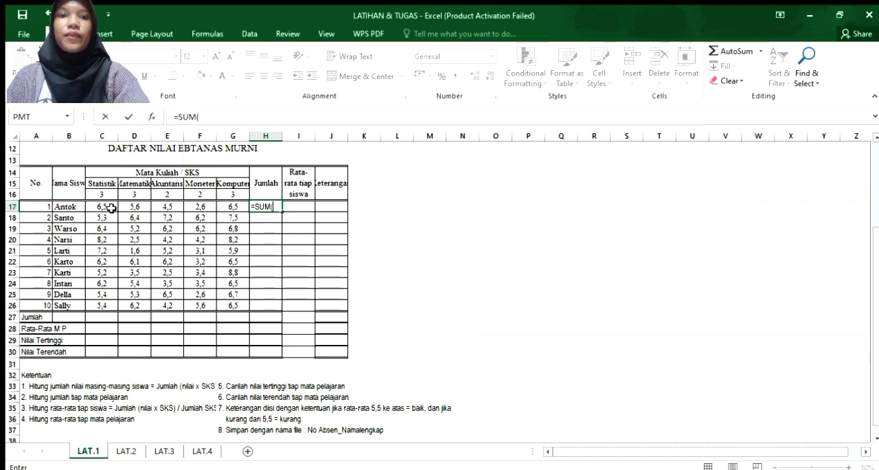
Complete the first product in the Jumlah formula of H17 so it reads =SUM(C17*C16).
type("*")
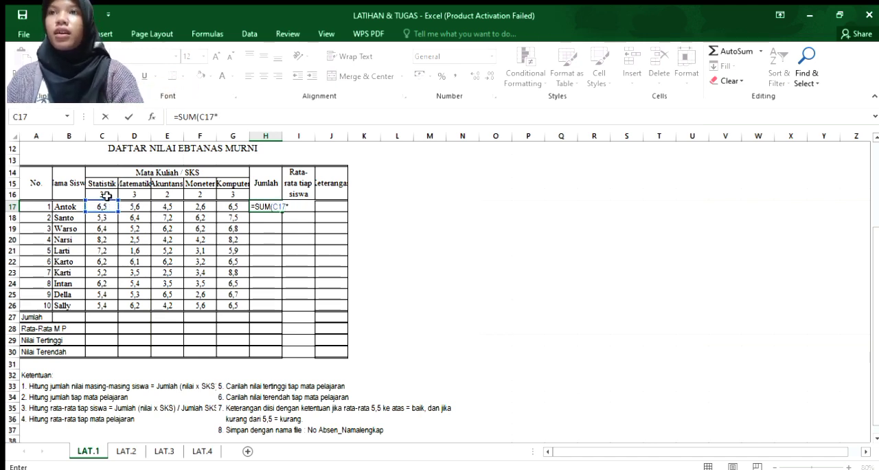
left_click(107, 195)
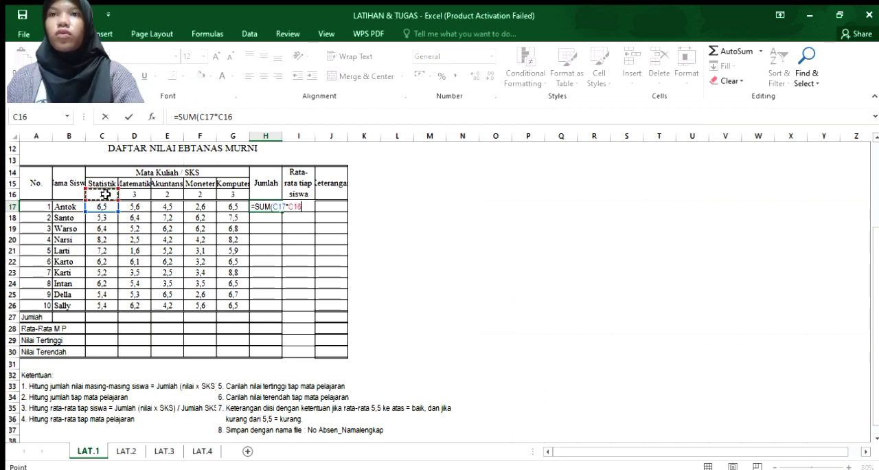
type(")")
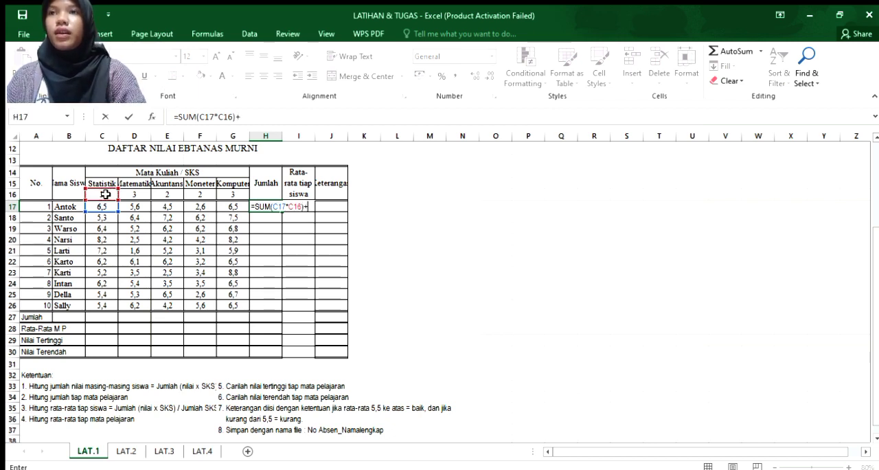
type("+")
Add the Matematika score times its SKS to the H17 formula as +(D17*D16).
left_click(135, 207)
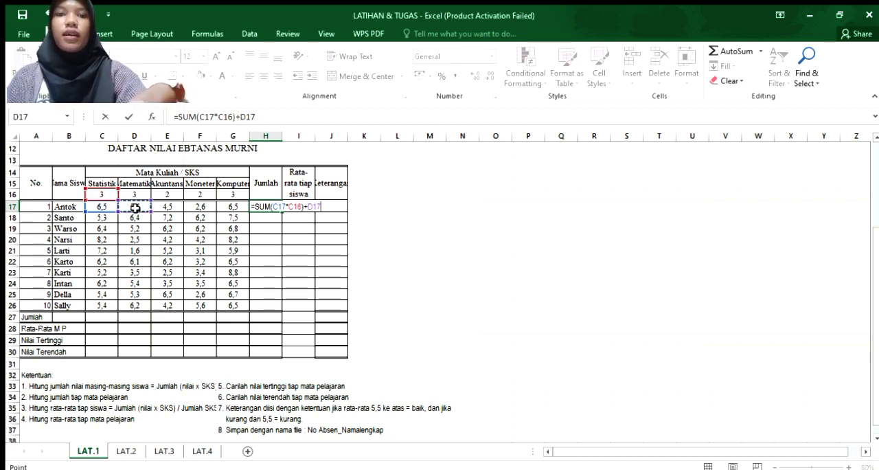
key("BackSpace")
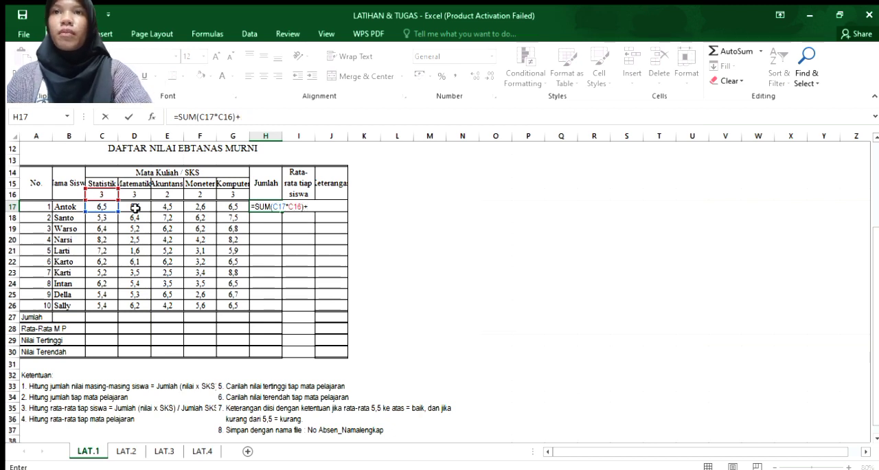
type("(")
left_click(135, 207)
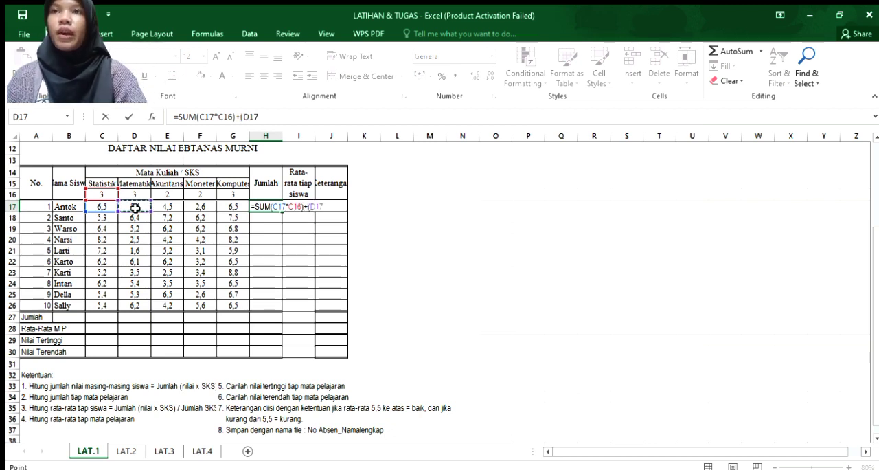
type("*")
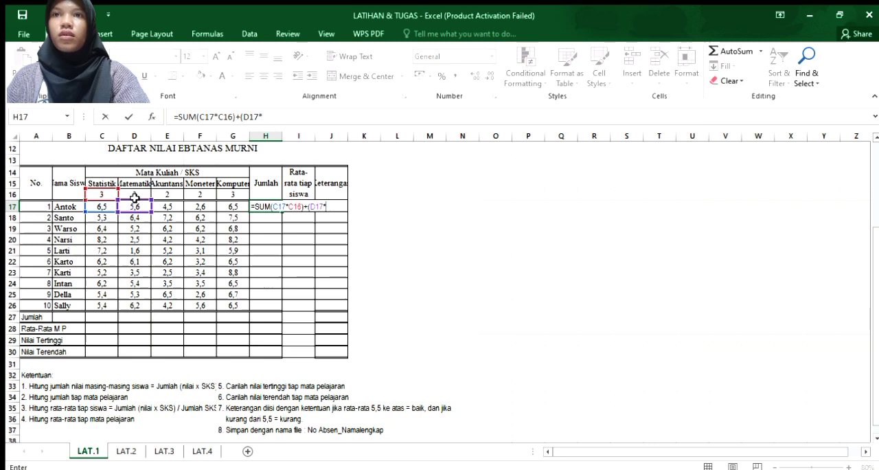
left_click(134, 195)
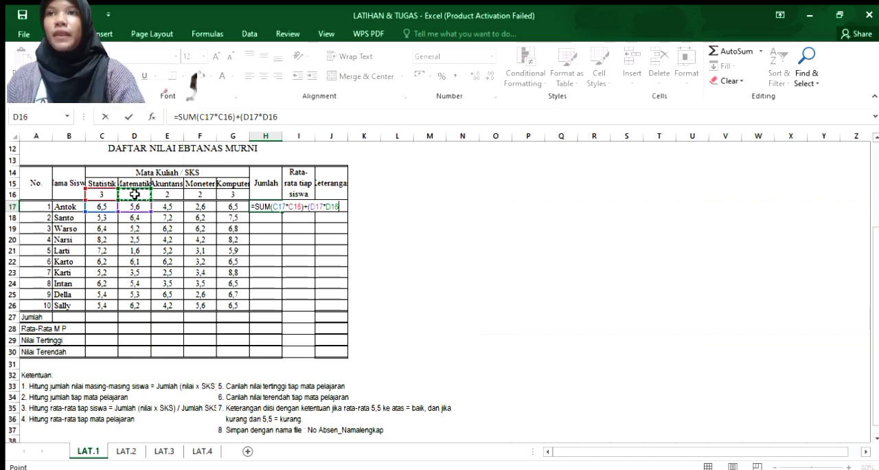
type(")")
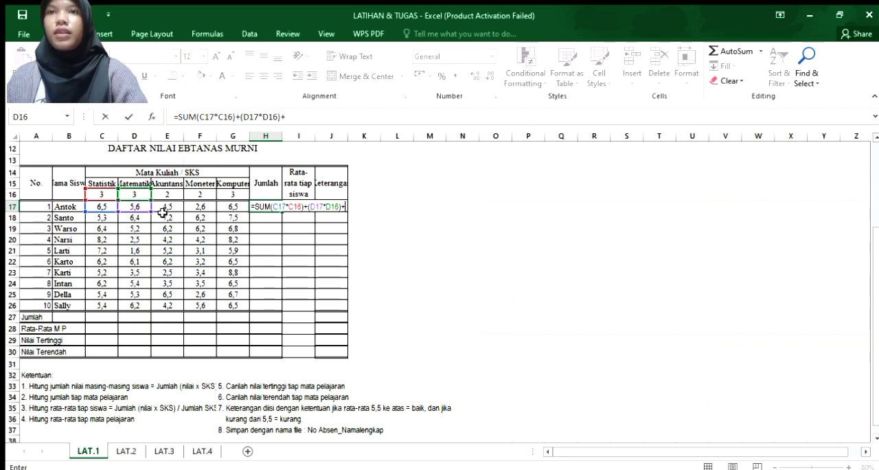
type("+E1")
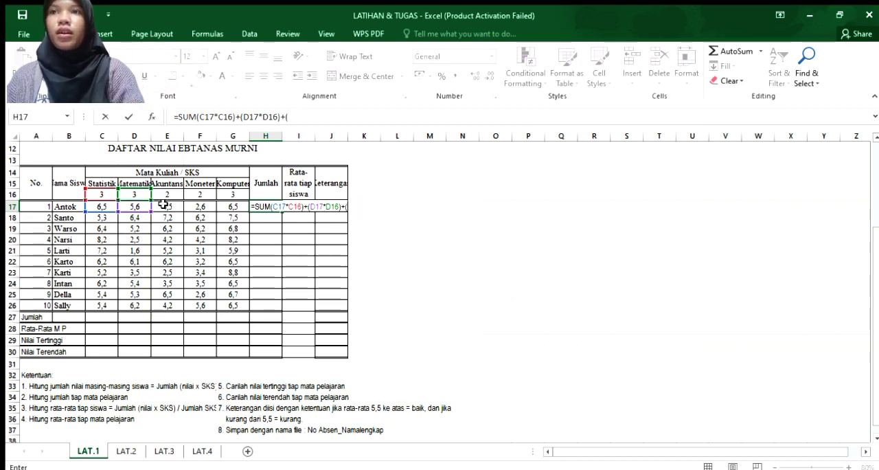
Extend the H17 formula with the Akuntansi product +(E17*E16), followed by a plus sign.
left_click(170, 207)
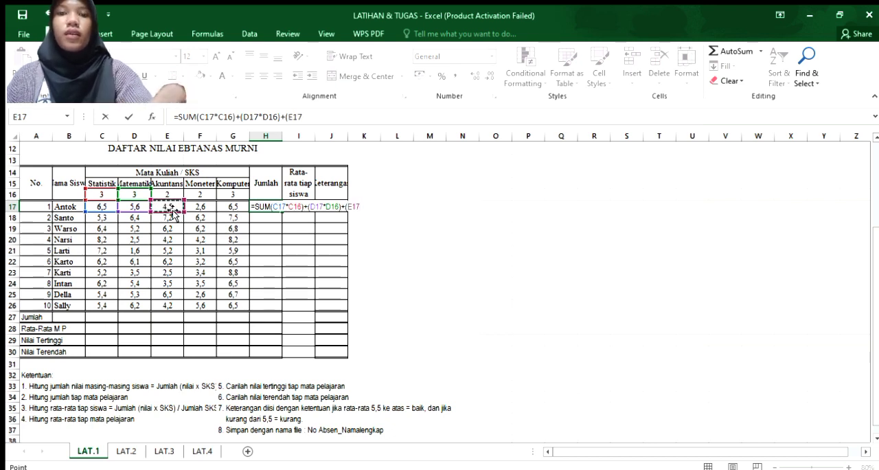
type("+")
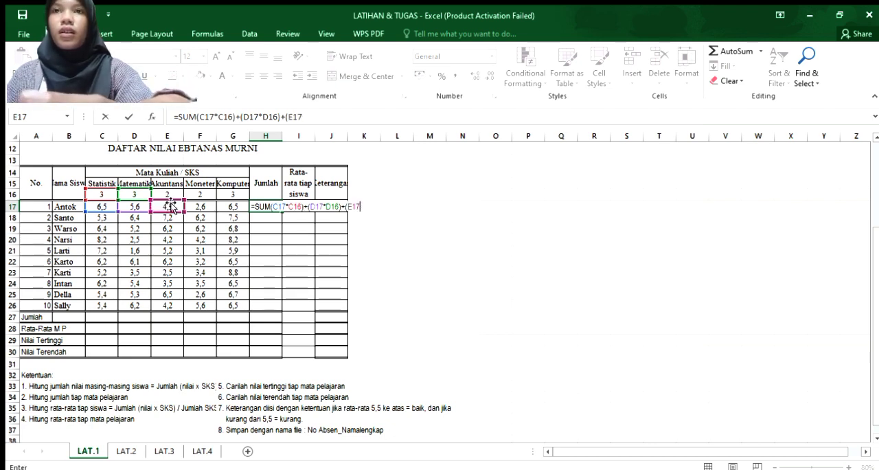
left_click(167, 193)
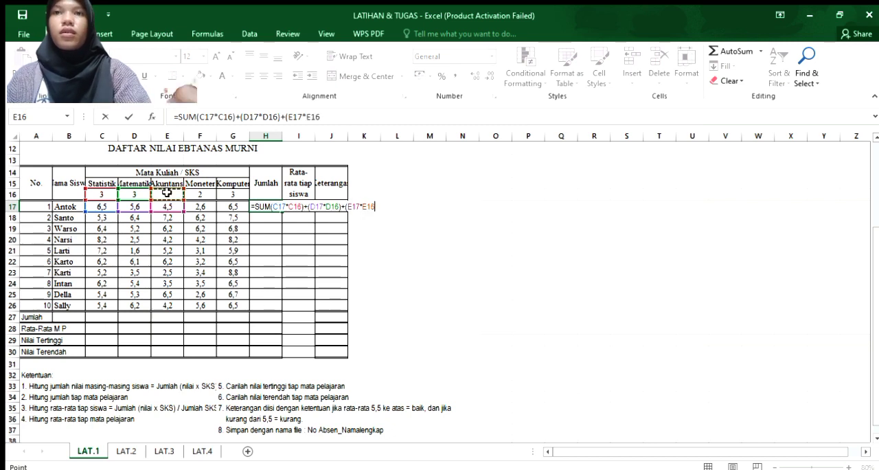
type(")+")
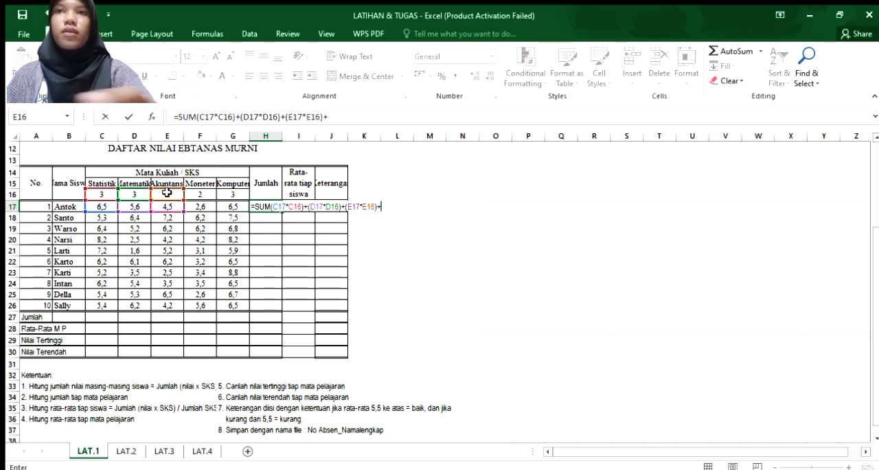
left_click(199, 206)
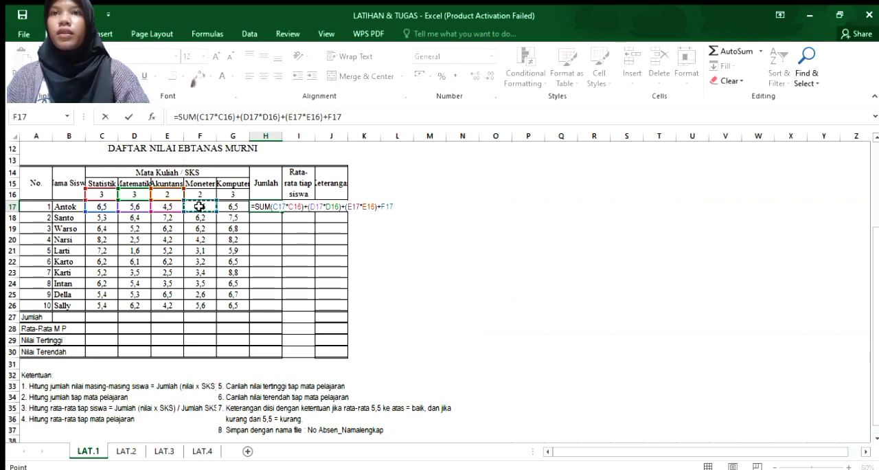
type("*")
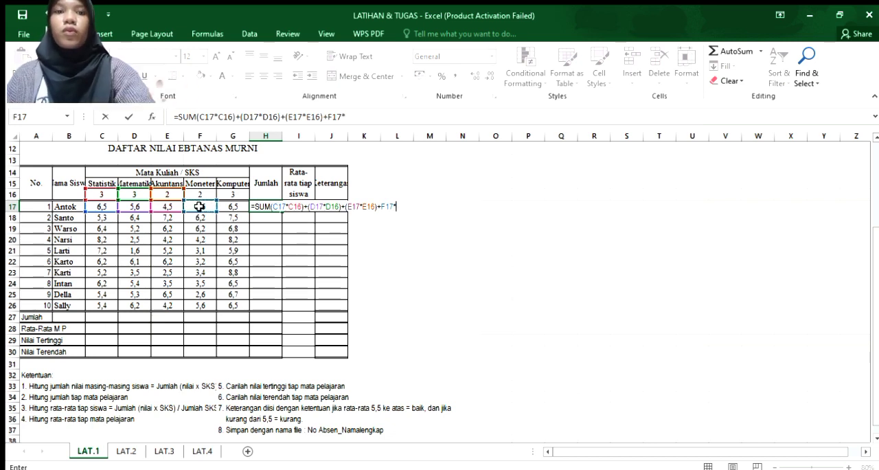
key("BackSpace")
key("BackSpace")
key("BackSpace")
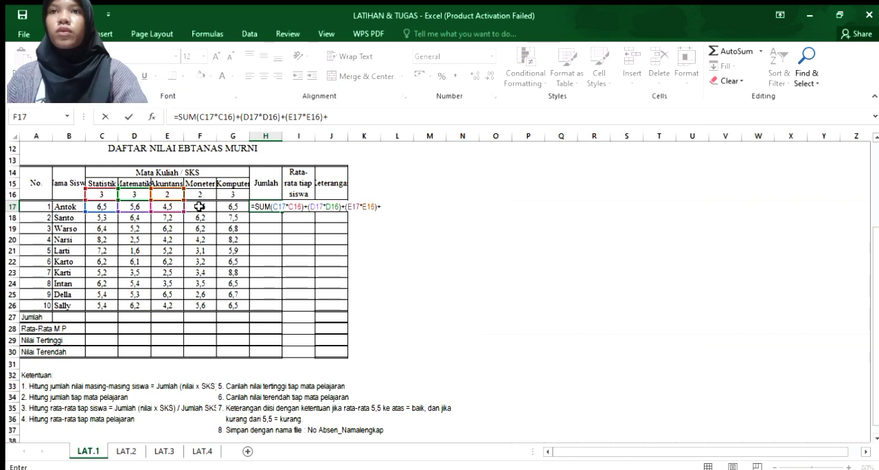
Append the Moneter score times its SKS to the H17 formula as (F17*F16).
left_click(199, 206)
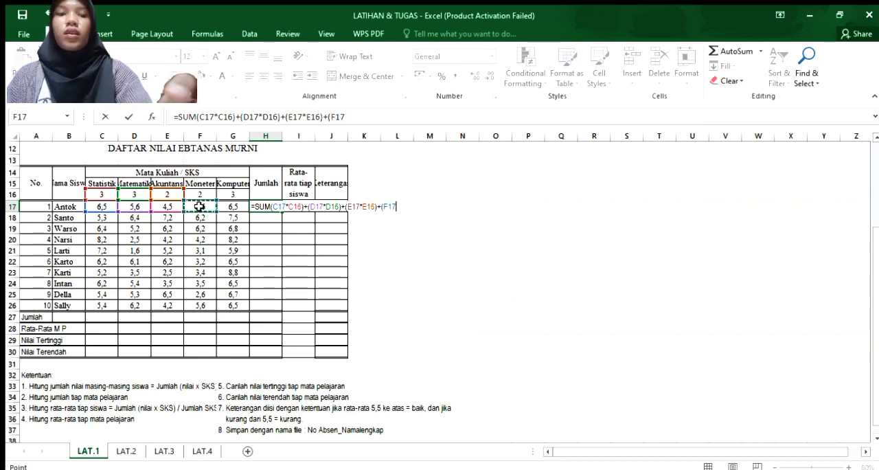
type("*")
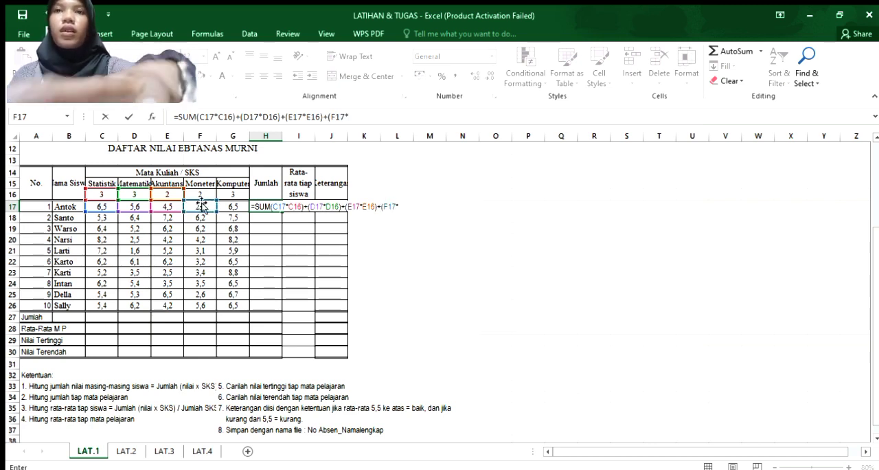
left_click(199, 196)
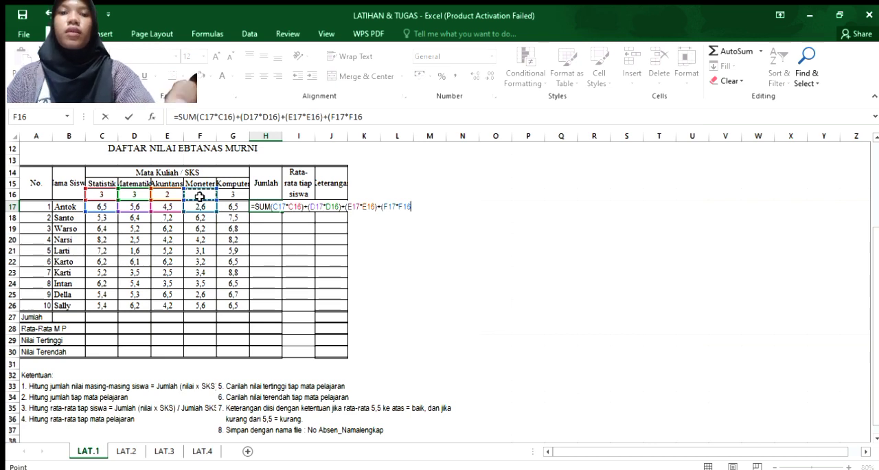
type(")")
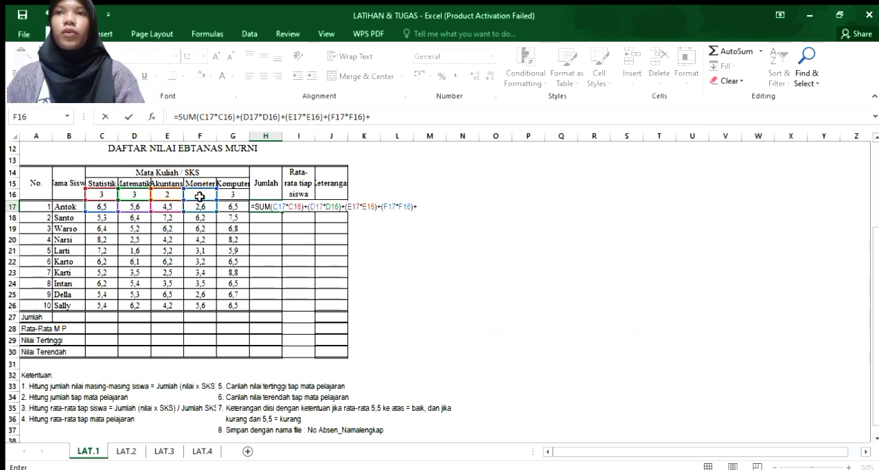
type("+(")
Append the Komputer score times its SKS to the H17 formula as +(G17*G16).
left_click(229, 207)
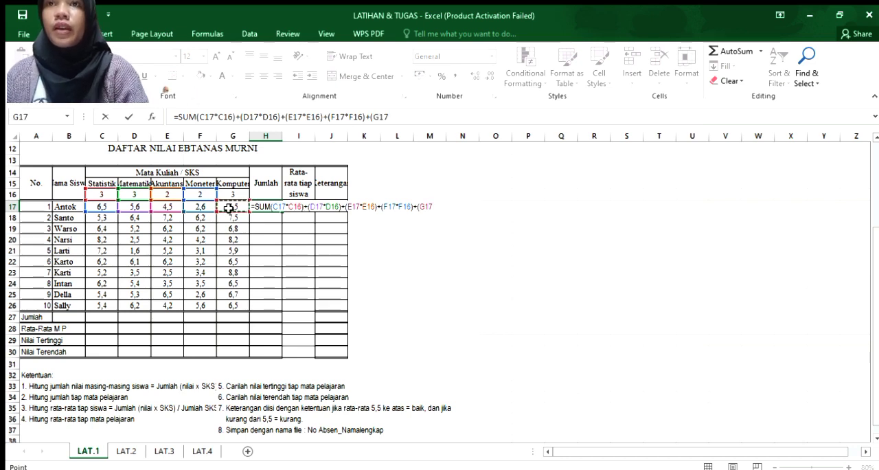
type("*")
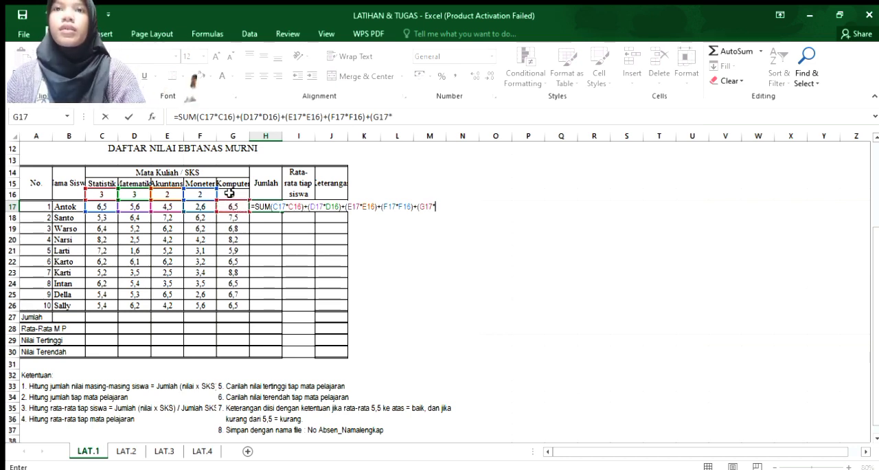
left_click(230, 194)
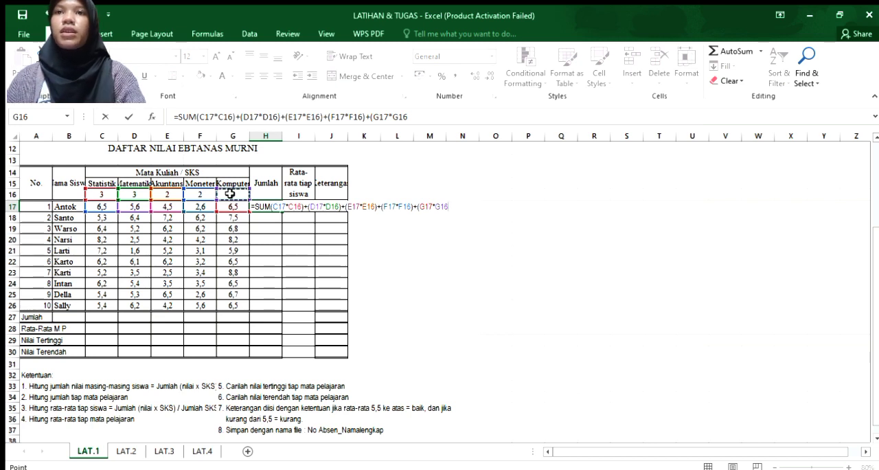
type(")")
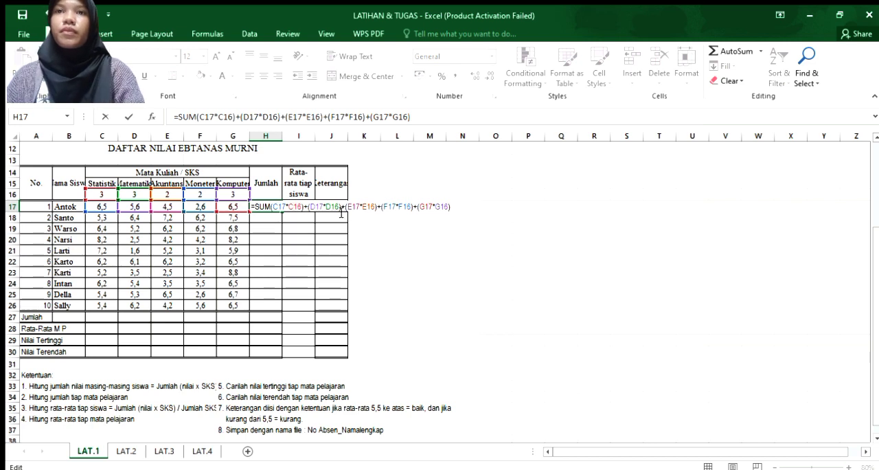
Make the SKS references in the H17 formula absolute ($C$16, $D$16, $E$16, $F$16, $G$16) and enter the formula.
key("F4")
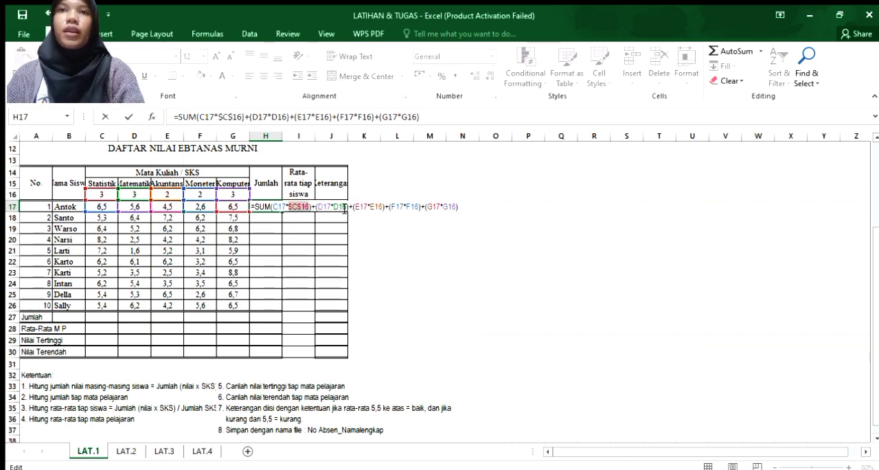
left_click(339, 207)
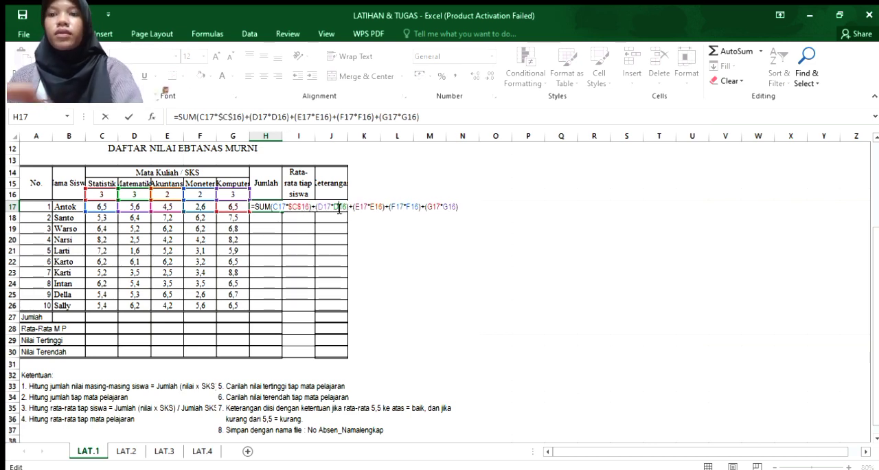
key("F4")
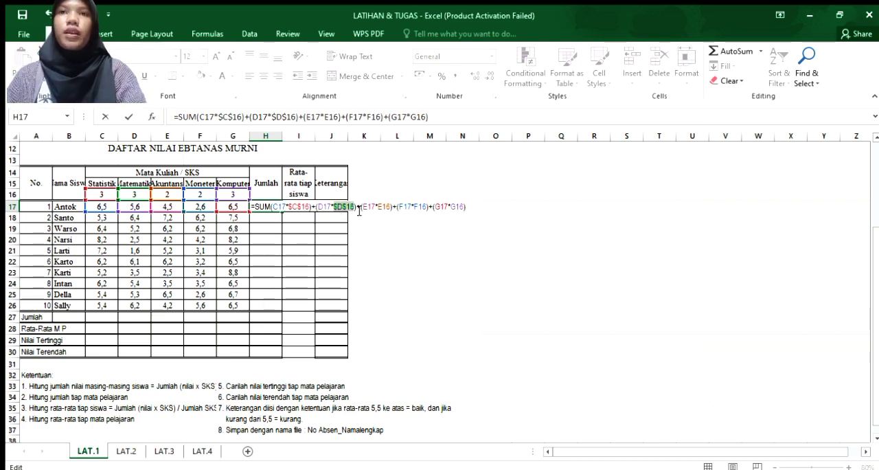
left_click(384, 208)
key("F4")
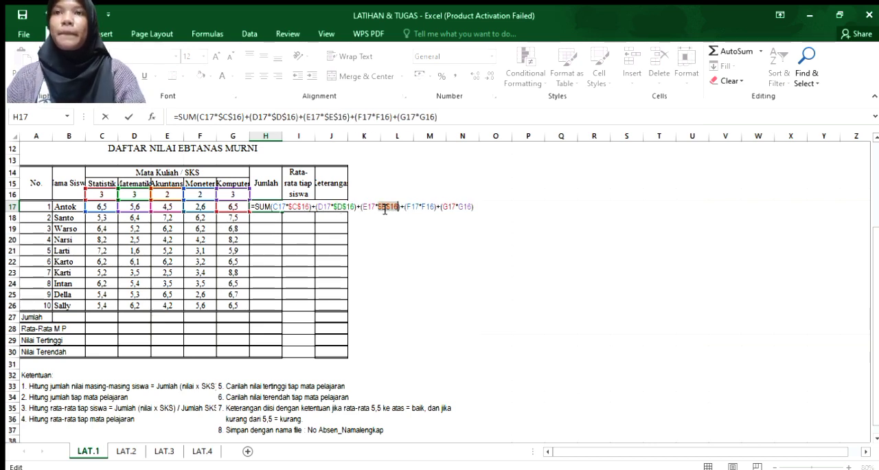
left_click(428, 206)
key("F4")
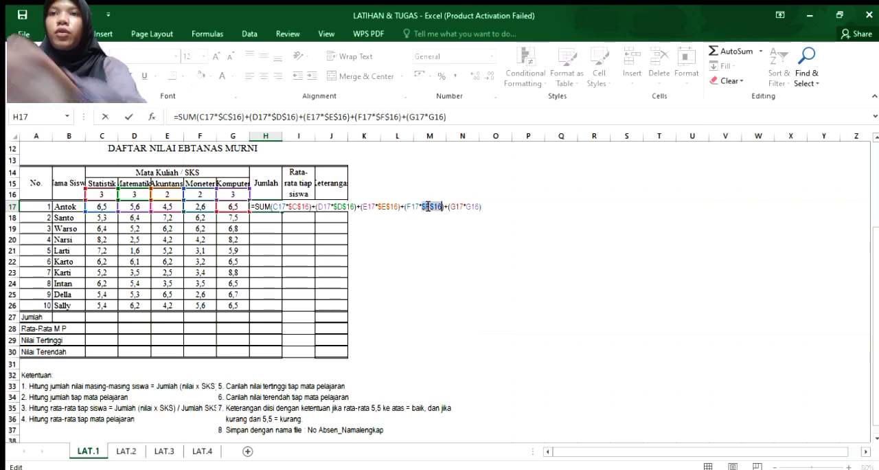
left_click(473, 207)
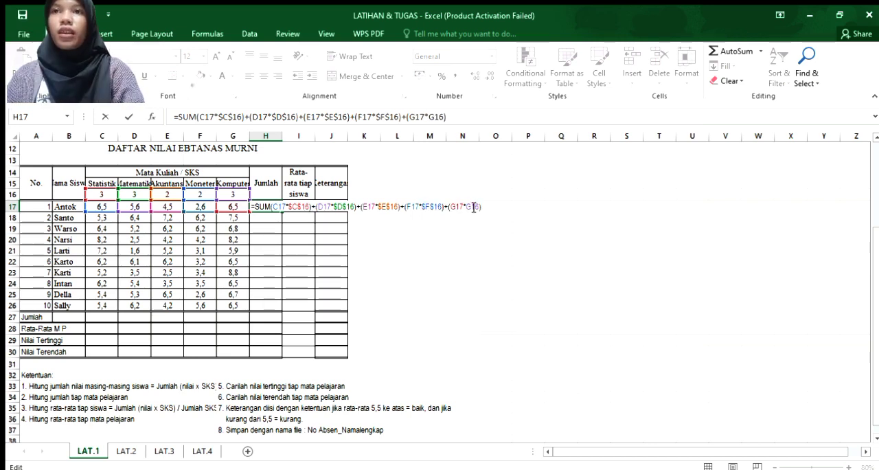
key("F4")
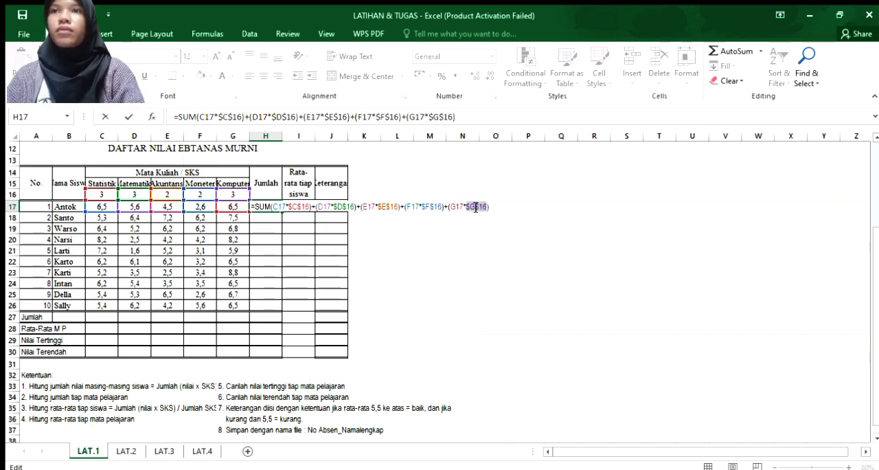
key("Return")
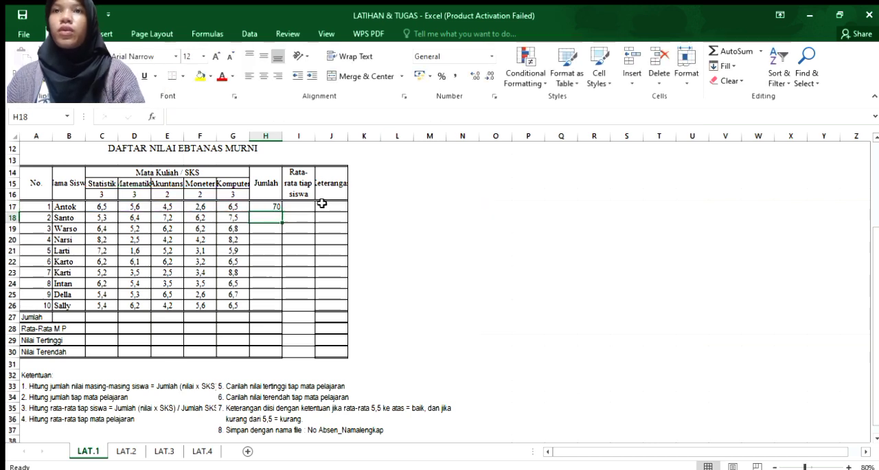
Fill the H17 formula down the Jumlah column through H30.
left_click(270, 207)
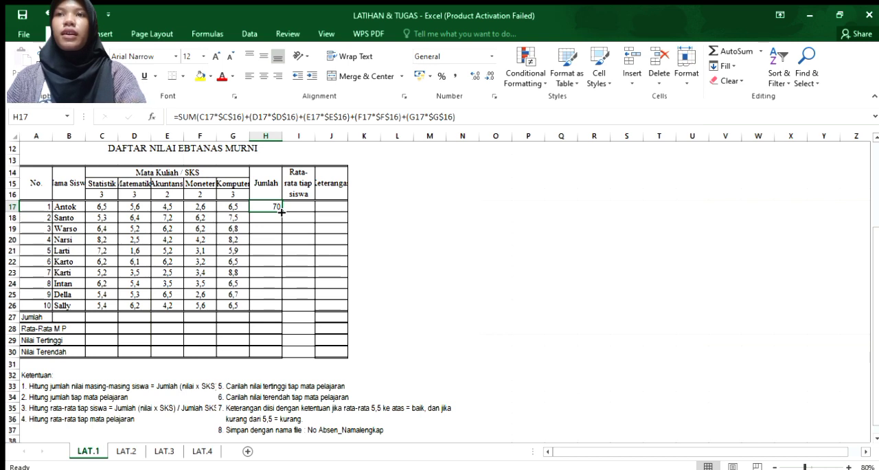
left_click_drag(281, 212, 281, 352)
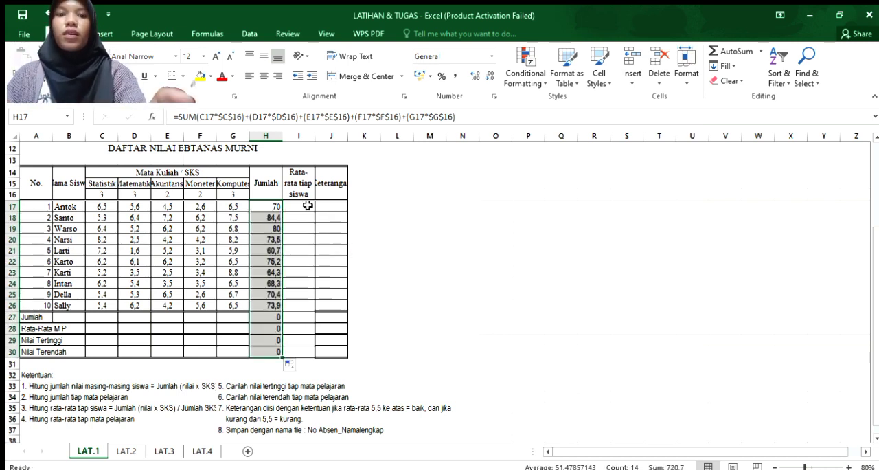
Begin the per-student average formula in I17 with the student's total as dividend: =SUM(H17)/.
left_click(307, 206)
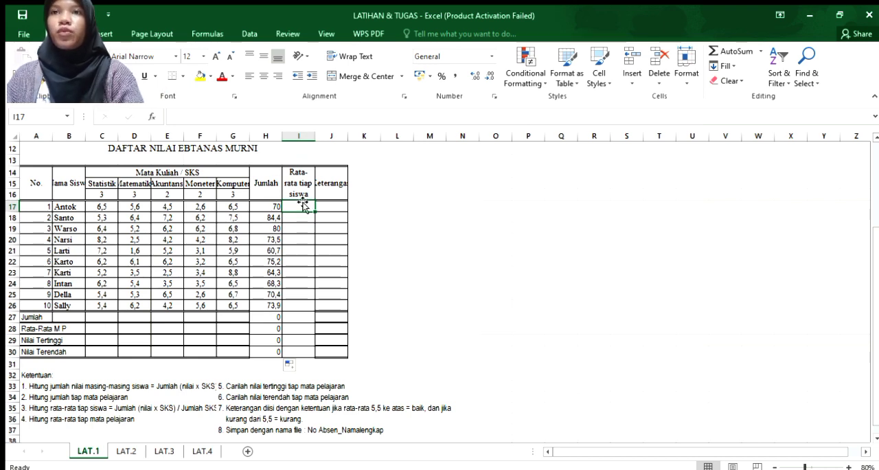
type("=")
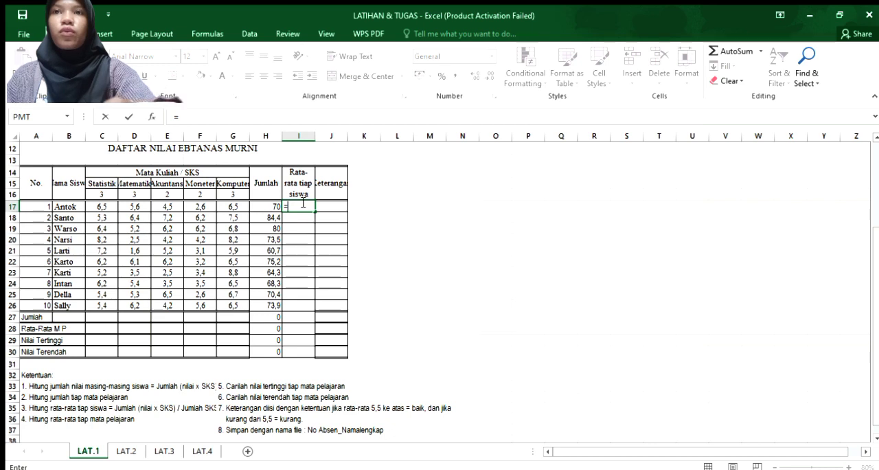
type("sum")
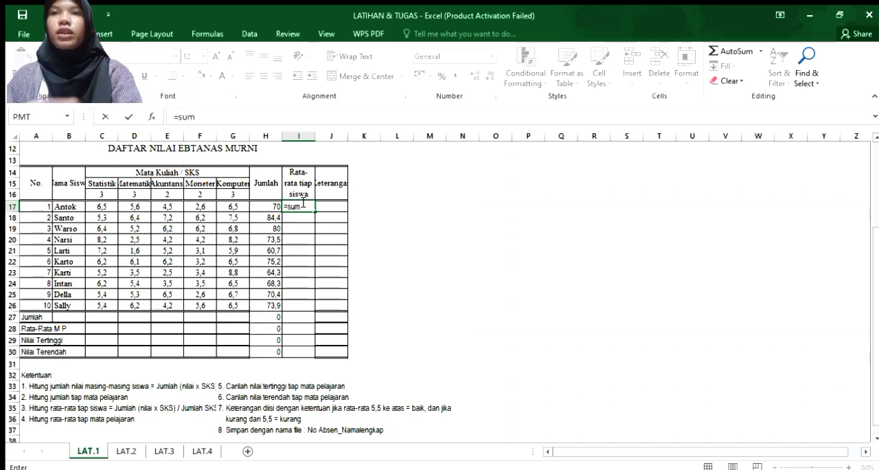
key("Tab")
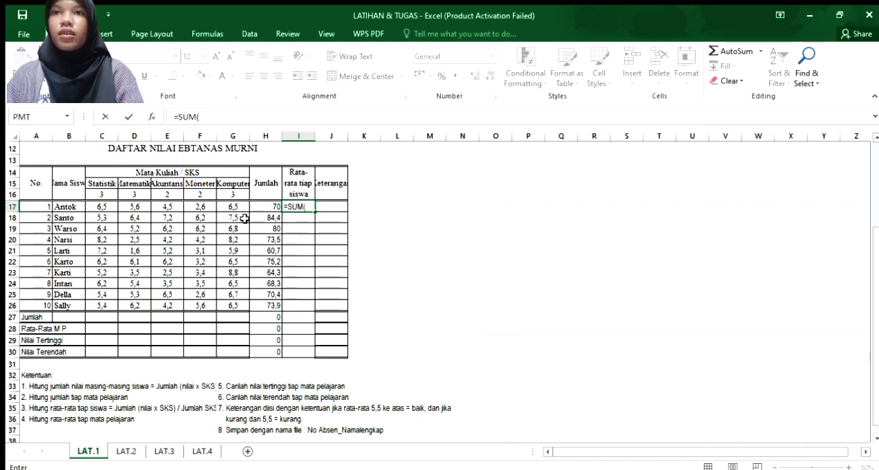
left_click(258, 210)
type(")/")
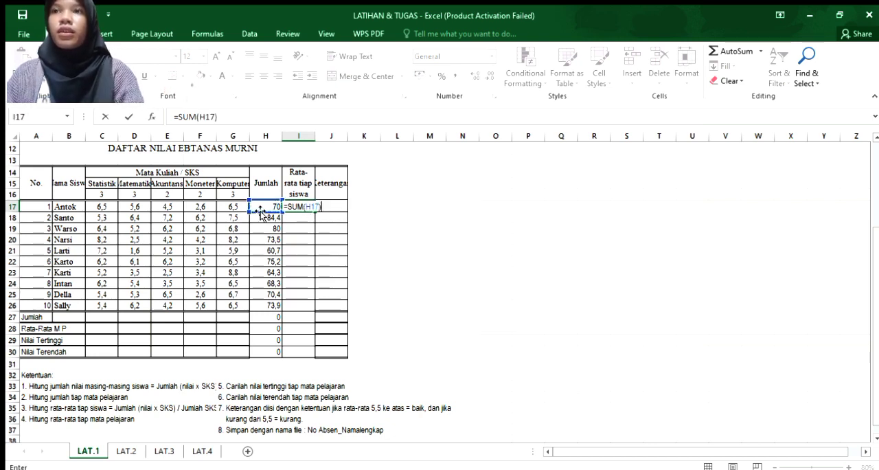
type("(sum")
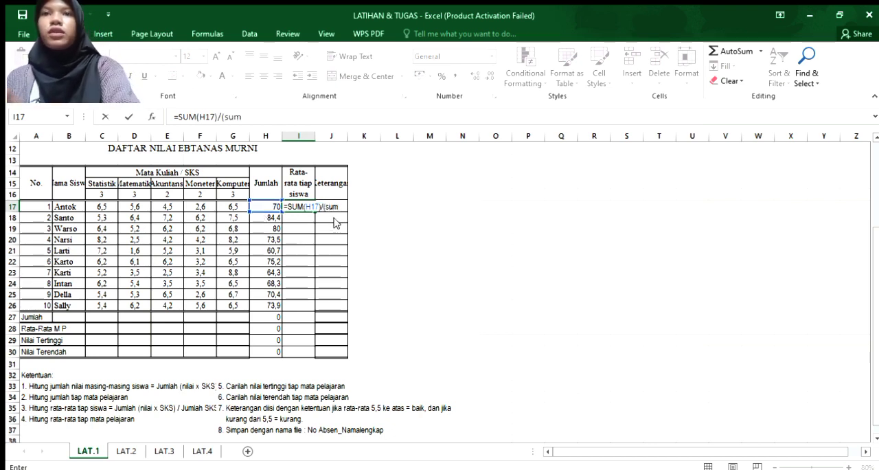
Complete the I17 formula with the divisor (SUM($C$16:$G$16)) and fill it down the average column through I26.
key("Tab")
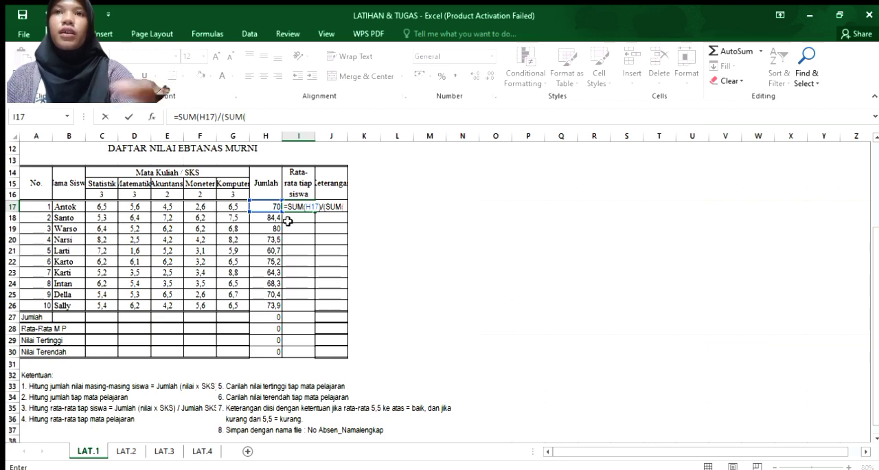
left_click(102, 194)
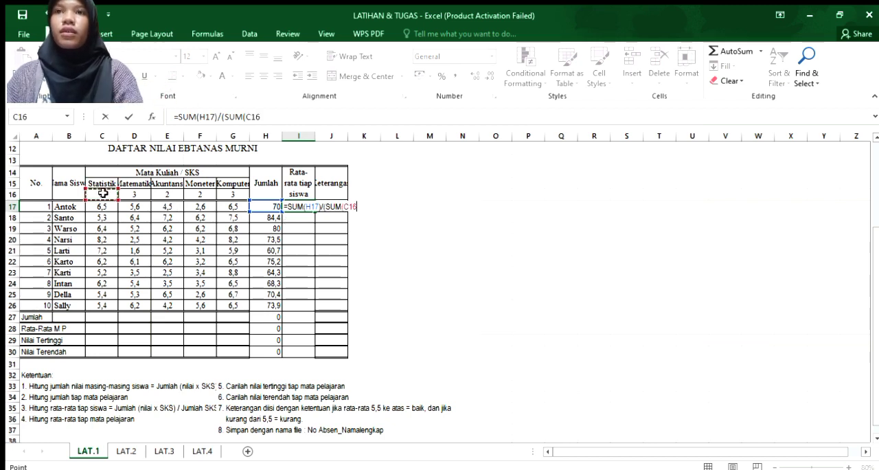
left_click_drag(103, 193, 221, 195)
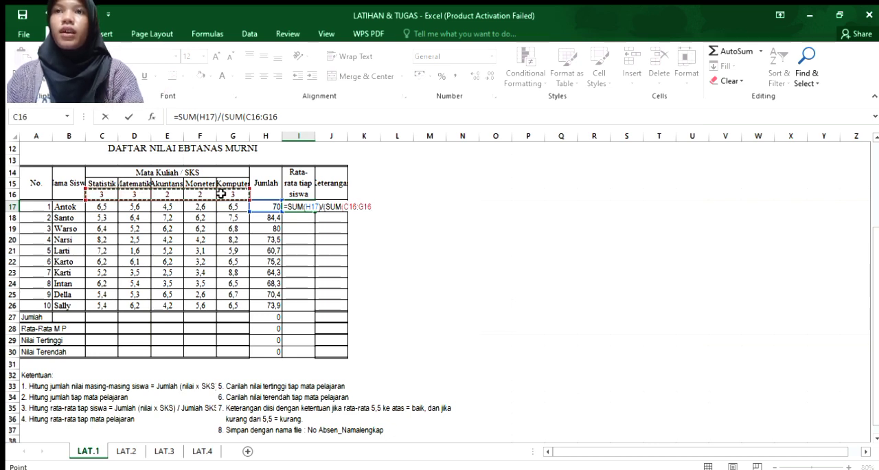
key("F4")
type(")")
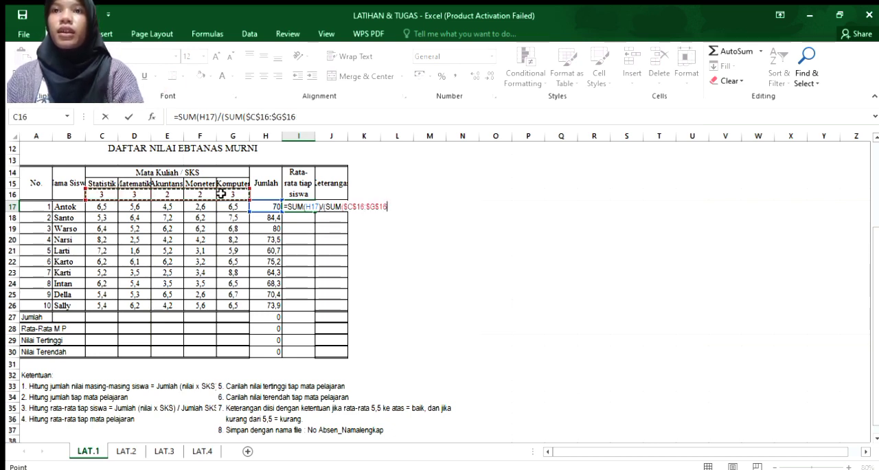
key("Return")
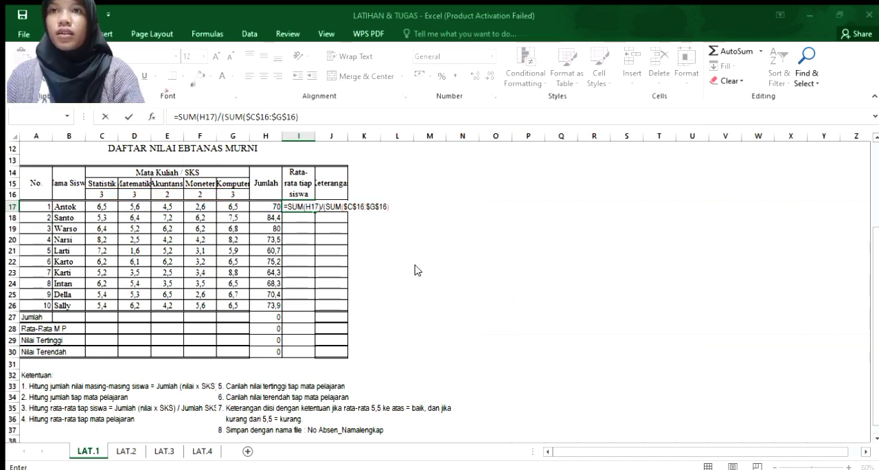
key("Return")
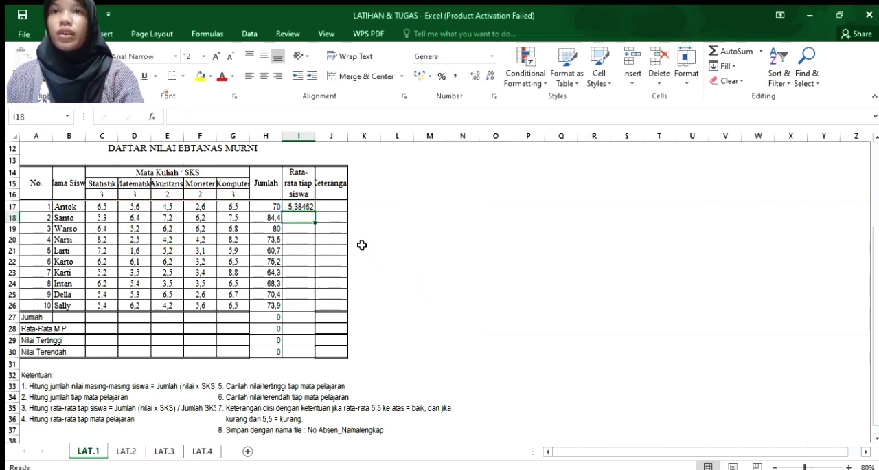
left_click(298, 206)
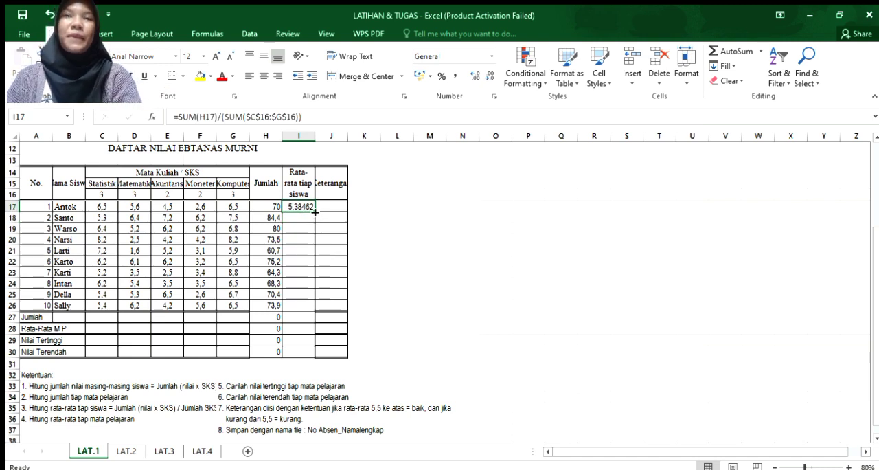
left_click_drag(314, 212, 319, 318)
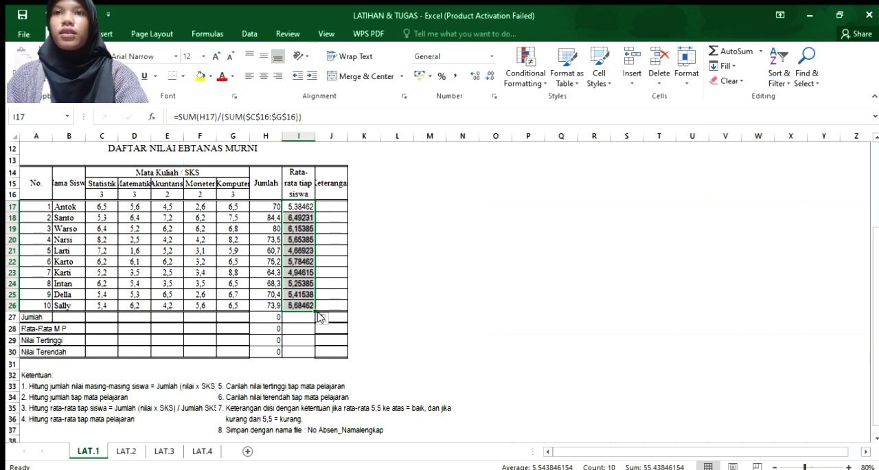
Enter the Keterangan formula =IF(I17>=5,5;"baik";"kurang baik") in J17.
left_click(332, 206)
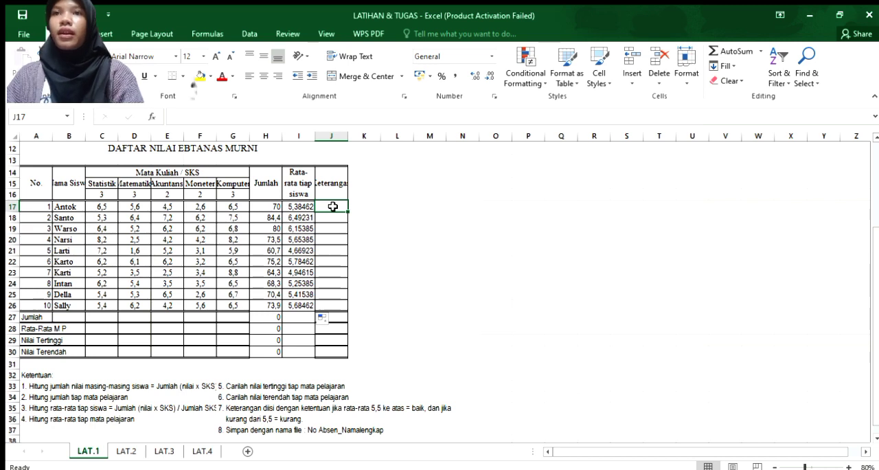
type("=")
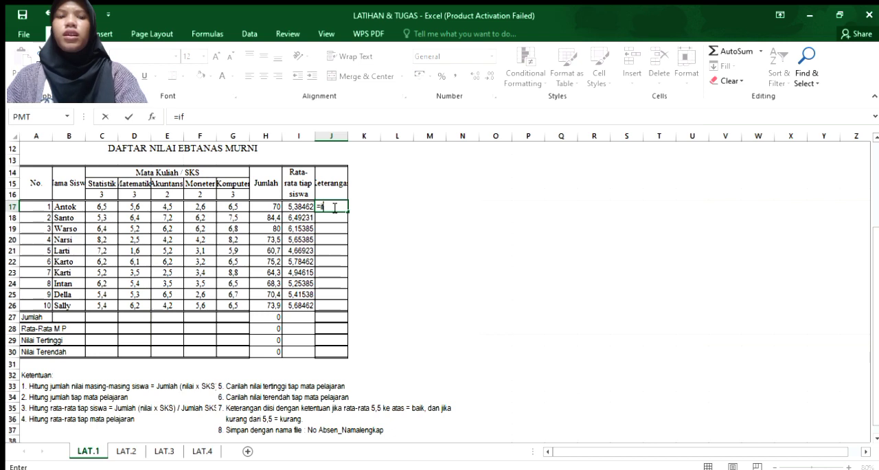
type("if")
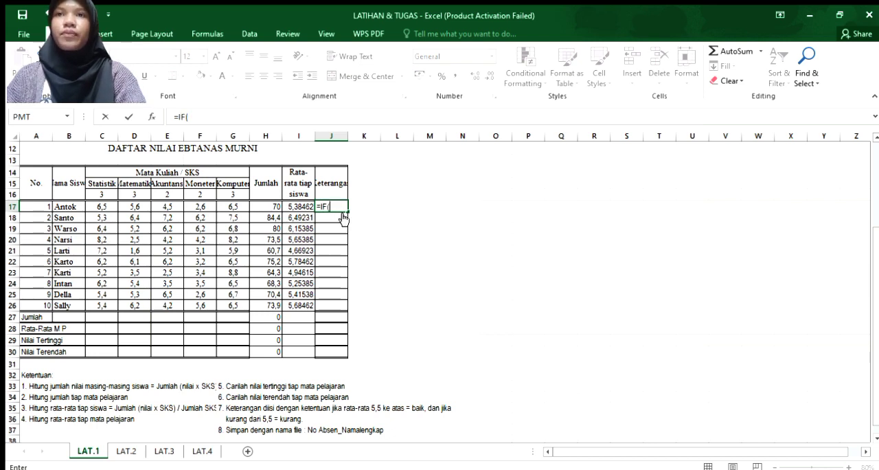
left_click(300, 206)
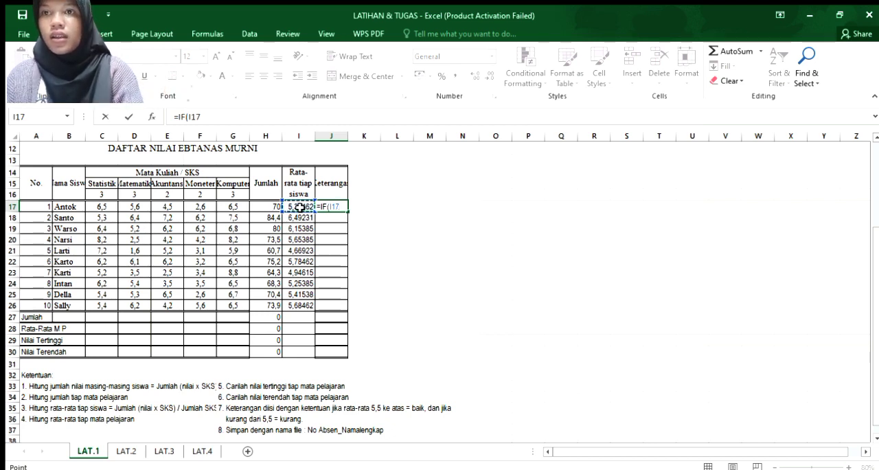
type(">=")
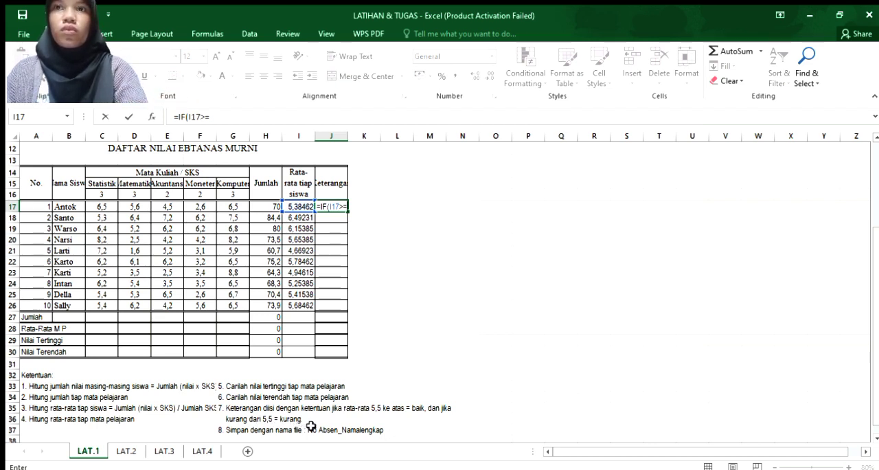
type("5,5")
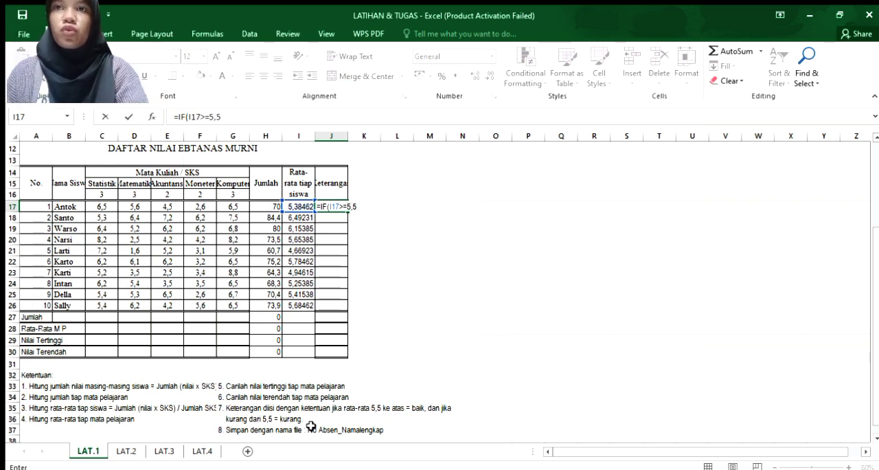
type(";")
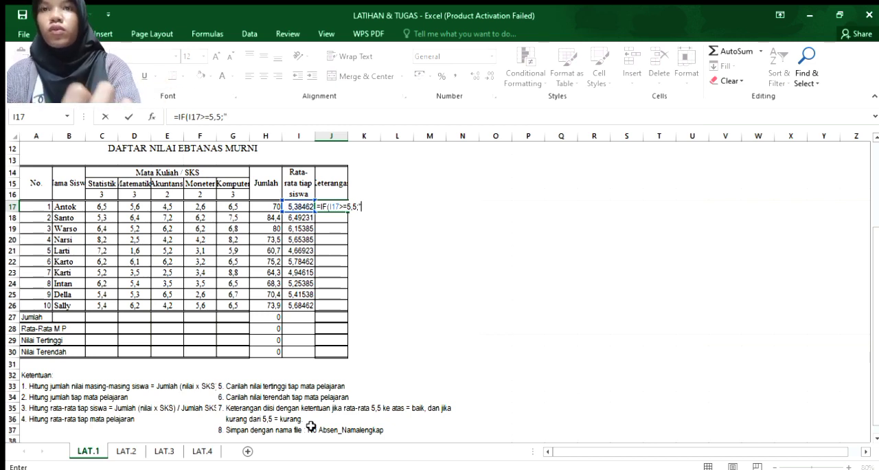
type("ba")
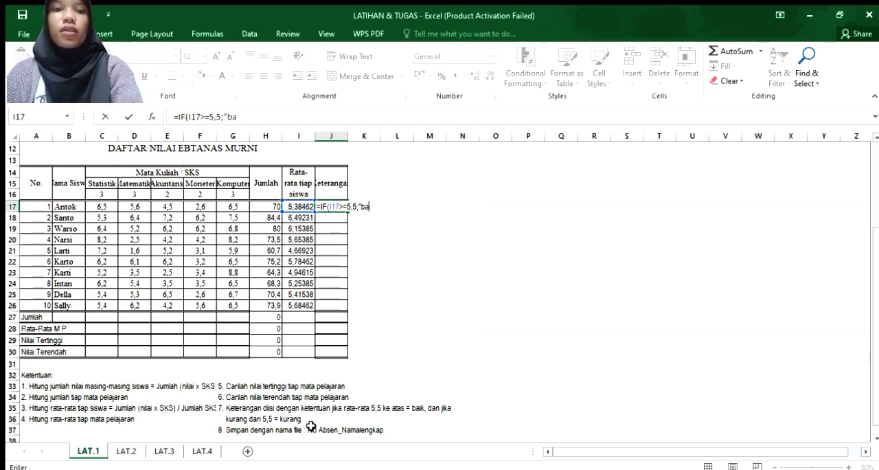
type("ik\";\"k")
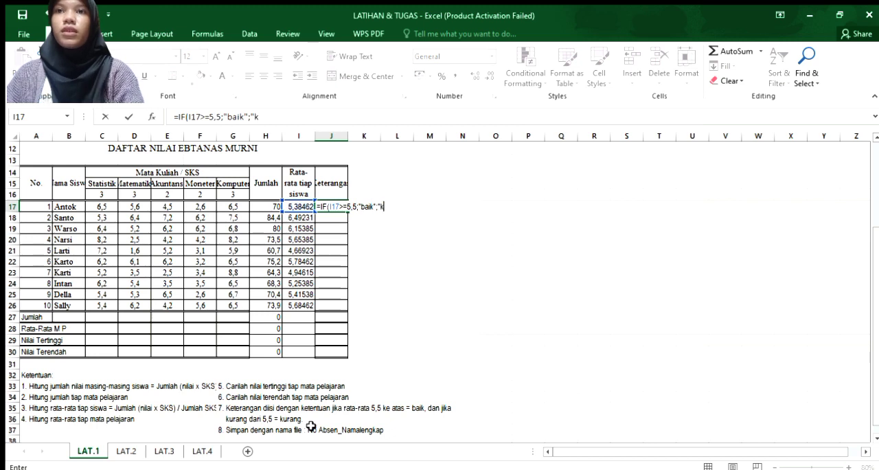
type("ang baik\"")
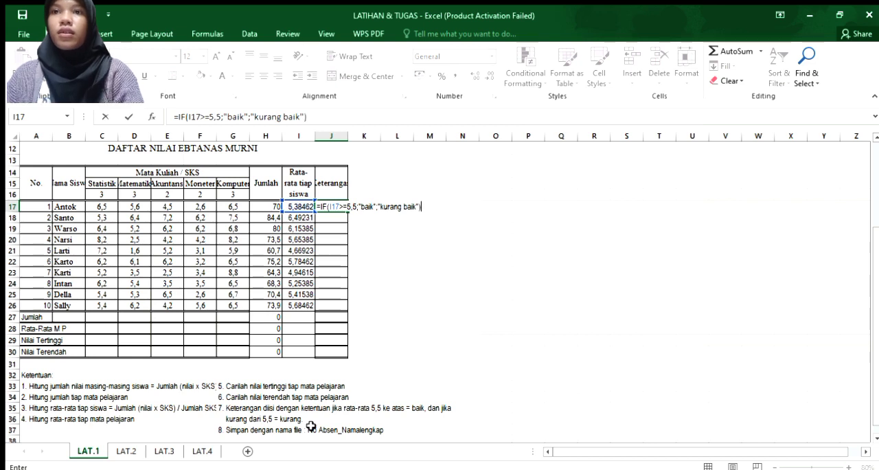
key("Return")
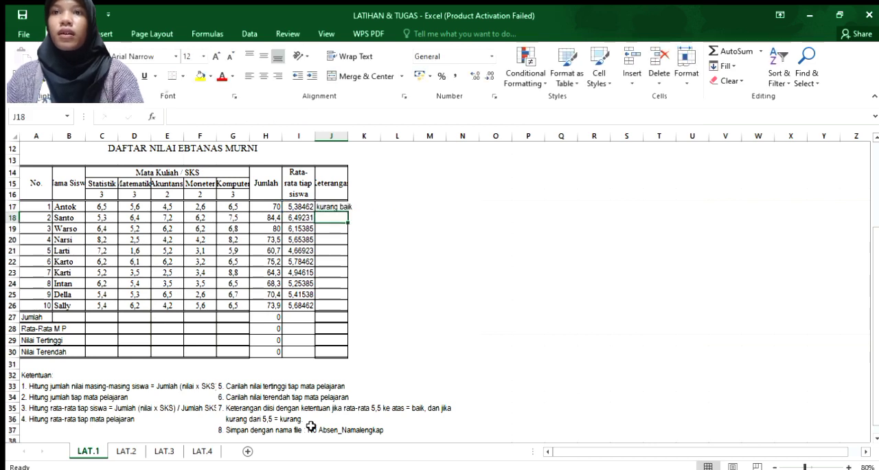
Fill the J17 formula down the Keterangan column through J30 and extend the average formula from I26 through I30.
left_click(336, 207)
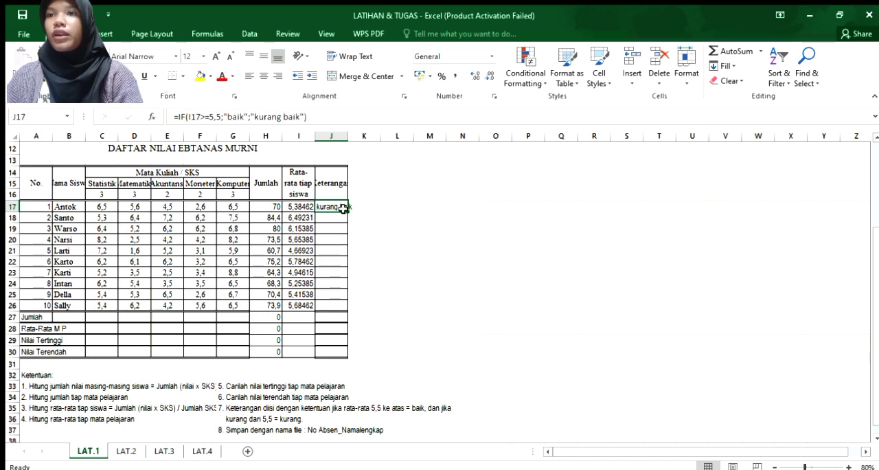
left_click_drag(343, 209, 344, 355)
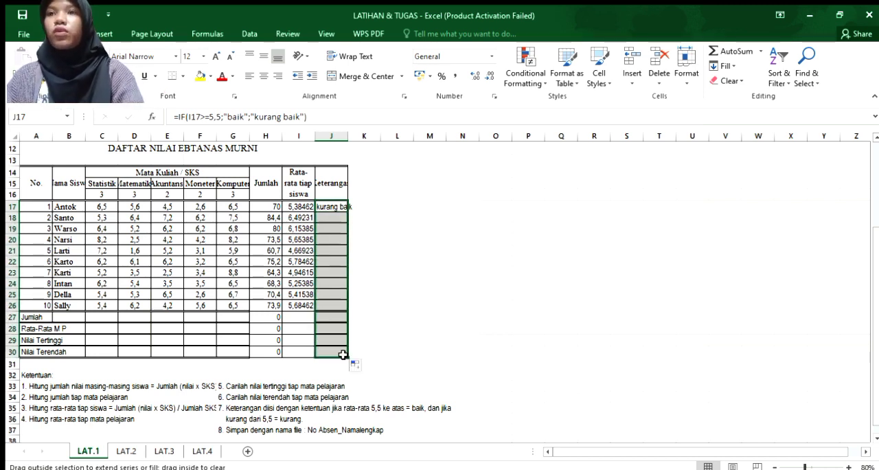
left_click(302, 305)
left_click_drag(314, 311, 305, 354)
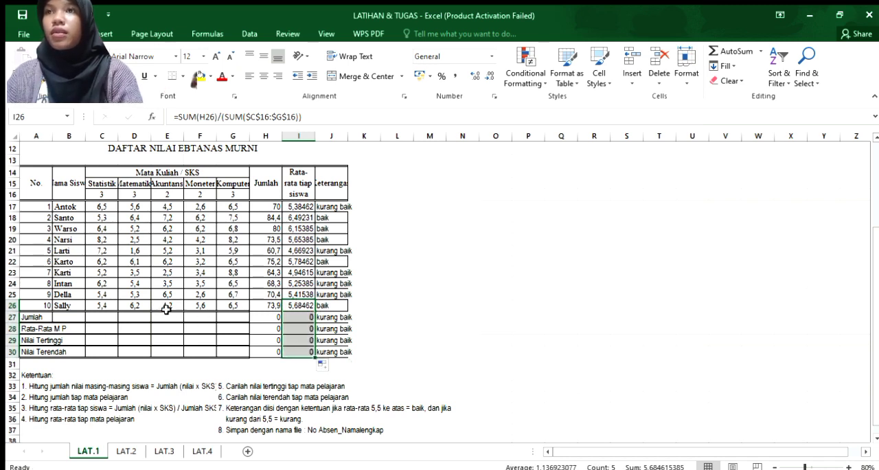
Total the Statistik scores in C27 with =SUM(C17:C26) and fill the formula across the Jumlah row through G27.
left_click(109, 320)
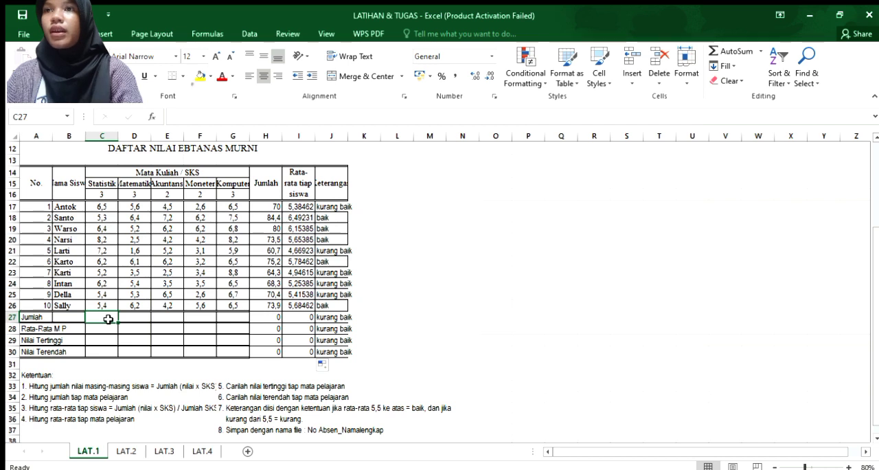
type("=")
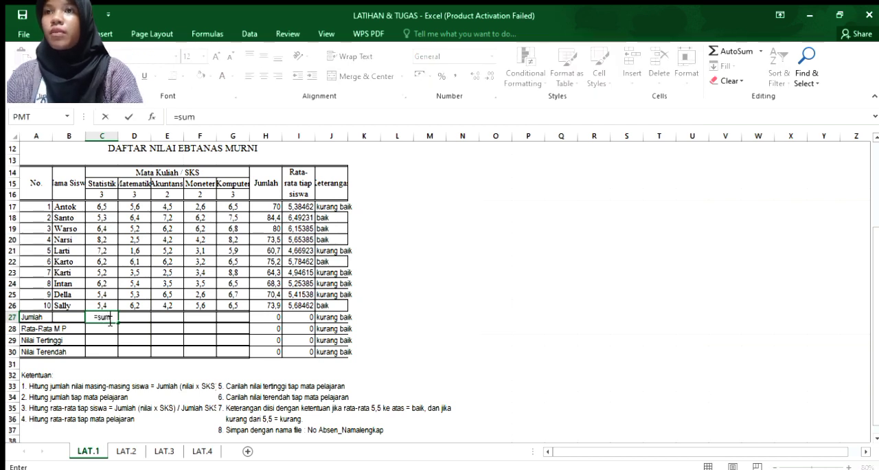
type("sum")
key("Tab")
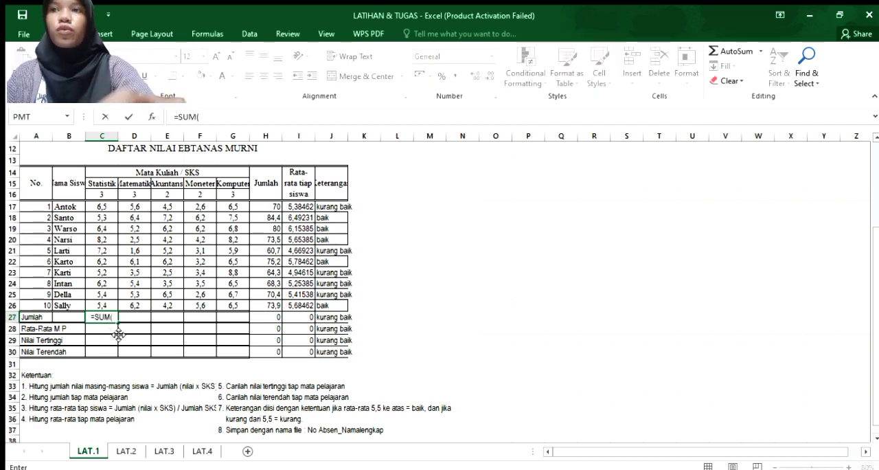
left_click(99, 207)
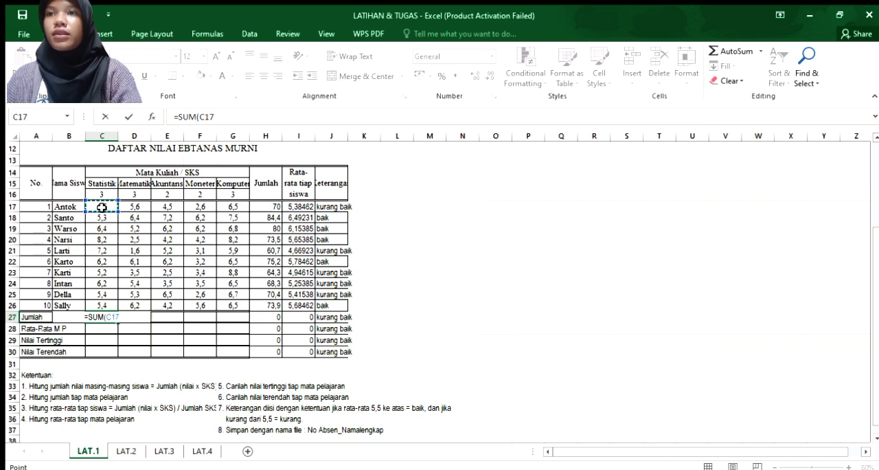
left_click_drag(102, 234, 98, 300)
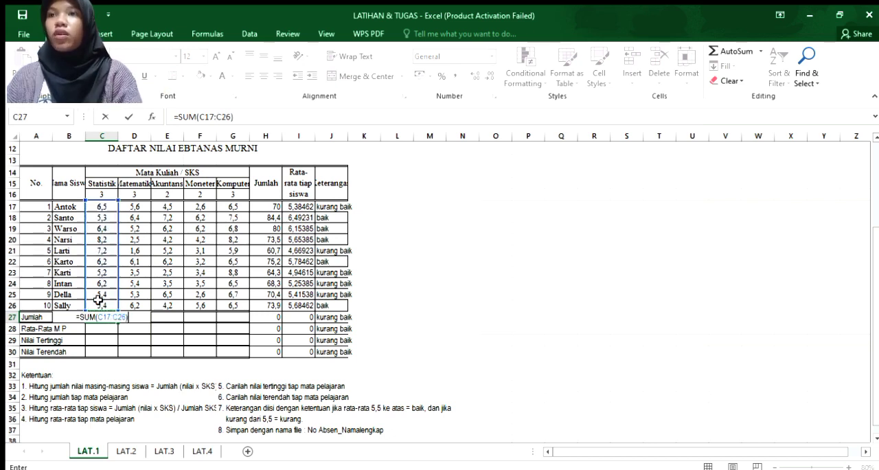
key("Return")
left_click(101, 316)
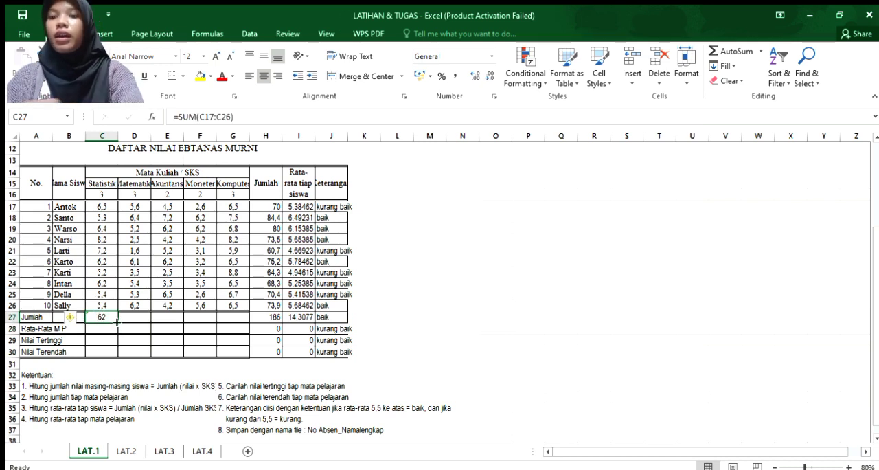
left_click_drag(117, 321, 235, 325)
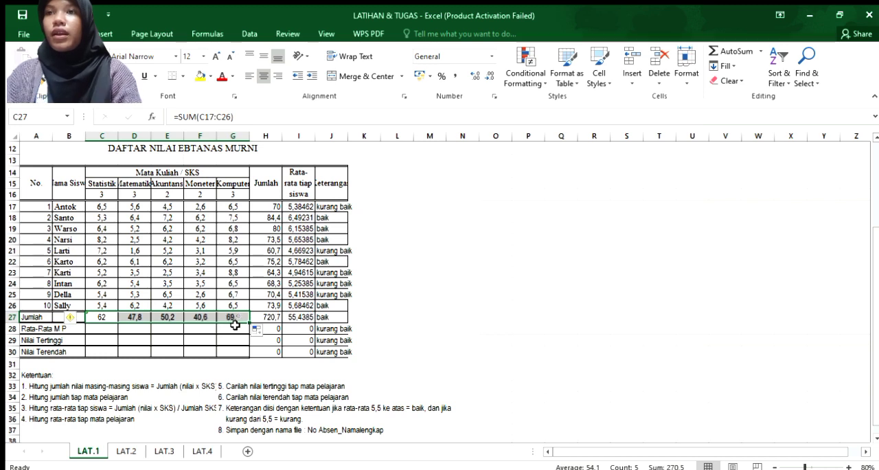
Average the Statistik scores in C28 with =AVERAGE(C17:C26) and fill the formula across the Rata-Rata M P row through G28.
left_click(104, 332)
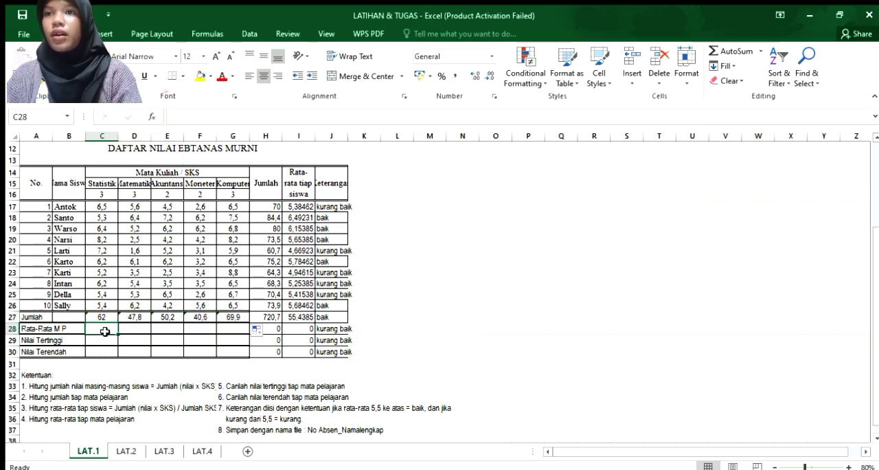
type("=")
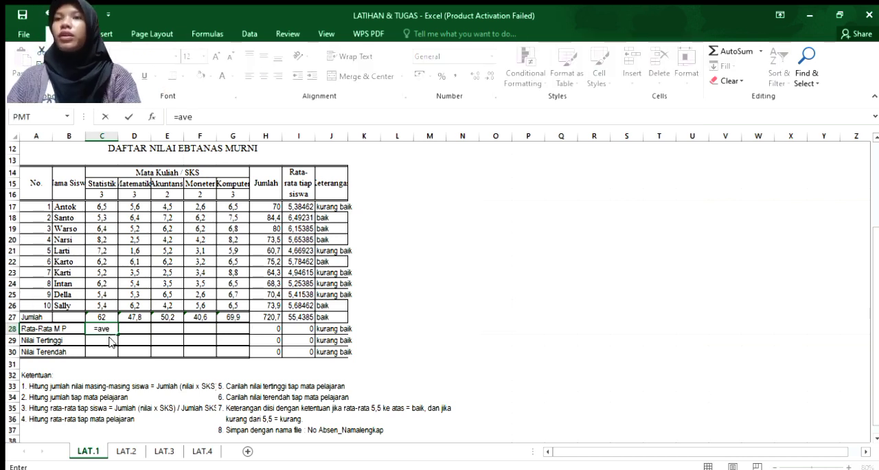
type("ave")
key("Tab")
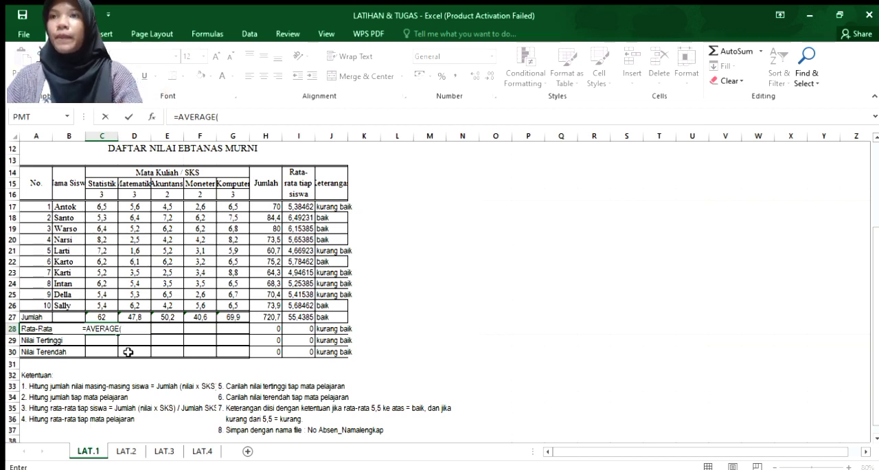
left_click(99, 210)
left_click_drag(95, 206, 107, 304)
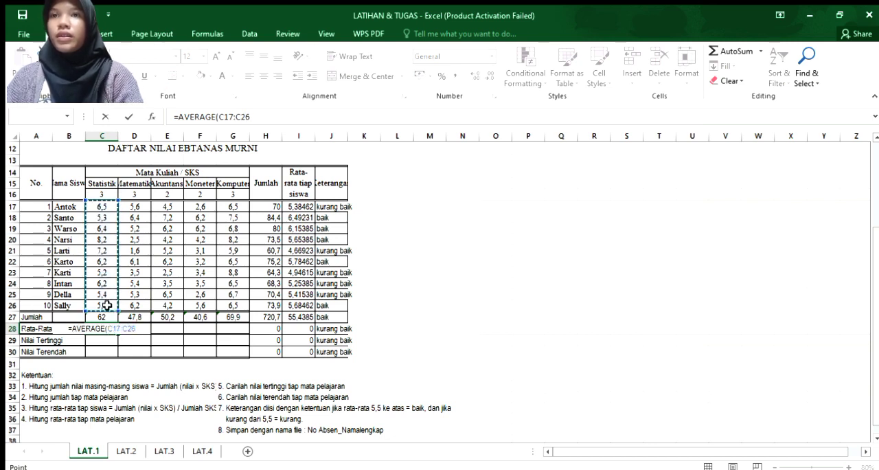
type(")")
key("Return")
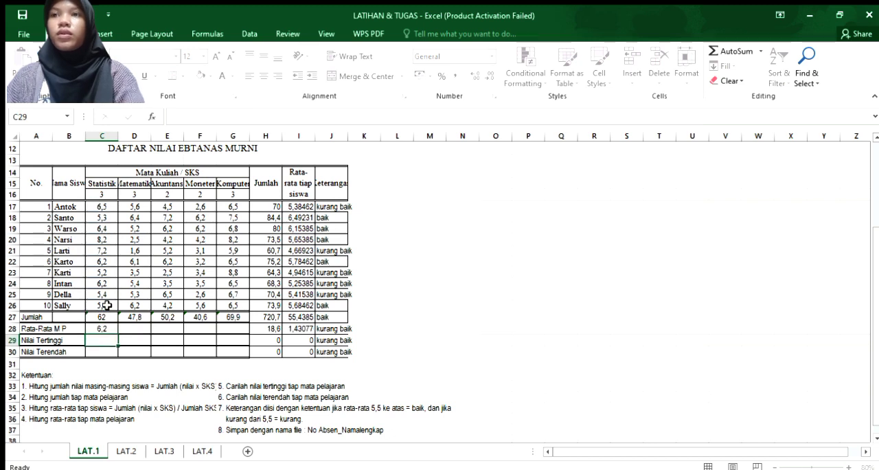
left_click(107, 328)
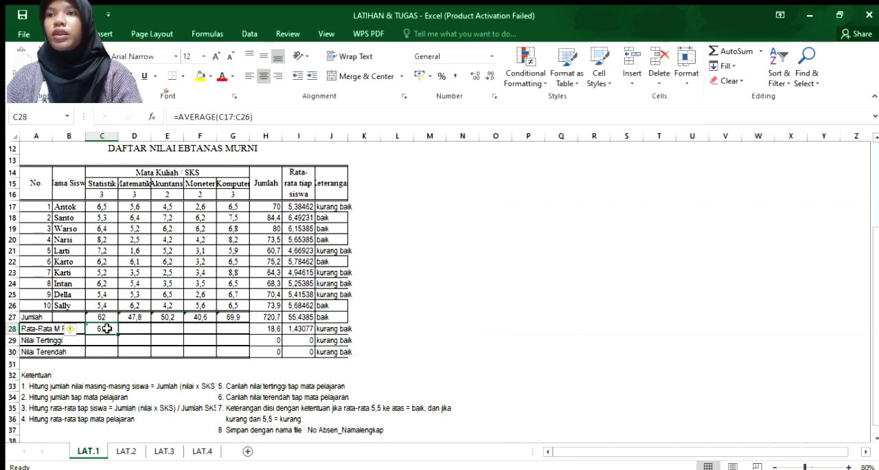
left_click_drag(118, 333, 238, 334)
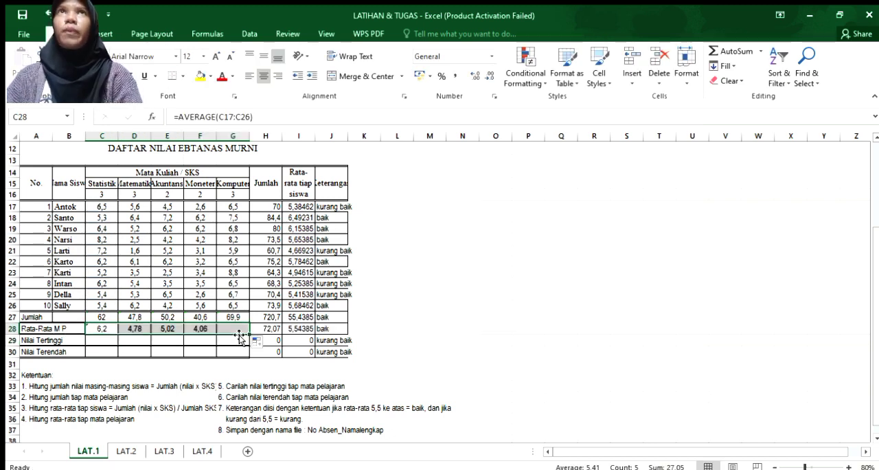
Find the highest Statistik score in C29 with =MAX(C17:C26) and fill the formula across the Nilai Tertinggi row through G29.
left_click(91, 340)
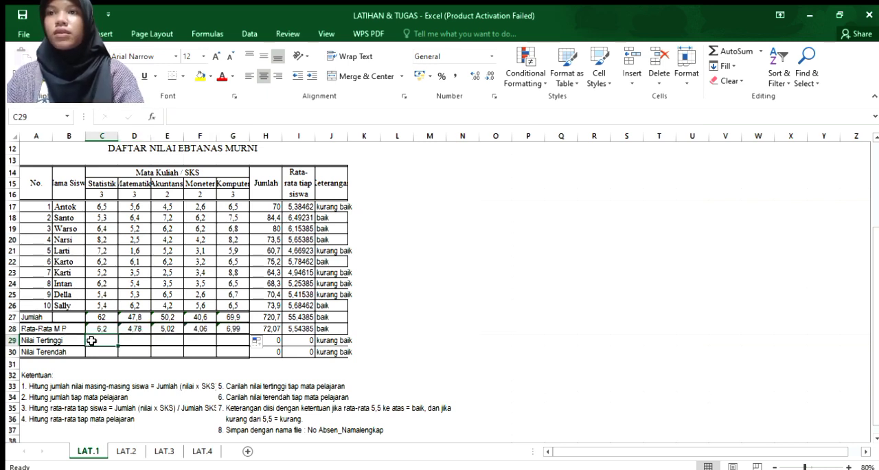
type("=")
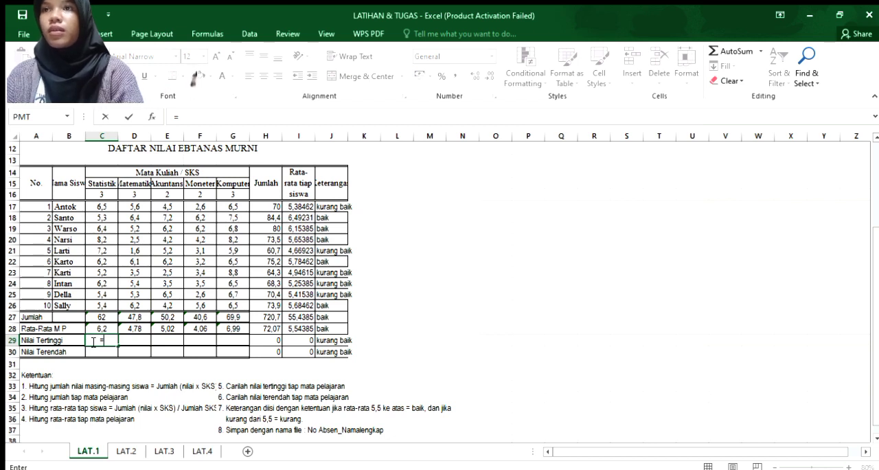
type("max")
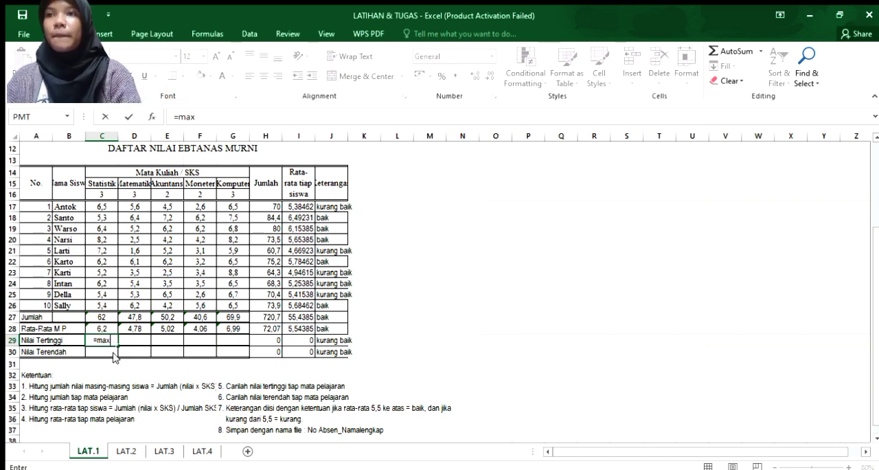
key("Tab")
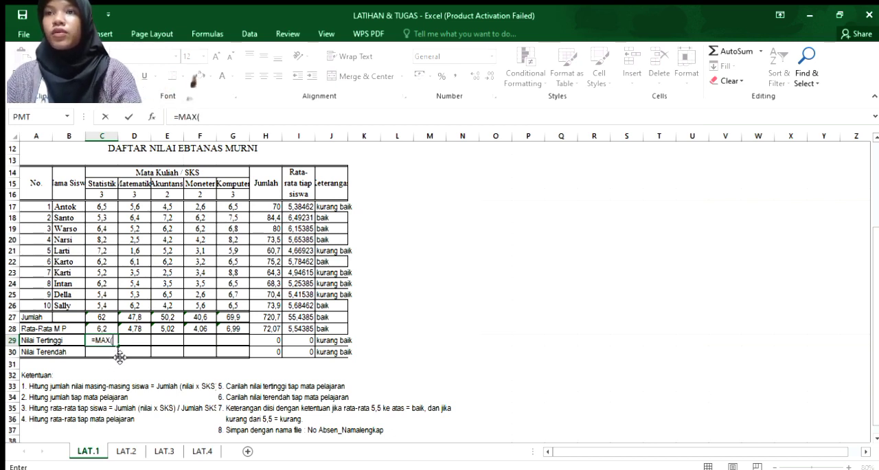
left_click(95, 208)
left_click_drag(96, 206, 104, 304)
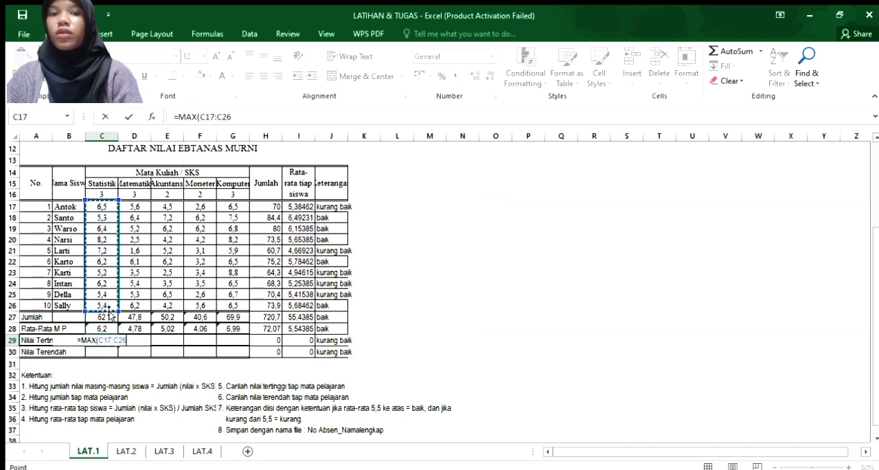
key("Return")
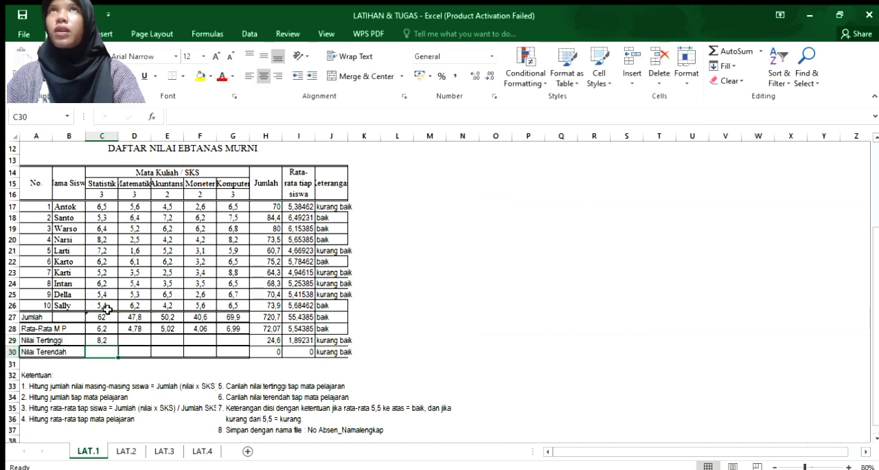
left_click(107, 342)
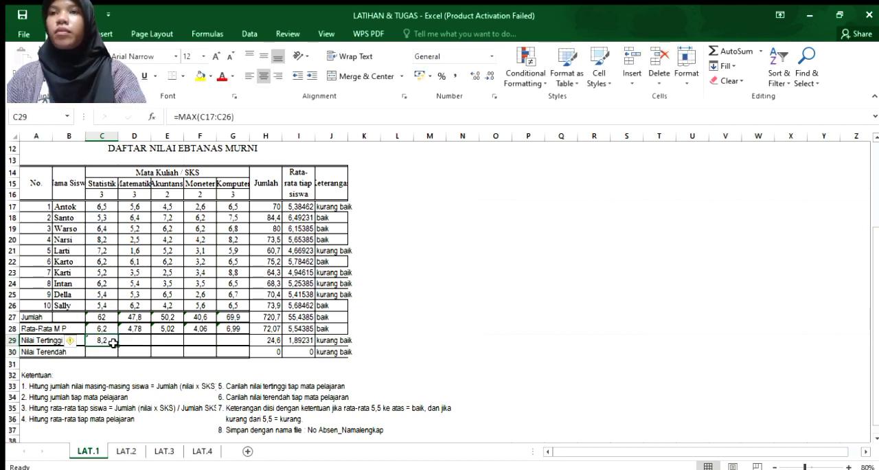
left_click_drag(116, 344, 236, 344)
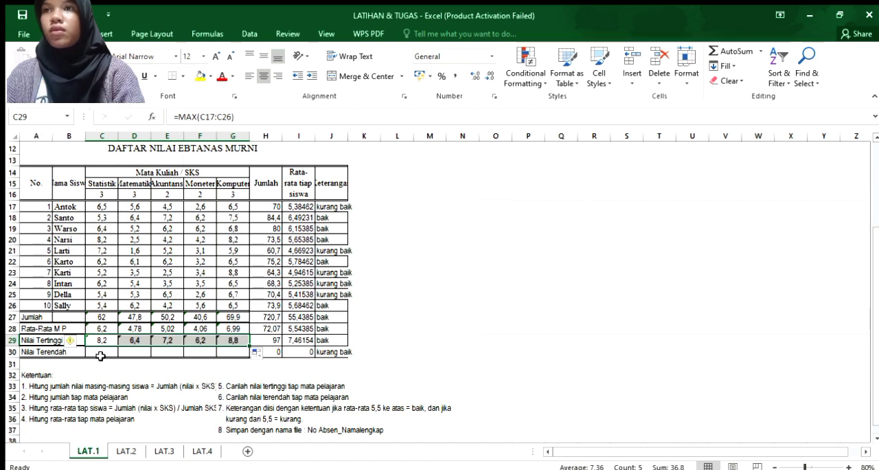
Build a MIN formula in the Statistik column's Nilai Terendah cell C30 over the scores C17:C26.
left_click(98, 353)
type("=")
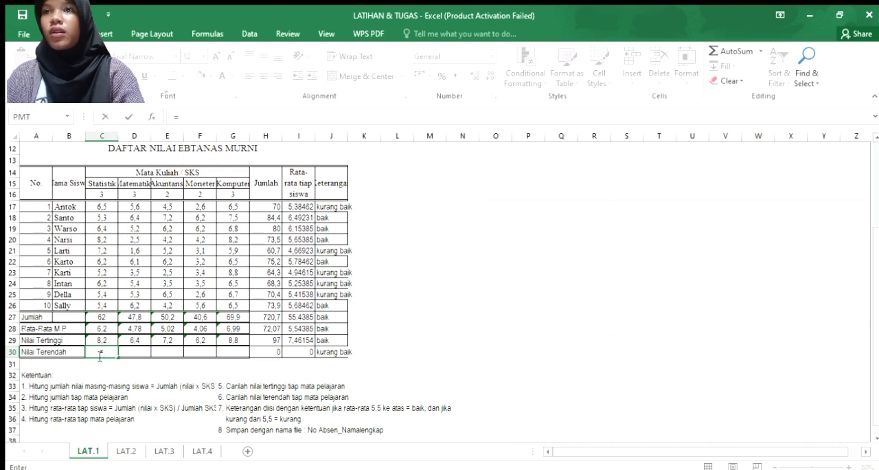
type("min")
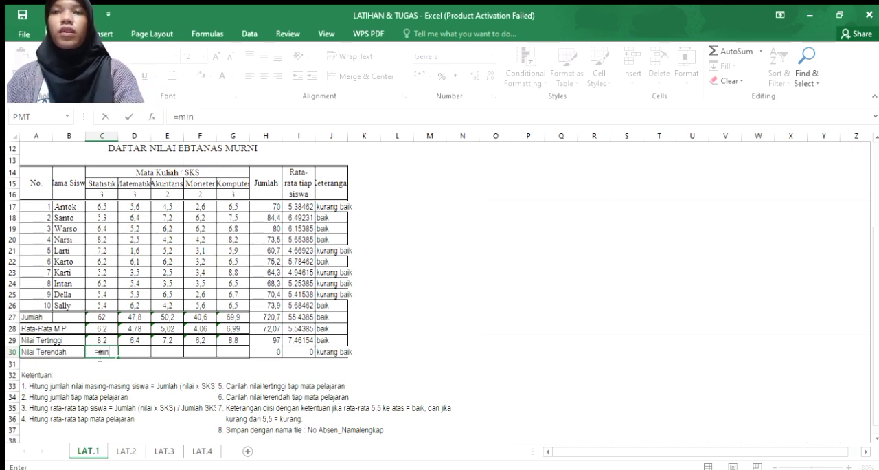
key("Tab")
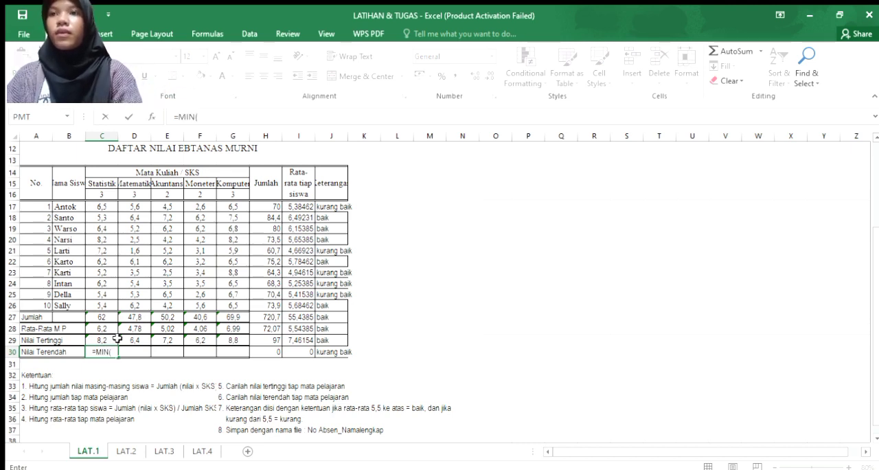
left_click(107, 206)
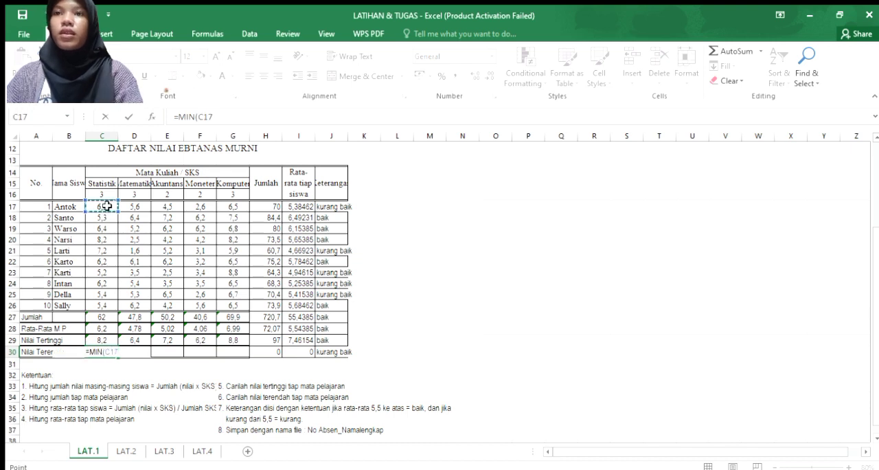
left_click_drag(107, 206, 100, 308)
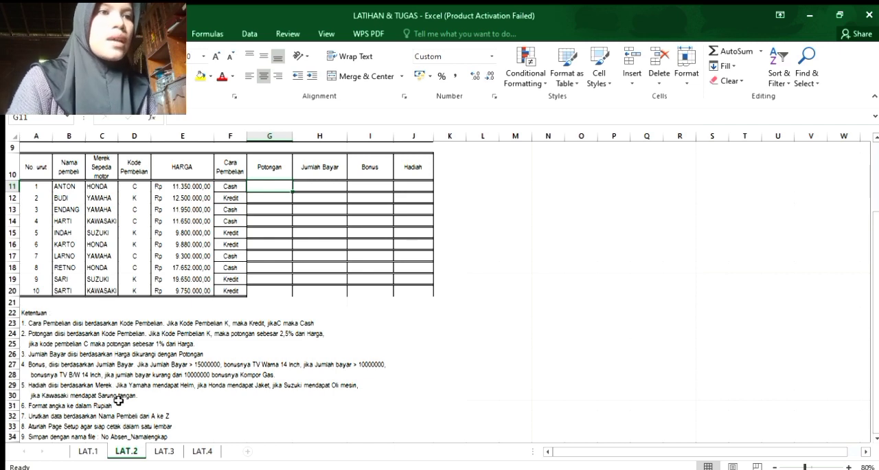
left_click(270, 168)
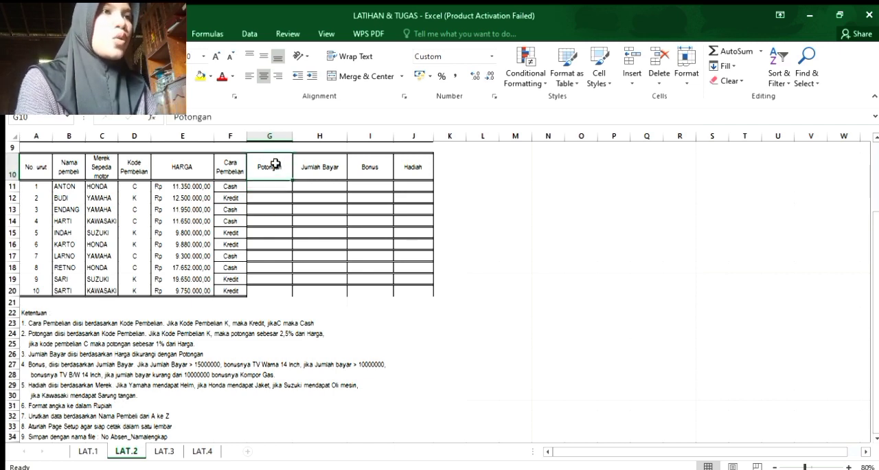
left_click(322, 176)
left_click(377, 171)
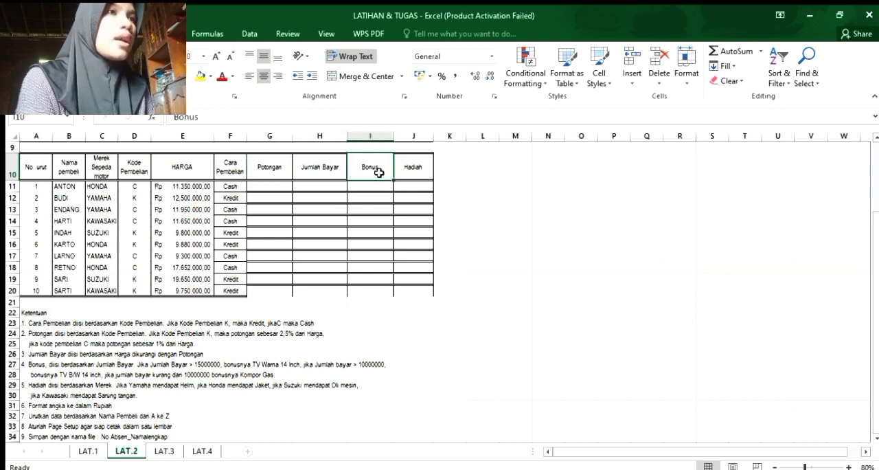
left_click(410, 175)
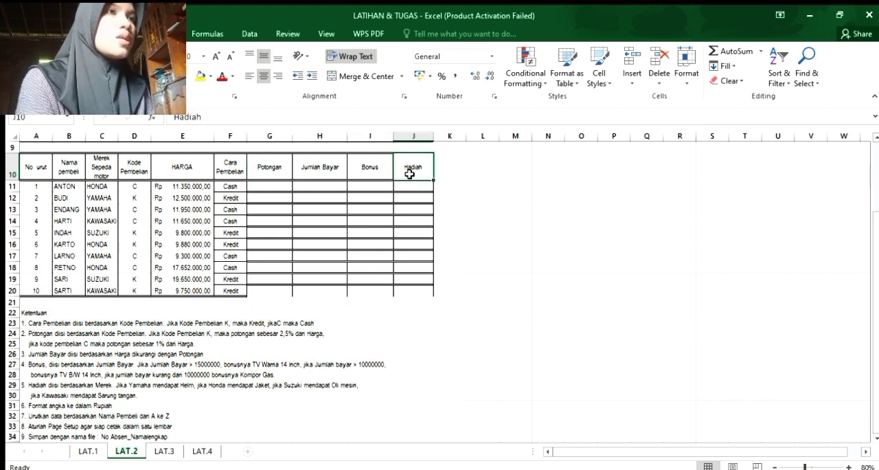
Start the Potongan formula in G11 with =IF(D11="k";2,5%*E11; so that purchase code K gives a 2,5% discount on the price.
left_click(269, 183)
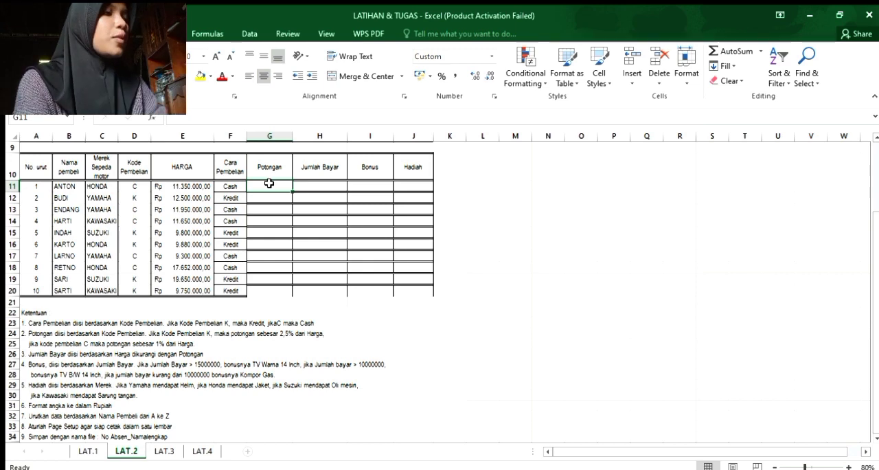
type("=")
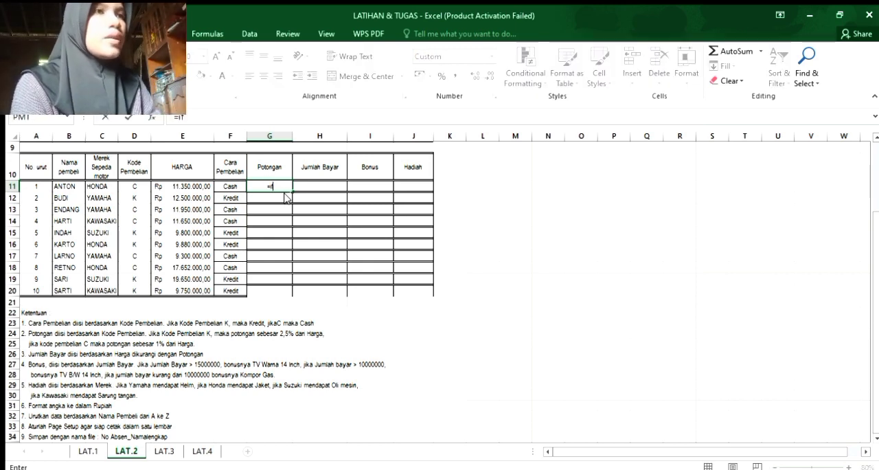
type("if")
key("Tab")
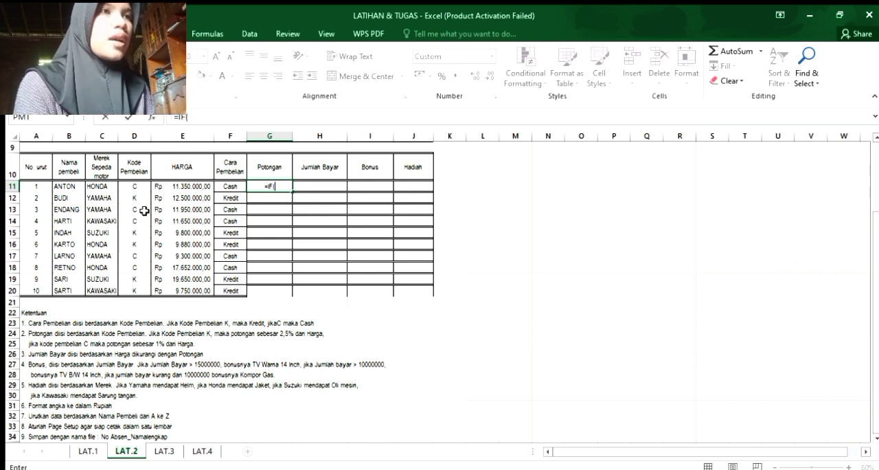
left_click(130, 185)
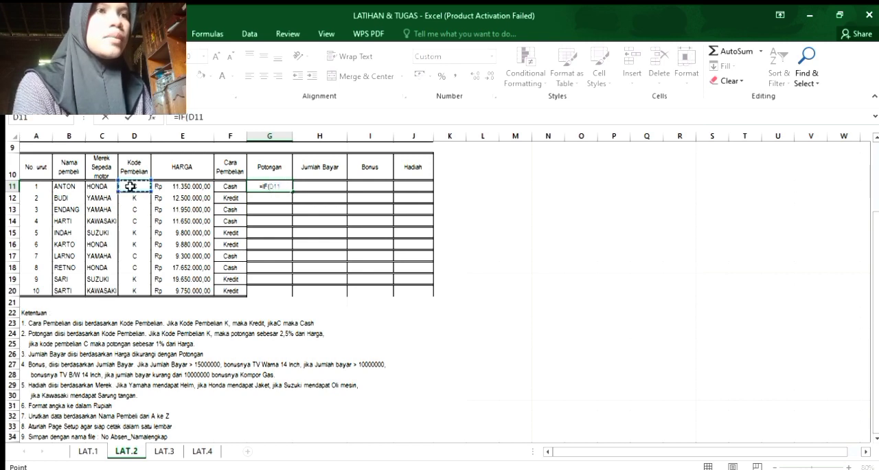
type("=")
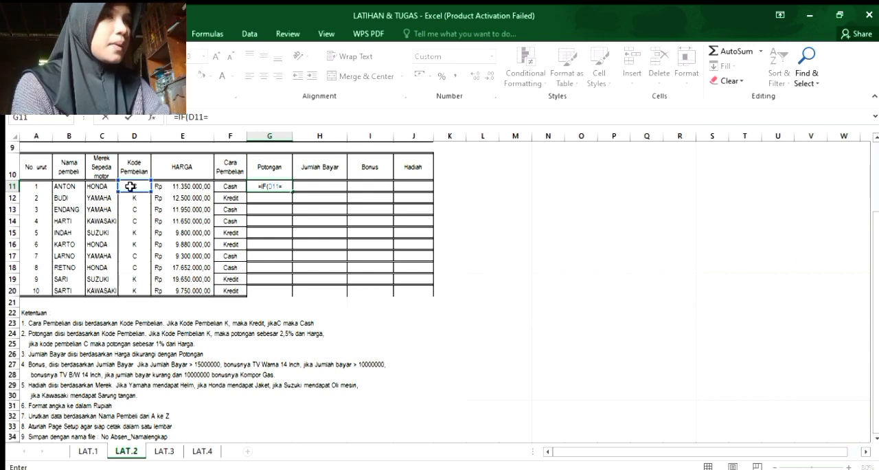
type("\"")
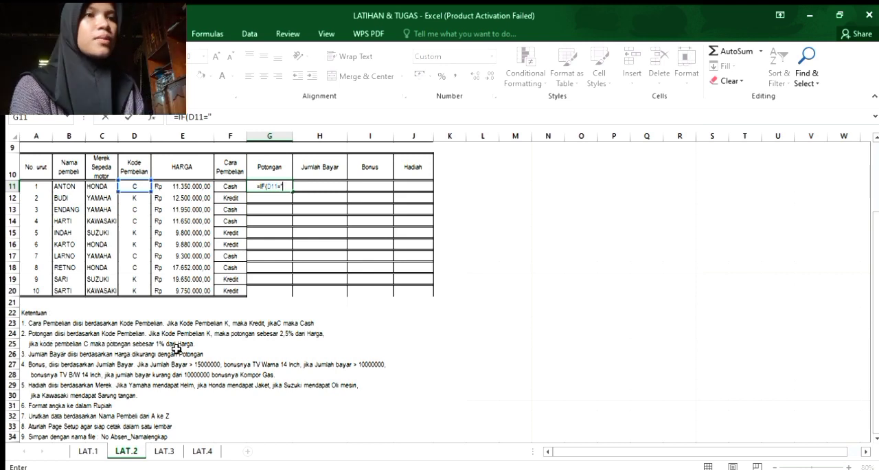
type("k")
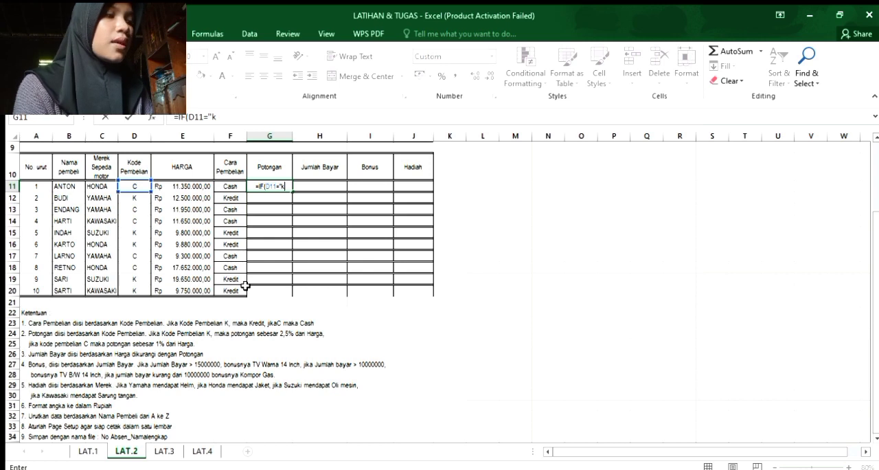
type("\"")
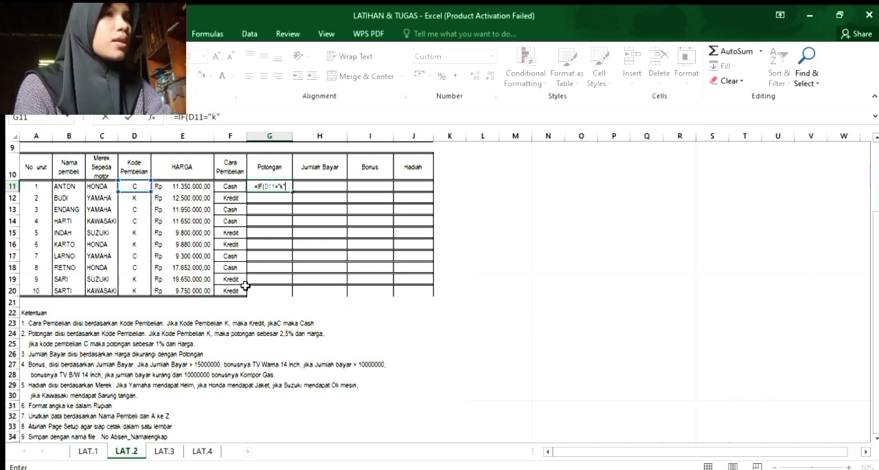
type(";")
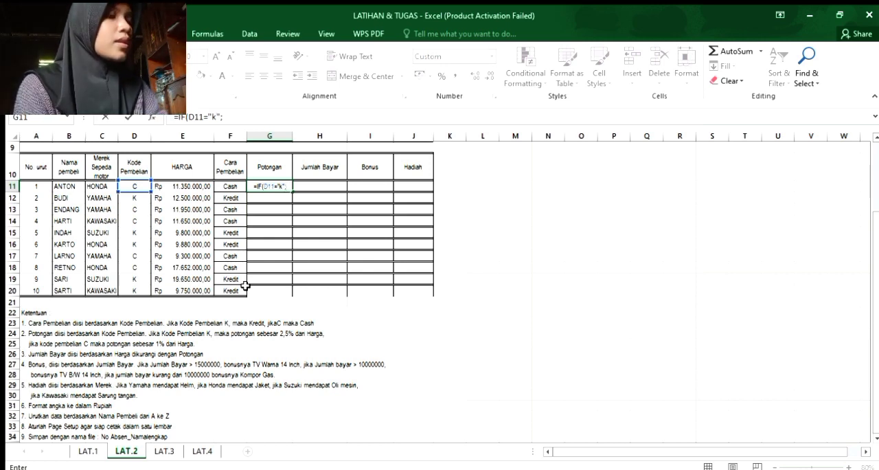
type("2,")
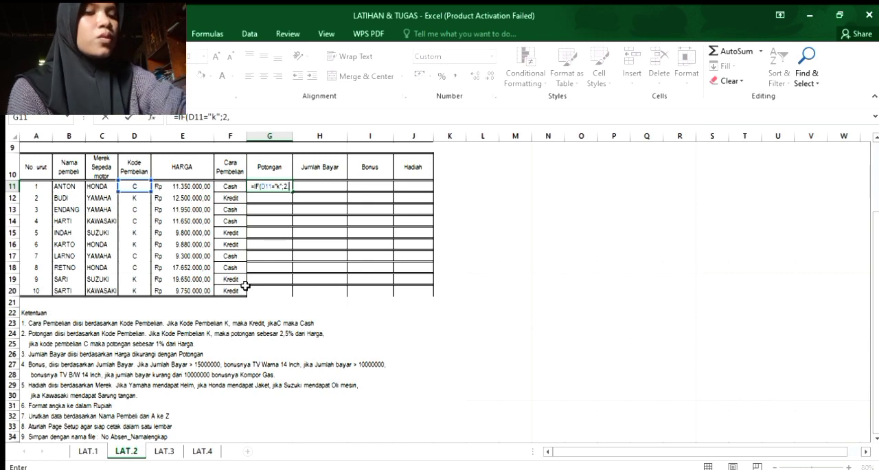
type("5%")
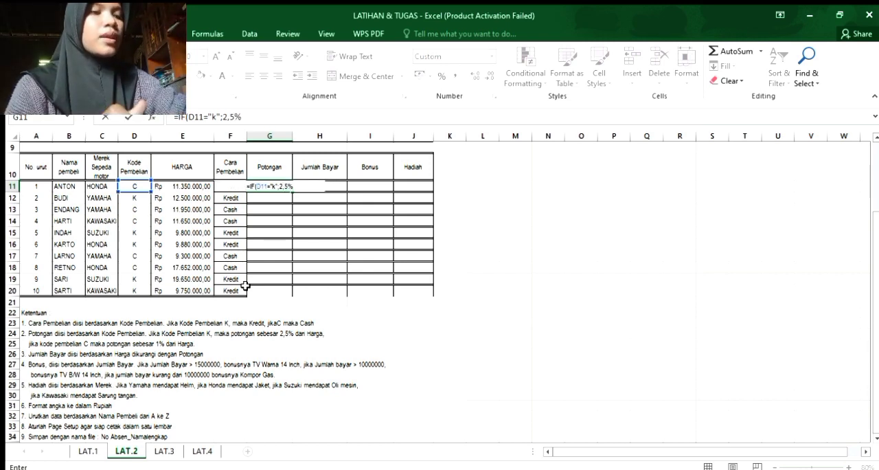
type("*")
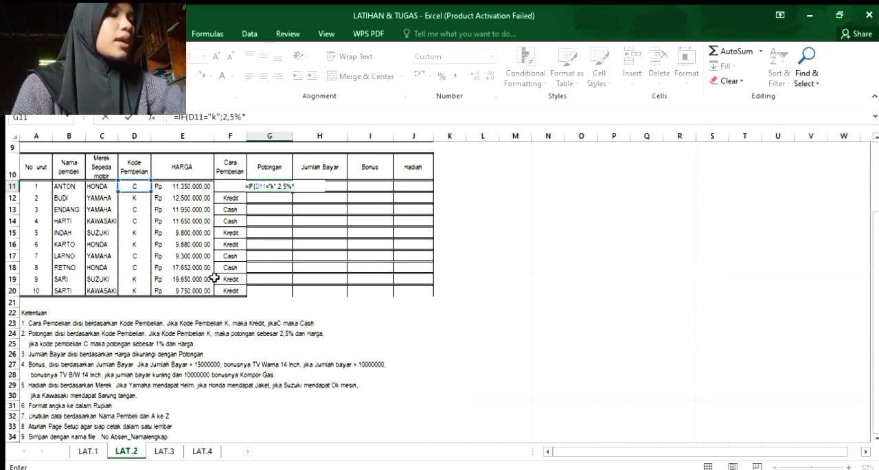
left_click(167, 183)
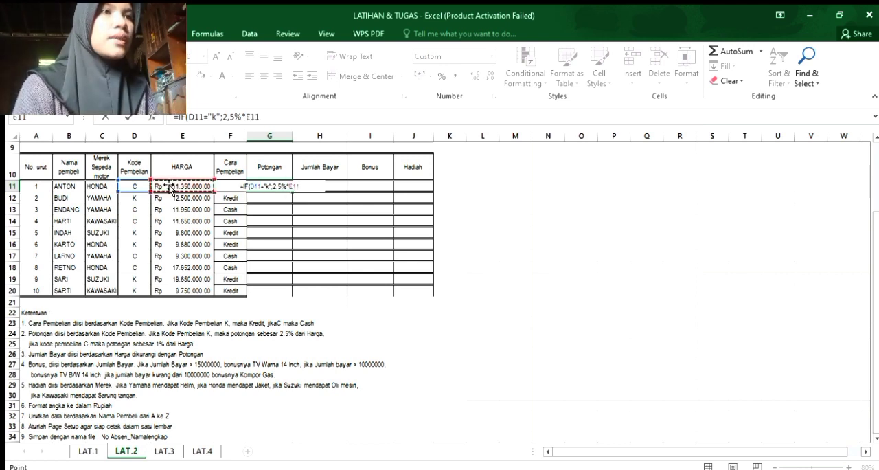
Complete the G11 formula with the nested condition IF(D11="c";1%*E11)) and fill it down the Potongan column through G20.
type(";")
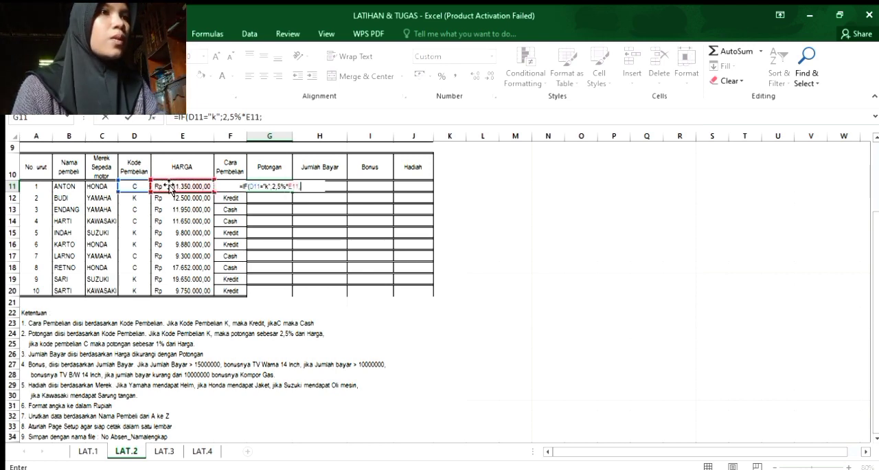
type("if")
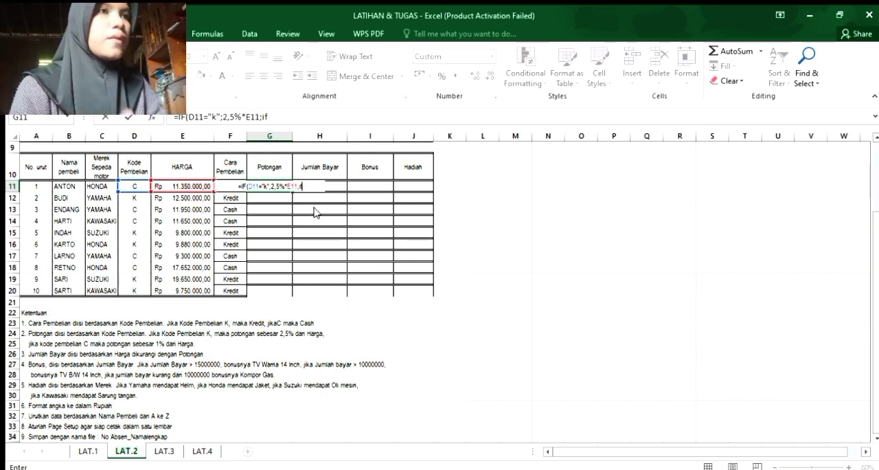
type("(")
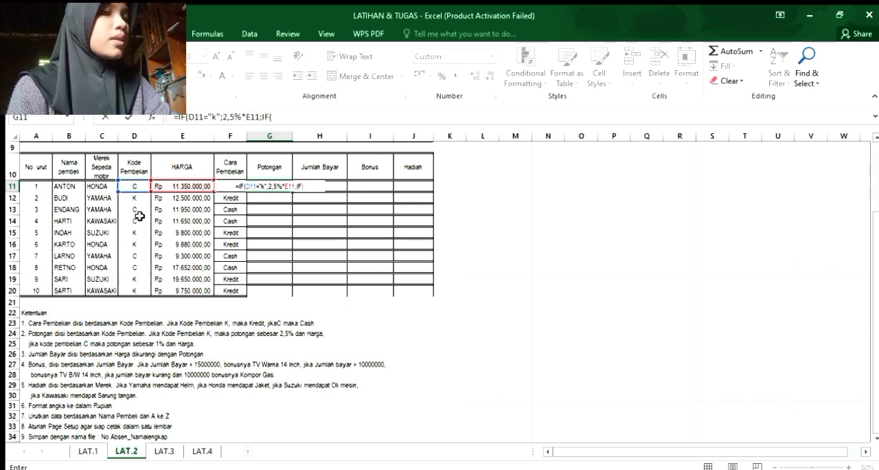
left_click(135, 186)
type("=")
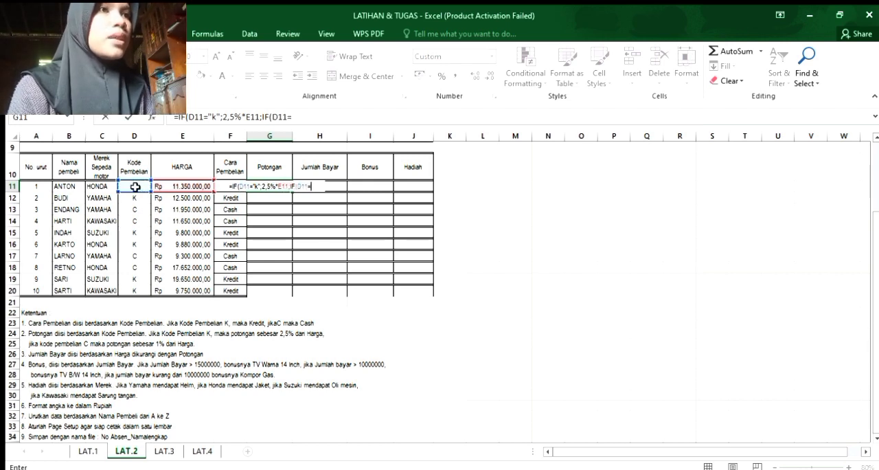
type("\"")
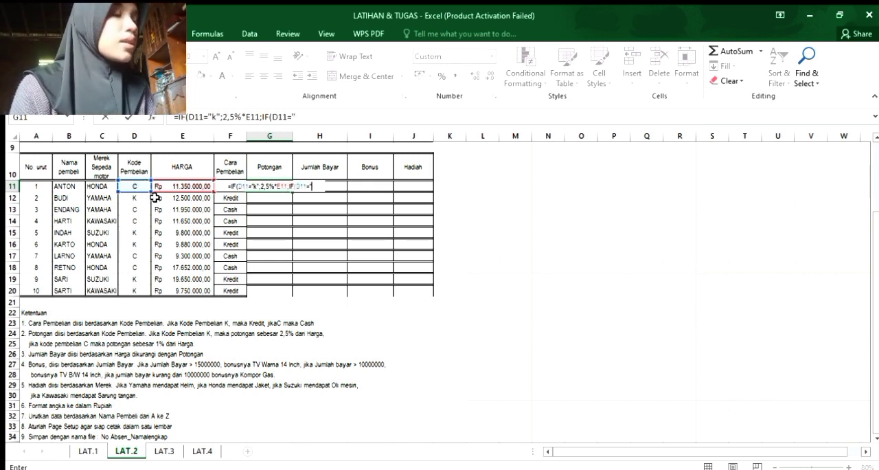
type("c\"")
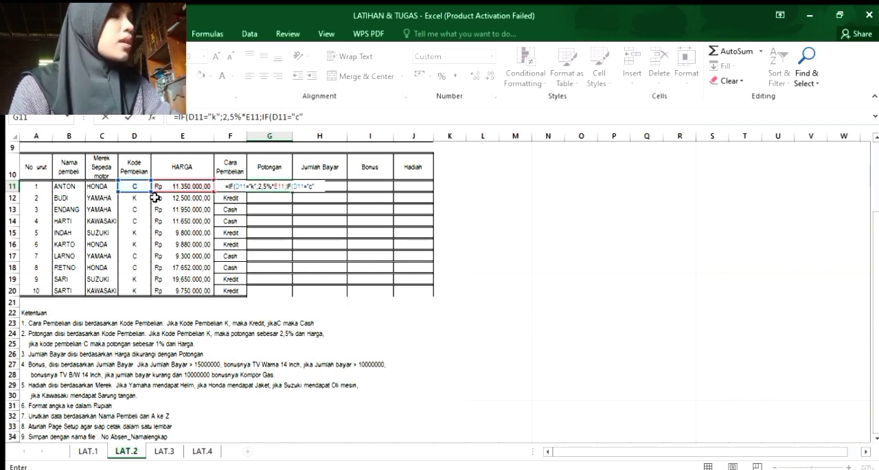
type(";")
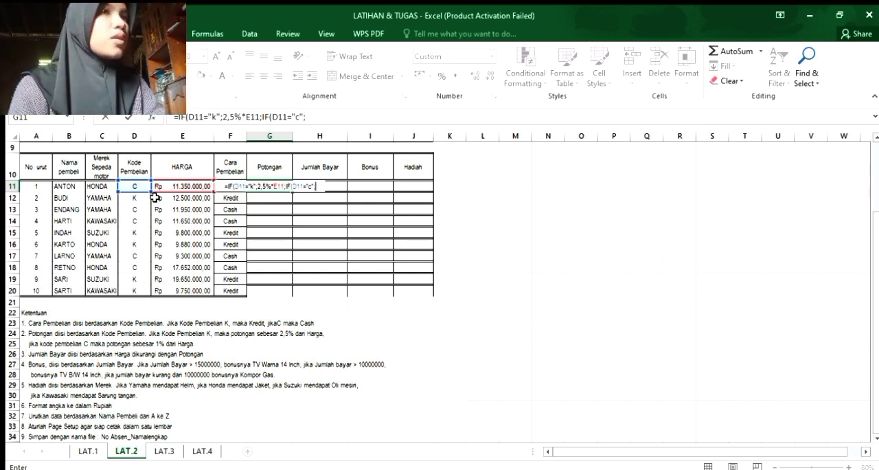
type("1%")
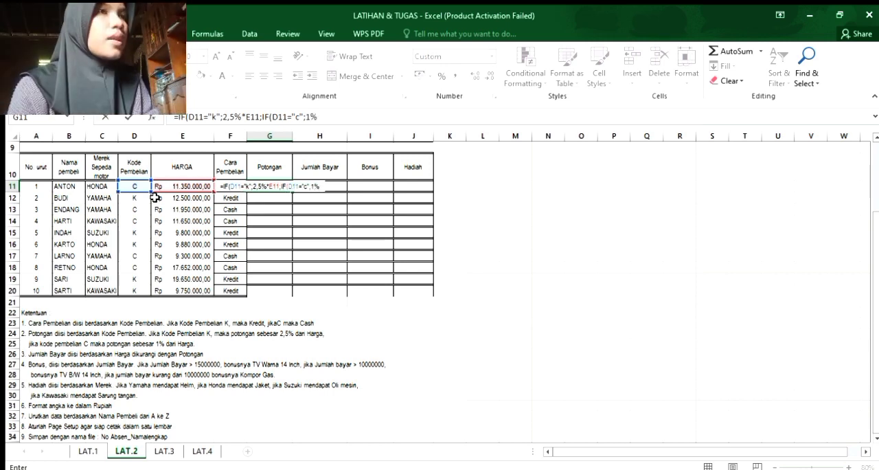
type("*")
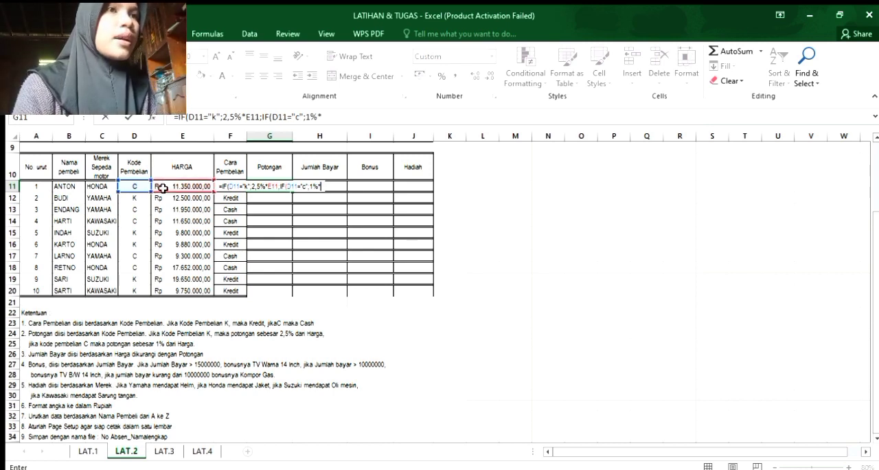
left_click(162, 188)
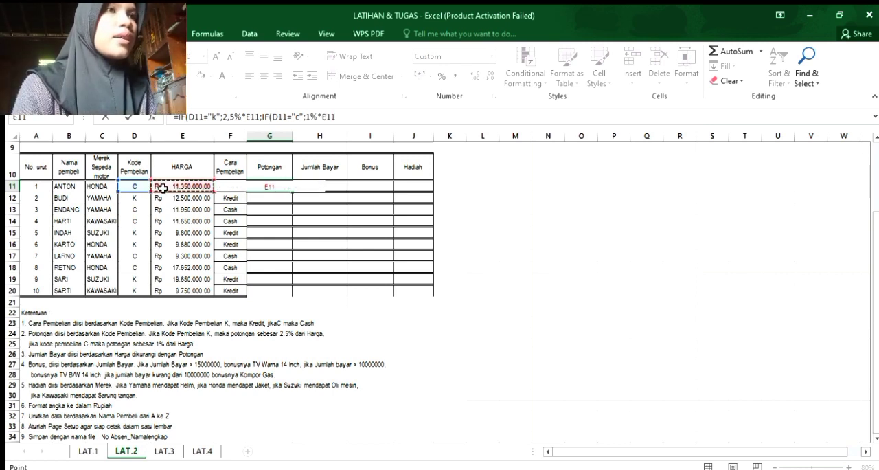
type(")")
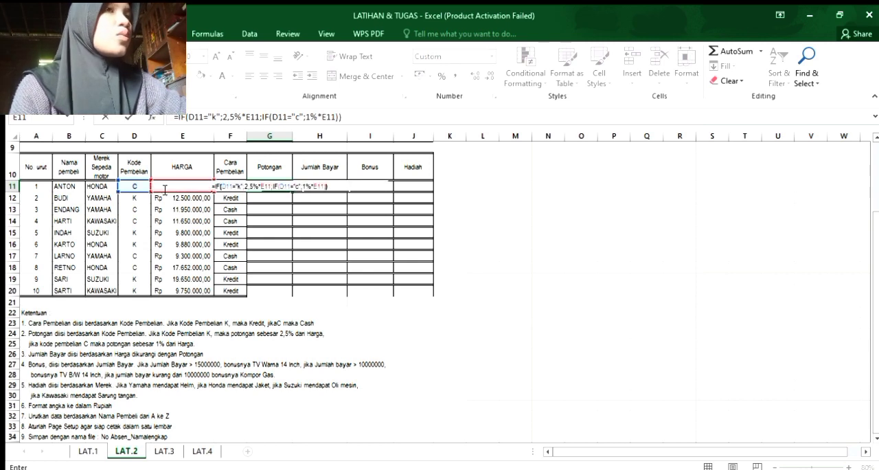
key("Return")
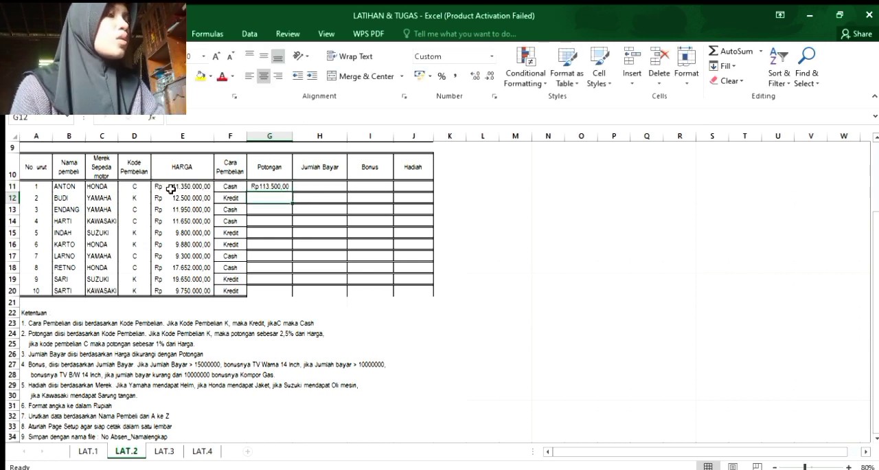
left_click(277, 183)
left_click_drag(292, 193, 286, 293)
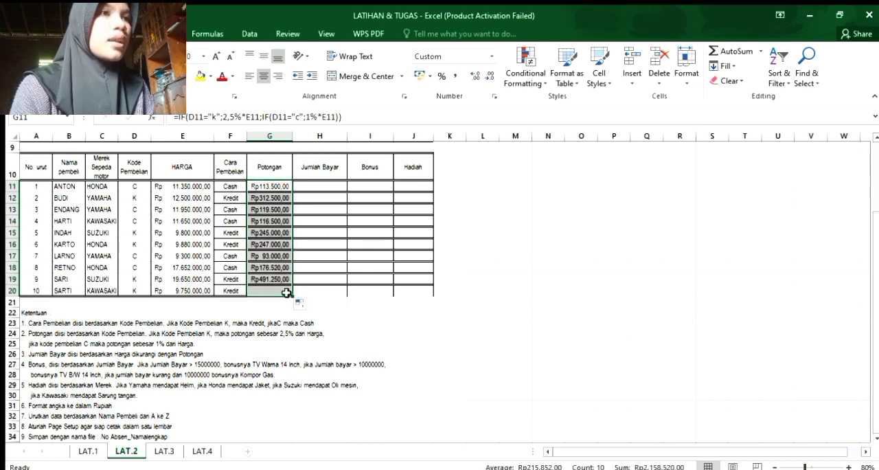
Calculate Jumlah Bayar in H11 with =E11-G11 and fill the formula down the column through H20.
left_click(323, 185)
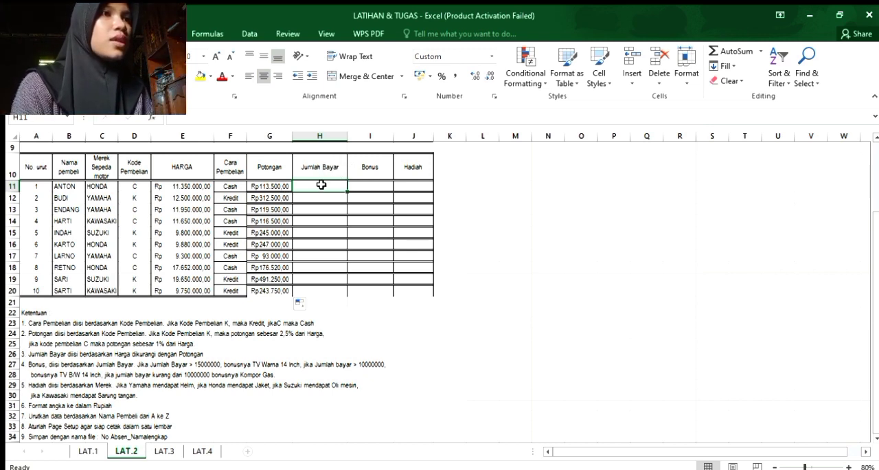
type("=")
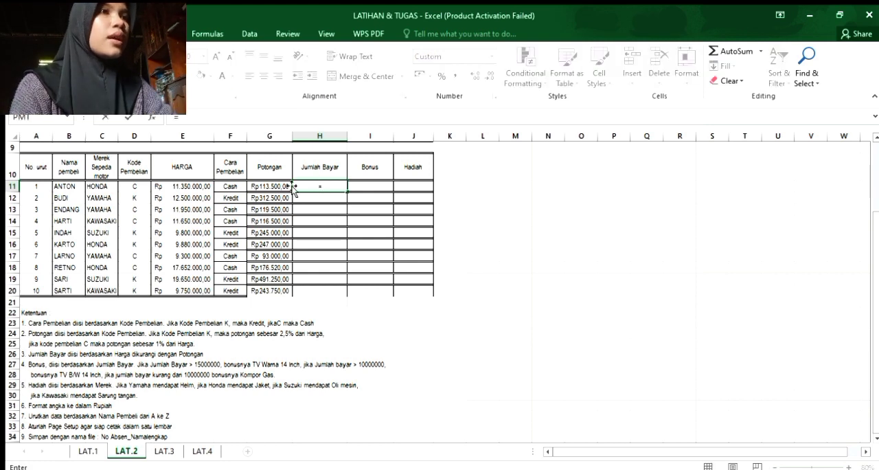
left_click(197, 185)
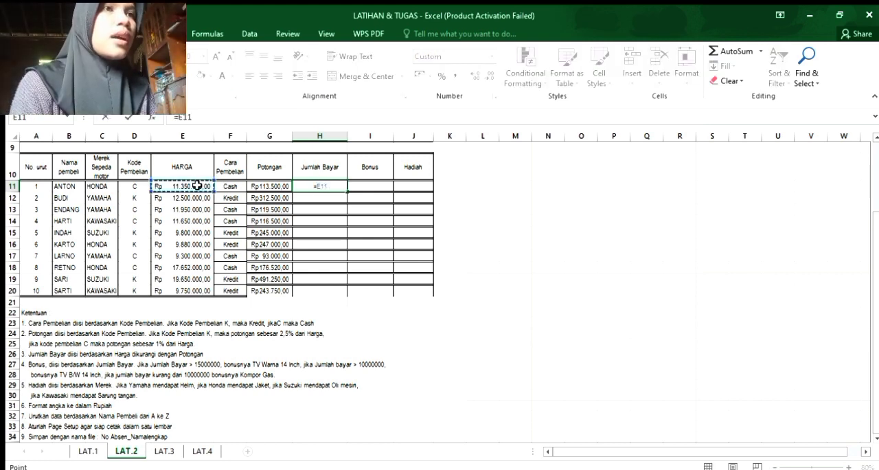
type("-")
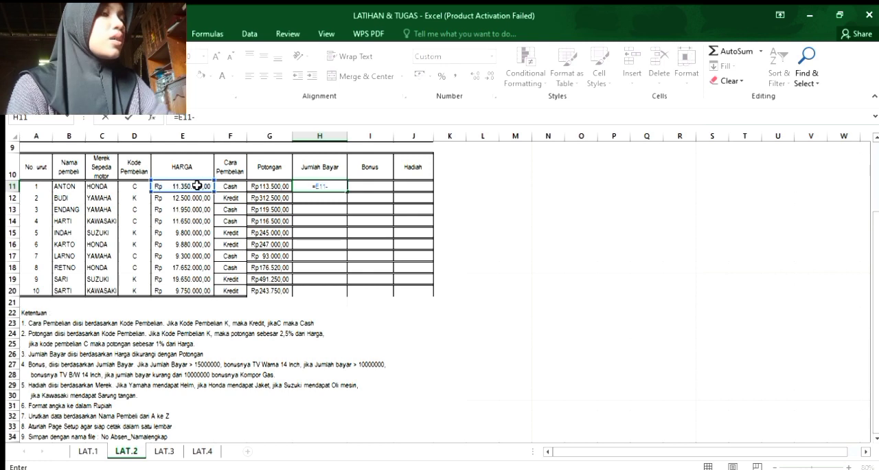
left_click(260, 185)
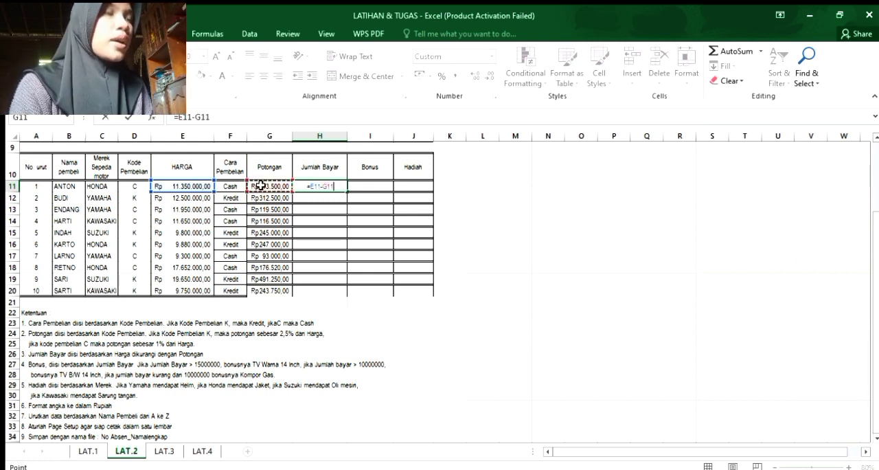
key("Return")
left_click(325, 186)
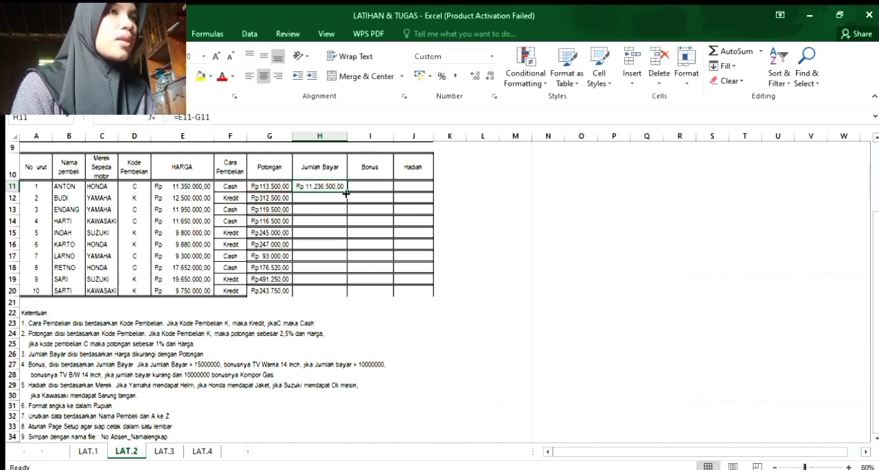
left_click_drag(347, 192, 341, 296)
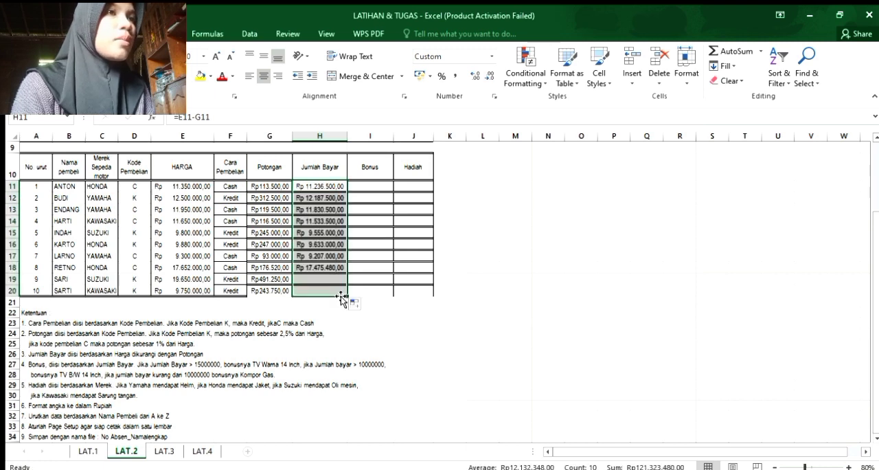
Start the Bonus formula in I11 with =IF(H11>15000000 to test the Jumlah Bayar amount.
left_click(370, 187)
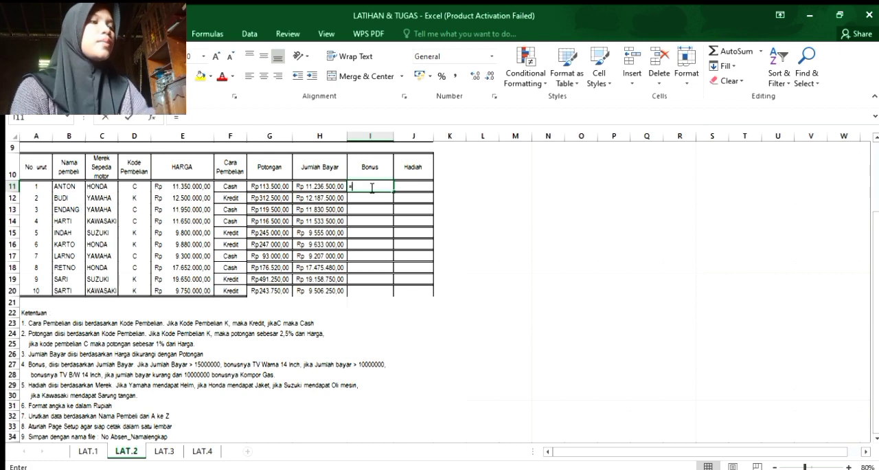
type("=")
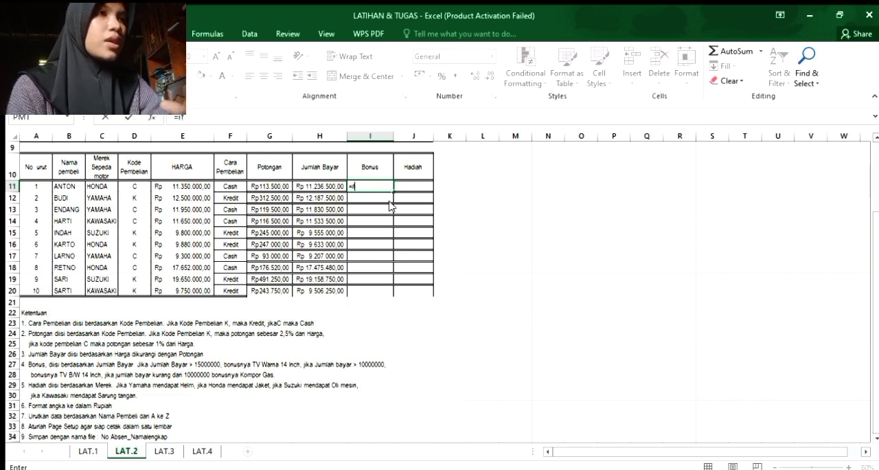
key("Tab")
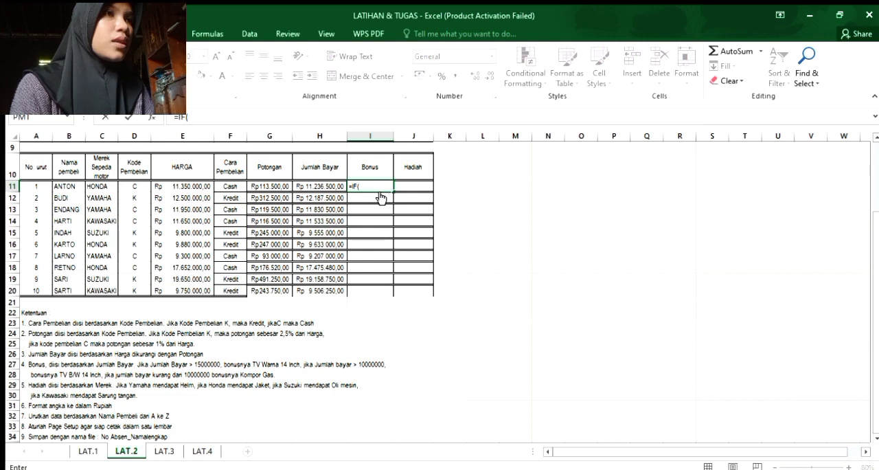
left_click(316, 186)
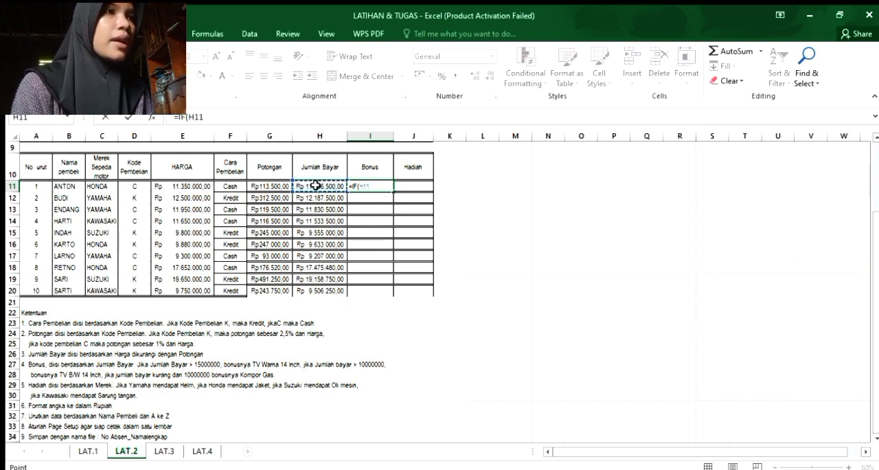
type(">")
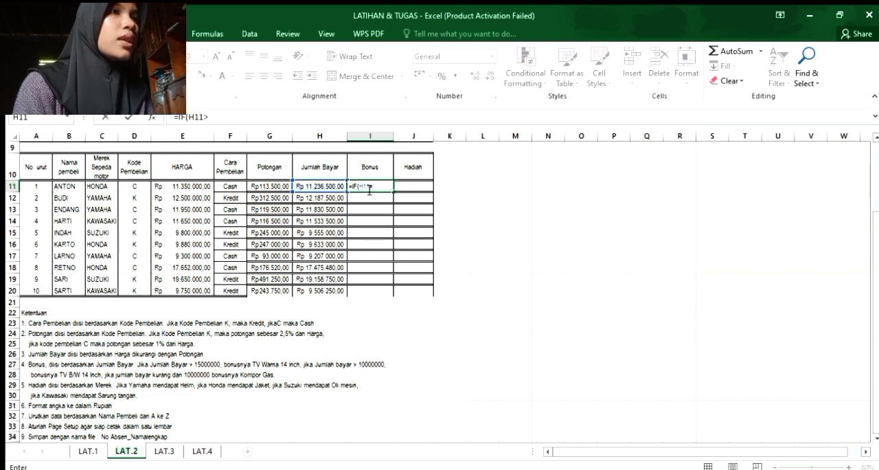
type("15000")
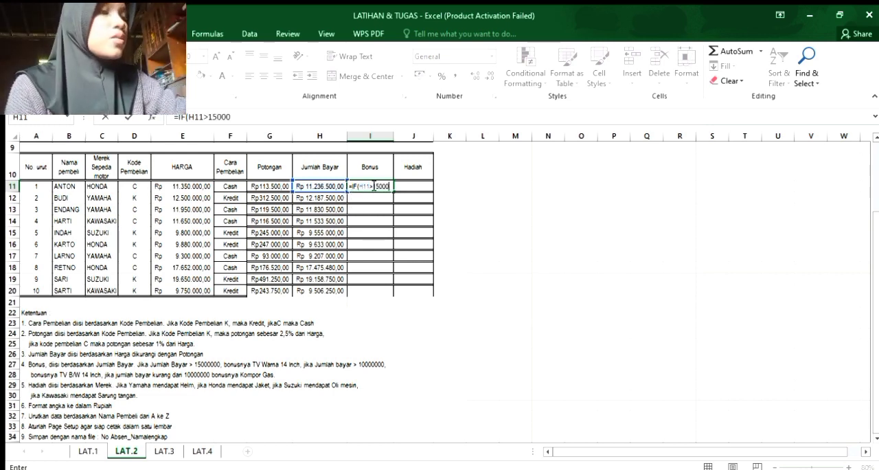
type("000")
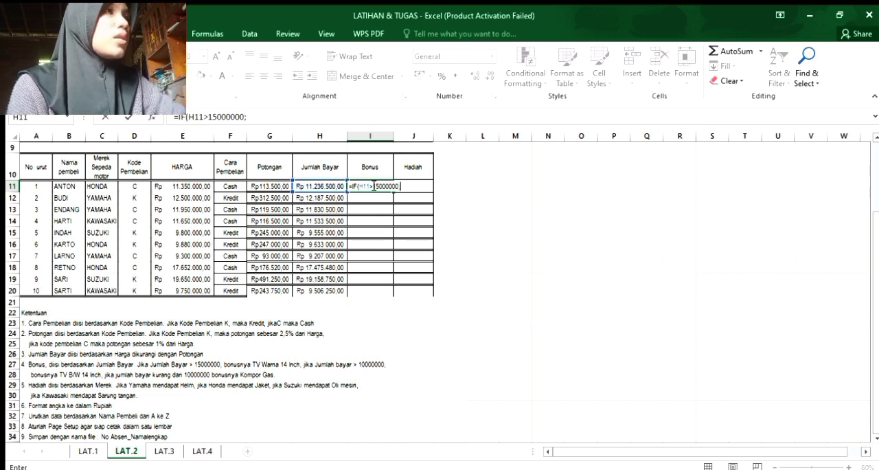
type(";\"")
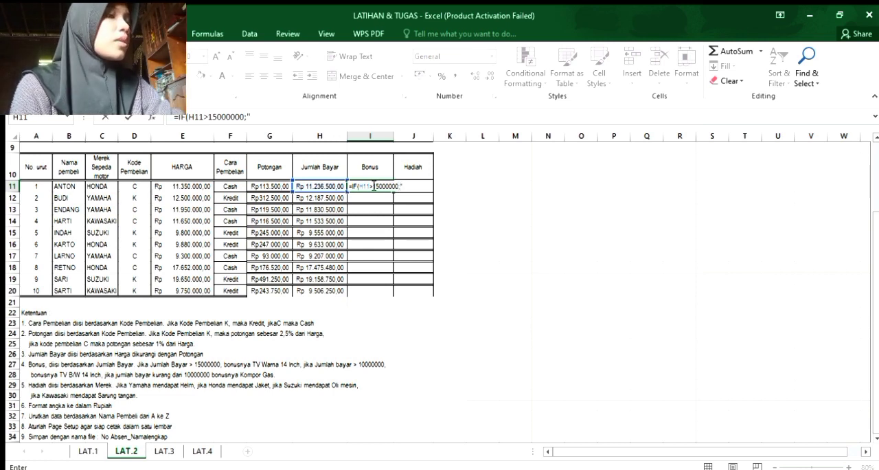
type("tv")
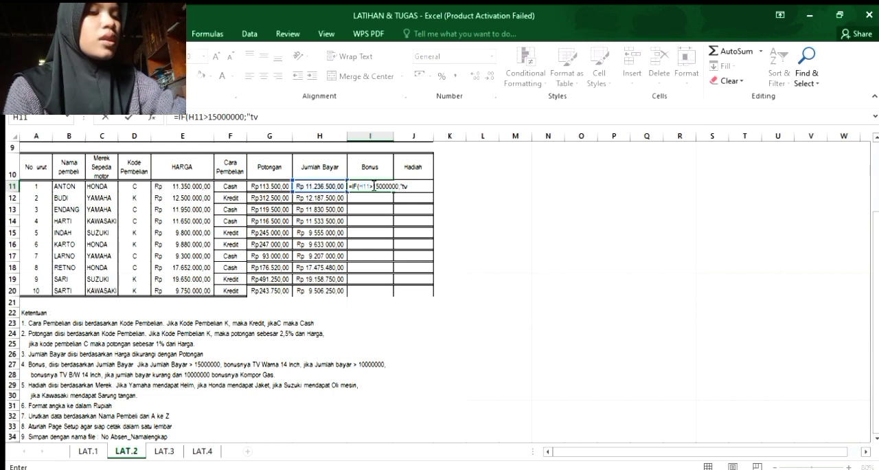
type("warna")
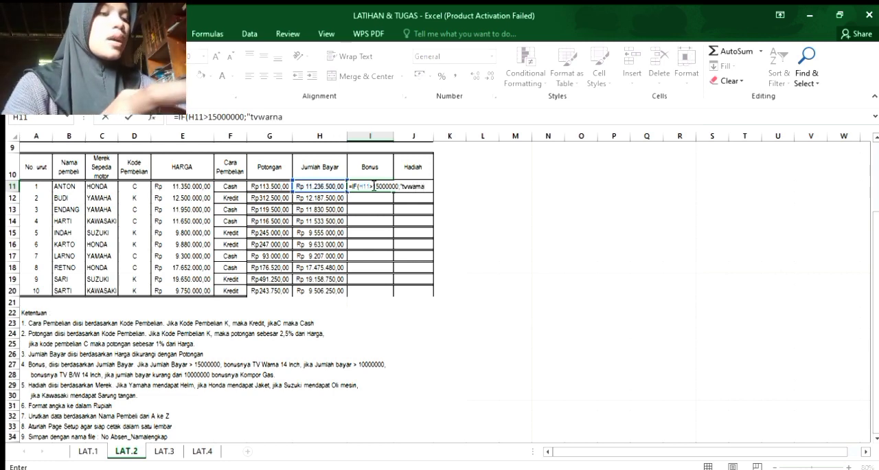
Add "tv warna 14 inch" as the I11 formula's result for a Jumlah Bayar above 15000000.
key("BackSpace")
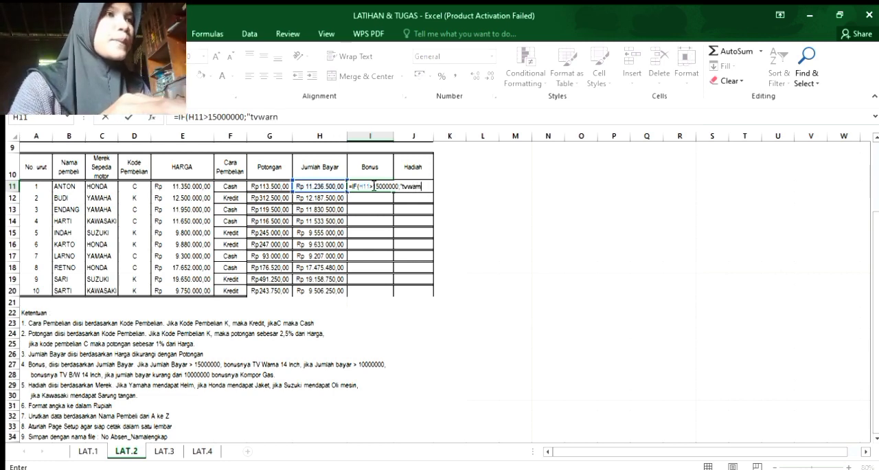
key("BackSpace")
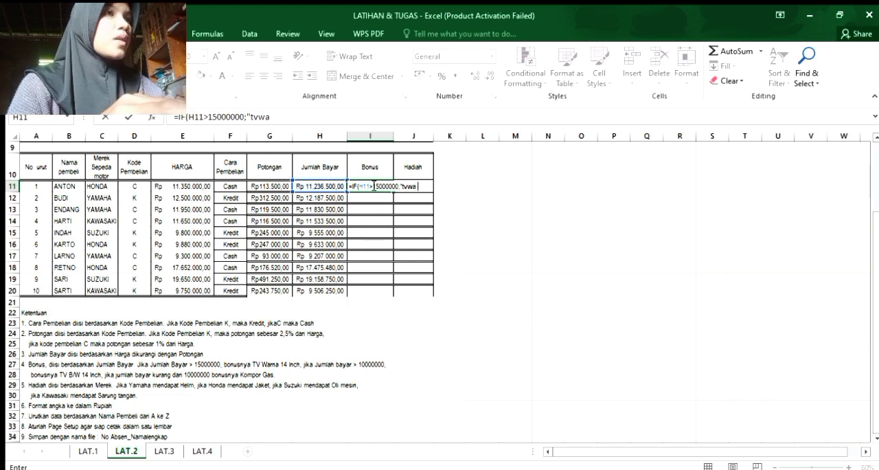
key("BackSpace")
type("warna")
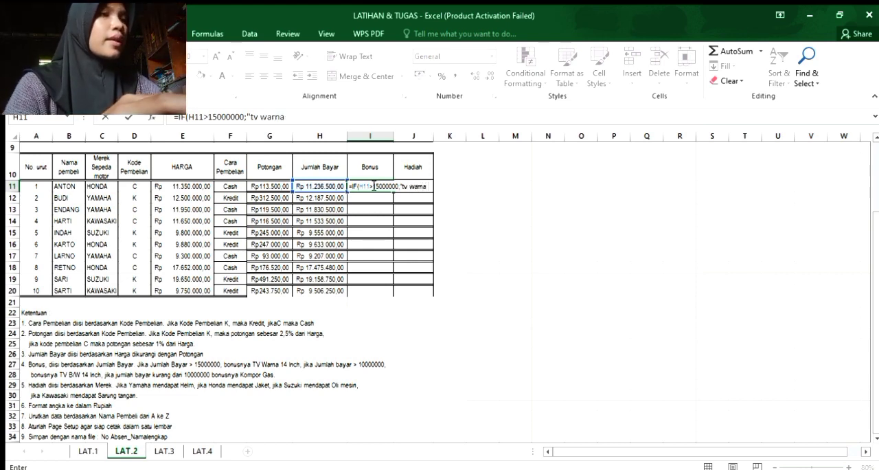
key("BackSpace")
key("BackSpace")
key("BackSpace")
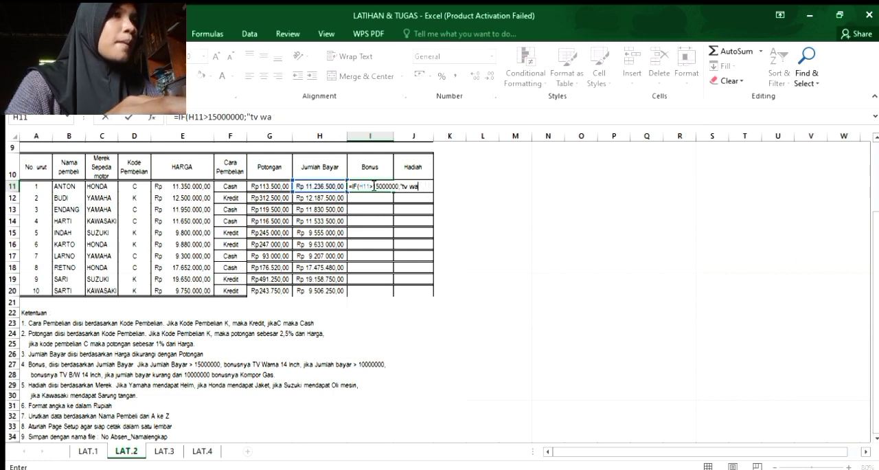
type("rna")
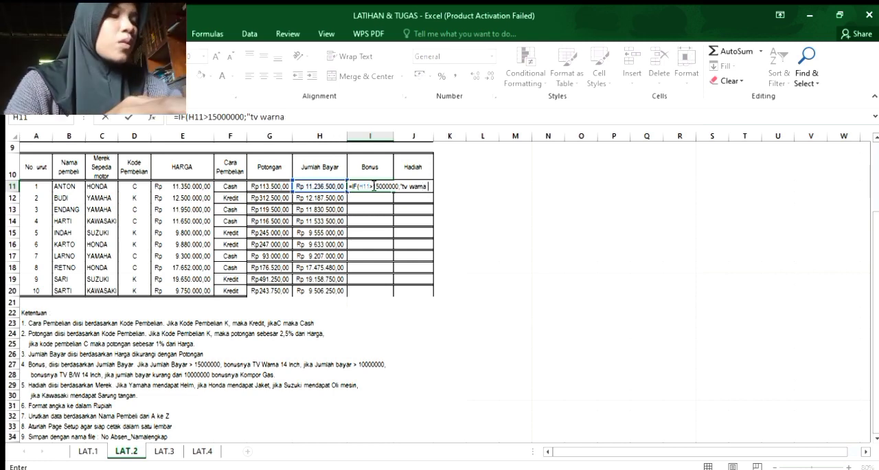
type(" 14")
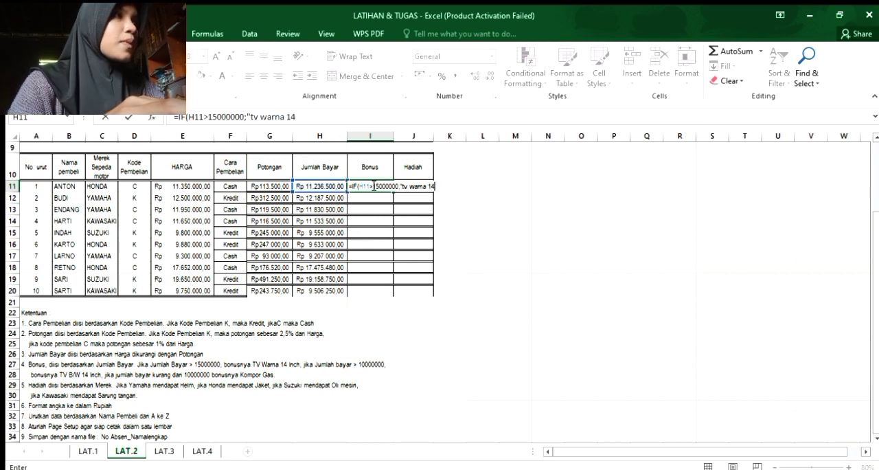
type(" inch\";if")
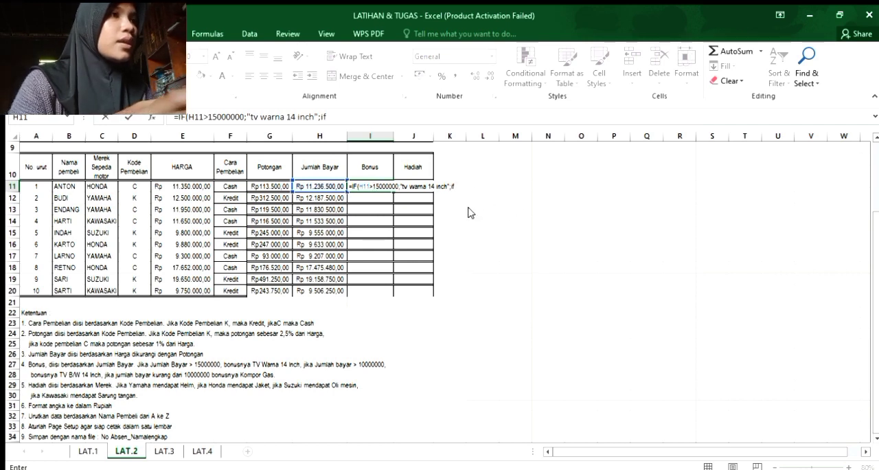
Nest a second condition in the I11 formula, IF(H11>10000000;"tv b/w 14 inch".
key("Tab")
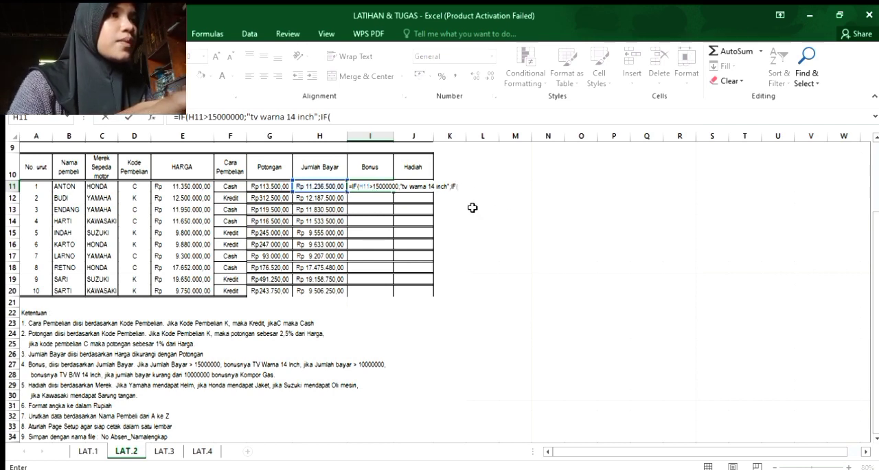
left_click(321, 186)
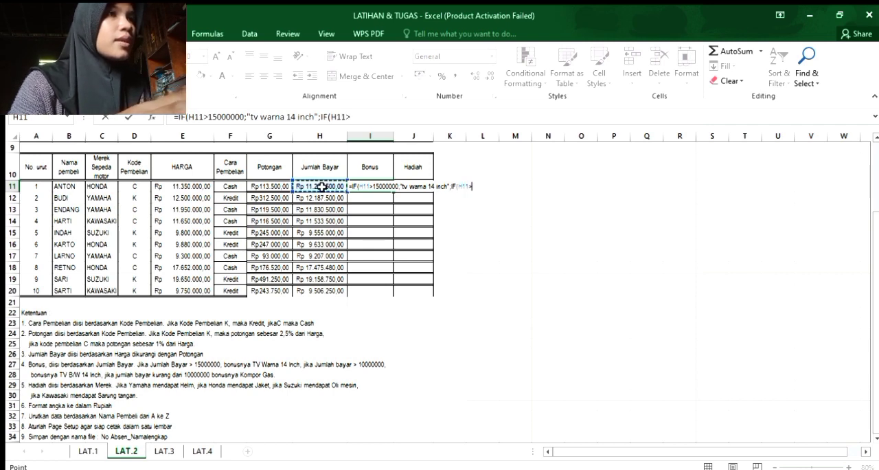
type(">")
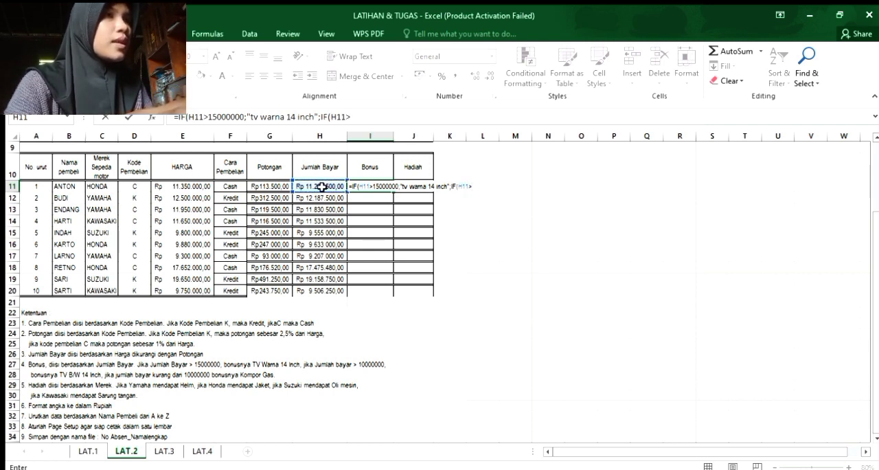
type("10")
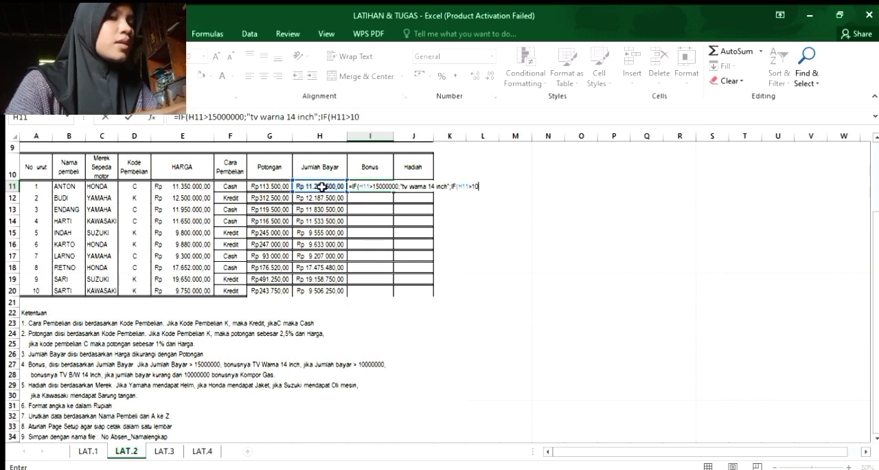
type("000000")
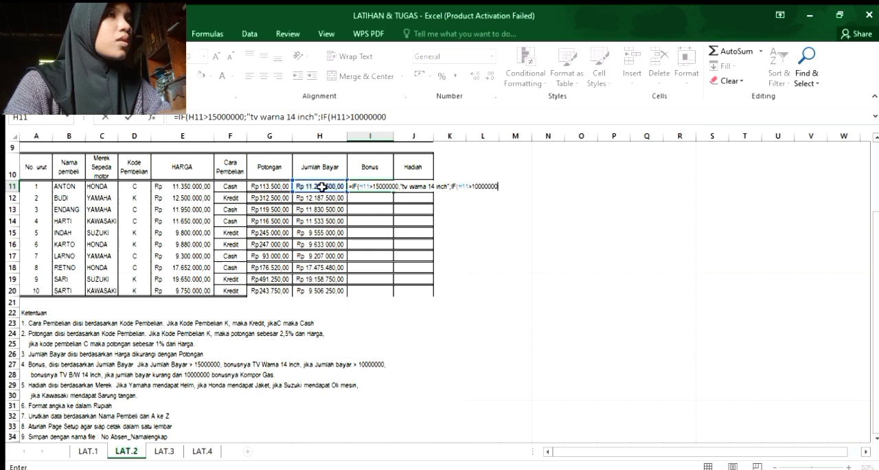
type(";\"")
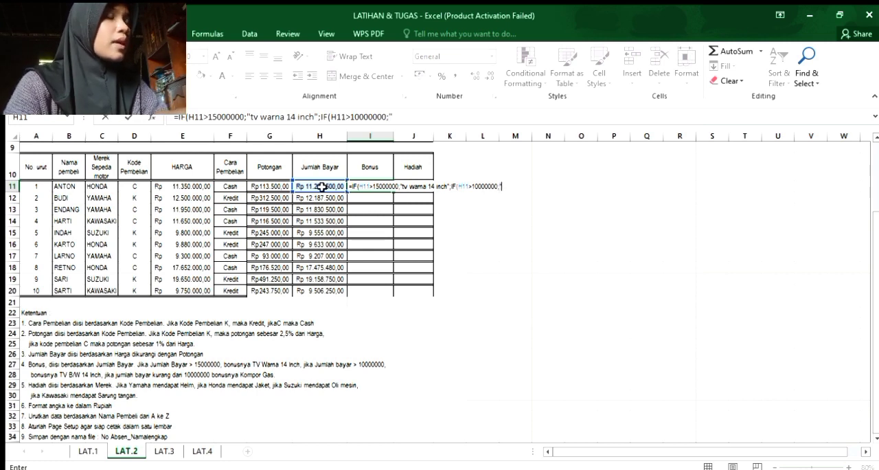
type("tv ")
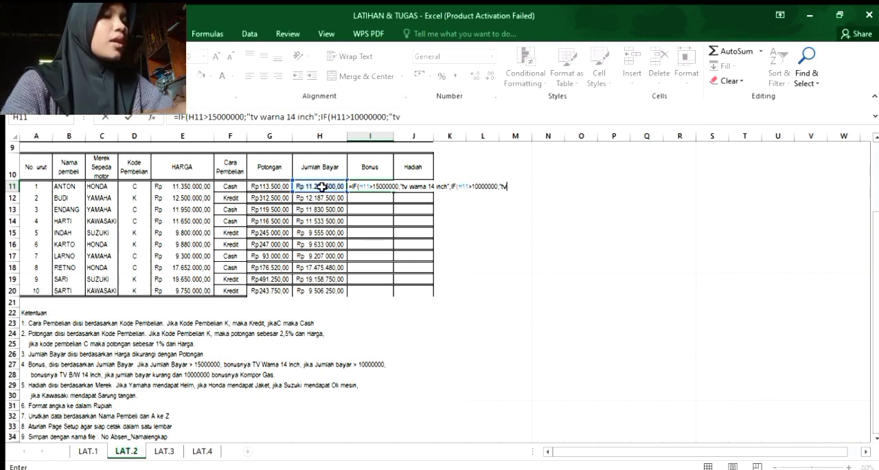
type("b/w")
type(" 14")
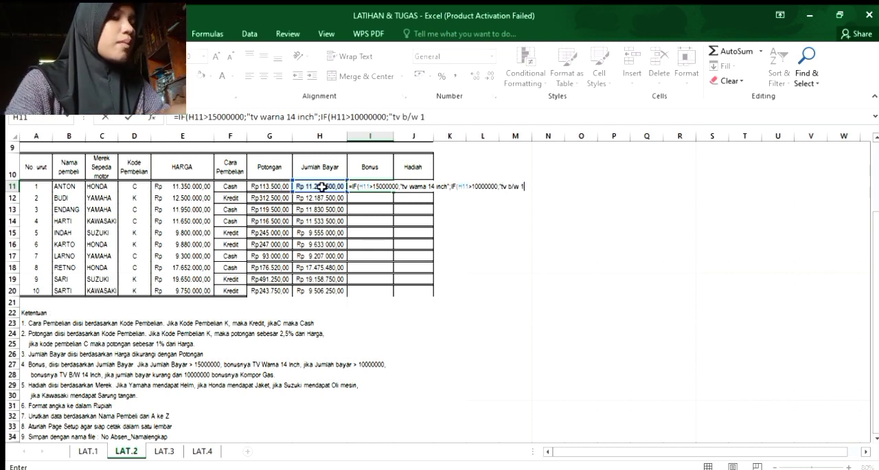
type(" inch")
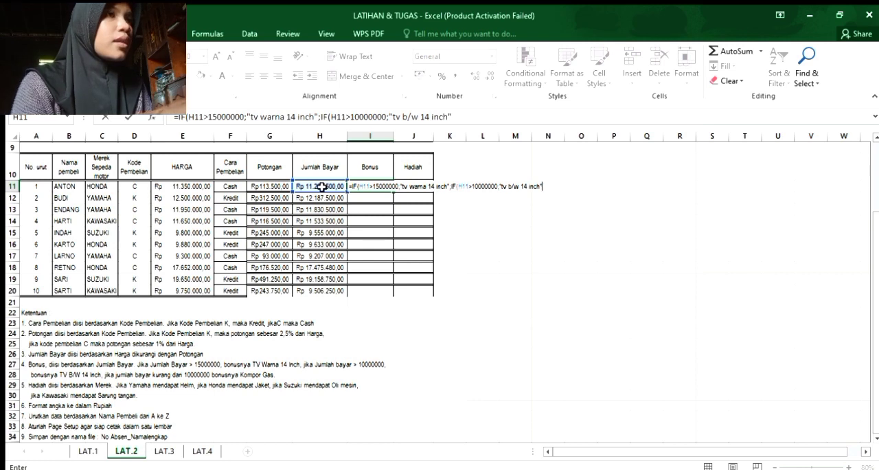
type("\"")
type("p;")
Nest a third condition in the I11 formula, IF(H11<10000000, for the lowest Jumlah Bayar amounts.
key("BackSpace")
key("BackSpace")
type("; if")
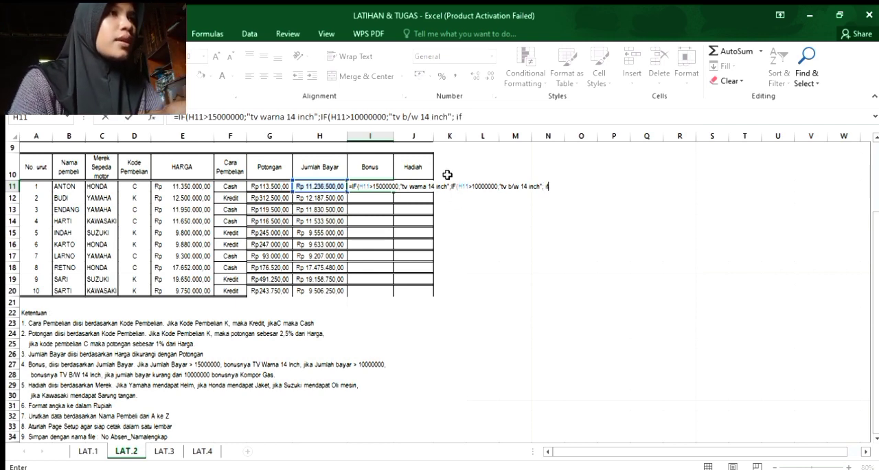
key("Tab")
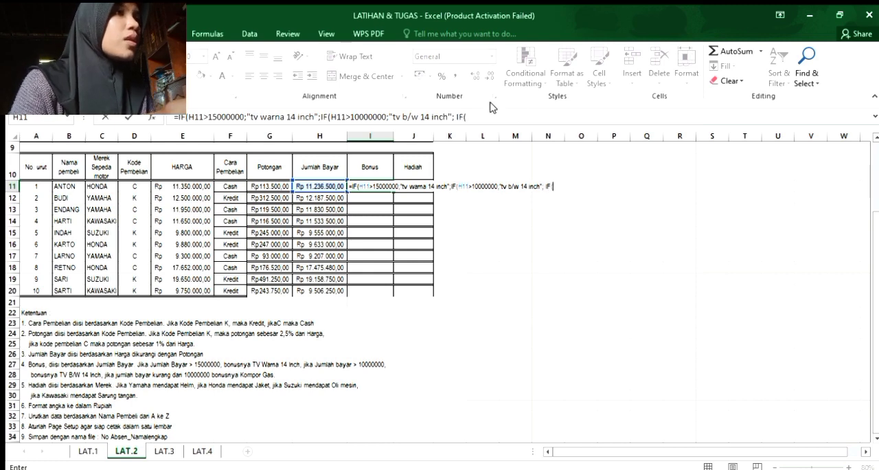
left_click(314, 187)
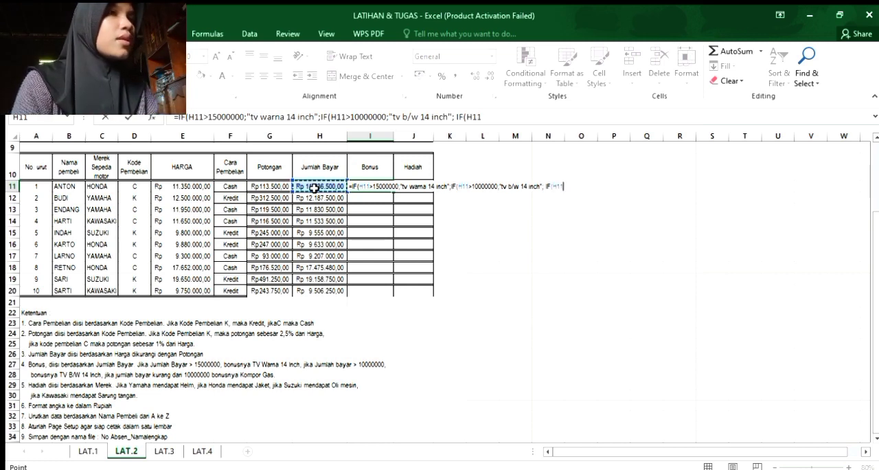
type("<")
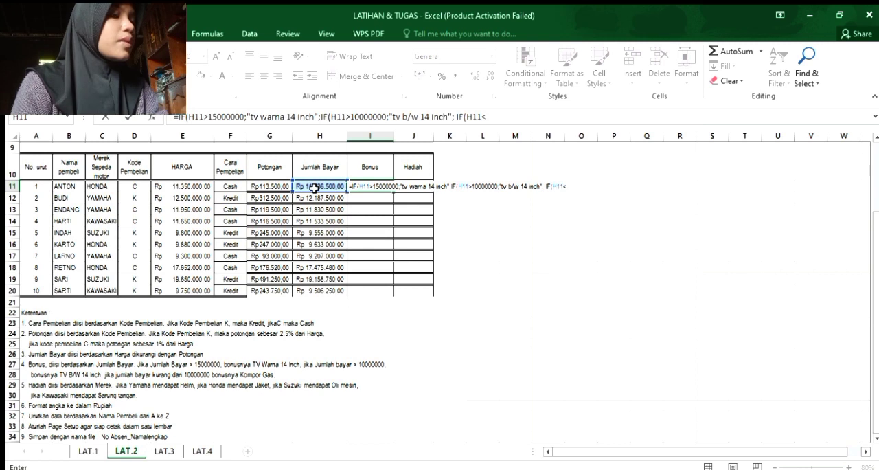
type("1000000")
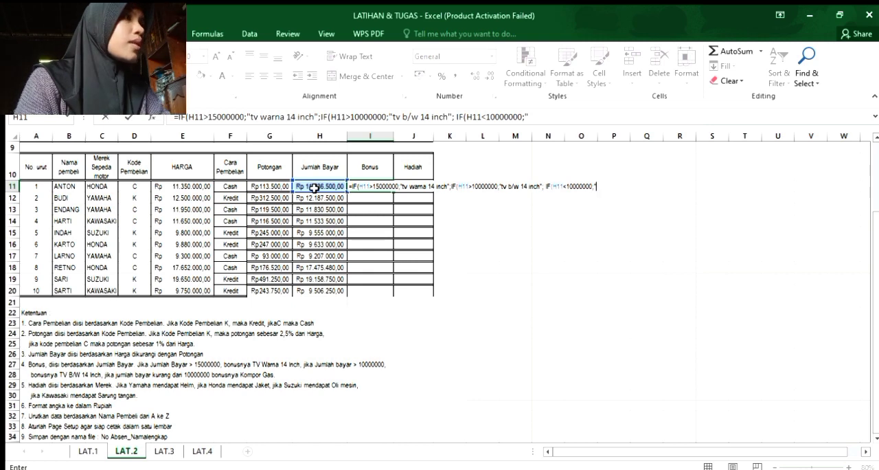
Complete the I11 formula with the result "kompor gas" and closing parentheses ))), and fill it down the Bonus column through I20.
type("kom[p\\\\")
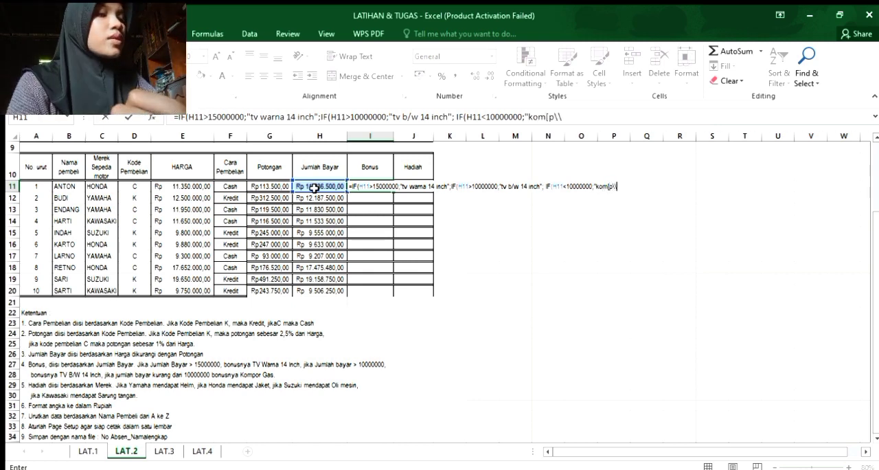
key("BackSpace")
key("BackSpace")
key("BackSpace")
key("BackSpace")
type("por gas\"")
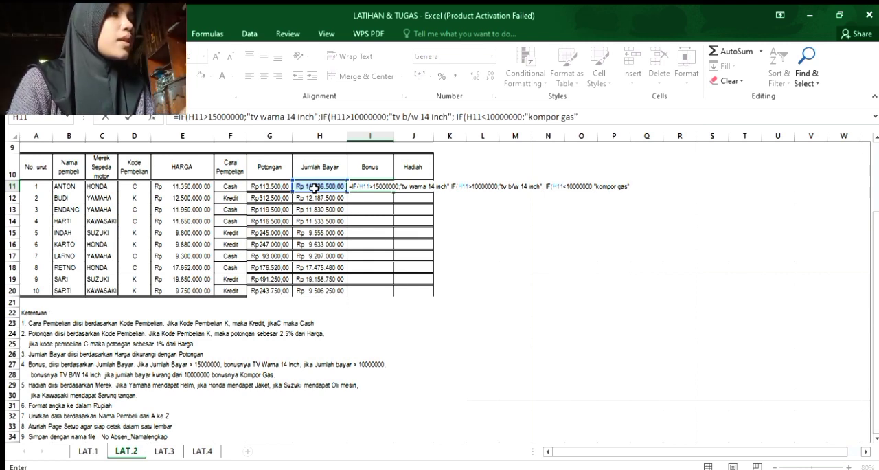
type("))")
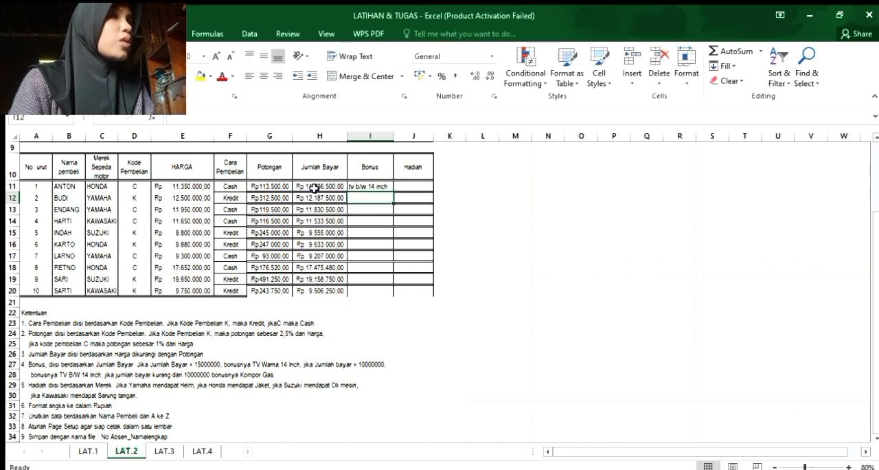
left_click(374, 186)
left_click_drag(393, 193, 391, 291)
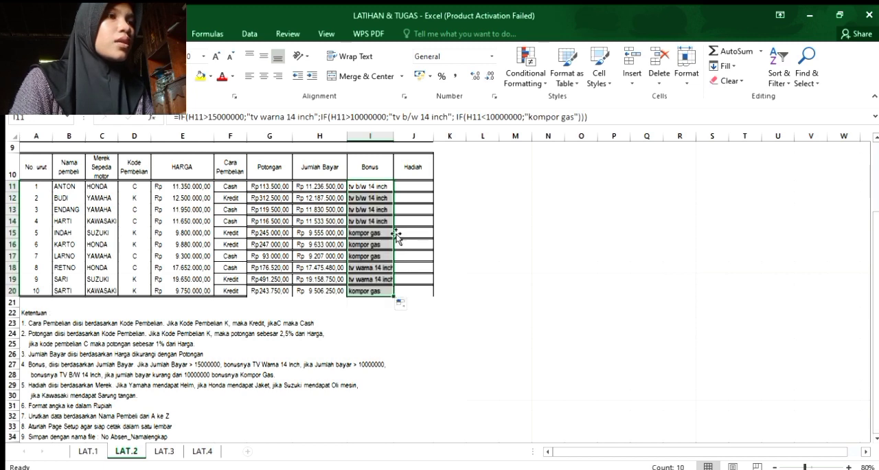
Start the Hadiah formula in J11 with =IF(C11="yamaha"; to test the motorcycle brand.
left_click(402, 186)
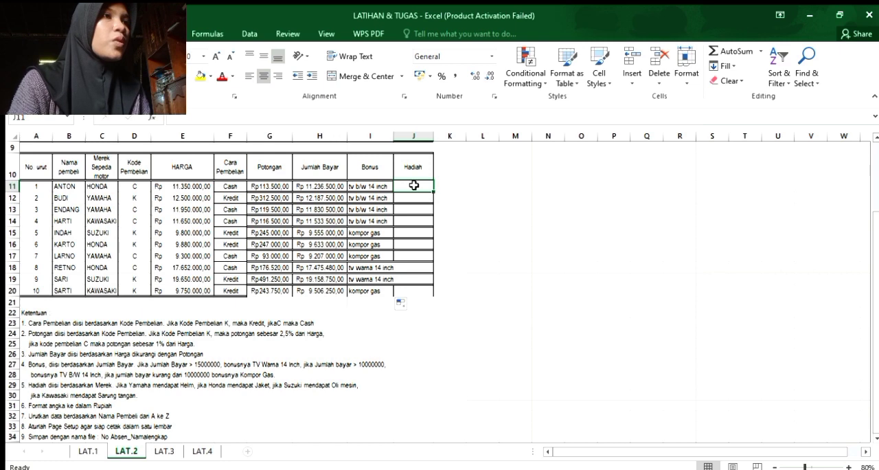
type("=IF(")
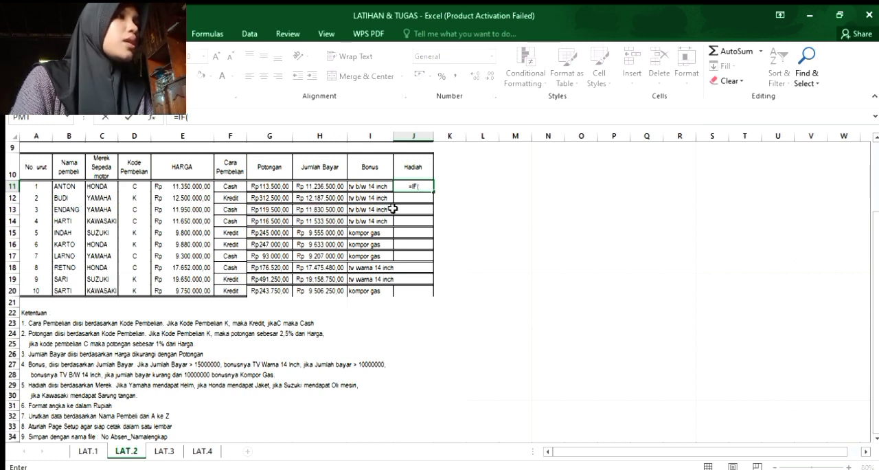
left_click(101, 187)
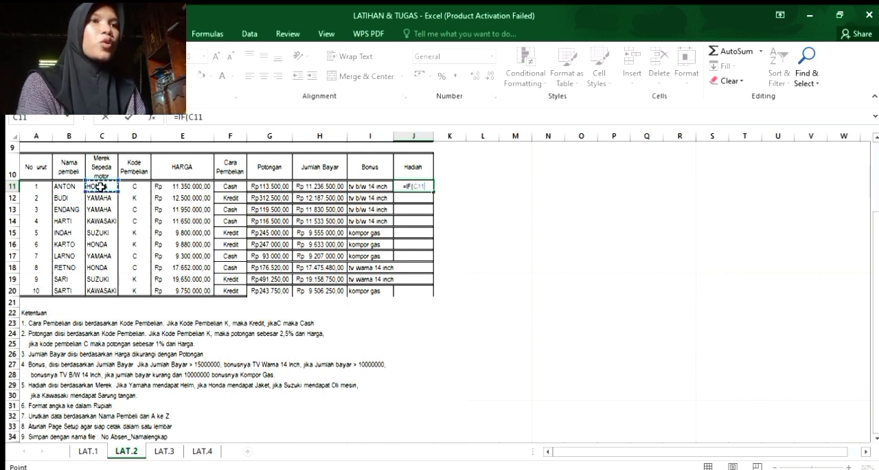
type("=")
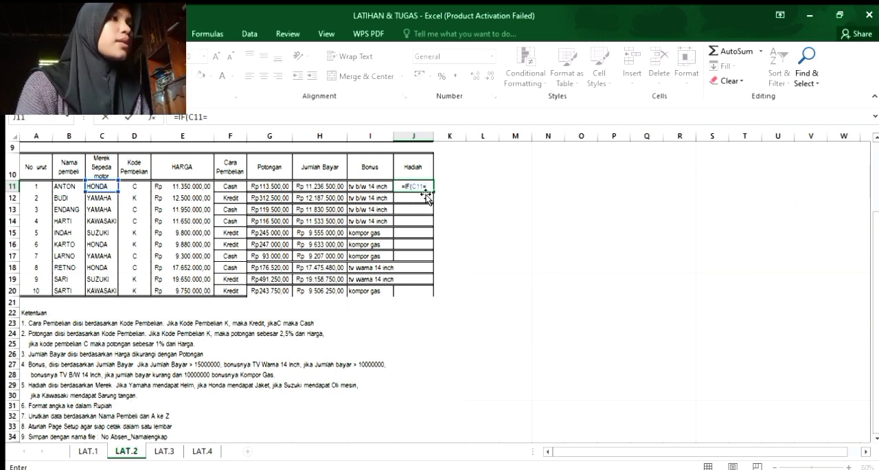
type("\"yamaha:")
key("BackSpace")
type("\";")
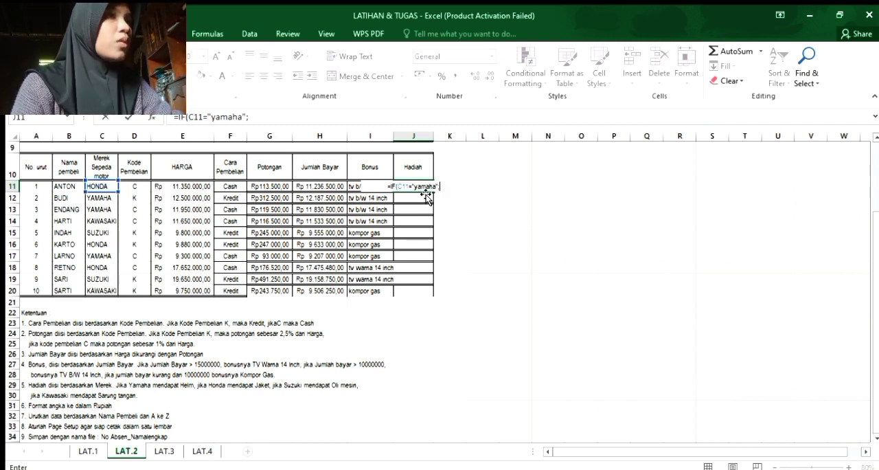
type("\"")
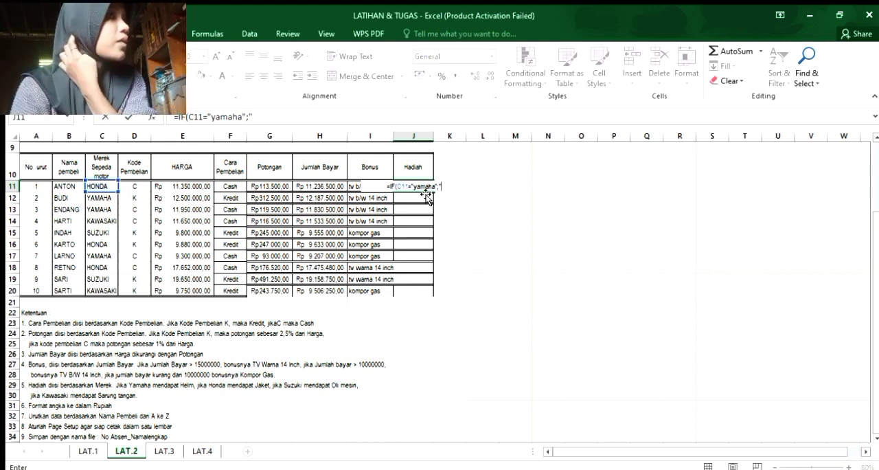
Add "helm" as the J11 formula's result for the yamaha brand.
type("helm\"")
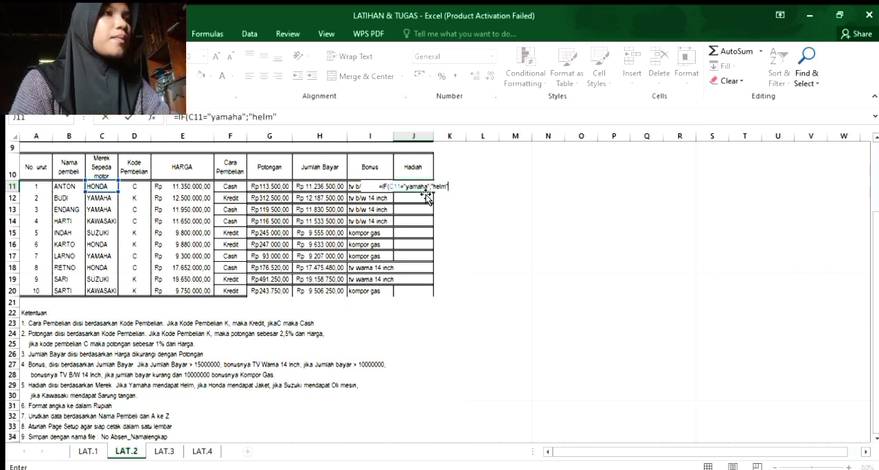
type(";")
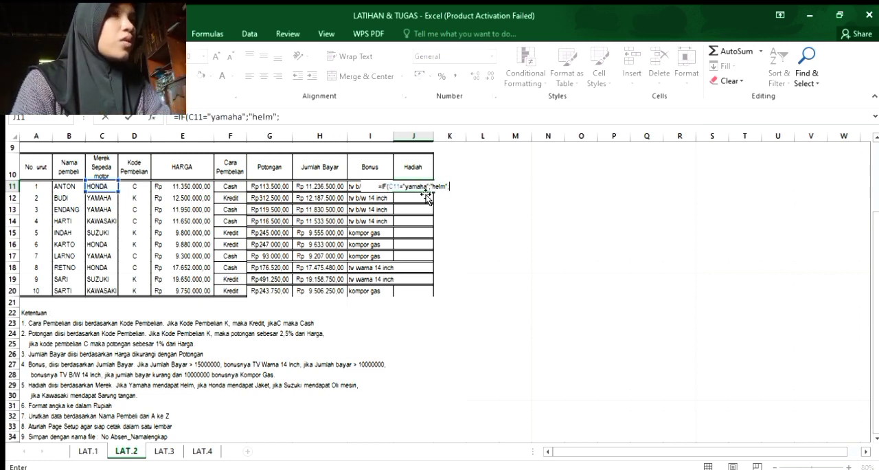
type("if")
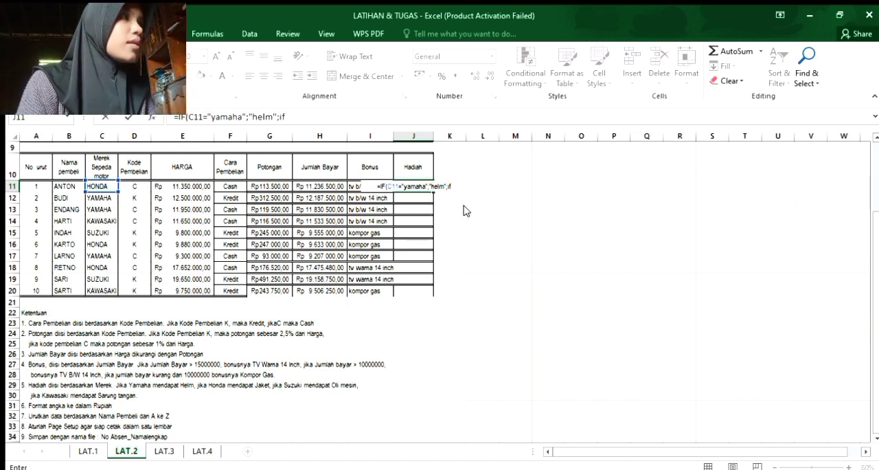
Nest a second condition in the J11 formula, IF(C11="honda";.
key("Tab")
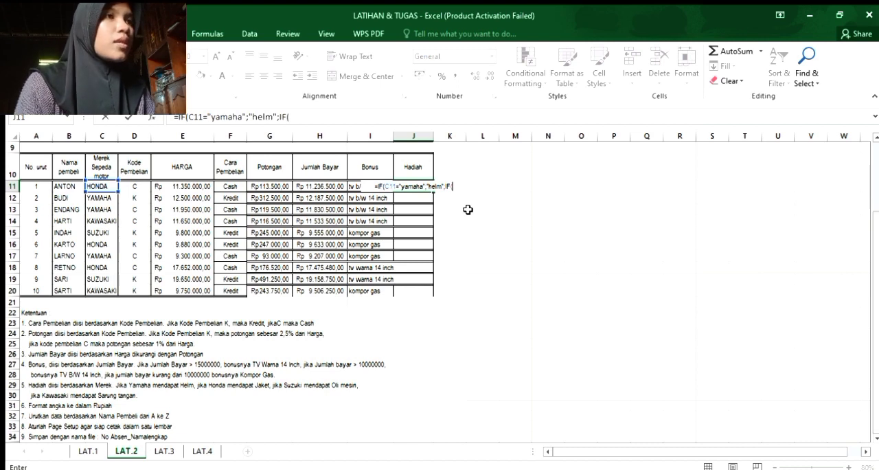
left_click(104, 186)
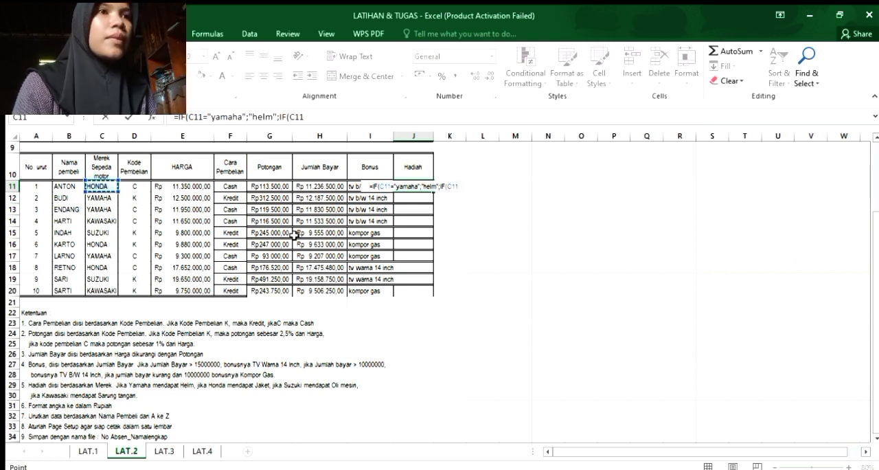
type("=")
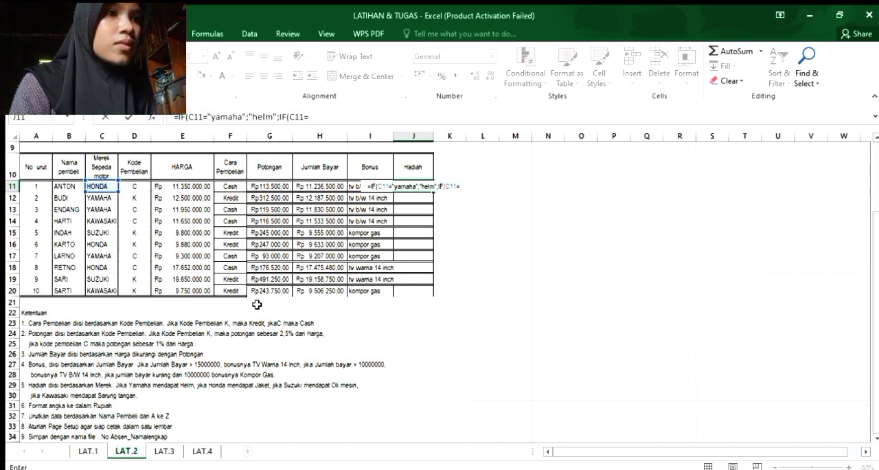
type("\"h")
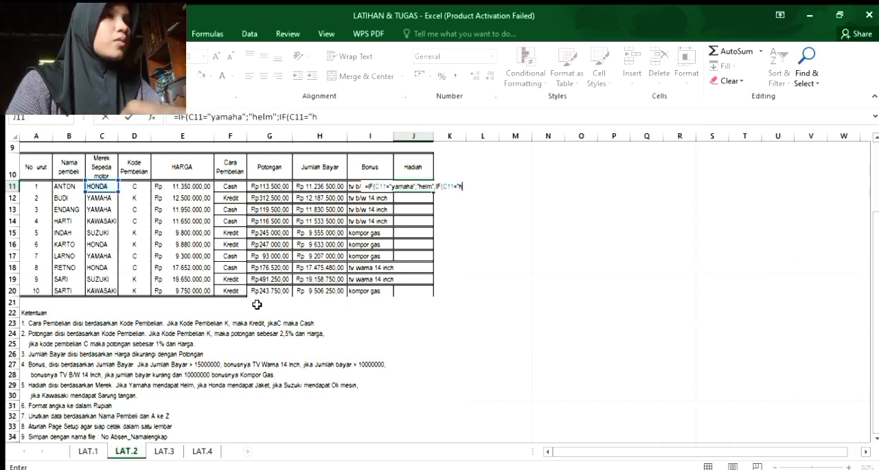
type("onda")
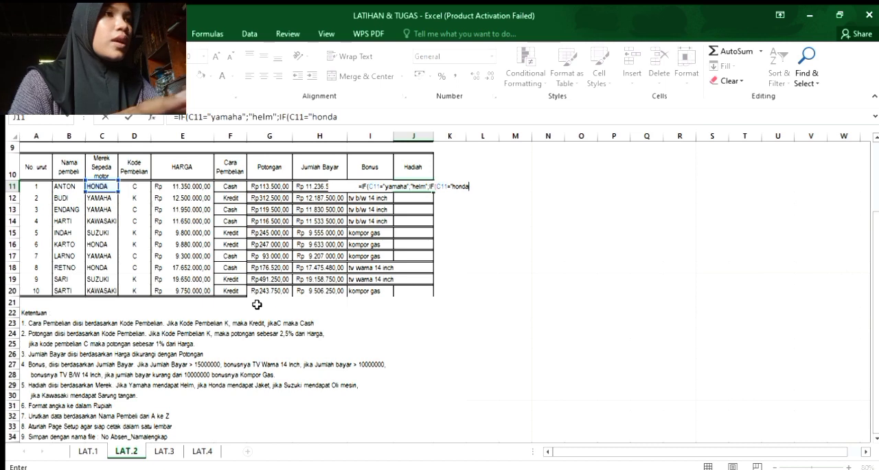
type("\";")
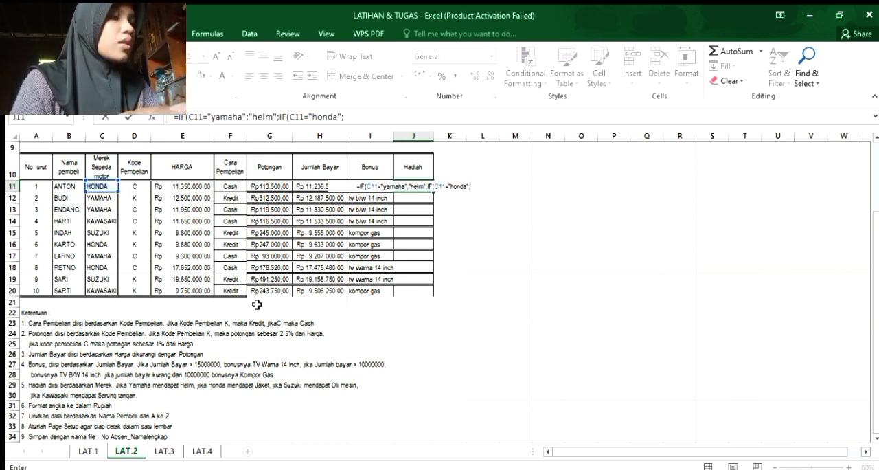
type("\"")
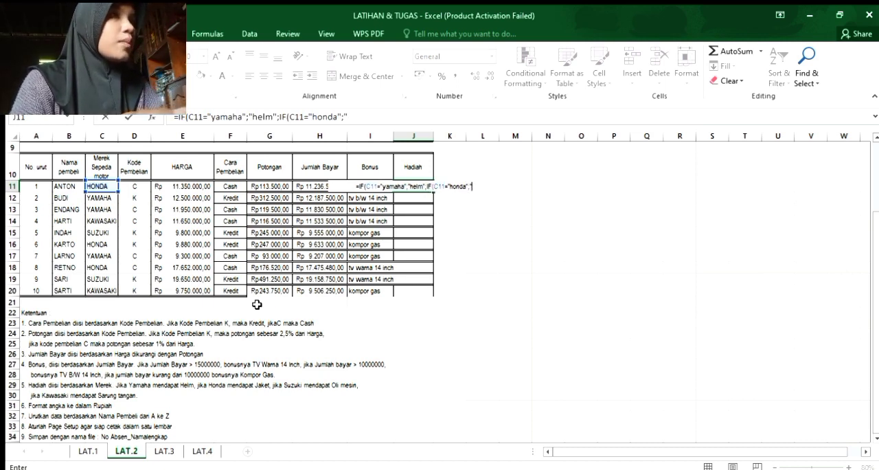
type("jaket")
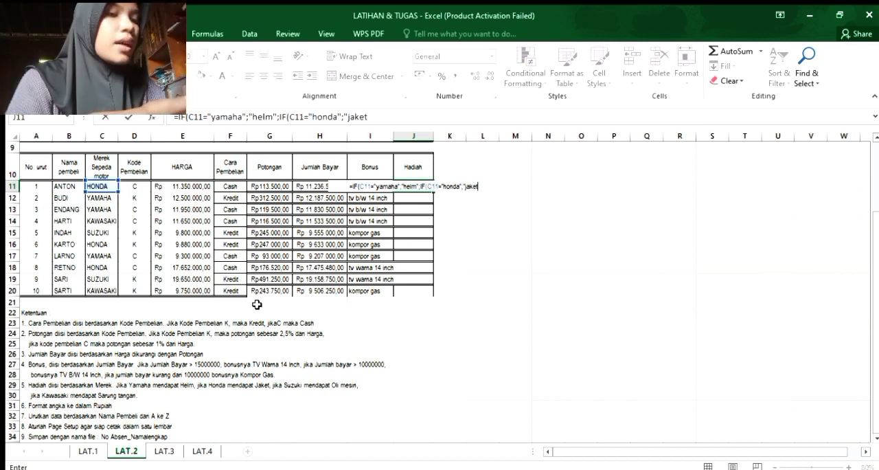
type("\";")
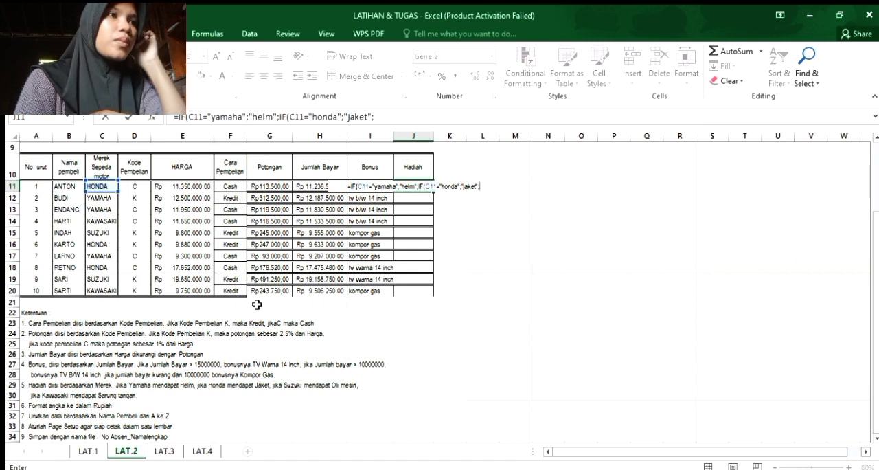
type("if")
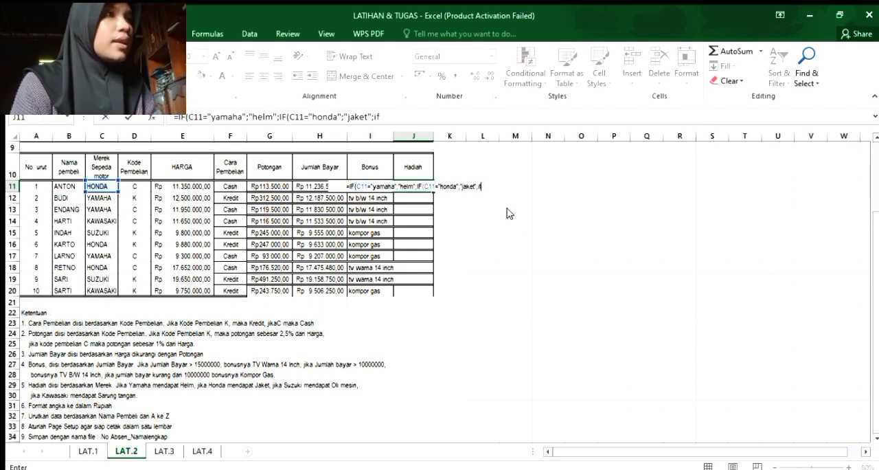
type("(")
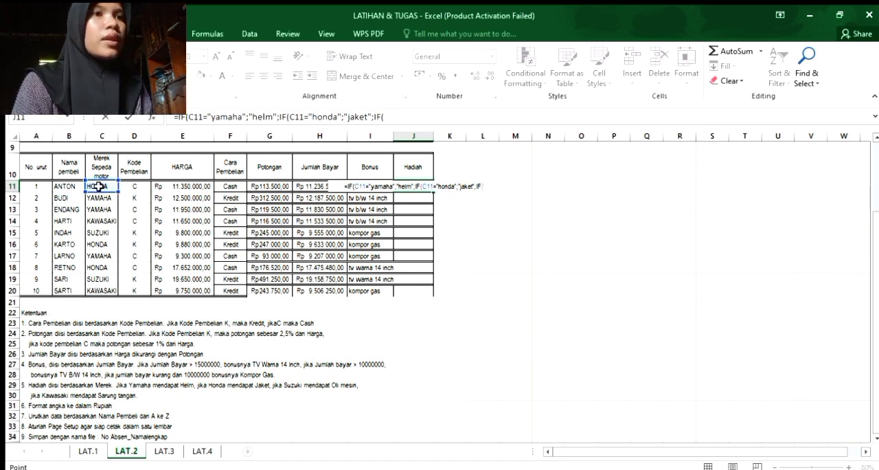
Nest a third condition in the J11 formula, IF(C11="suzuki";.
left_click(100, 186)
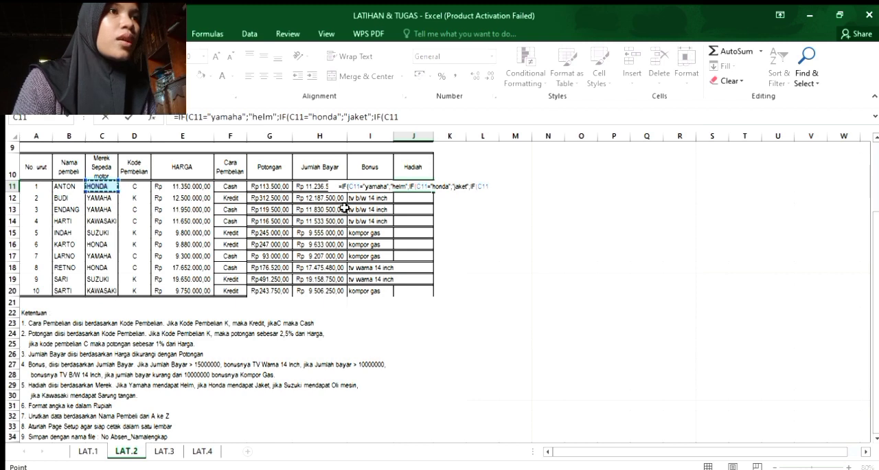
type("=\"")
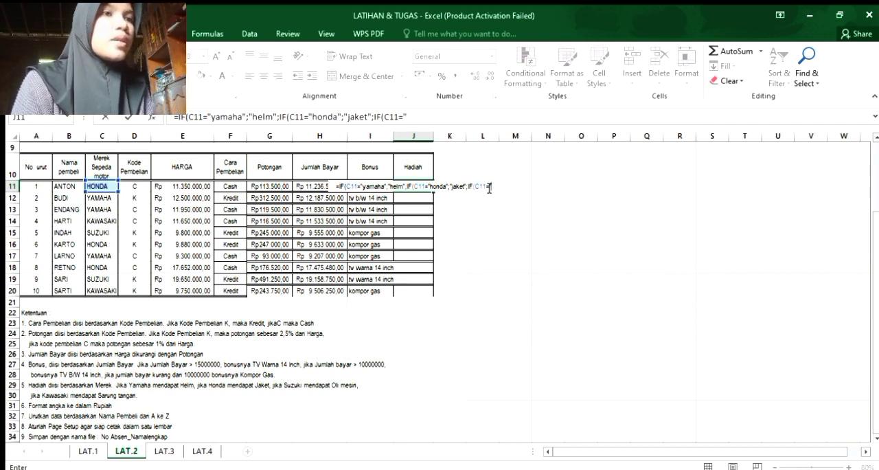
type("suzuki")
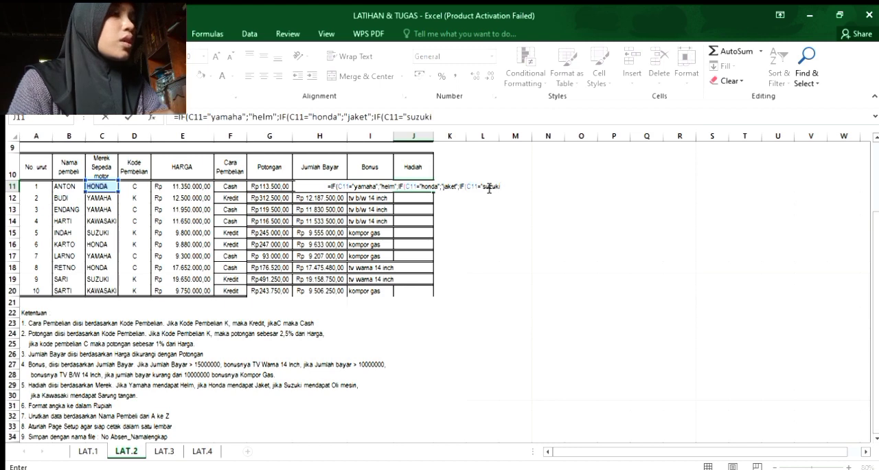
type("\";\"")
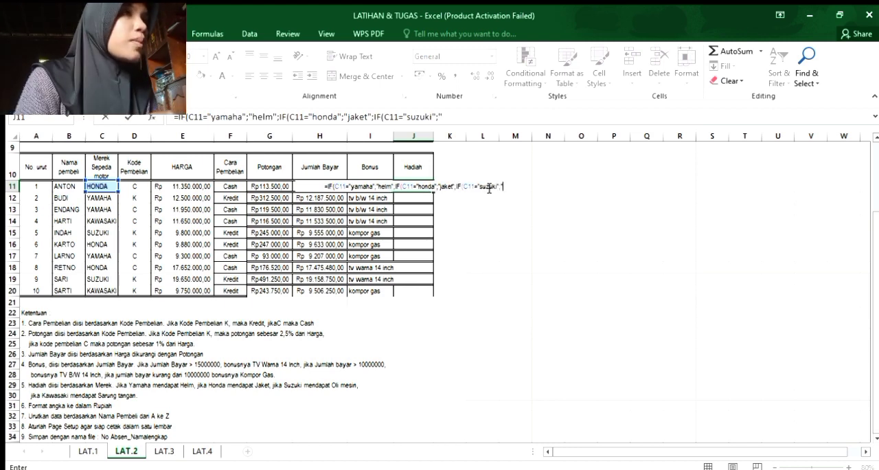
type("oli m")
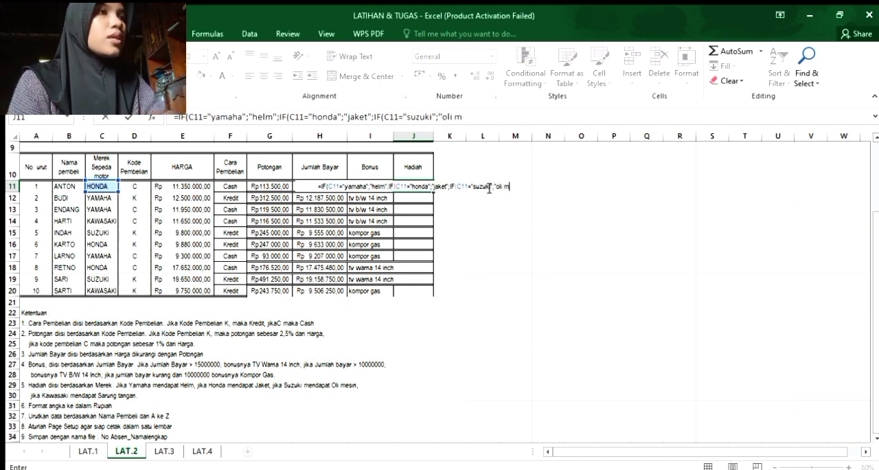
type("esi")
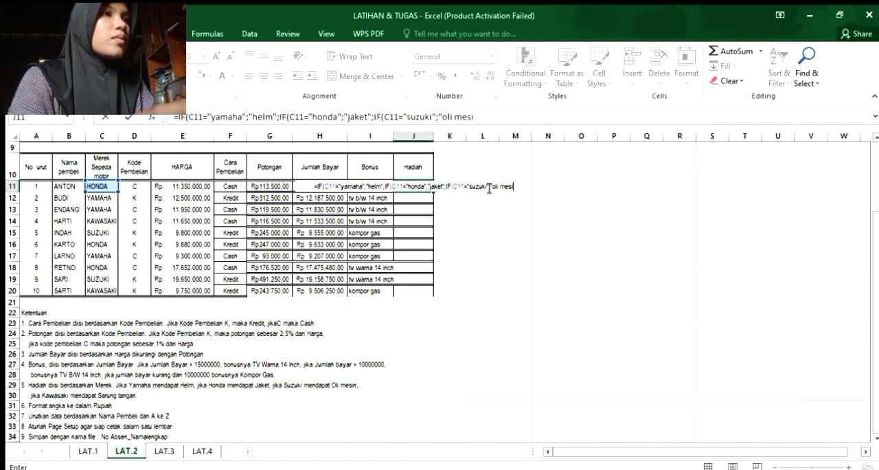
type("n\"")
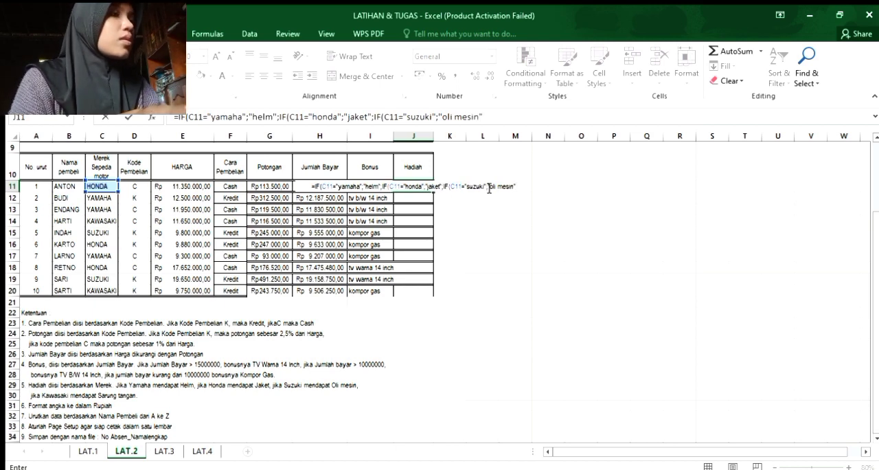
type(";")
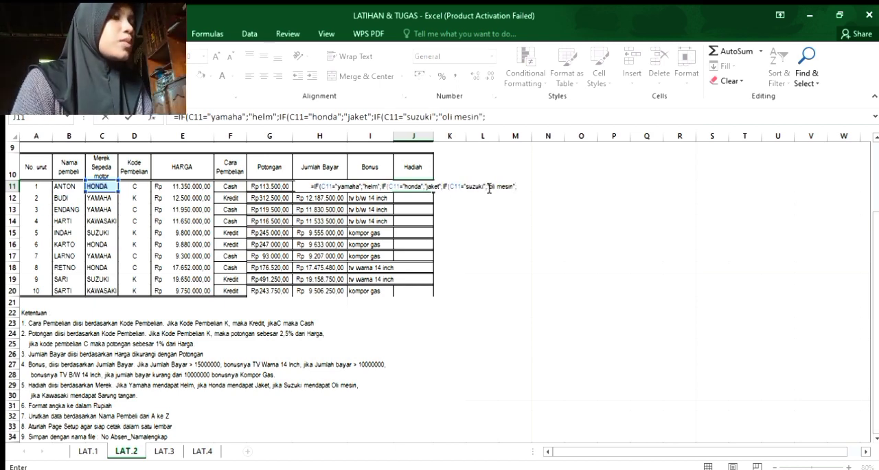
type("if")
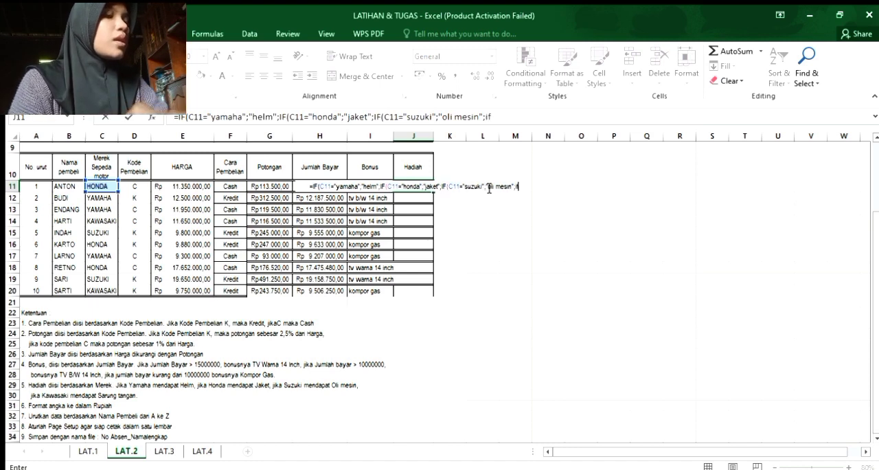
Nest a fourth condition in the J11 formula, IF(C11="kawasaki";.
key("Tab")
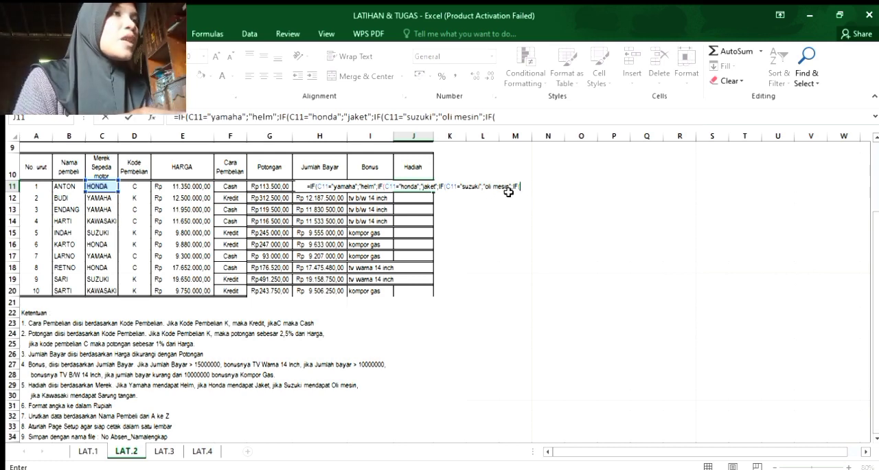
left_click(98, 185)
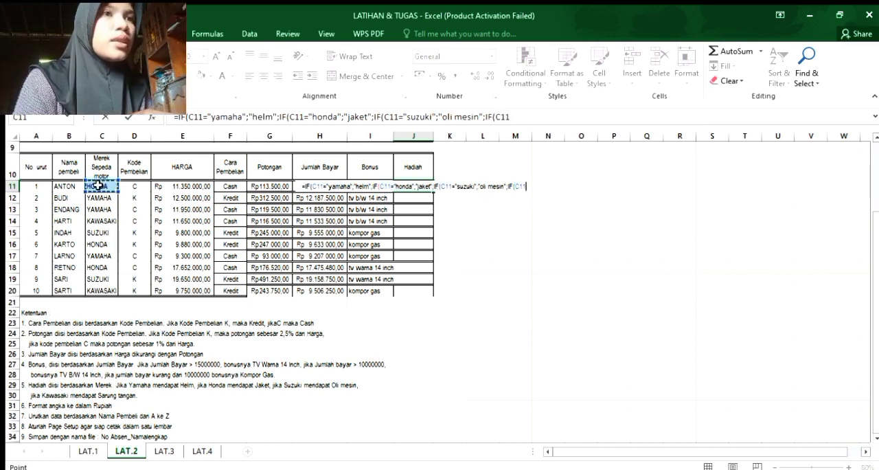
type("=")
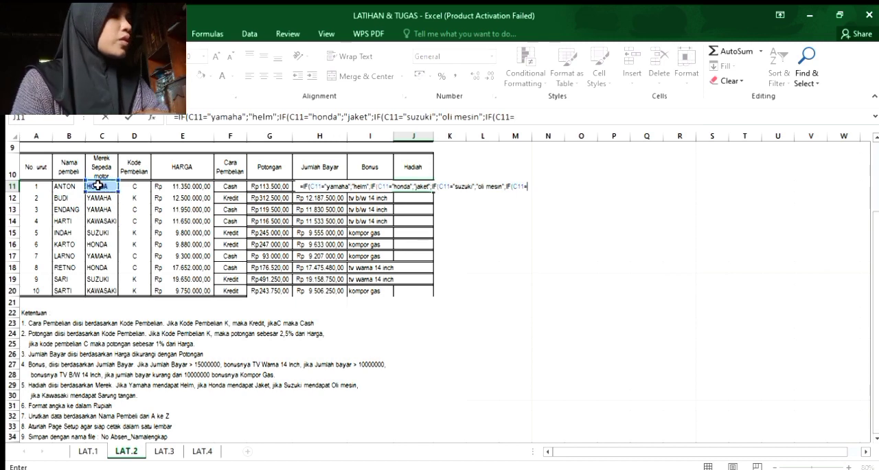
type("\"")
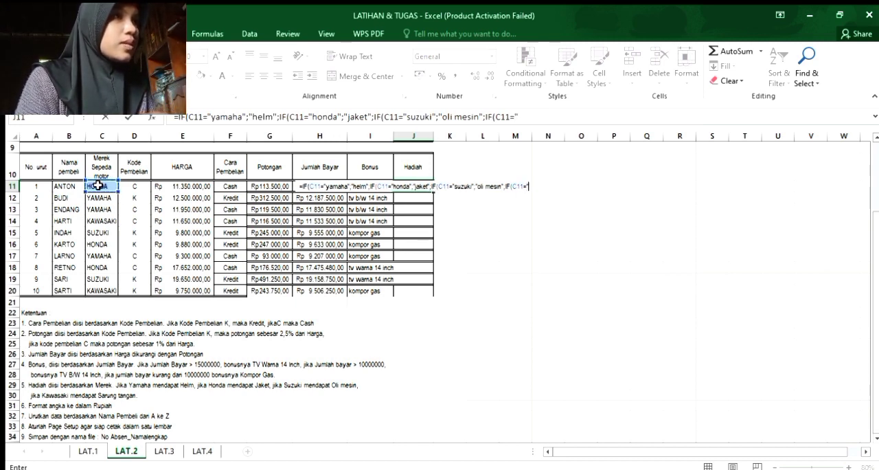
type("k")
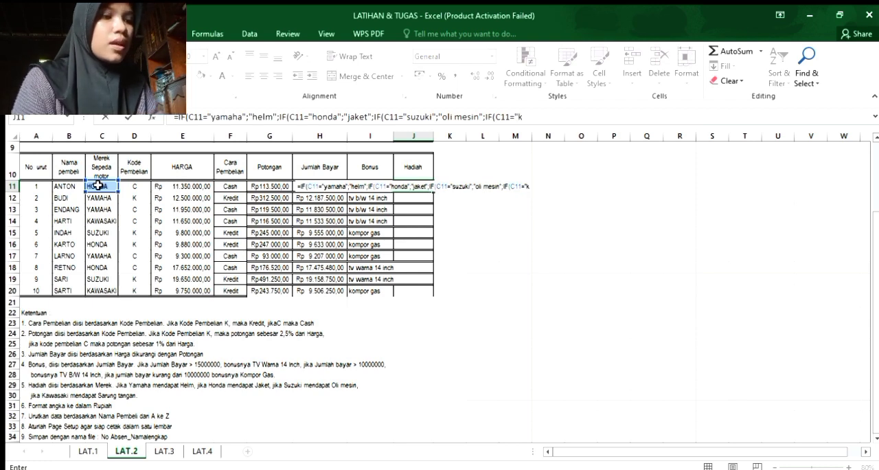
key("BackSpace")
type("a")
key("BackSpace")
type("kawasaki\"")
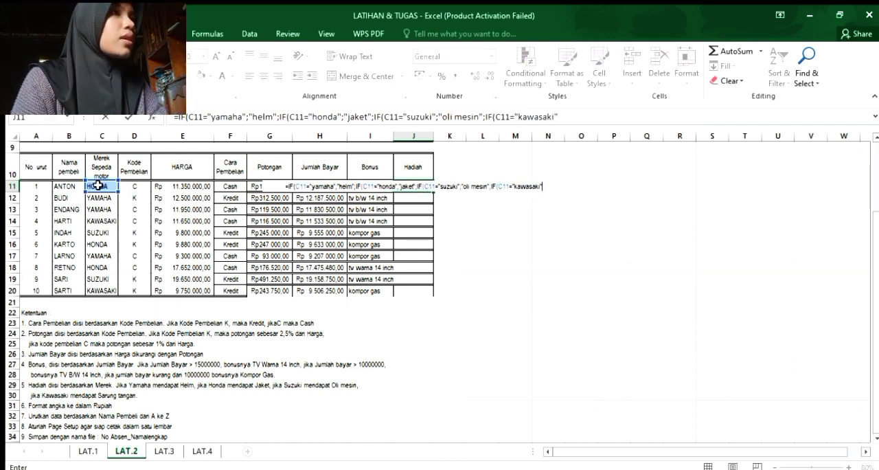
type(";\"")
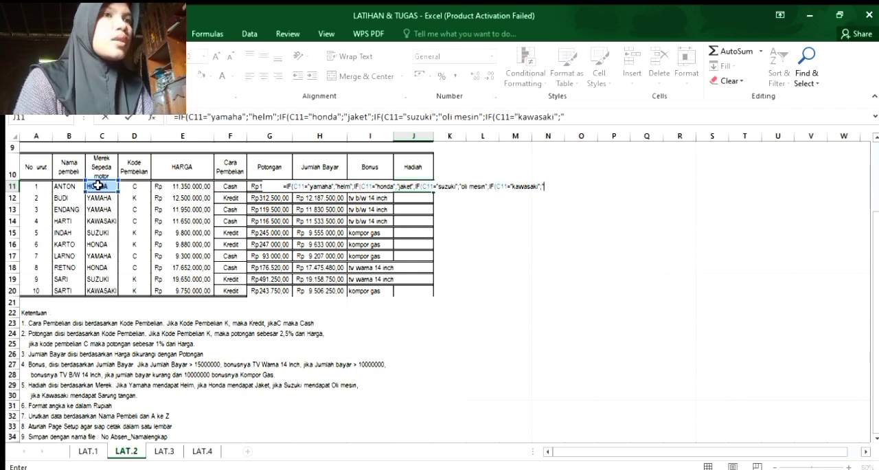
type("sar")
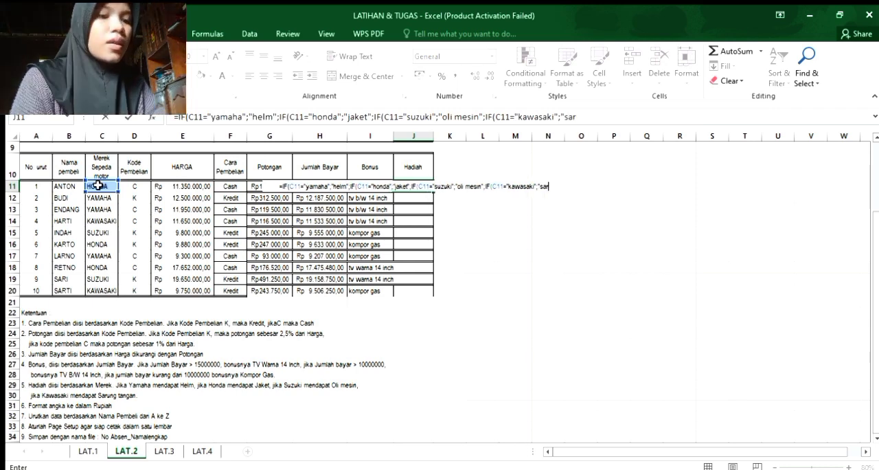
type("ung tangan")
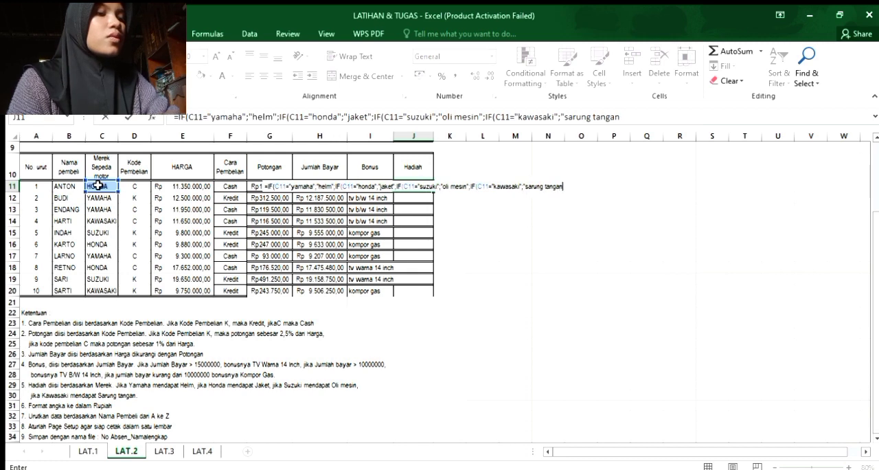
type("\"")
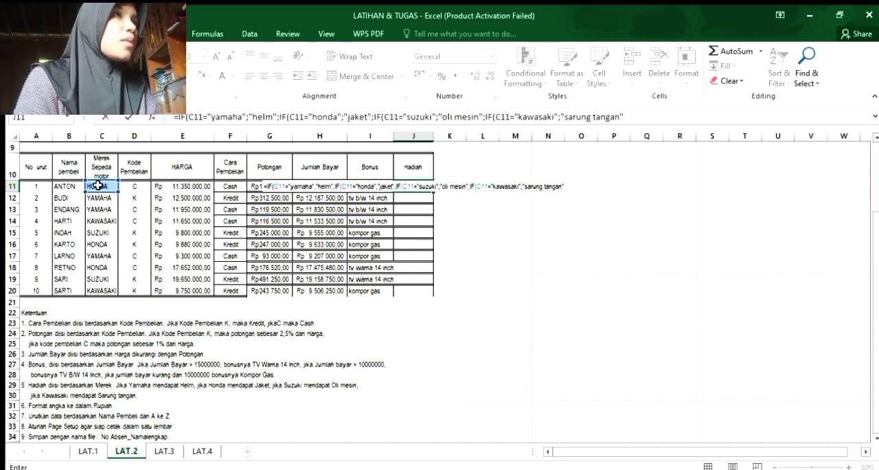
type("))")
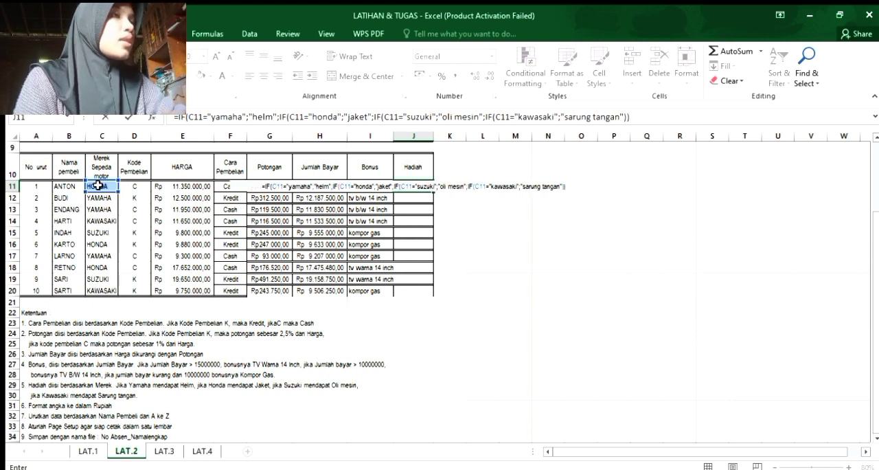
type("))")
Add "sarung tangan" as the J11 formula's result for the kawasaki brand and complete the formula with four closing parentheses.
key("Return")
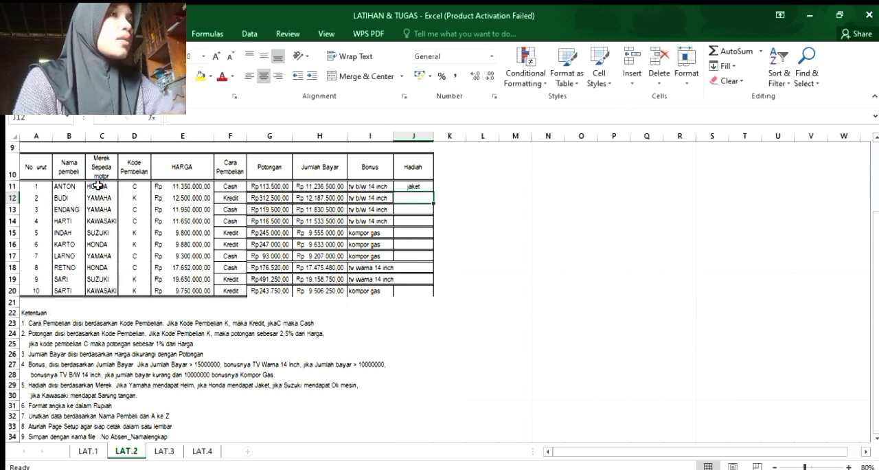
Fill the J11 Hadiah formula down through J20 and widen the Bonus column so its text fits.
left_click(413, 186)
left_click_drag(433, 192, 429, 292)
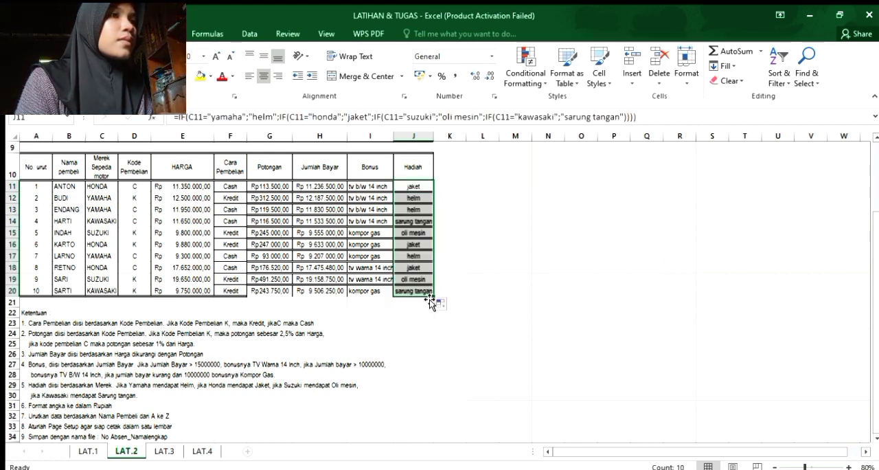
left_click_drag(394, 139, 404, 141)
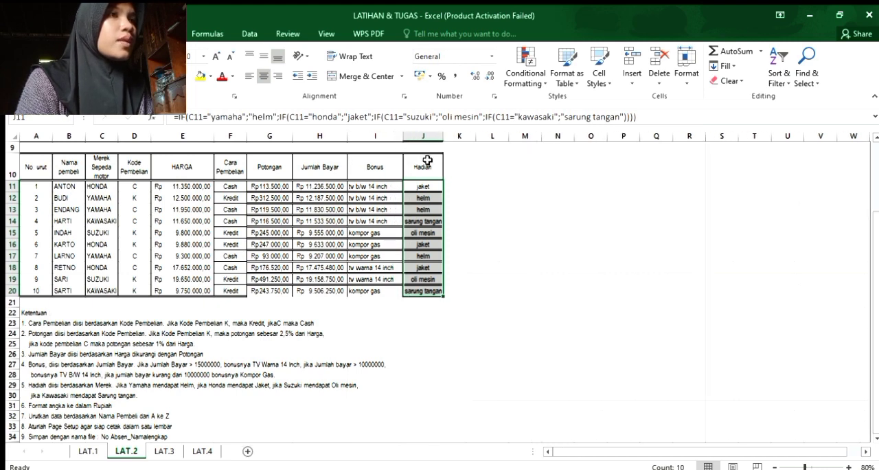
left_click(462, 218)
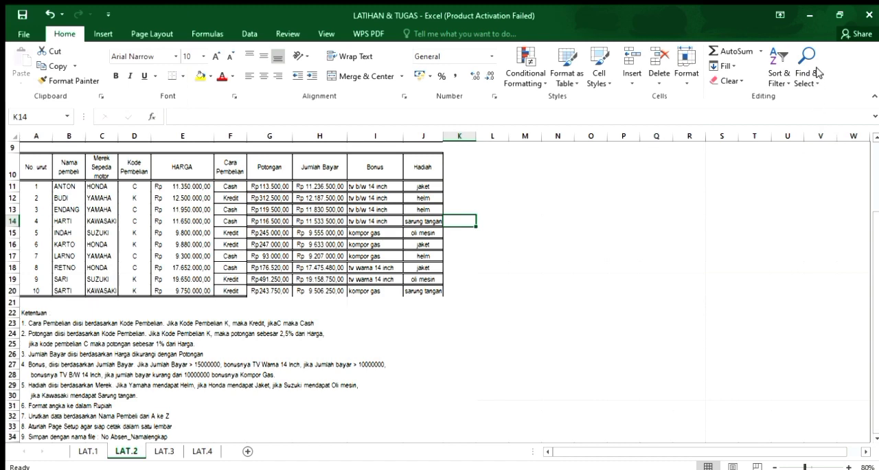
Switch to the LAT.3 sheet and examine the salary report's Ketentuan rules and the Tabel Gaji, Tabel Bagian and Tabel Jabatan lookup tables.
key("ctrl+Page_Down")
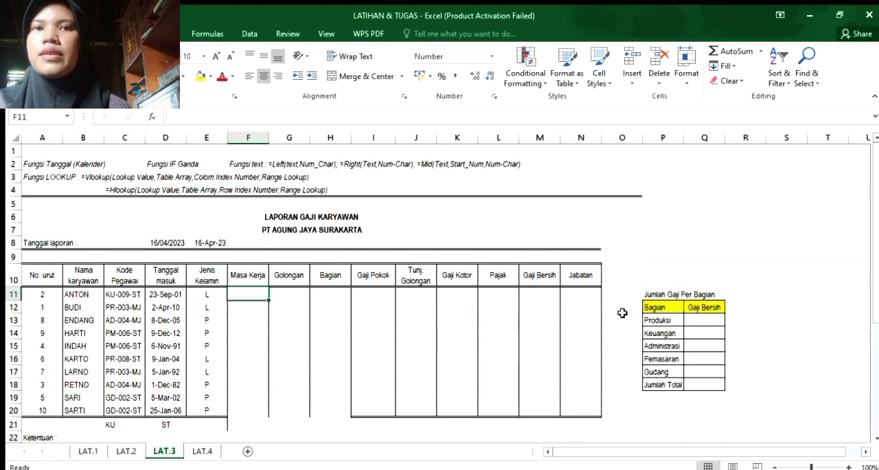
left_click(283, 341)
left_click(250, 296)
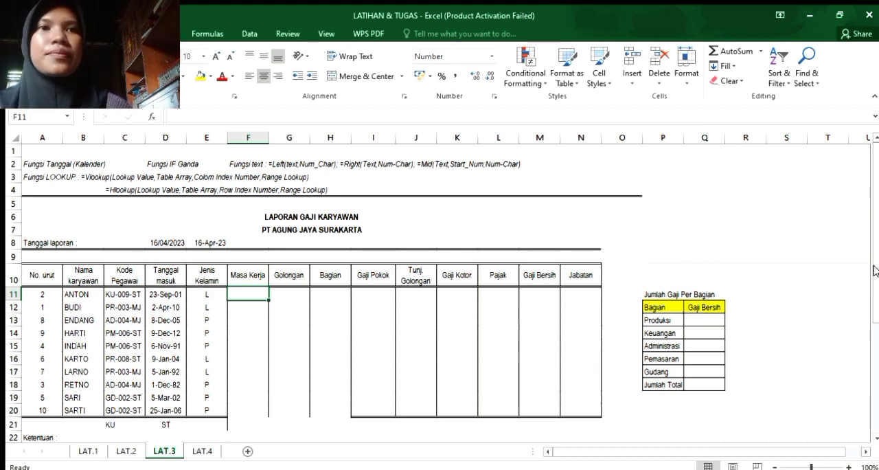
scroll(876, 276, "down", 2)
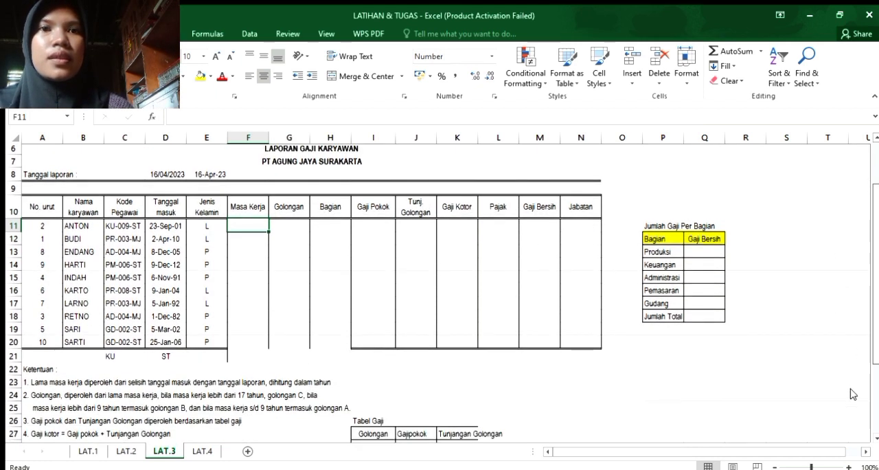
scroll(853, 397, "down", 3)
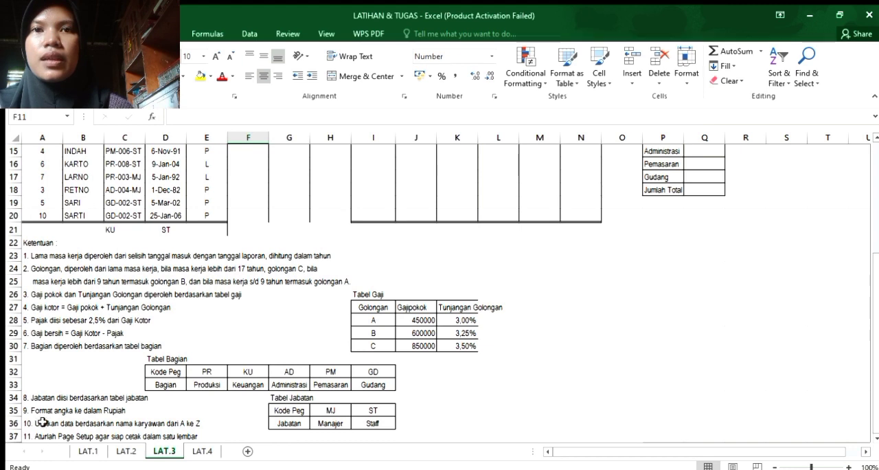
left_click(506, 347)
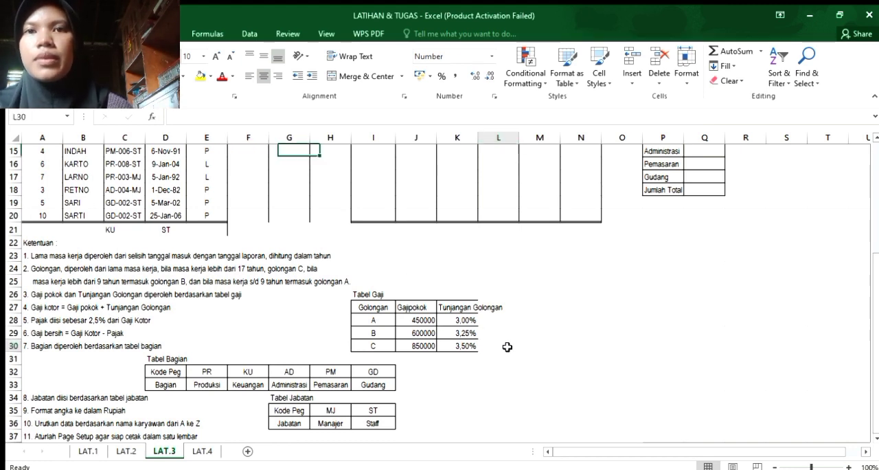
left_click(503, 331)
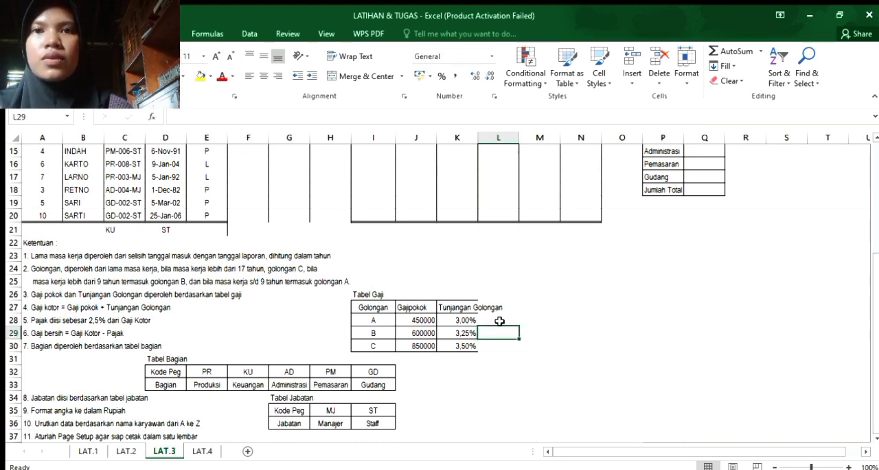
left_click(501, 318)
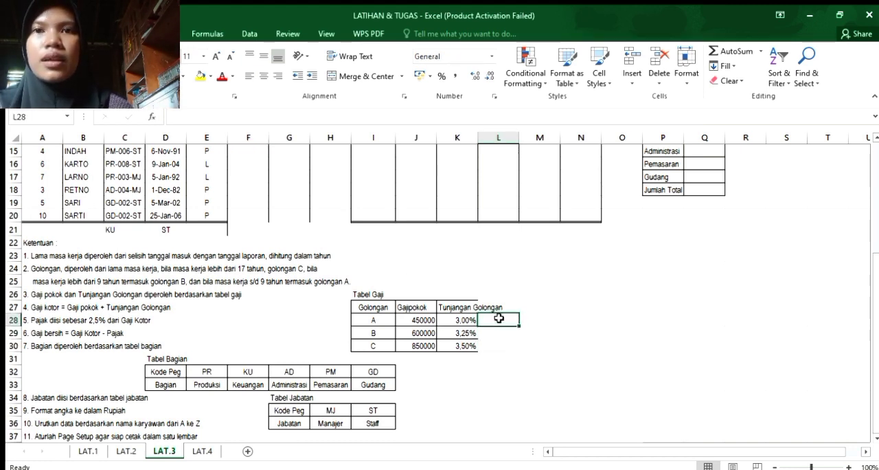
left_click(573, 331)
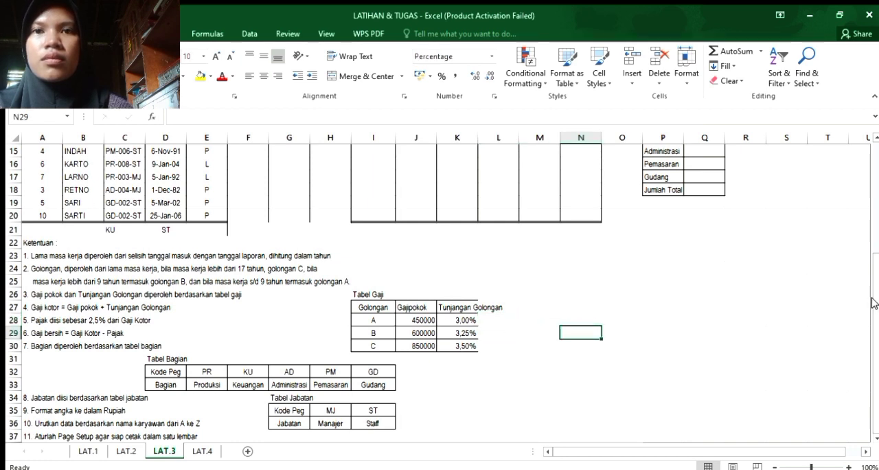
left_click_drag(874, 303, 876, 195)
Start a YEARFRAC formula in Masa Kerja cell F11 with the Tanggal masuk in D11 as the start date.
left_click(248, 270)
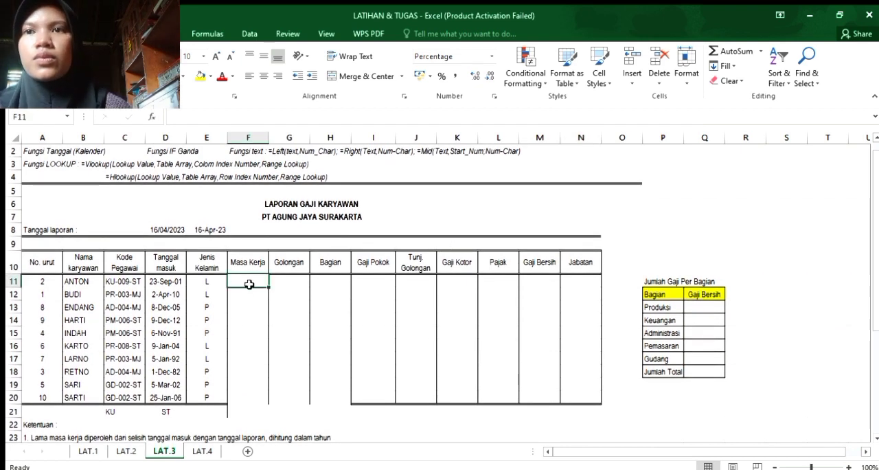
type("=")
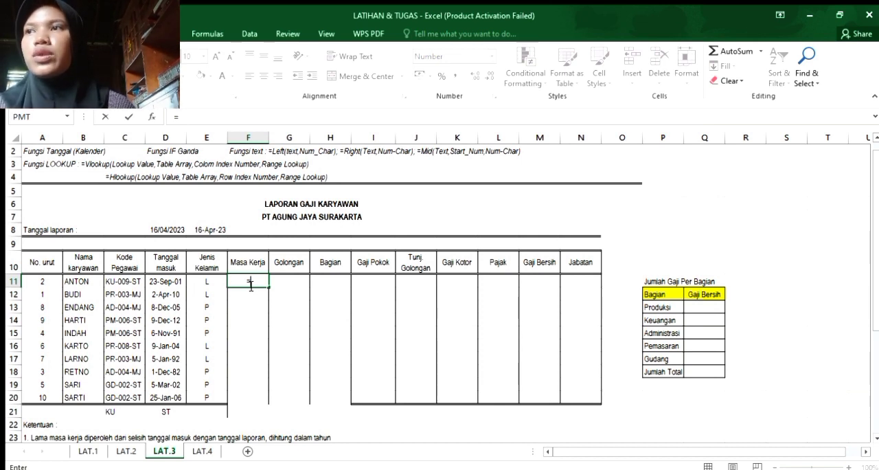
type("U")
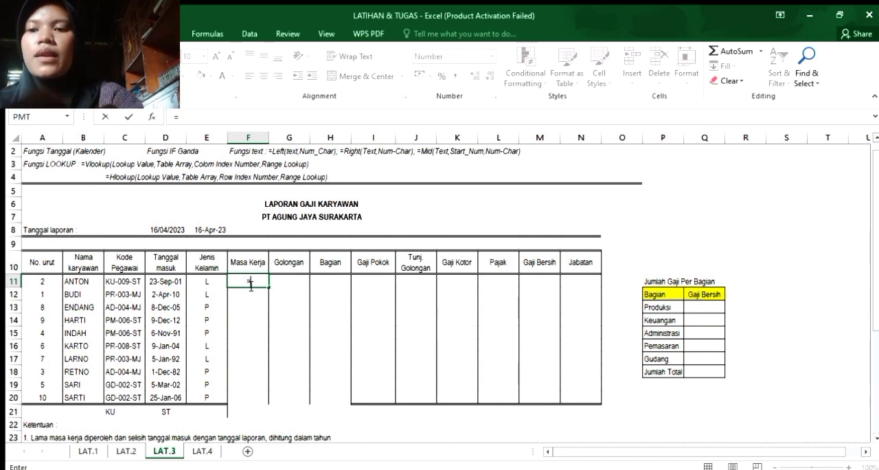
type("YE")
key("Tab")
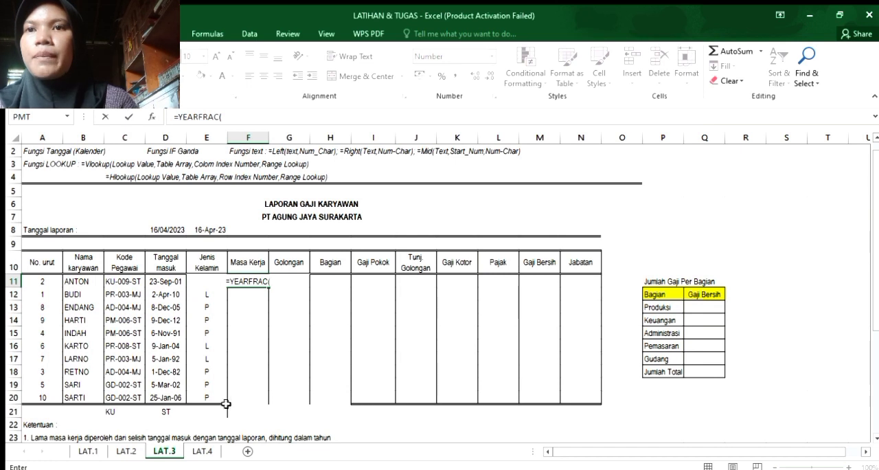
left_click(159, 282)
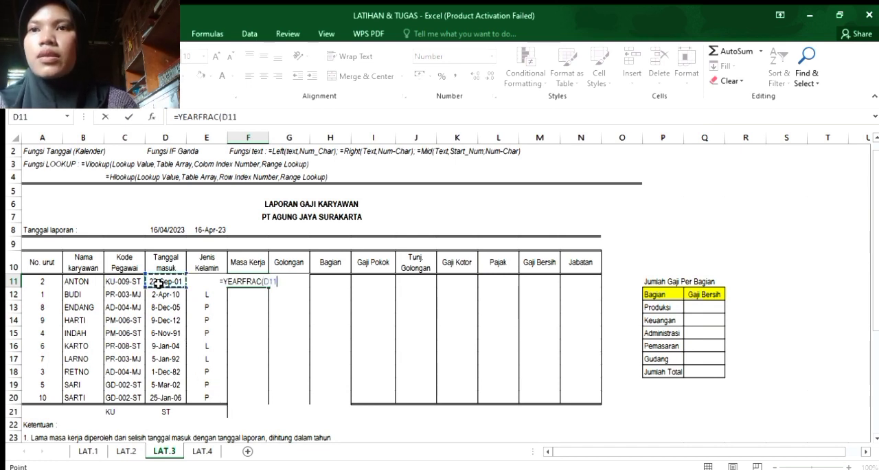
type(";")
Complete the F11 formula with absolute report date $D$8 as end date and basis 1, and fill it down through F20.
left_click(172, 230)
key("F4")
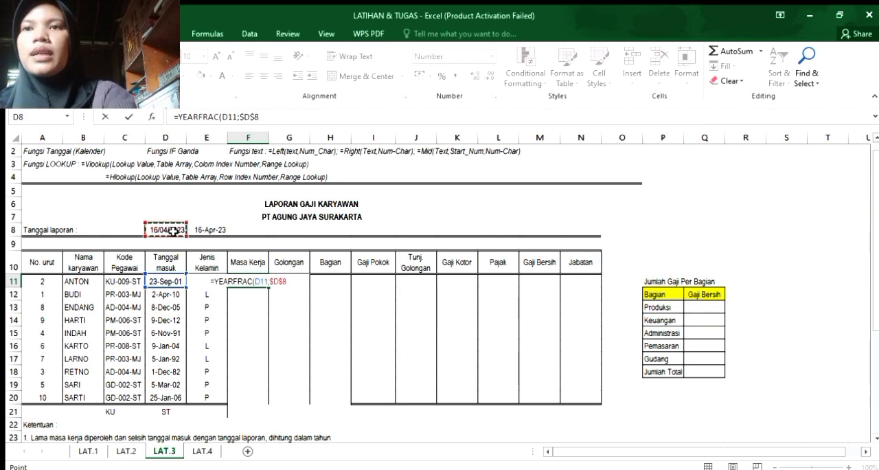
type(";")
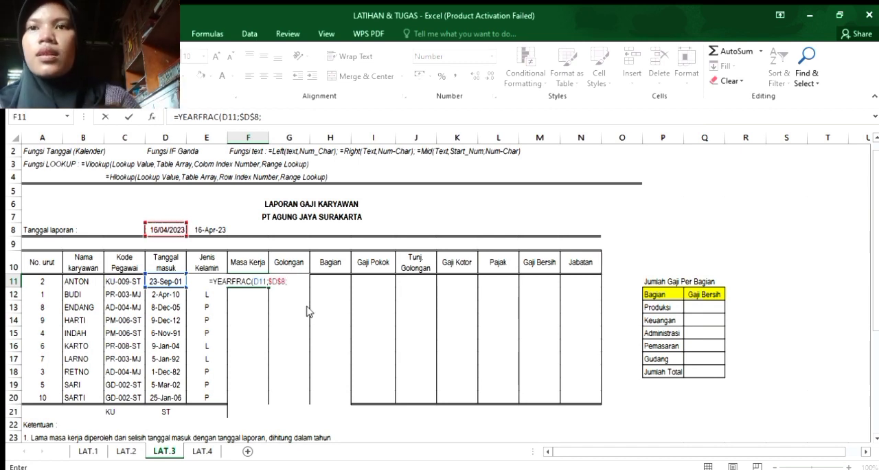
type("1")
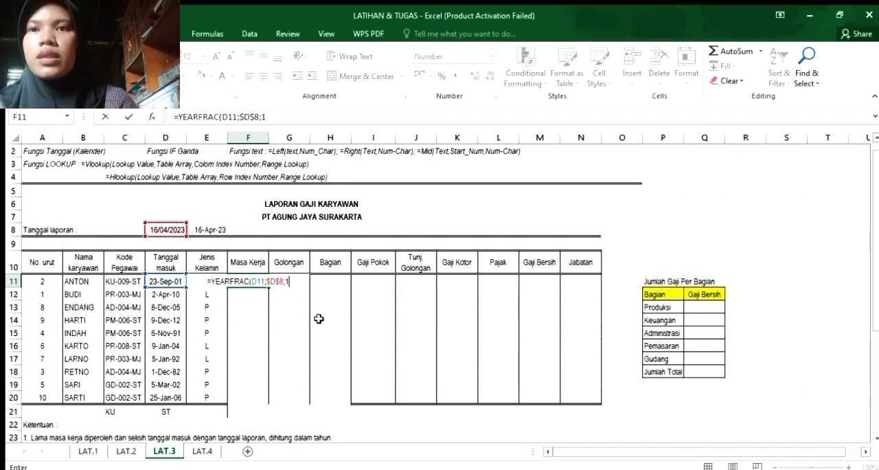
type(")")
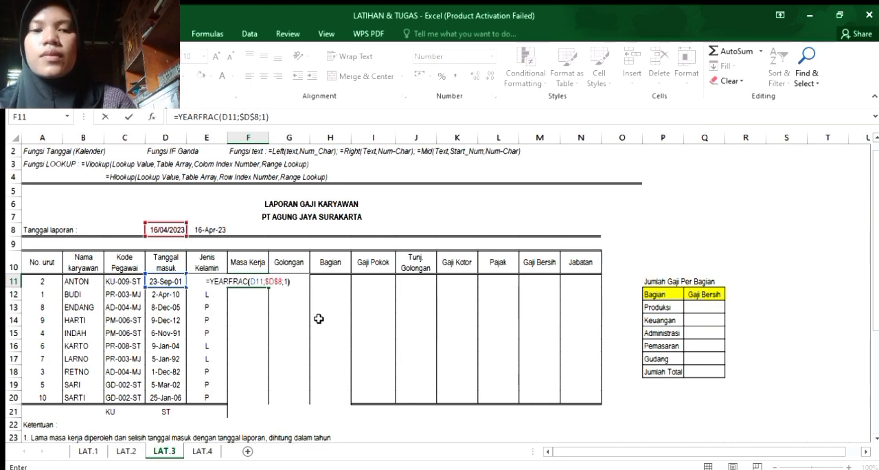
key("Return")
left_click(256, 280)
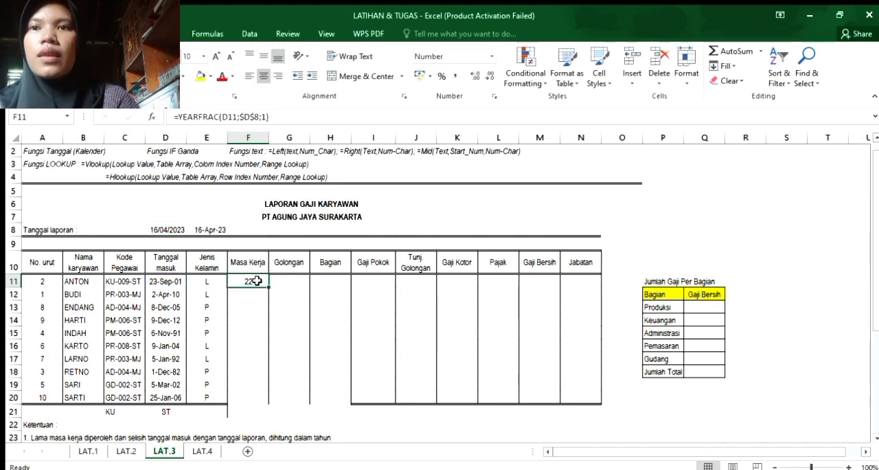
left_click_drag(269, 286, 264, 408)
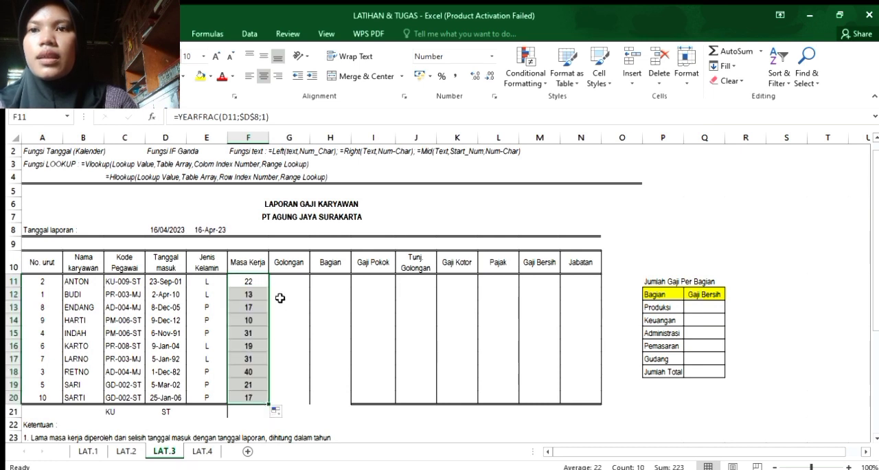
Start an IF formula in Golongan cell G11 with the condition F11> and consult the Golongan rule under Ketentuan.
left_click(278, 277)
type("=IF")
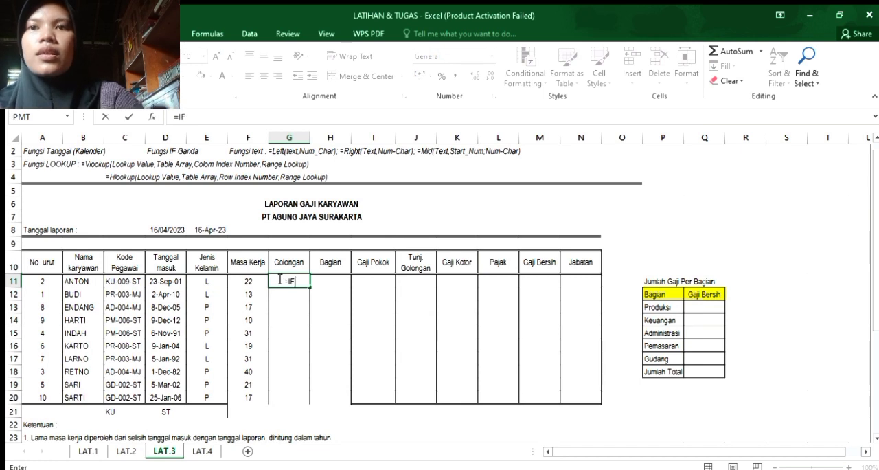
type("(")
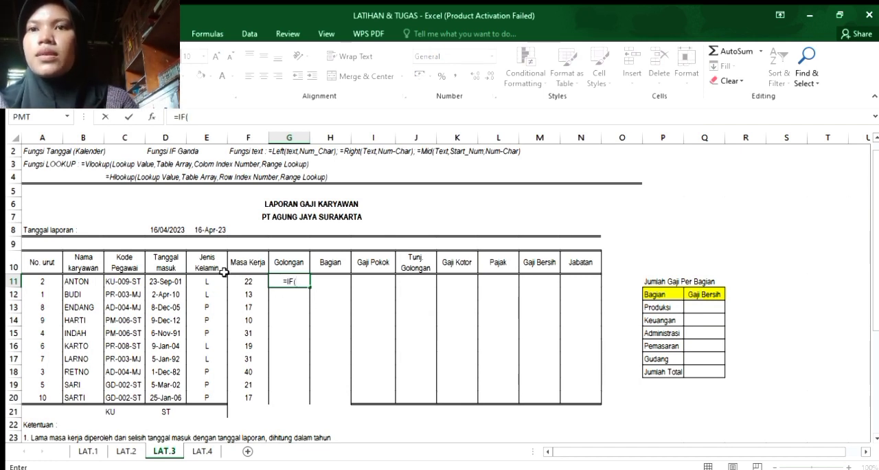
left_click(261, 282)
type(">")
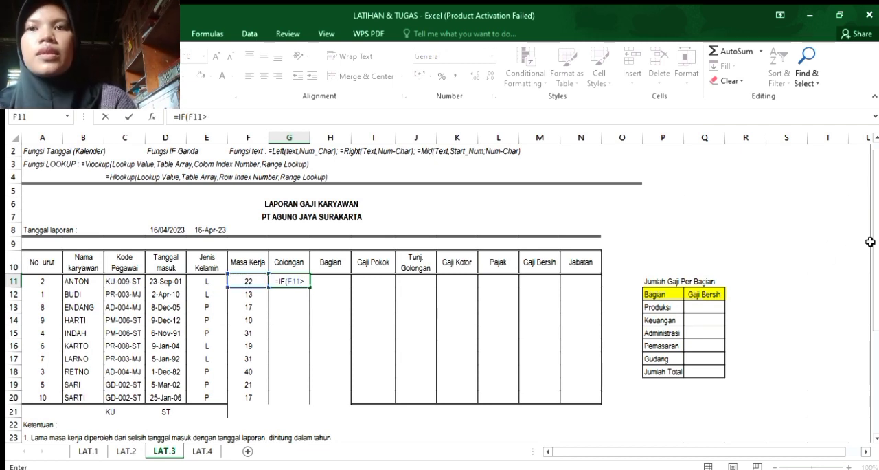
scroll(857, 316, "down", 4)
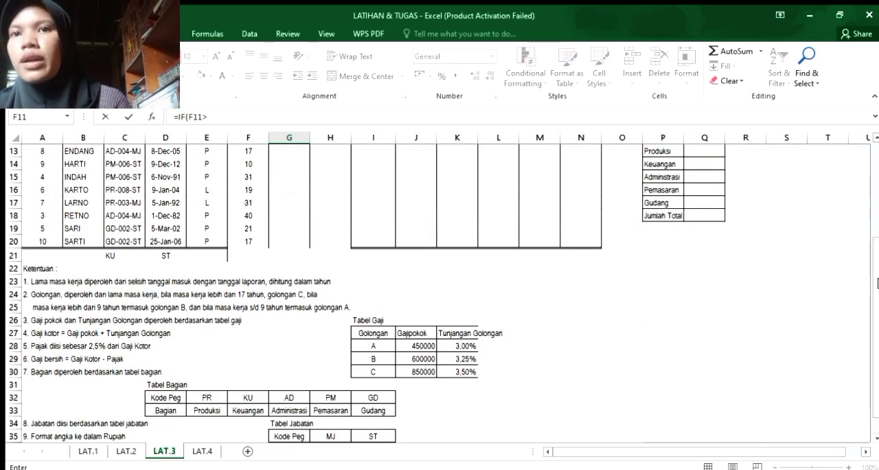
left_click_drag(876, 285, 876, 270)
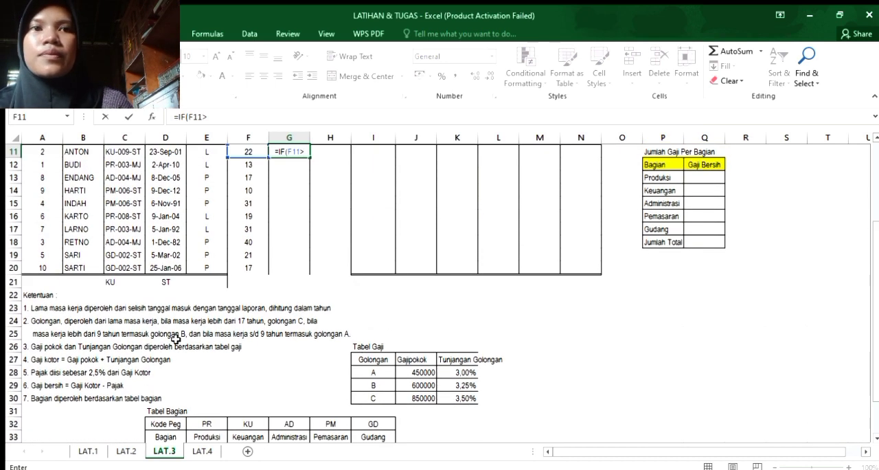
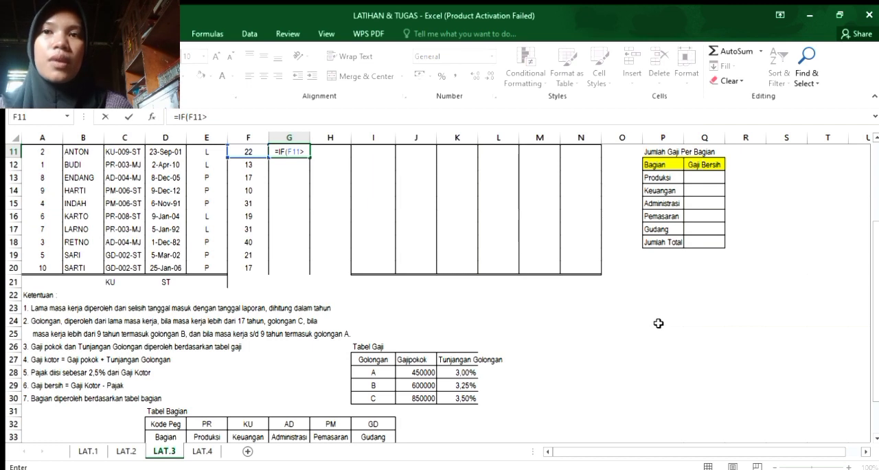
Complete the first IF test in the G11 Golongan formula as F11>17, returning "C" when true.
left_click_drag(874, 310, 868, 258)
type("17")
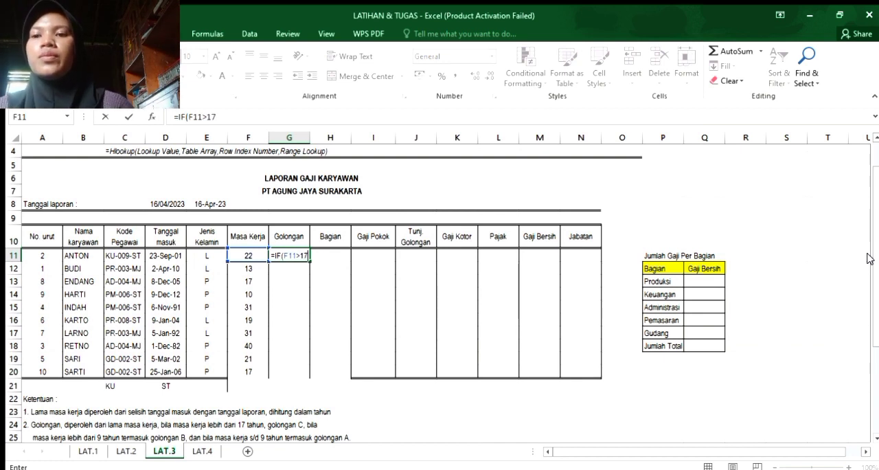
type(";")
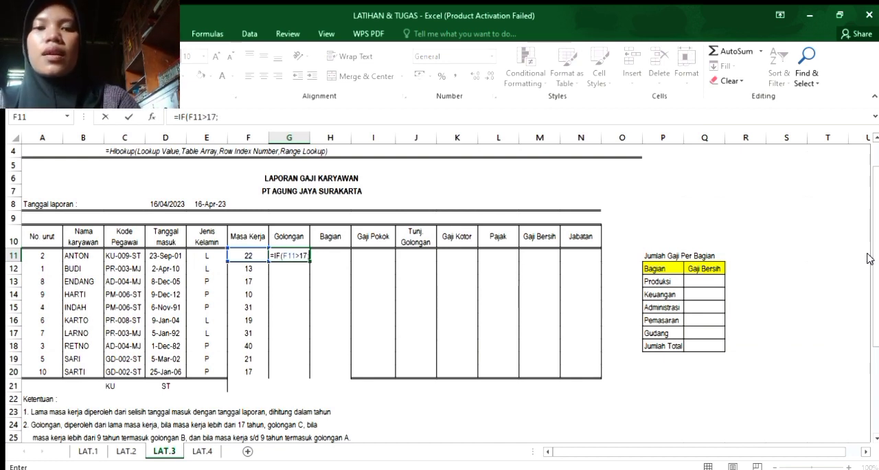
type("\"")
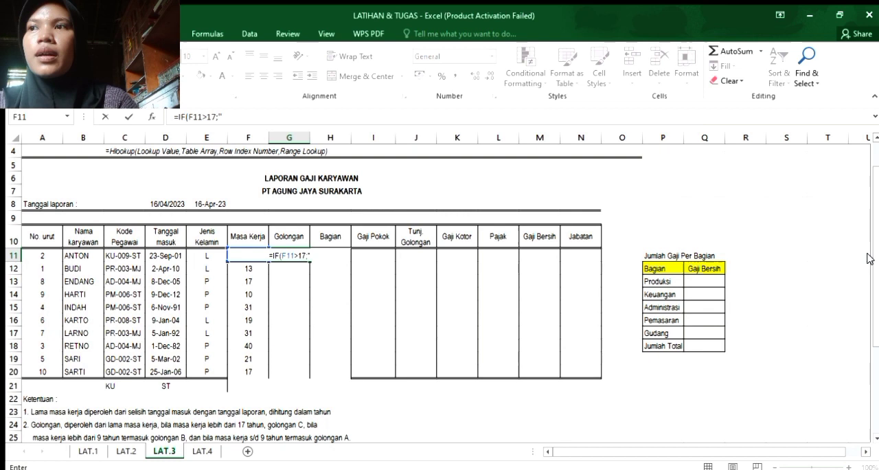
type("C\"")
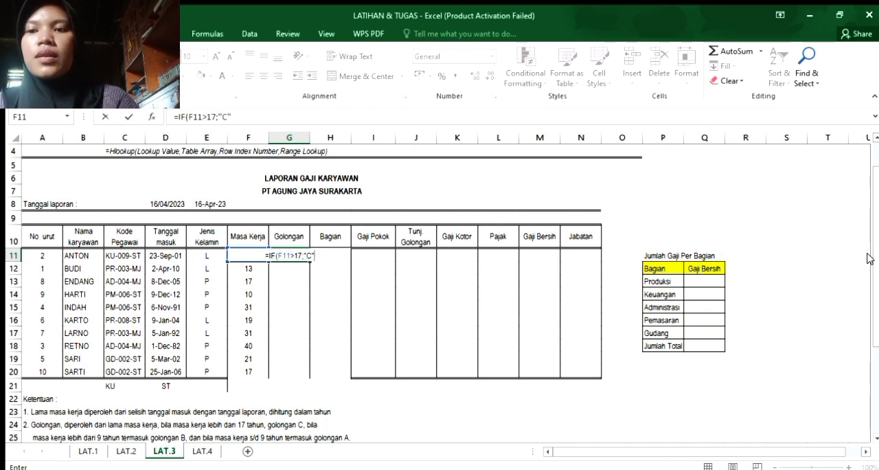
type(";")
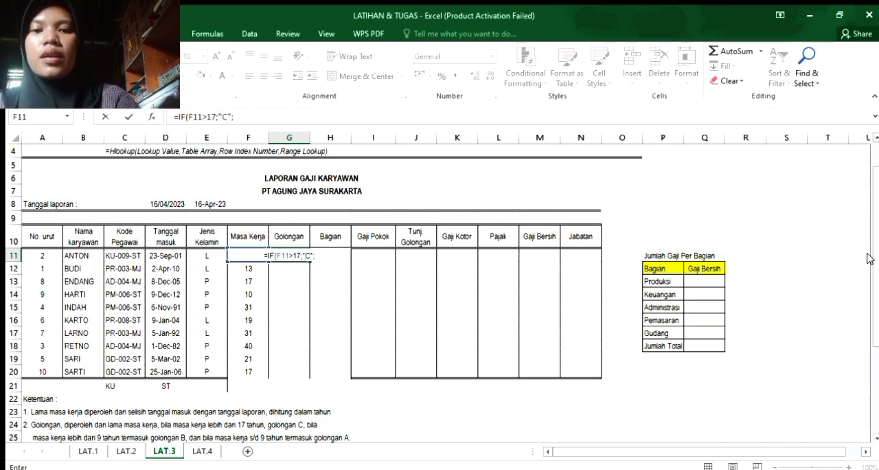
type("IF")
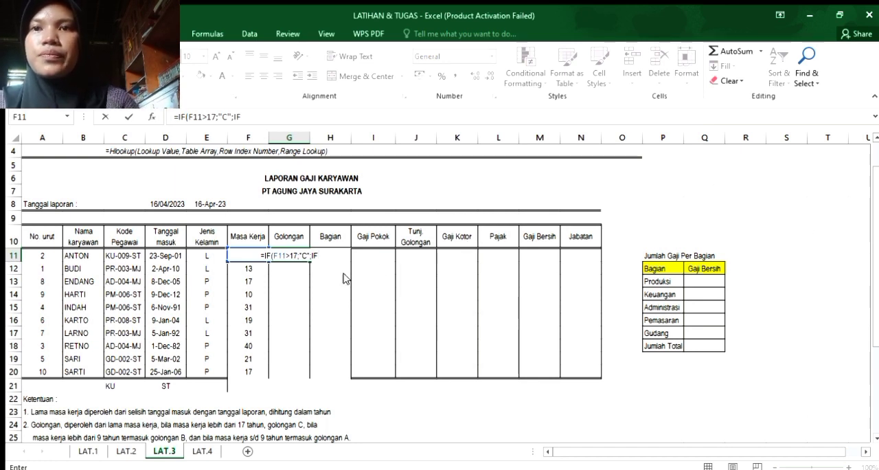
type("(")
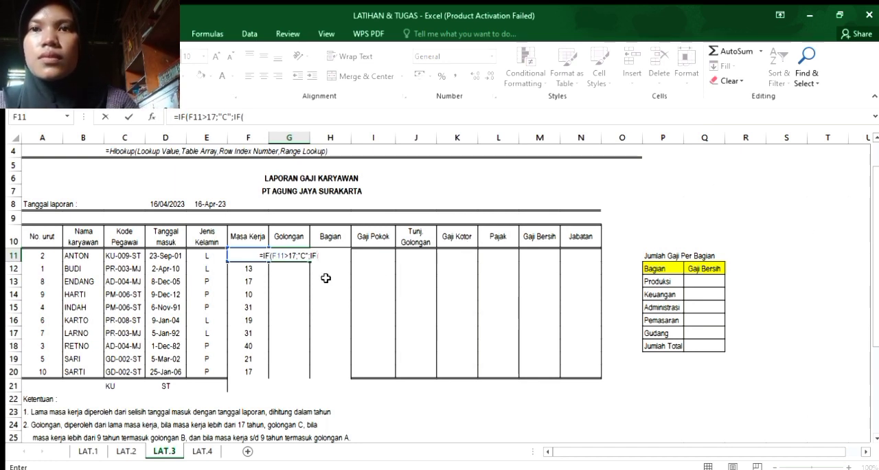
type(">")
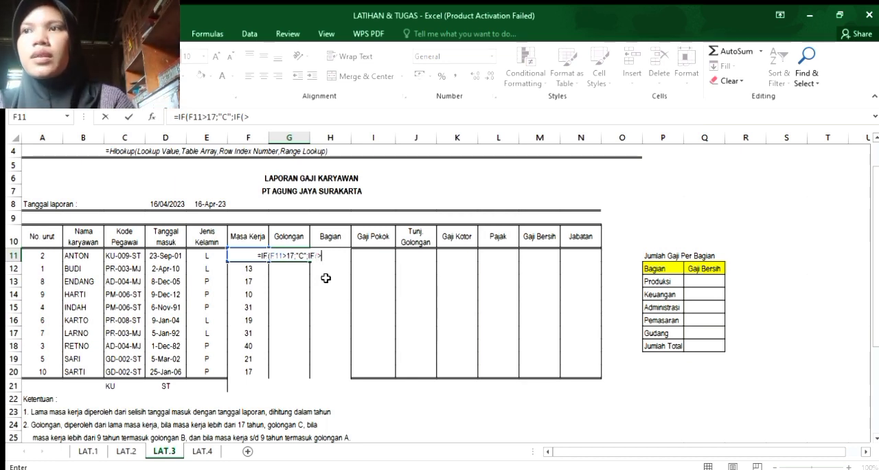
type("9")
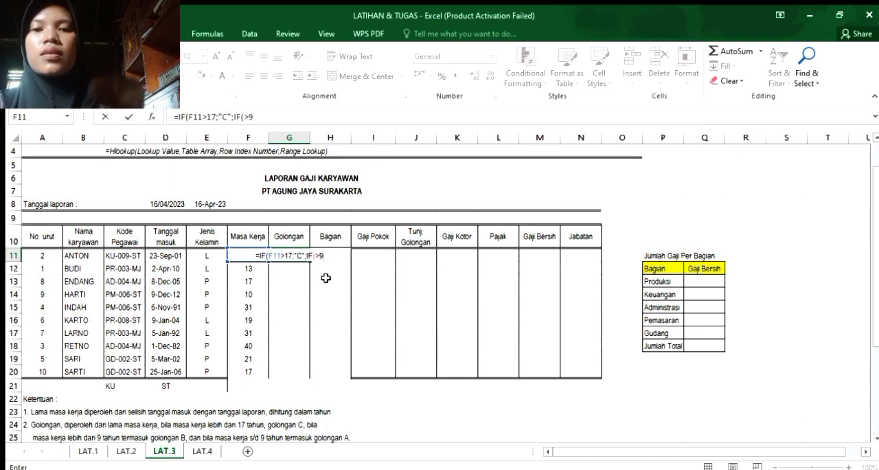
Nest a second IF in the G11 formula that tests F11>9 and returns "B" when true.
key("BackSpace")
key("BackSpace")
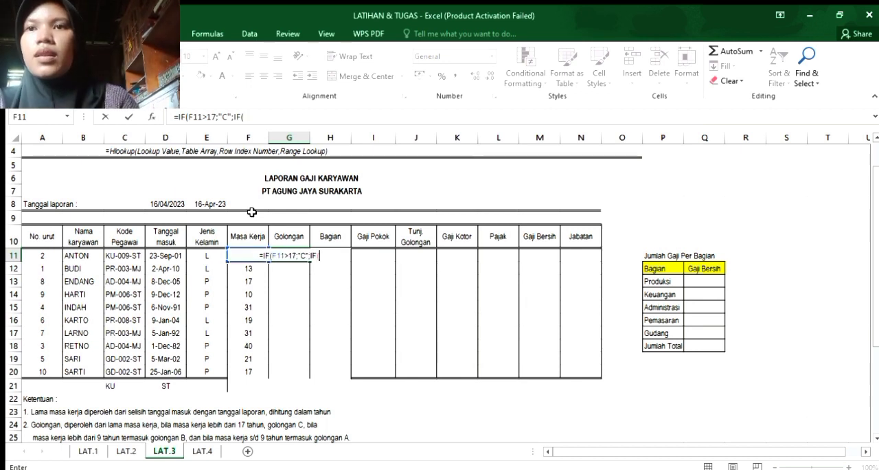
type("F11")
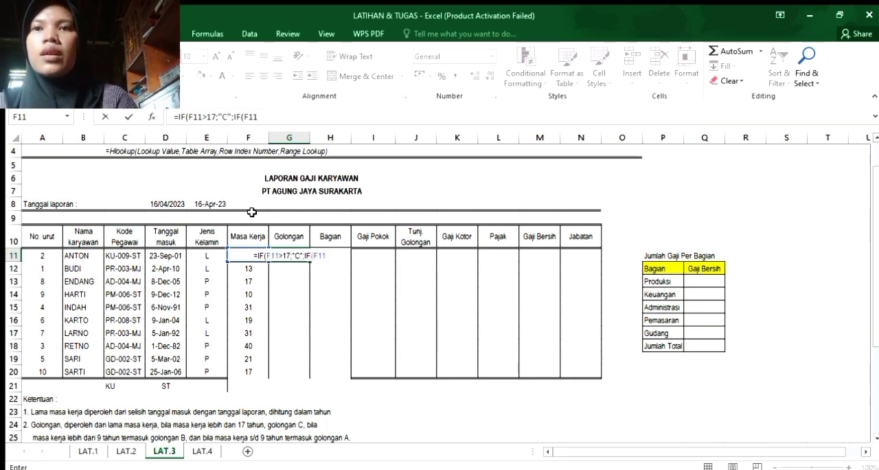
type(">9;\"")
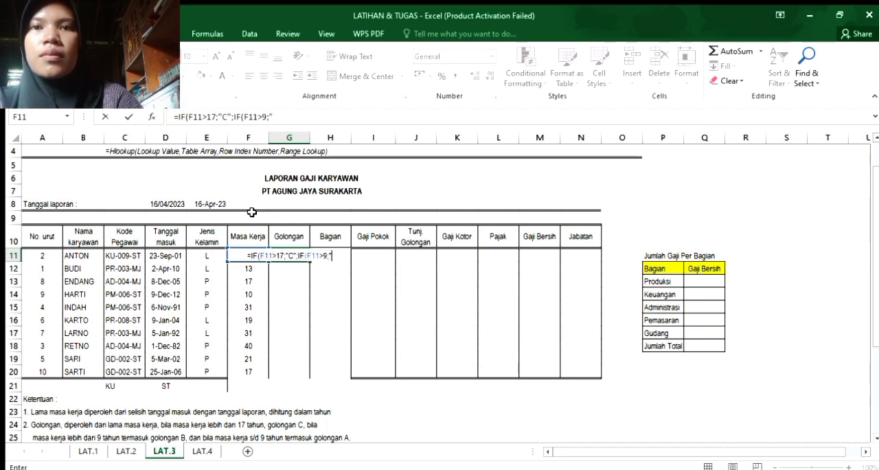
type("B")
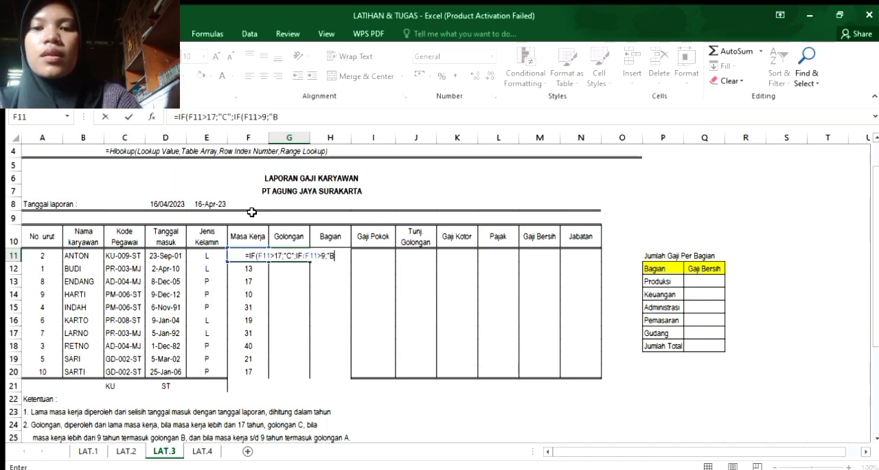
type("\";")
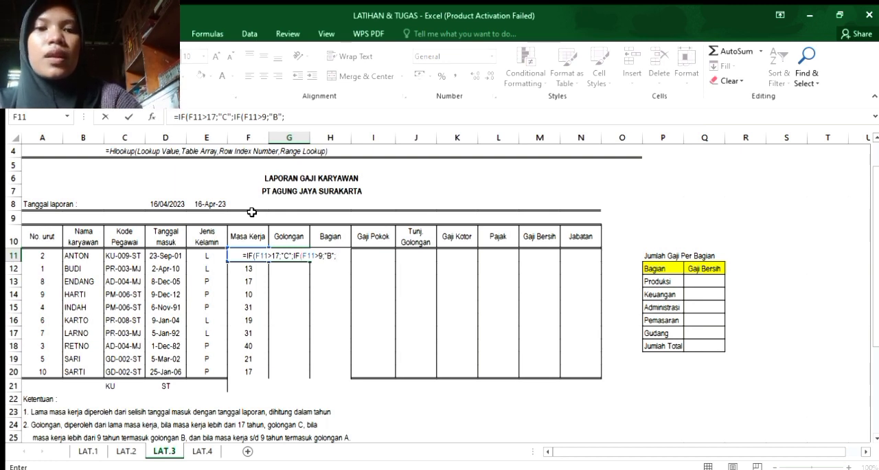
type("\"A\"")
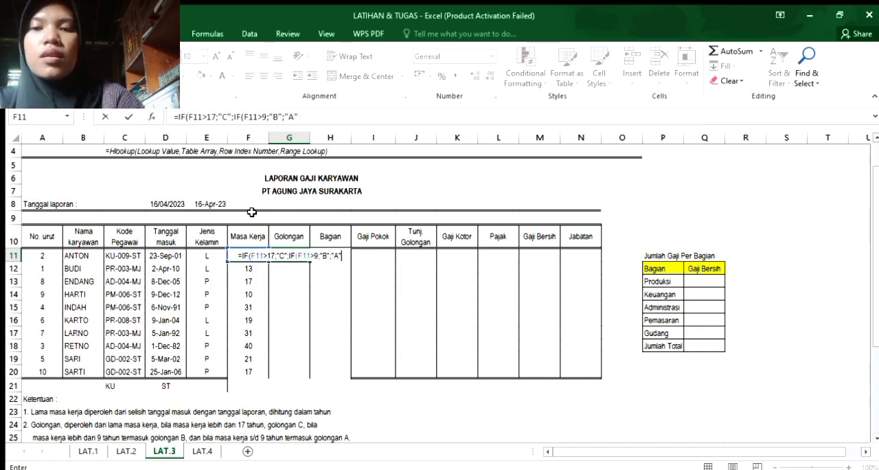
type("))")
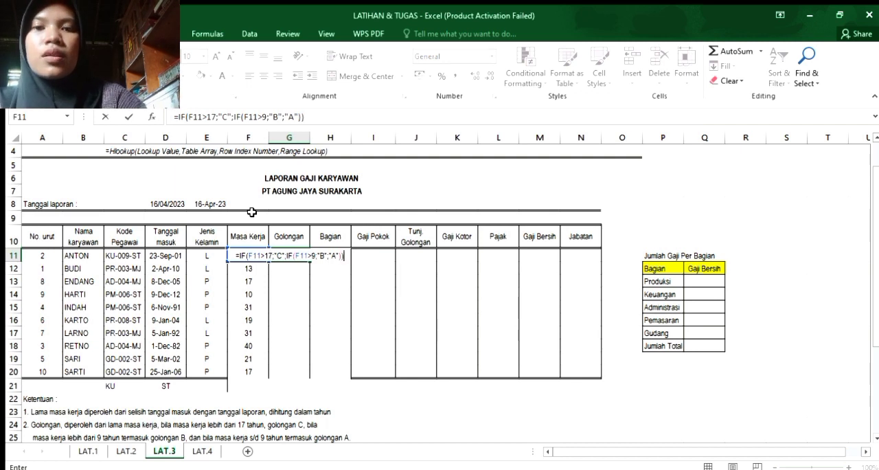
Finish the G11 formula with "A" as the fallback result and fill it down through G20.
key("Return")
left_click(291, 252)
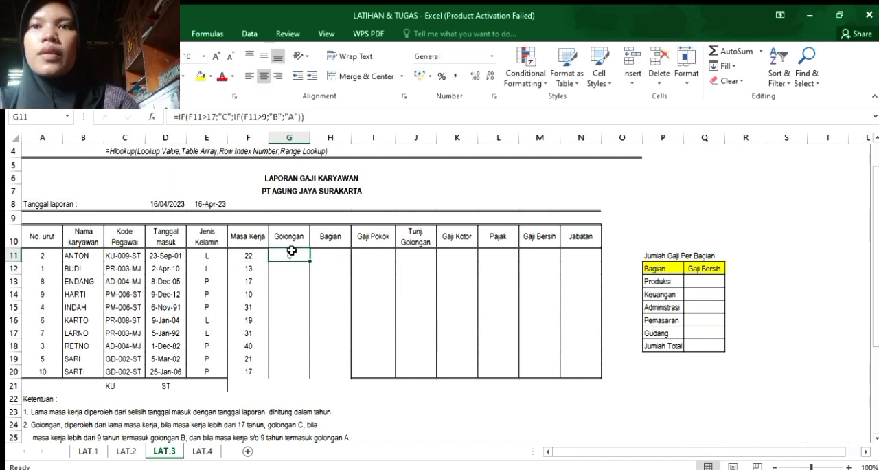
left_click_drag(310, 263, 310, 376)
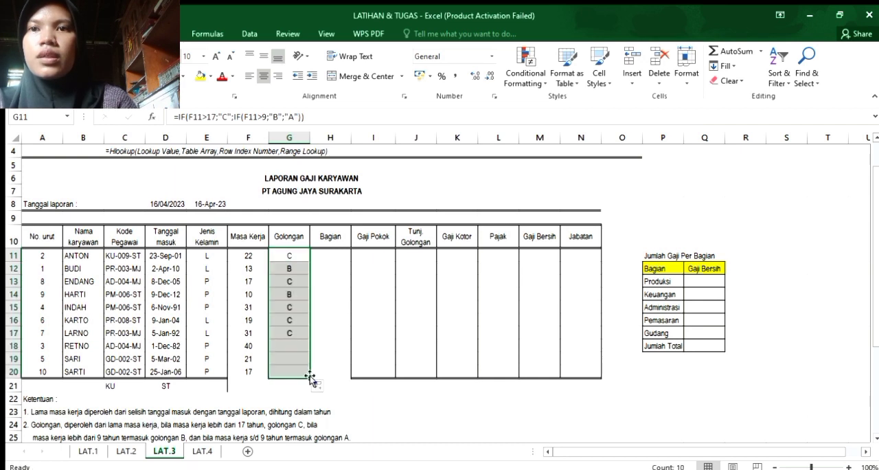
Start an HLOOKUP formula in Bagian cell H11 with a nested LEFT function as its lookup value.
left_click(338, 256)
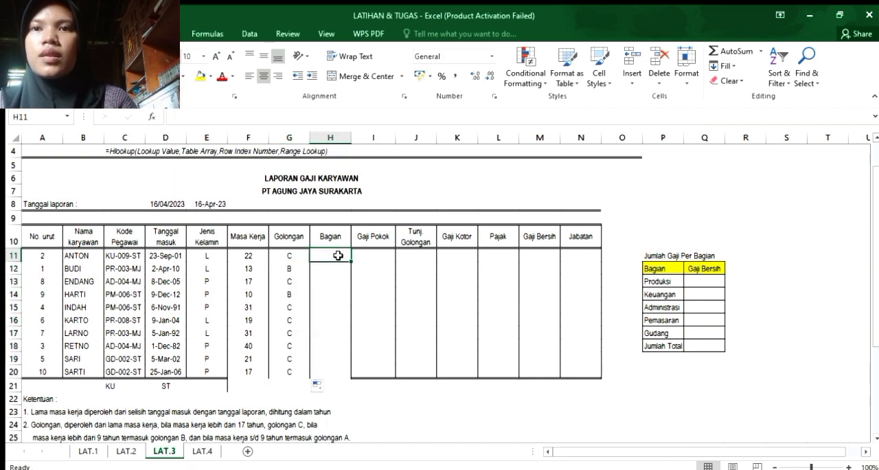
left_click_drag(319, 270, 324, 255)
left_click(324, 255)
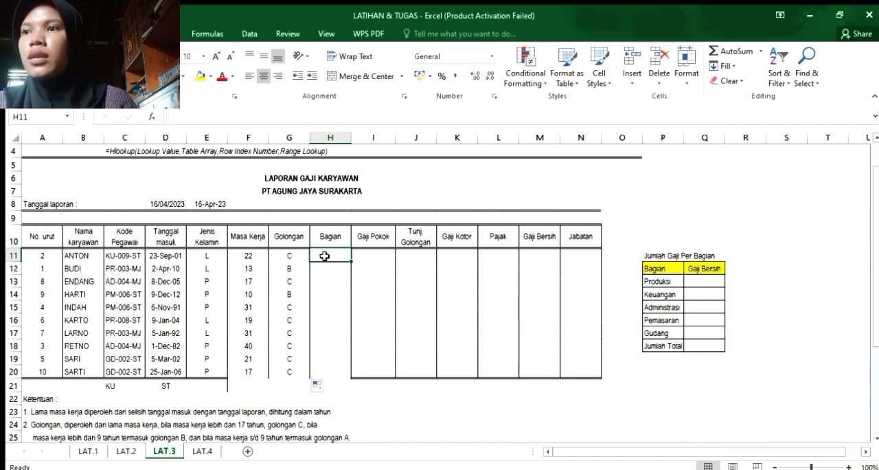
type("HL")
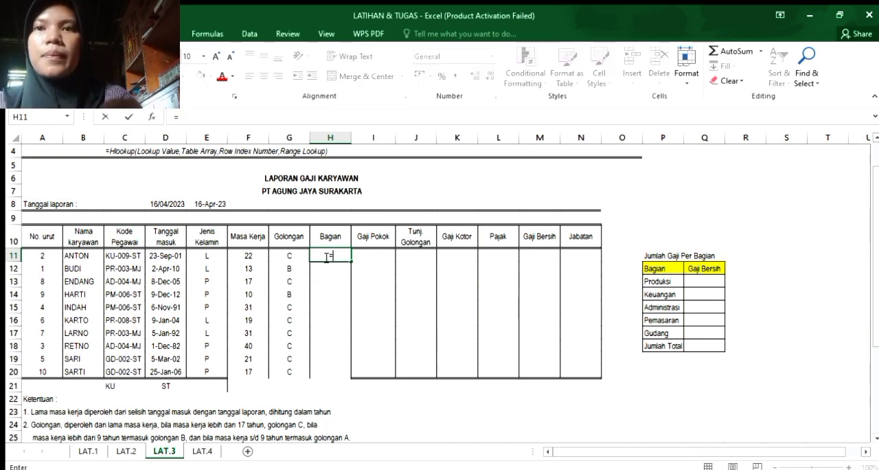
type("H")
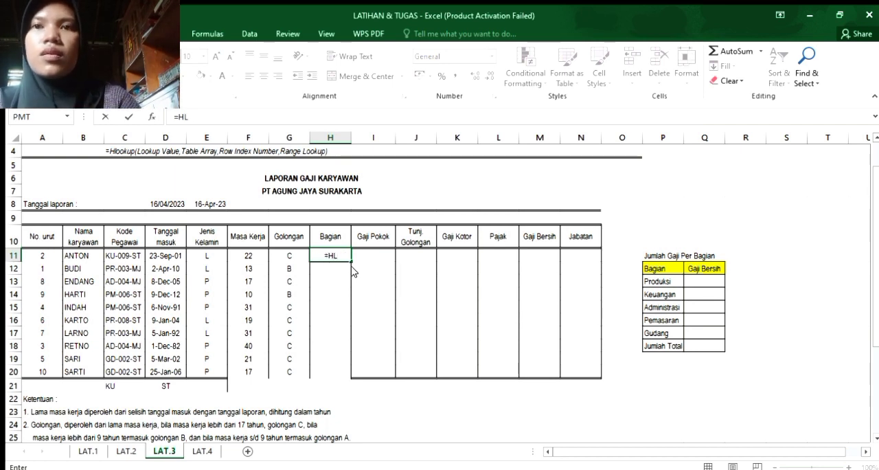
type("L")
key("Tab")
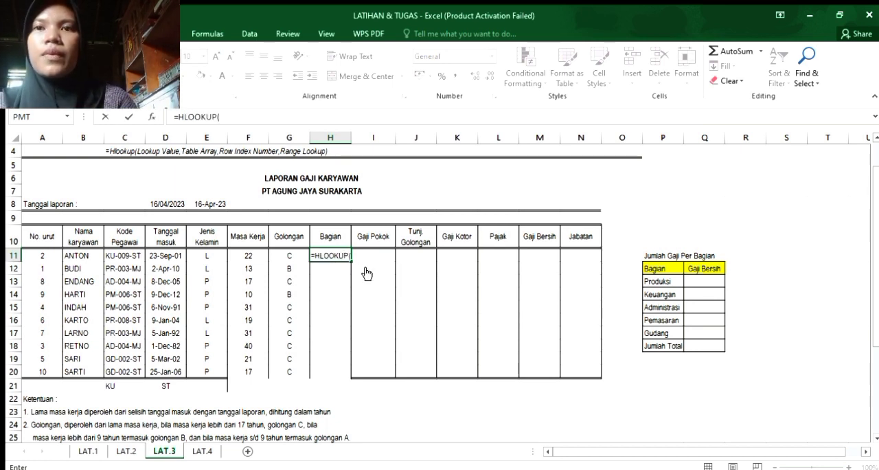
type("LE")
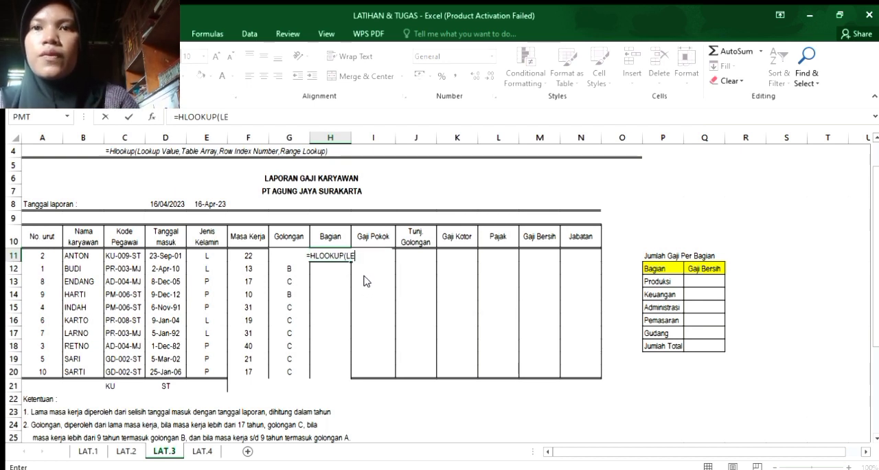
key("Tab")
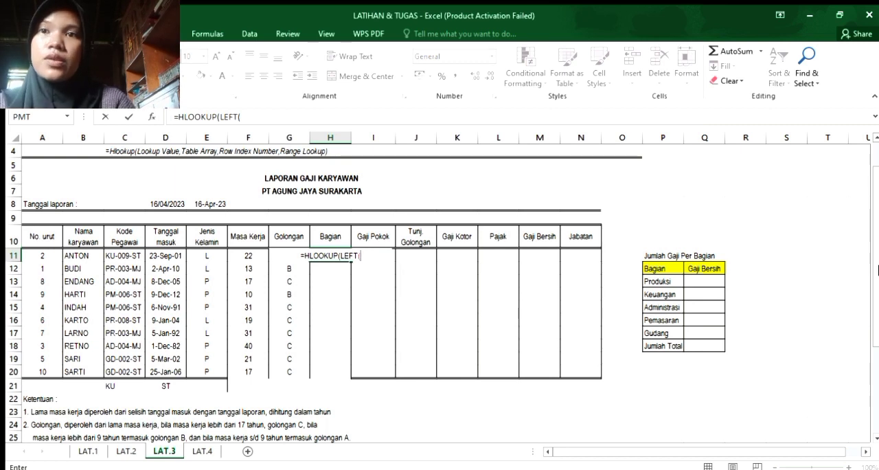
Complete the LEFT function in H11 to take the first 2 characters of the Kode Pegawai in C11.
scroll(875, 350, "down", 4)
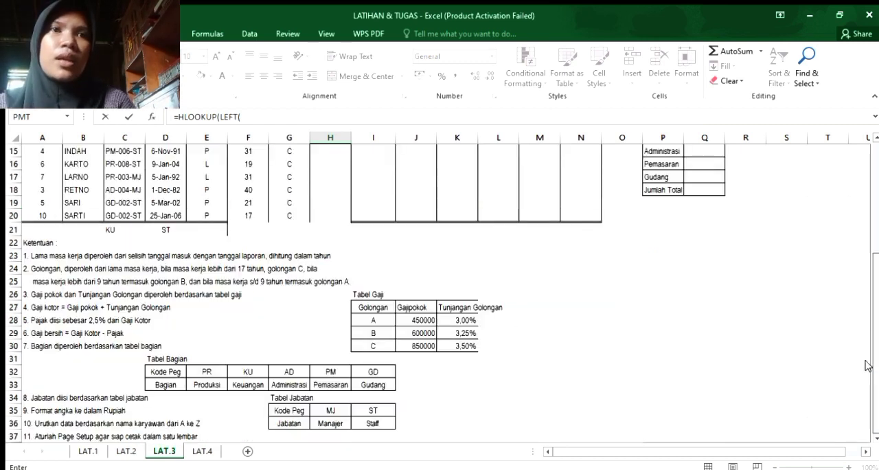
scroll(867, 309, "up", 4)
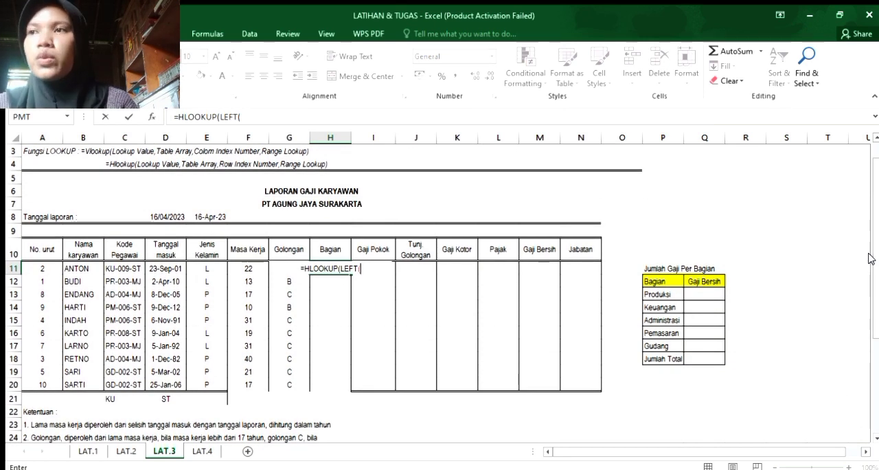
left_click(130, 268)
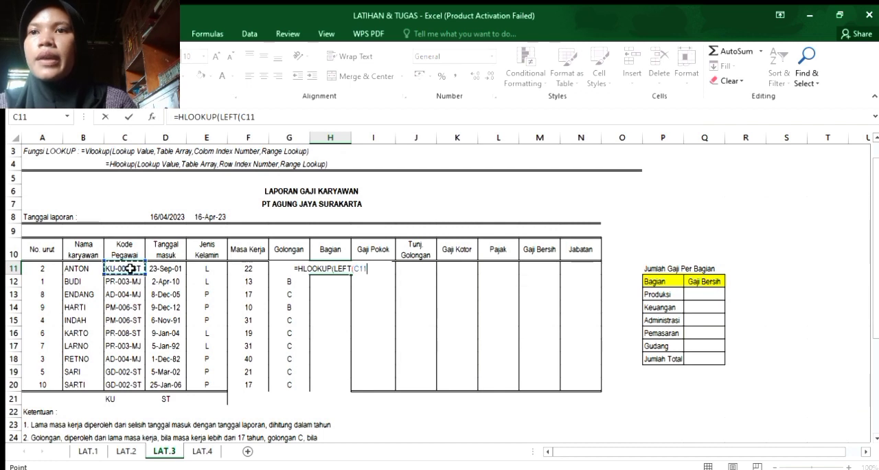
type(";2")
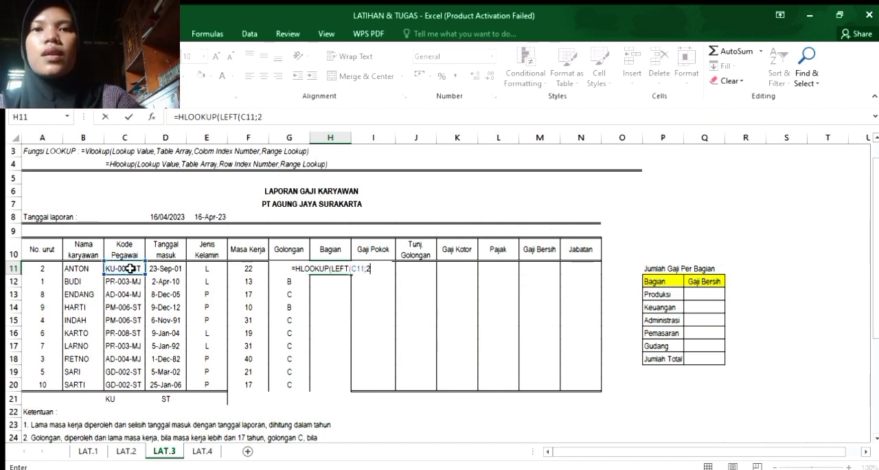
type(")")
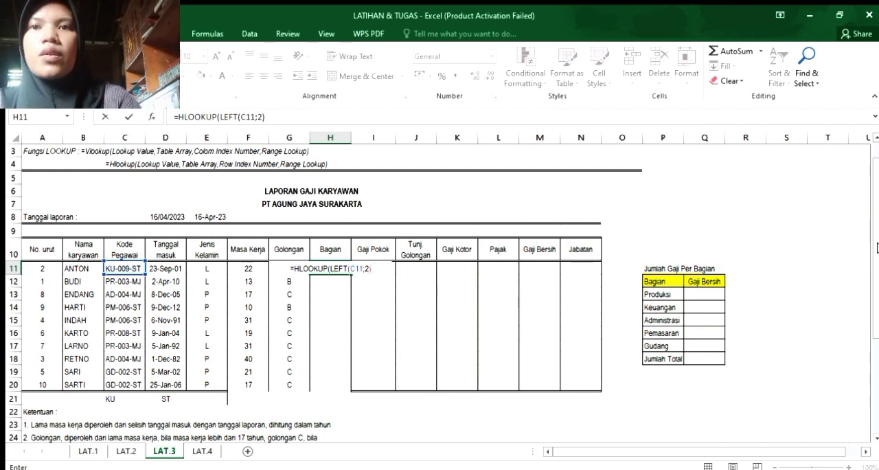
Add the Tabel Bagian range as the absolute table array $D$32:$I$33 in the H11 HLOOKUP formula.
scroll(857, 352, "down", 4)
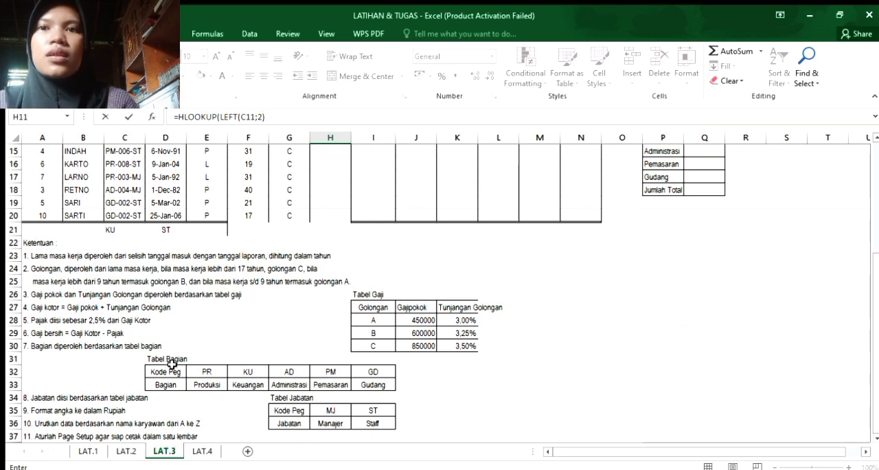
left_click(447, 280)
scroll(872, 327, "up", 5)
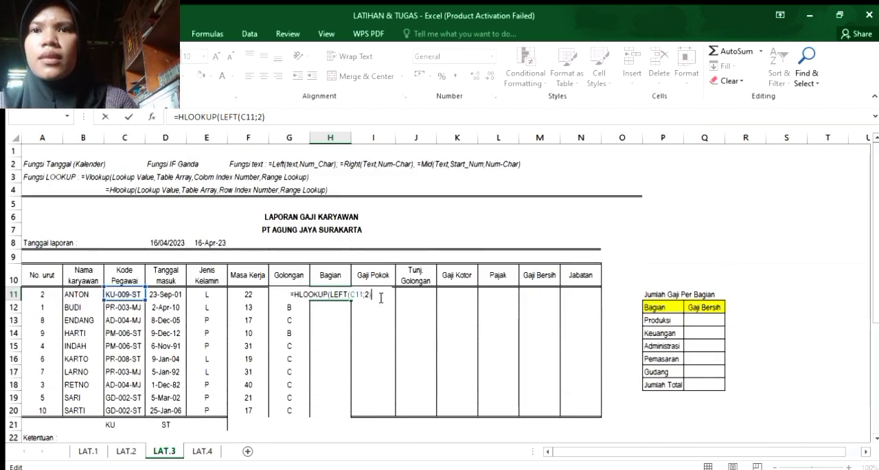
type(";")
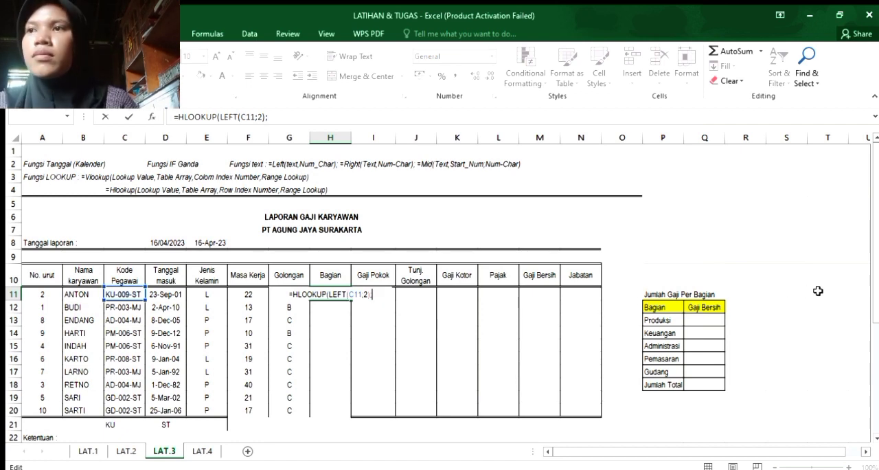
scroll(876, 267, "down", 1)
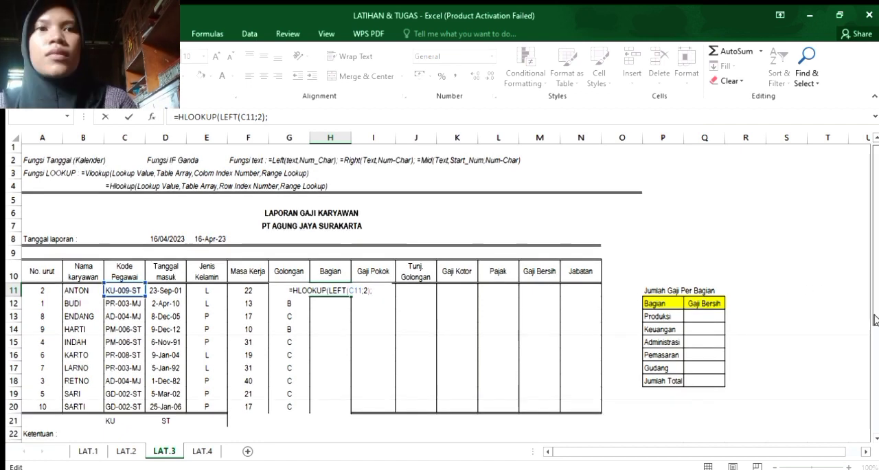
scroll(853, 420, "down", 5)
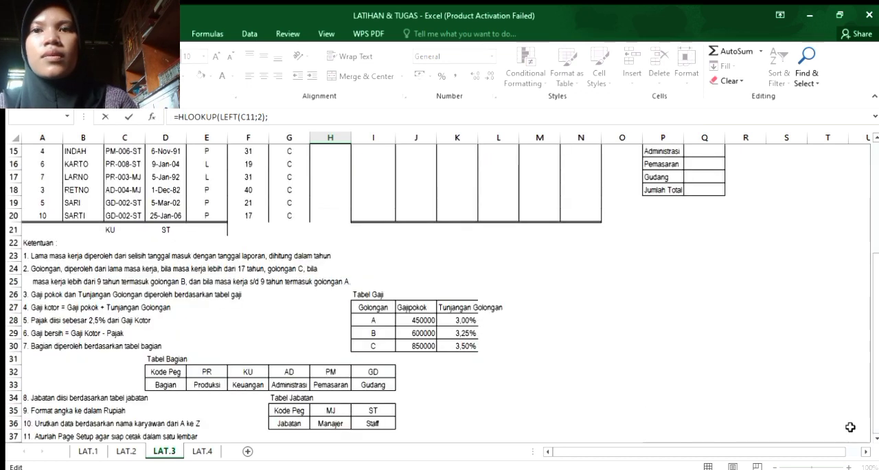
left_click(164, 373)
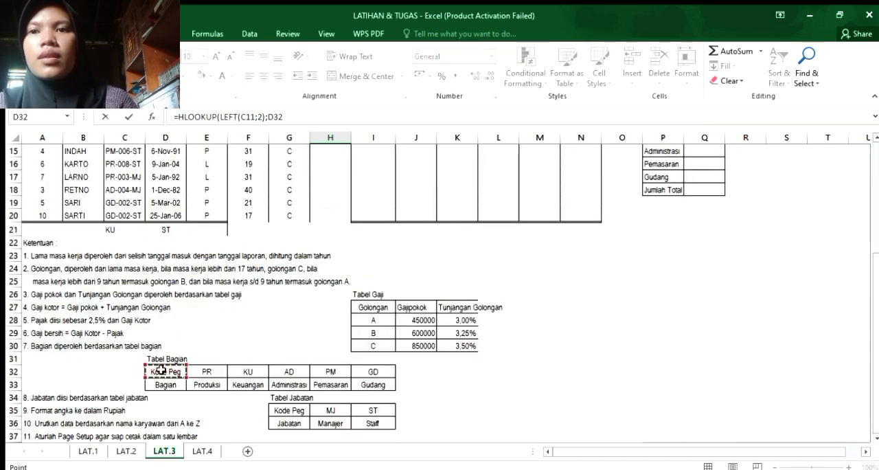
left_click_drag(165, 373, 364, 387)
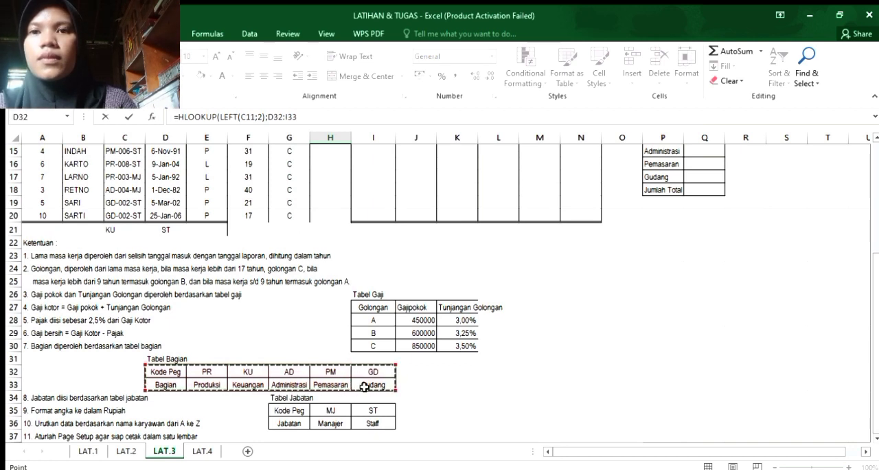
key("F4")
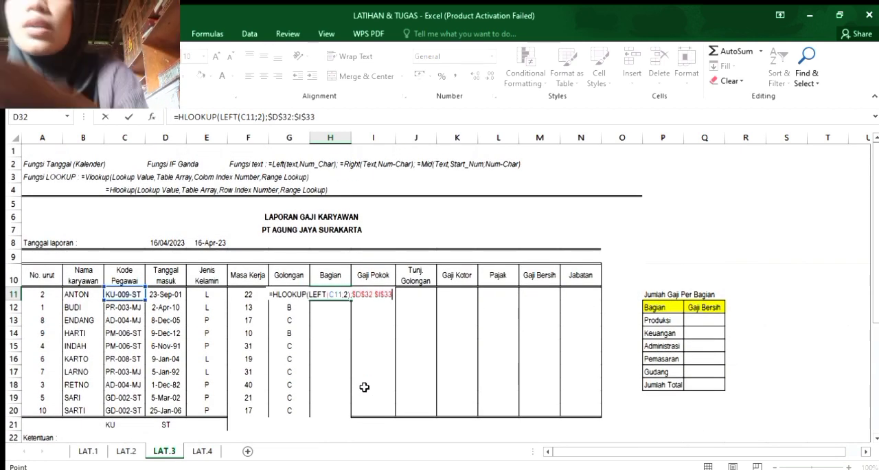
Finish the H11 HLOOKUP with row index 2 and FALSE for an exact match, and fill it down through H20.
type(";2")
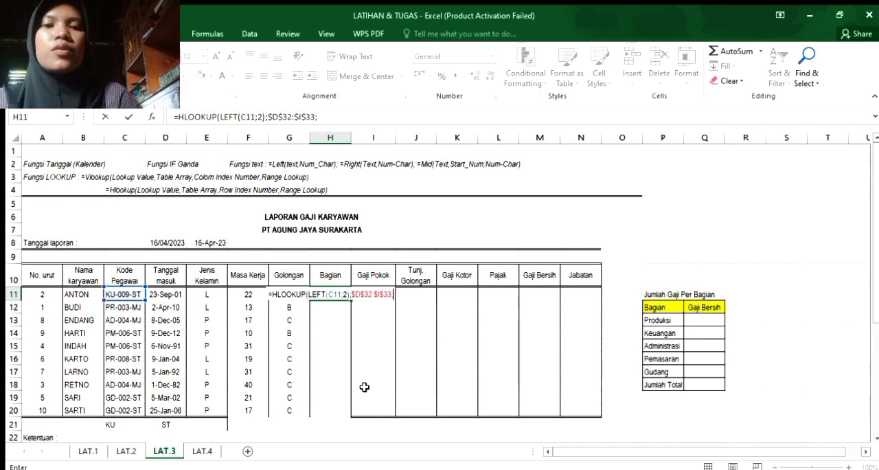
type(";")
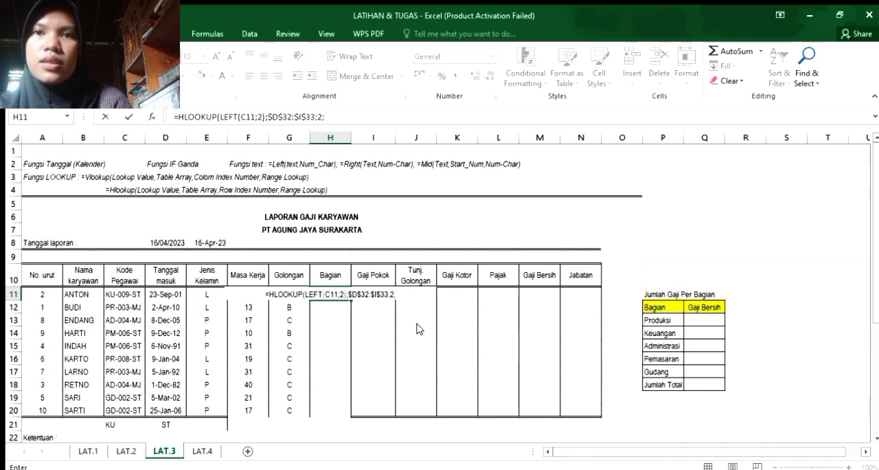
type("FALSE")
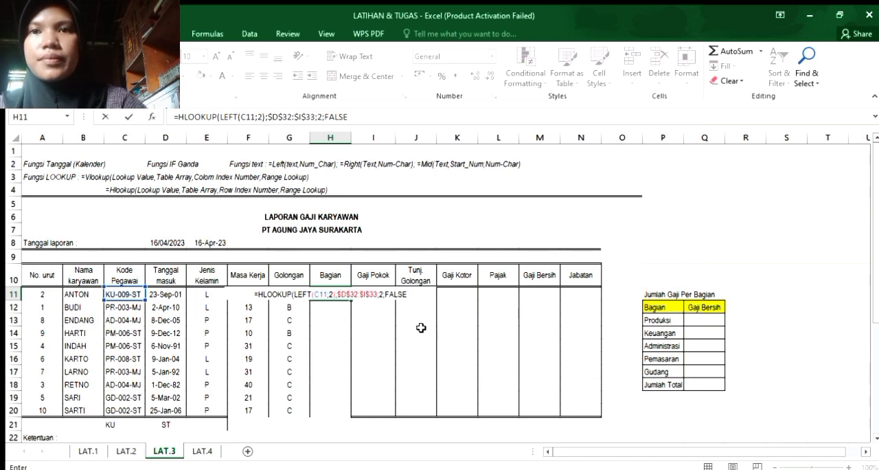
type(")")
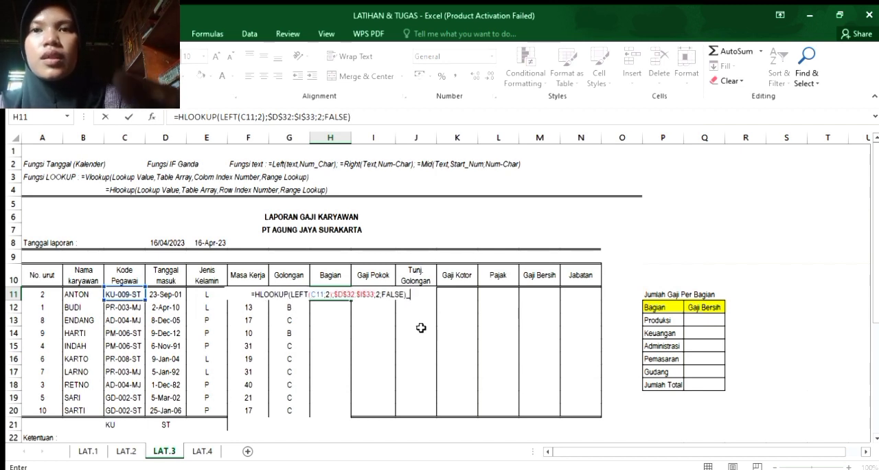
key("Return")
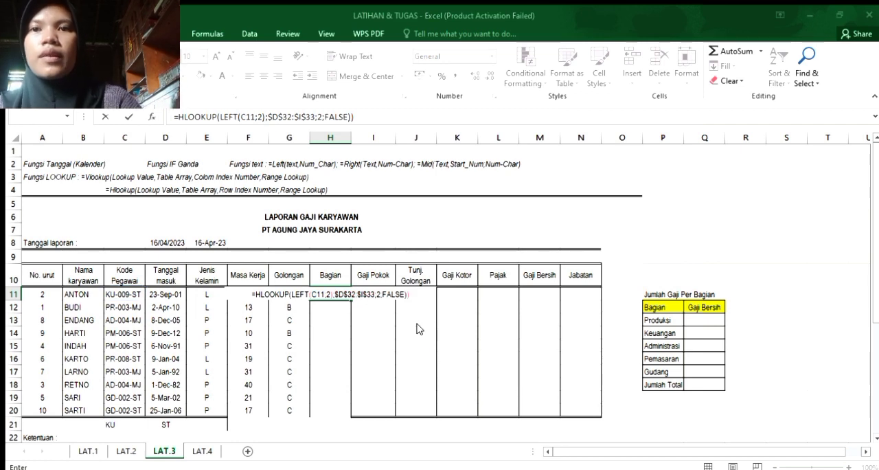
key("Return")
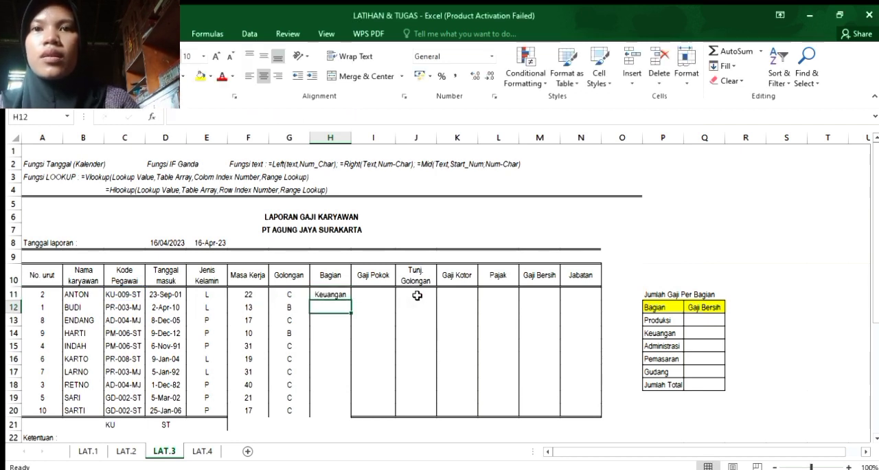
left_click(338, 293)
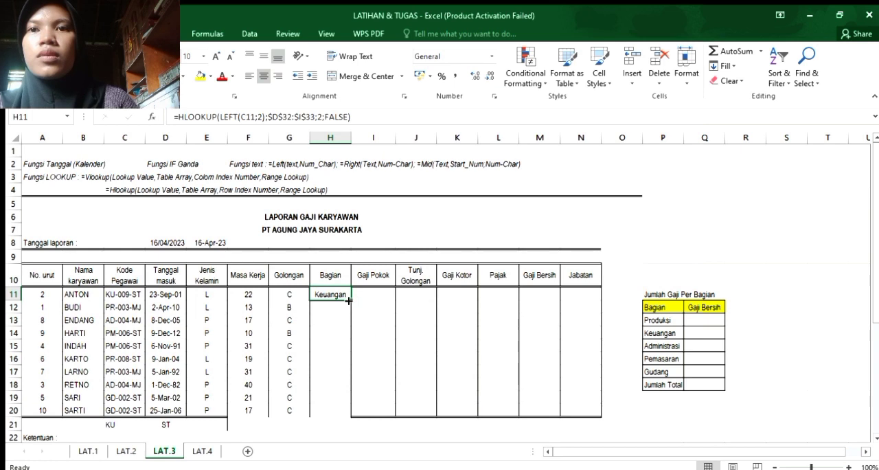
left_click_drag(350, 300, 347, 421)
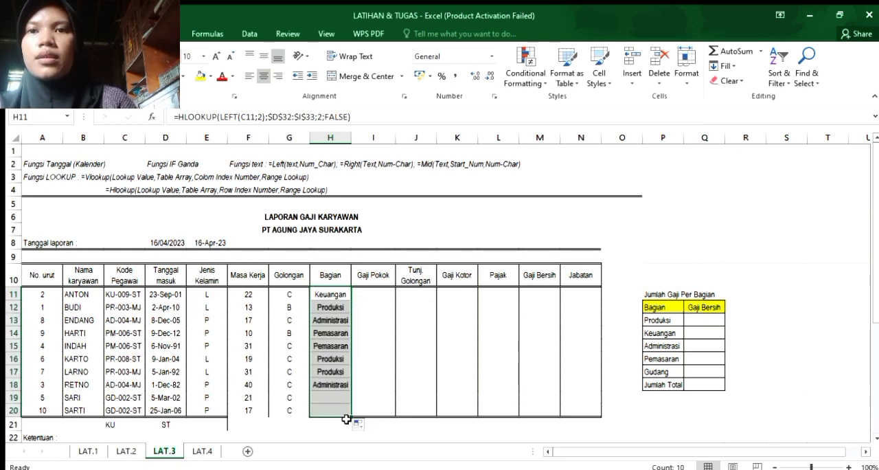
Start an IF formula in Gaji Pokok cell I11 that tests whether Golongan cell G11 equals "A".
left_click(374, 291)
type("=")
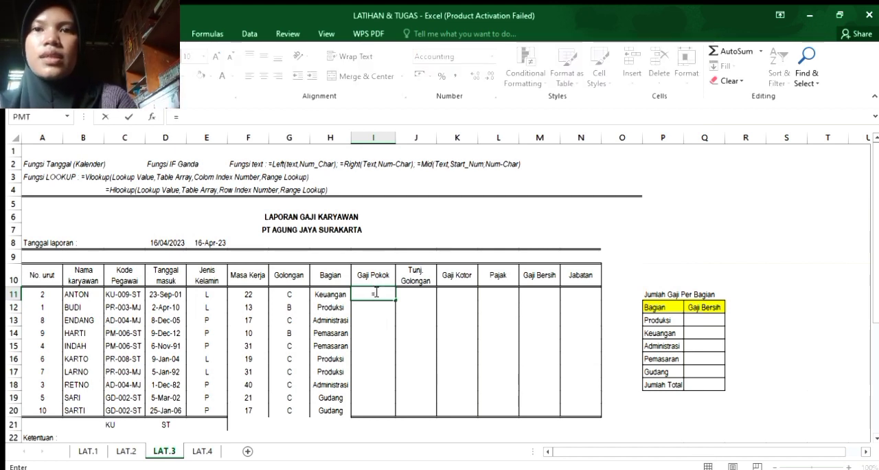
type("OF")
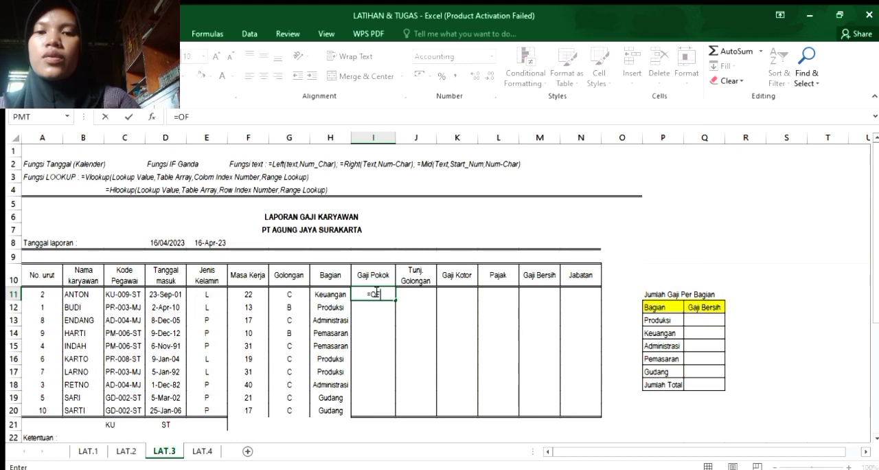
key("BackSpace")
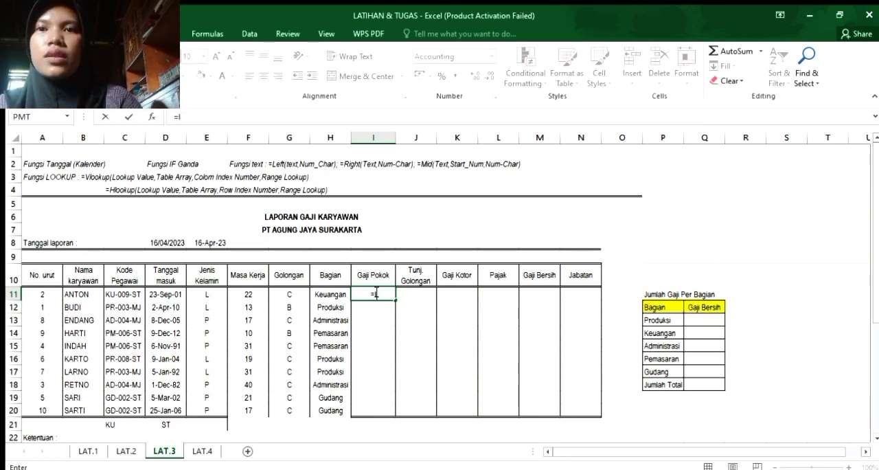
type("IF(")
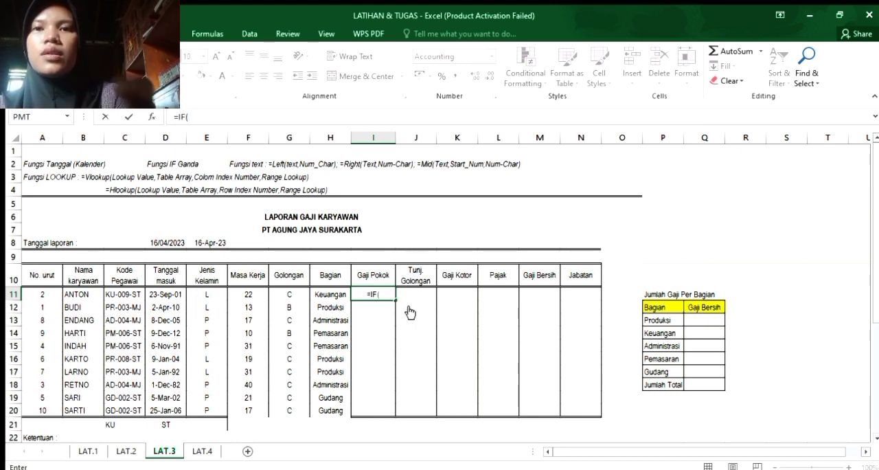
left_click(295, 294)
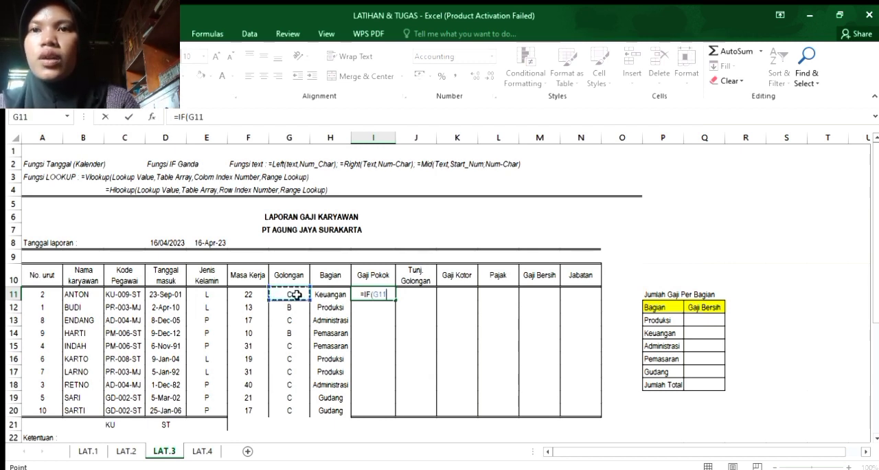
type("=\"A\"")
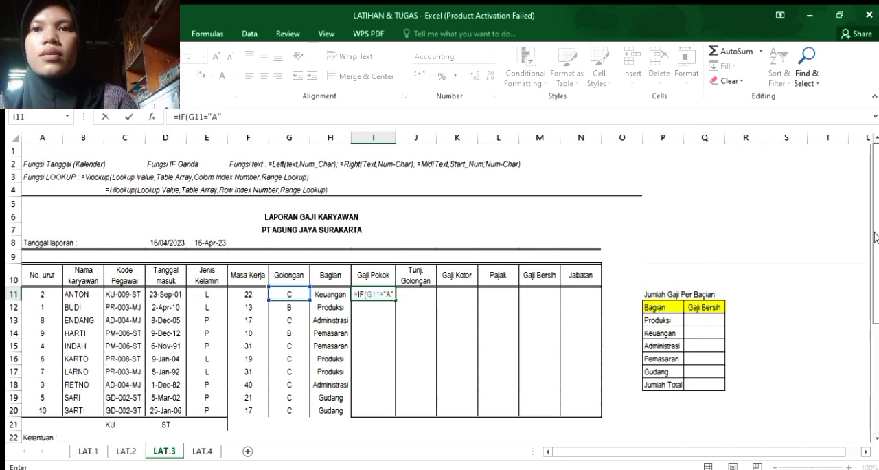
Make the I11 IF return golongan A's Gajipokok from Tabel Gaji as the absolute reference $J$28 when true.
scroll(781, 392, "down", 5)
scroll(761, 405, "up", 5)
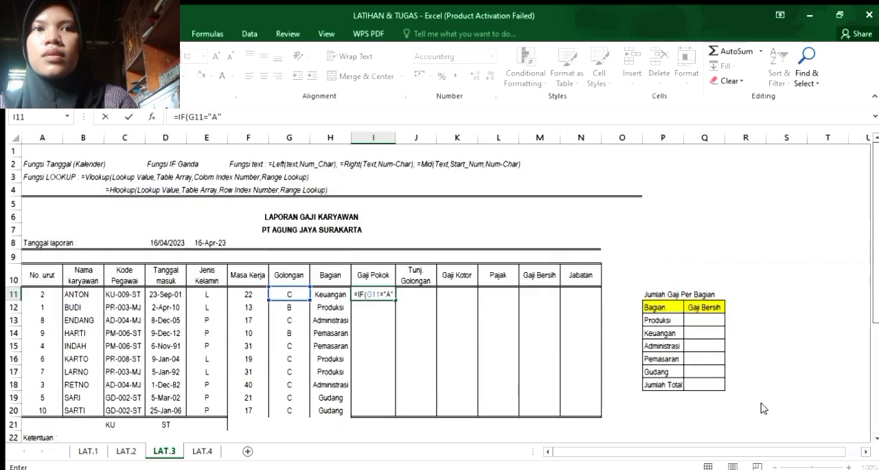
scroll(871, 362, "down", 2)
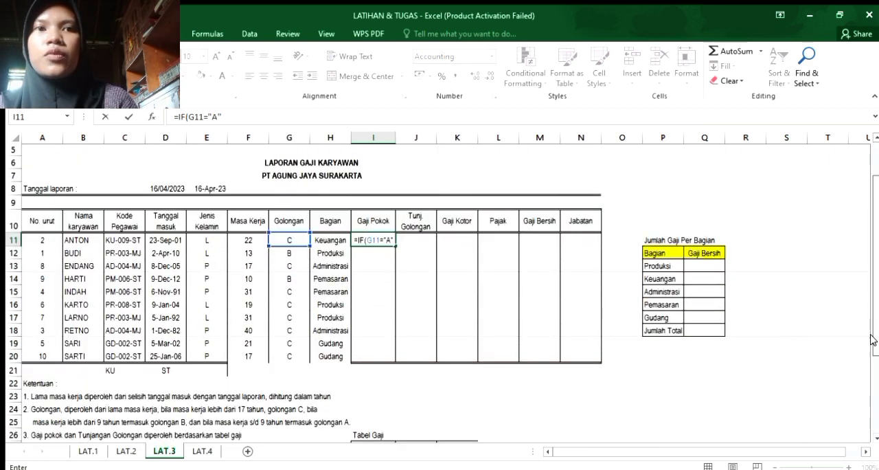
scroll(871, 362, "down", 2)
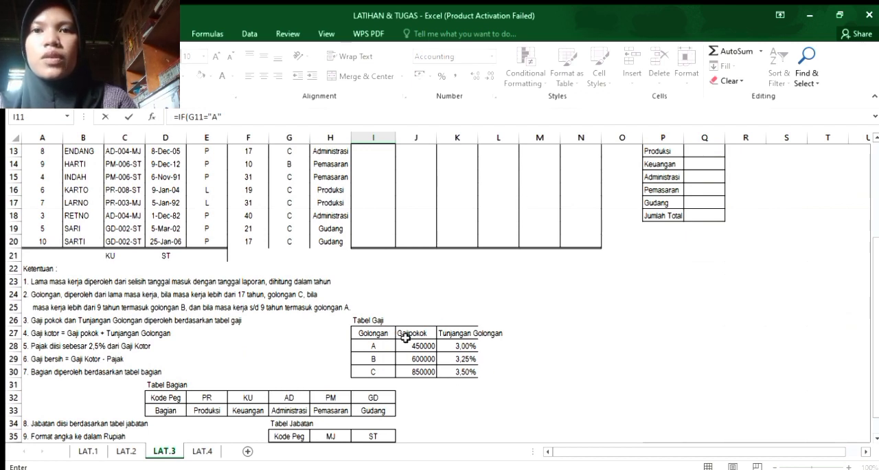
left_click_drag(874, 261, 865, 159)
type(";")
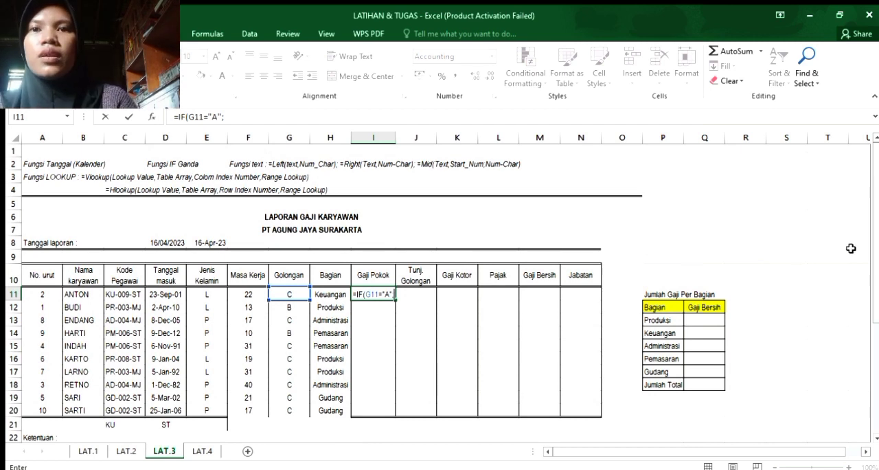
left_click_drag(876, 237, 809, 297)
left_click(424, 409)
key("F4")
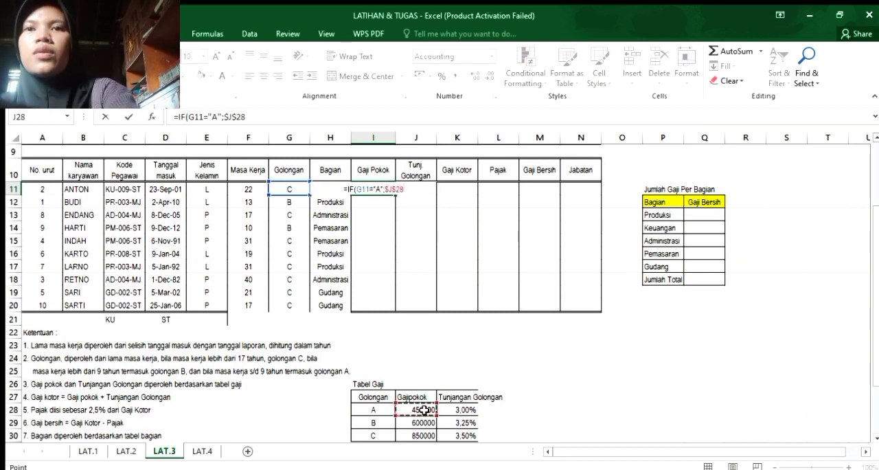
type(";")
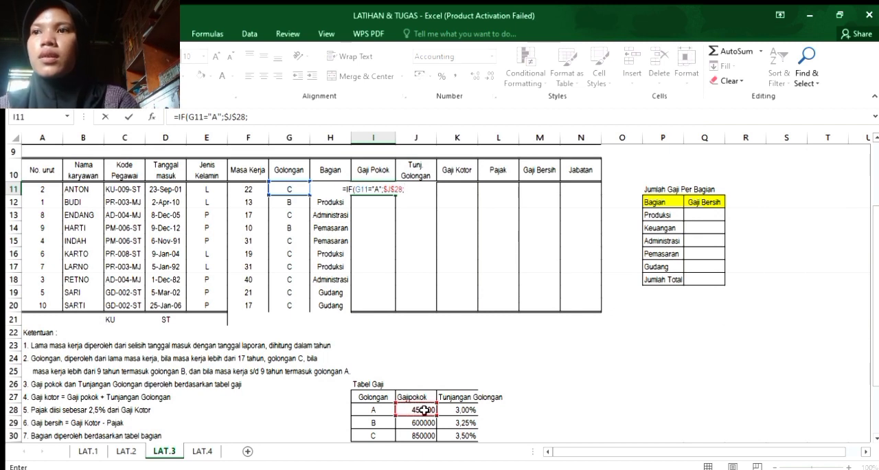
type("O")
Nest a second IF in the I11 formula that tests whether Golongan cell G11 equals "B".
key("BackSpace")
type("IF")
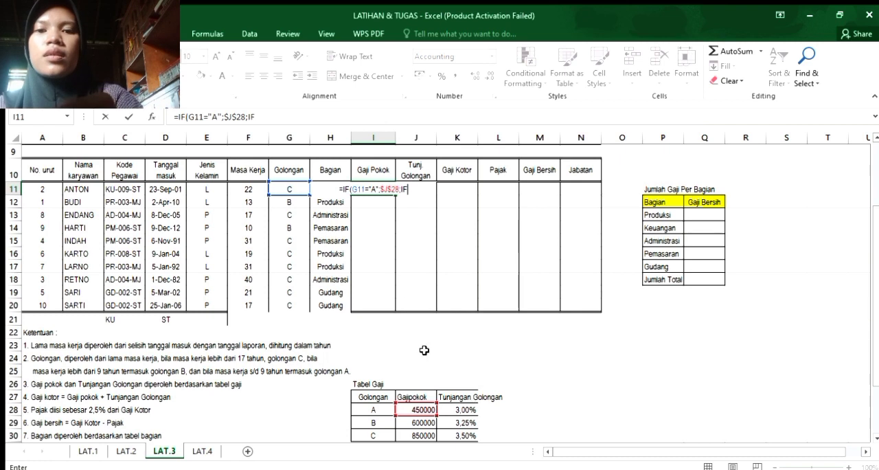
type("(")
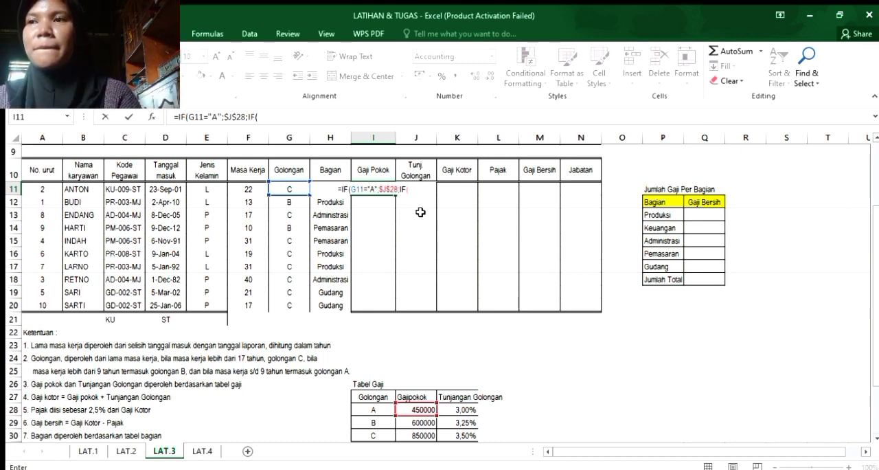
left_click(287, 190)
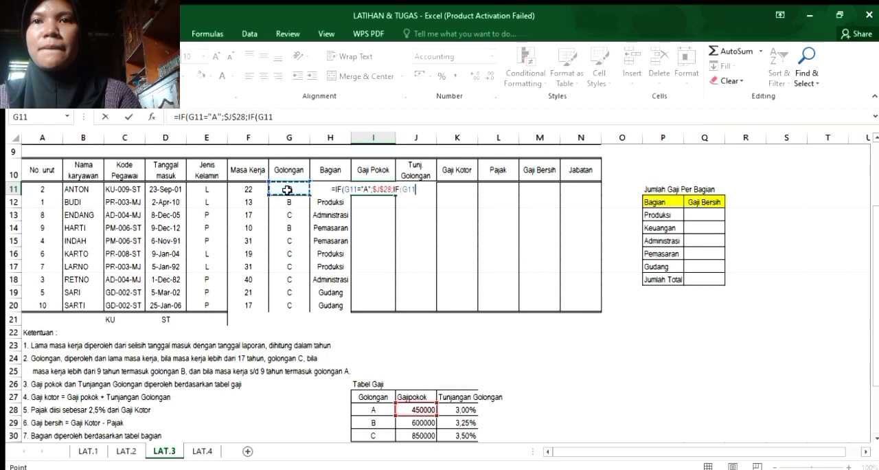
type("'")
key("BackSpace")
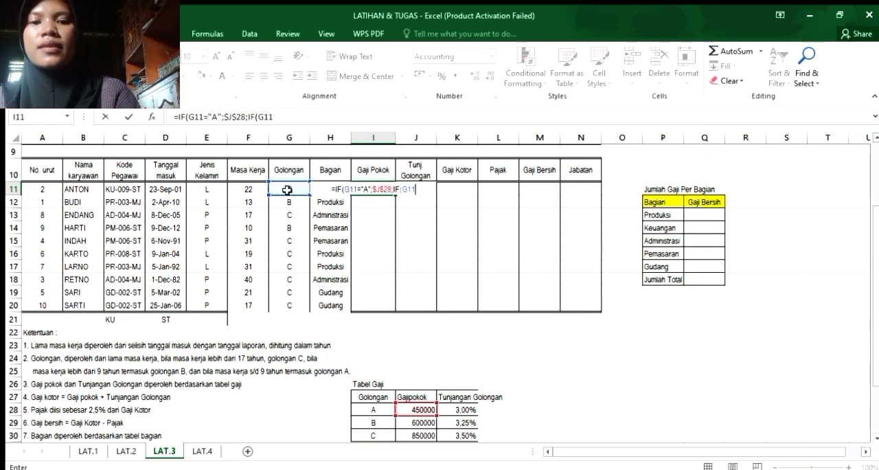
type("=\"")
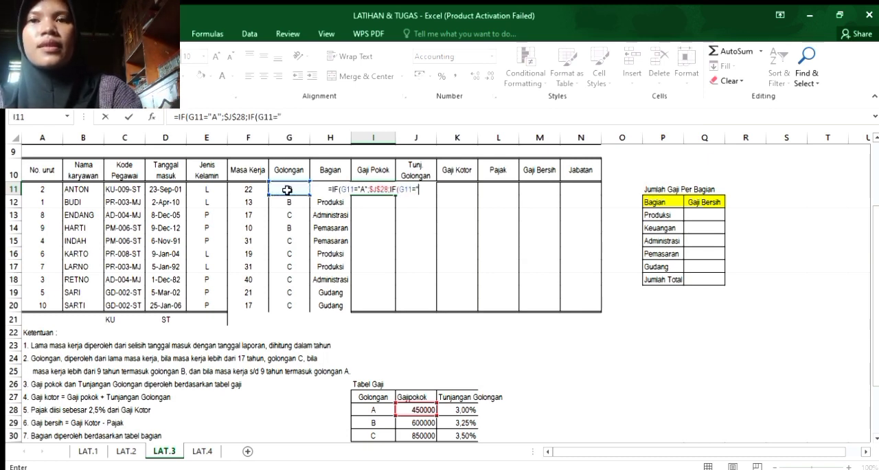
type("B\"")
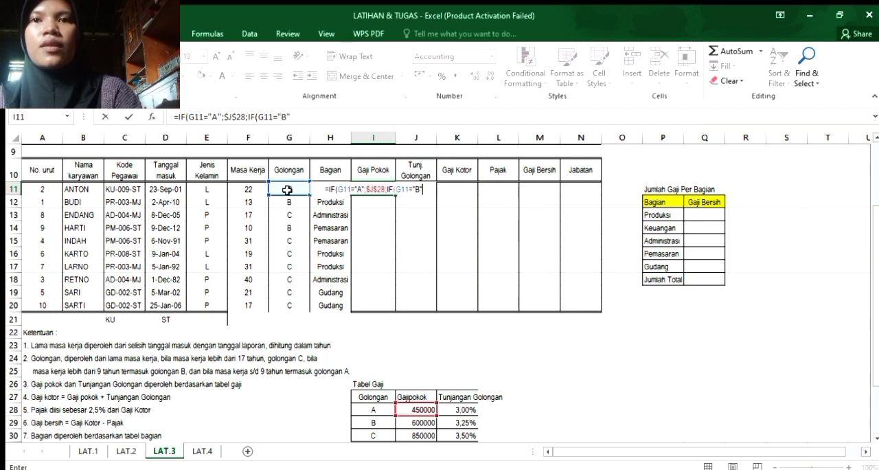
type(";")
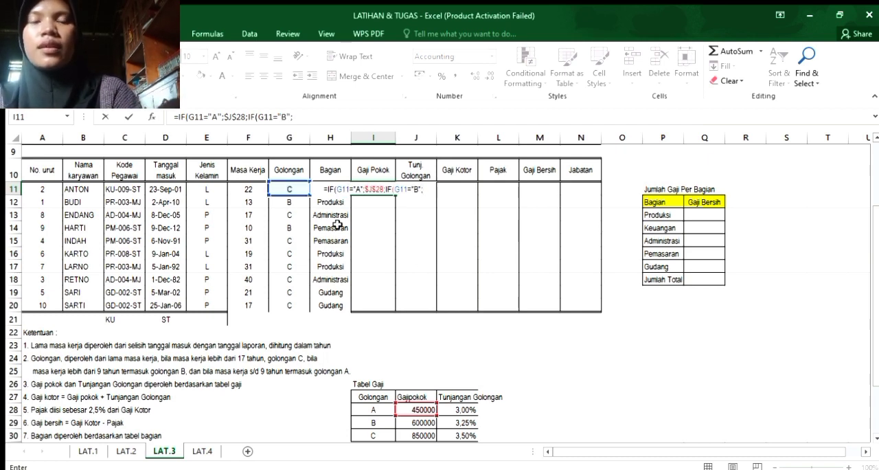
Make the second IF in I11 return golongan B's Gajipokok from Tabel Gaji as the absolute reference $J$29 when true.
left_click(414, 424)
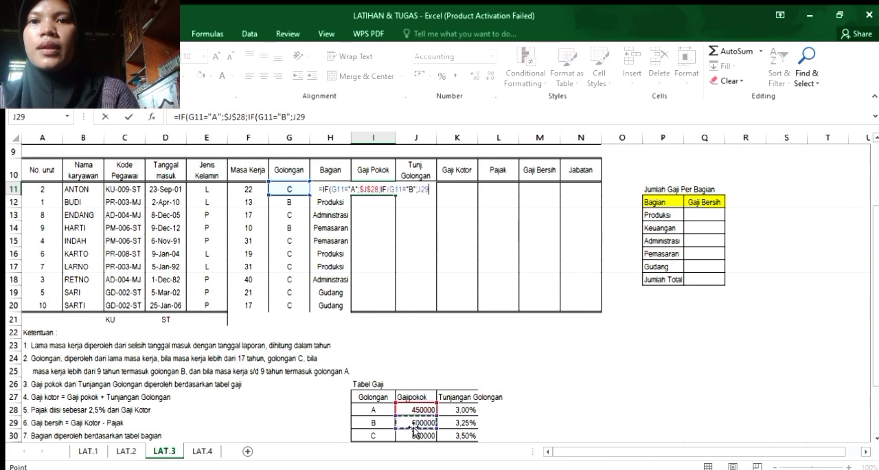
key("F4")
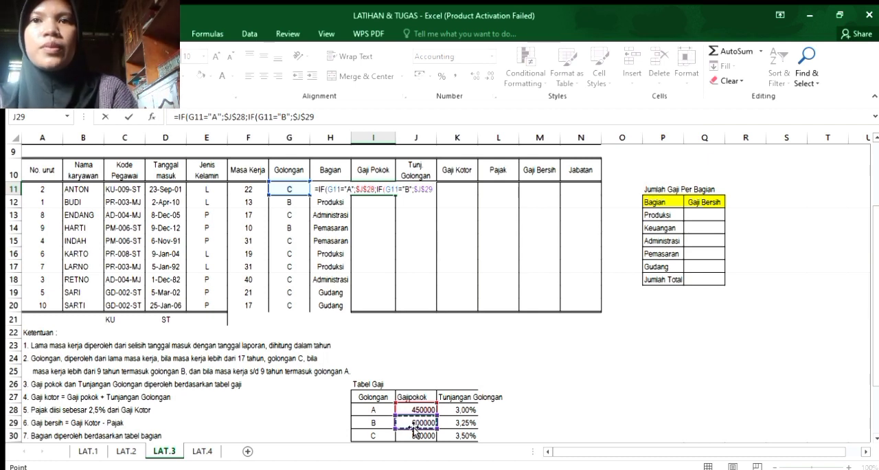
type(";")
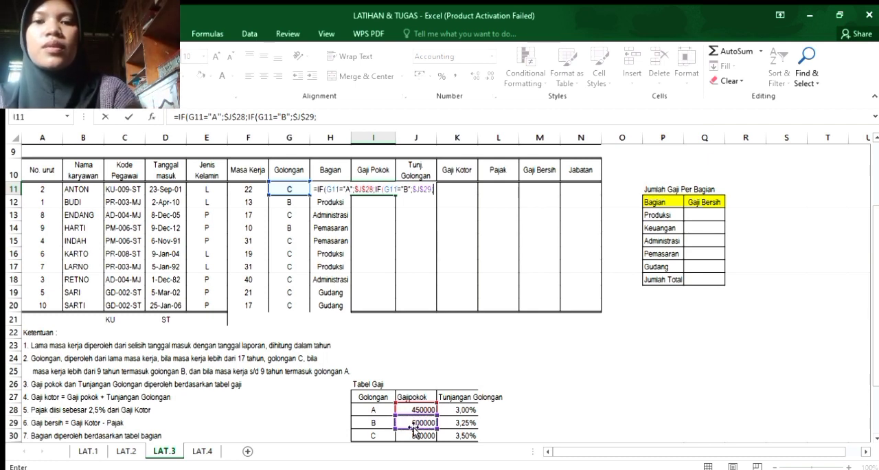
type("OF")
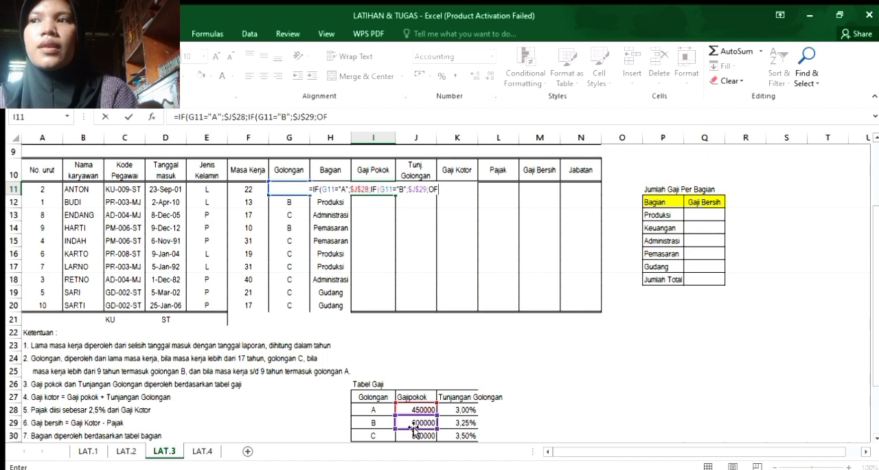
Nest a third IF in the I11 formula that tests whether Golongan cell G11 equals "C".
key("BackSpace")
key("BackSpace")
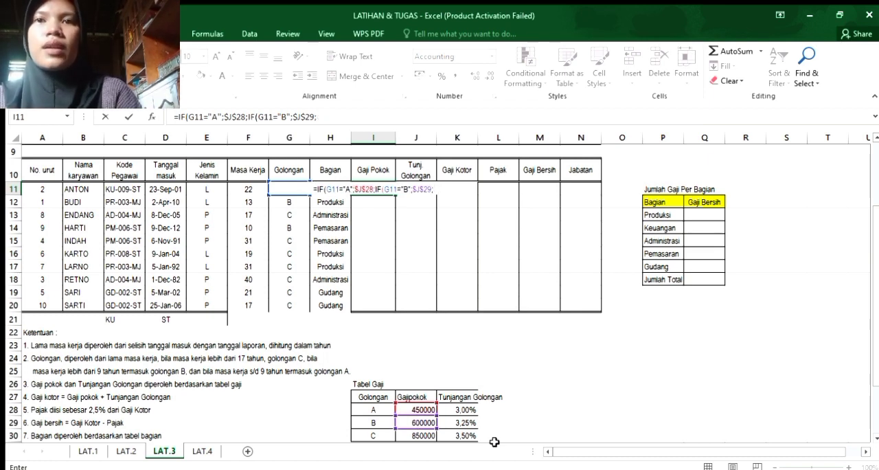
type("IF")
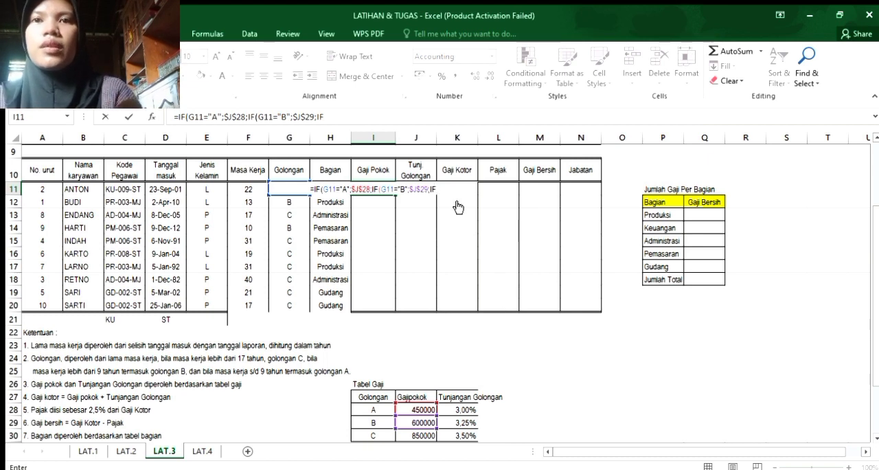
type("(")
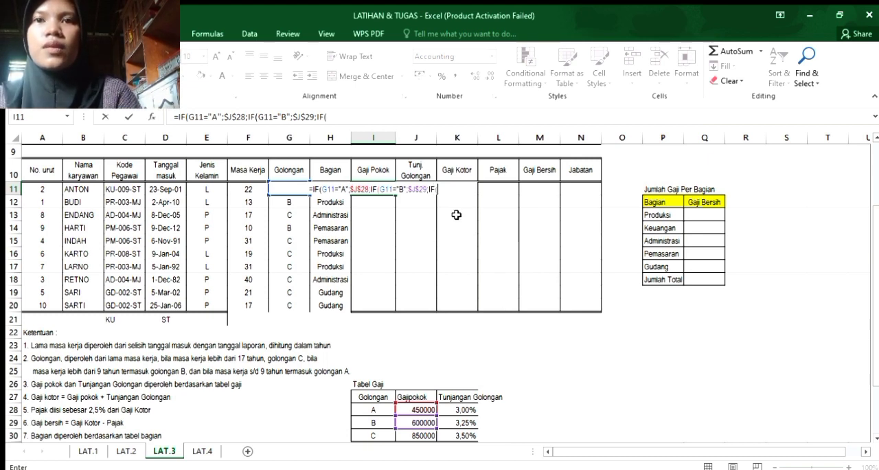
type("G11")
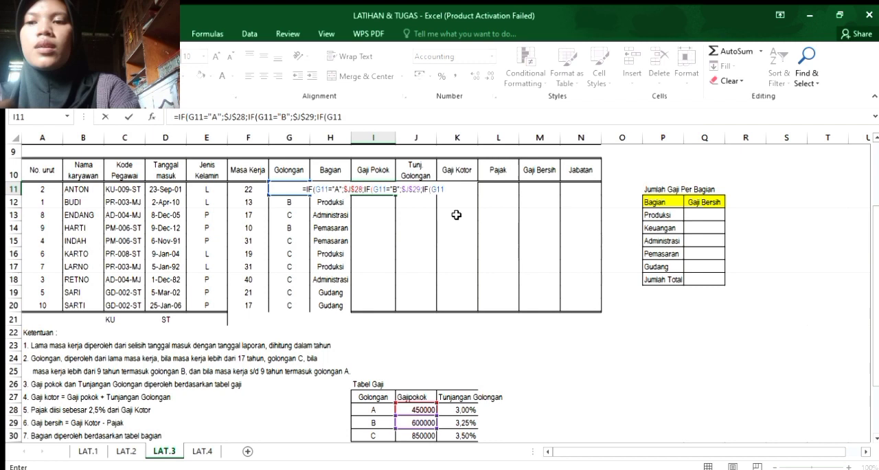
key("BackSpace")
type("1-")
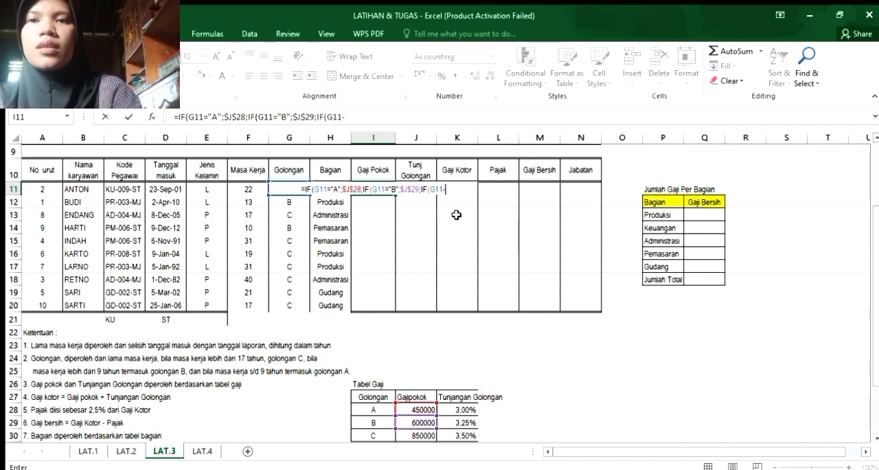
key("BackSpace")
type("=")
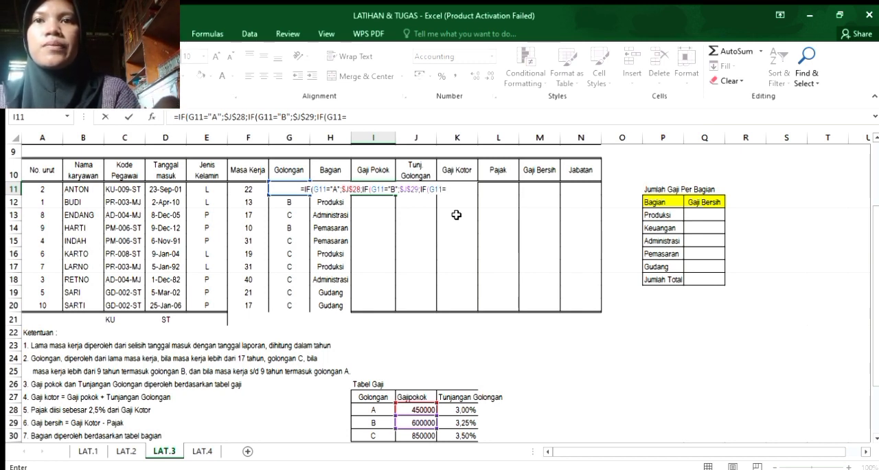
type("\"C\"")
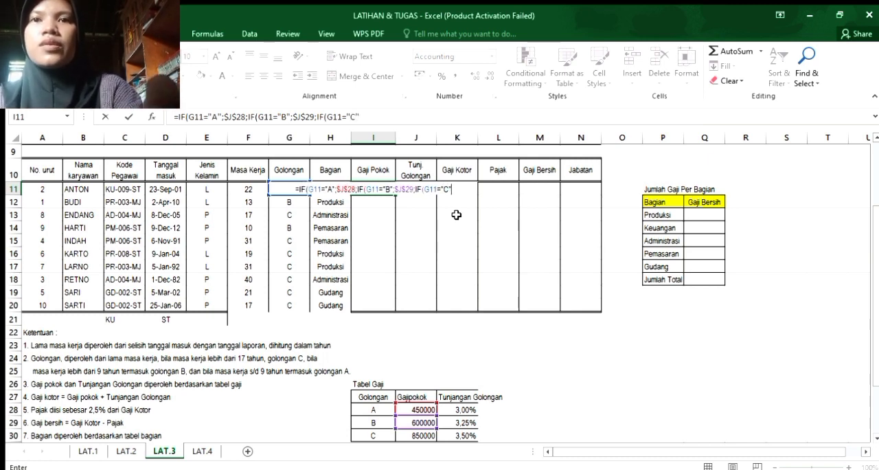
Complete the I11 formula with golongan C's Gajipokok as the absolute reference $J$30, and fill it down through I20.
left_click(410, 434)
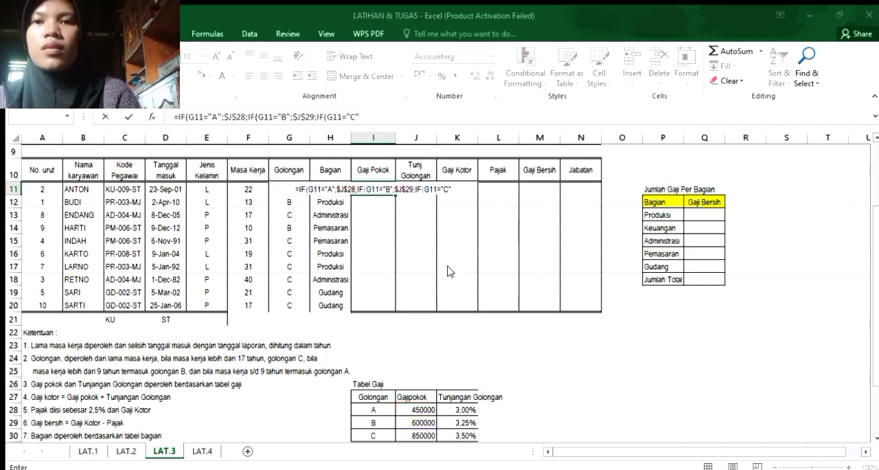
double_click(448, 190)
key("Home")
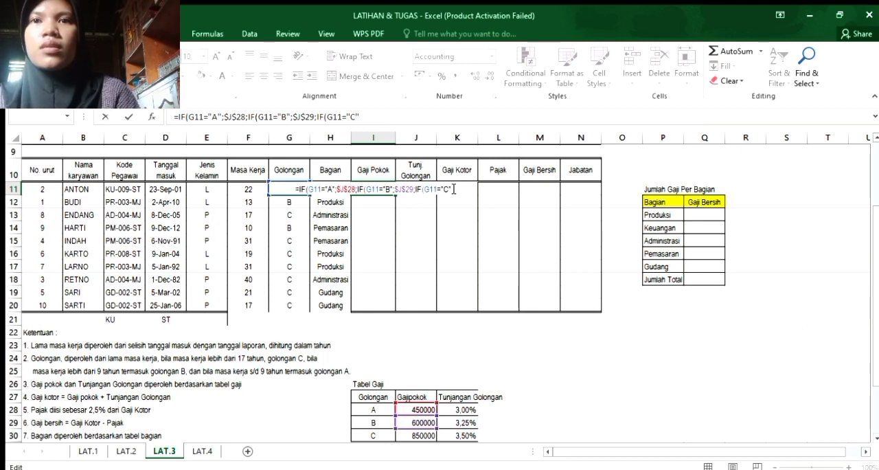
type(";")
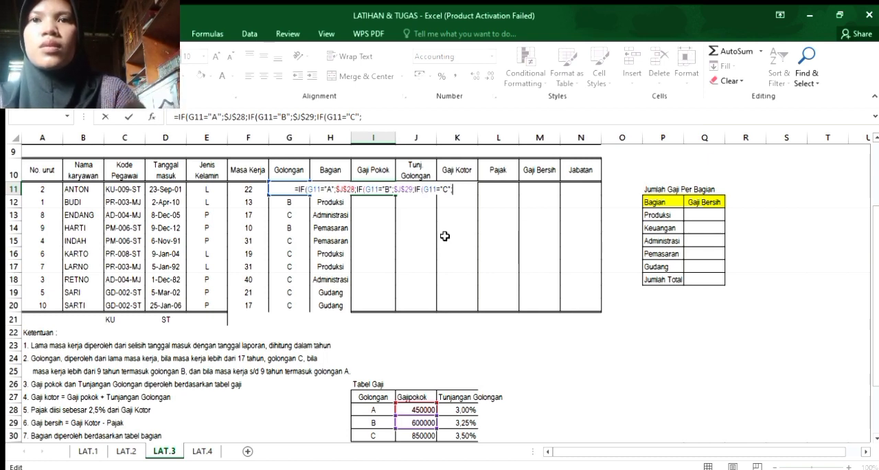
left_click(419, 435)
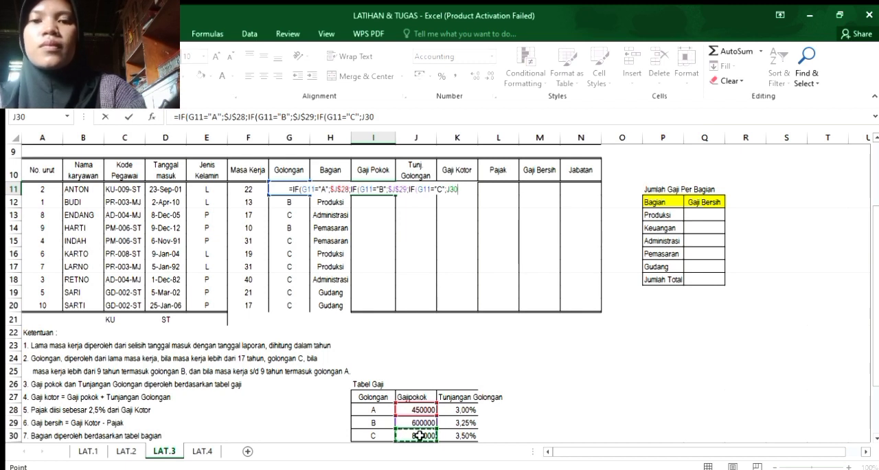
key("F4")
type(")))")
key("Return")
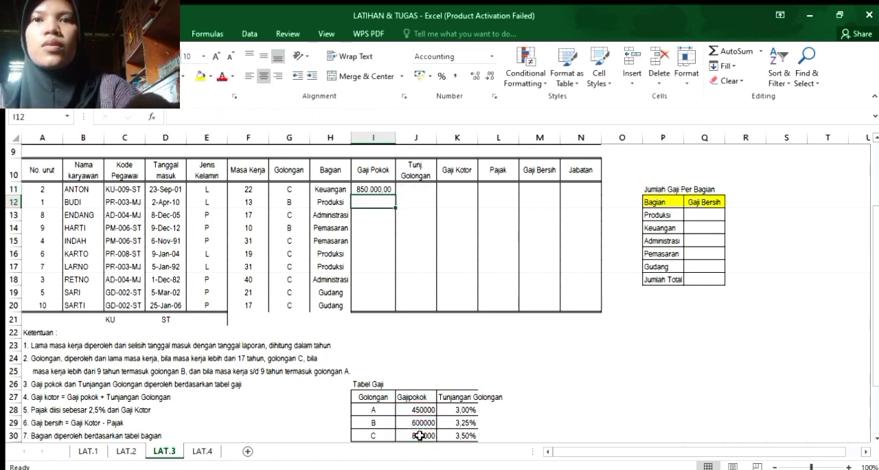
left_click(384, 188)
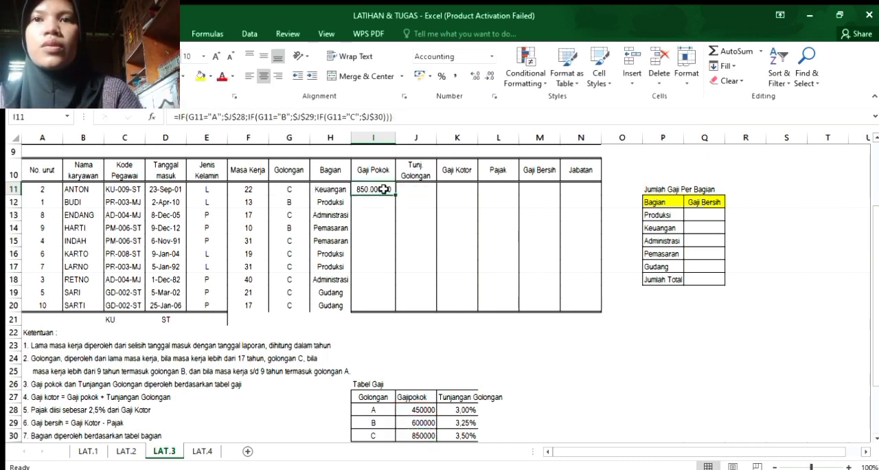
left_click_drag(395, 195, 392, 309)
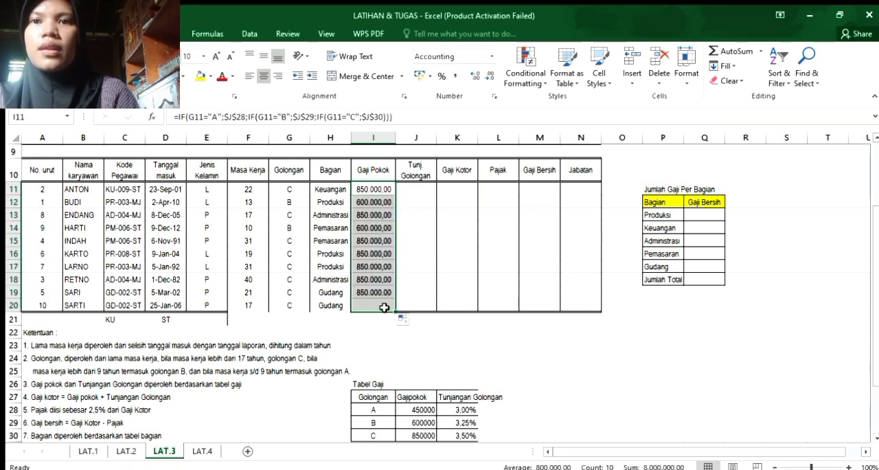
Start an IF formula in Tunj. Golongan cell J11 that tests whether Golongan cell G11 equals "A".
left_click(408, 194)
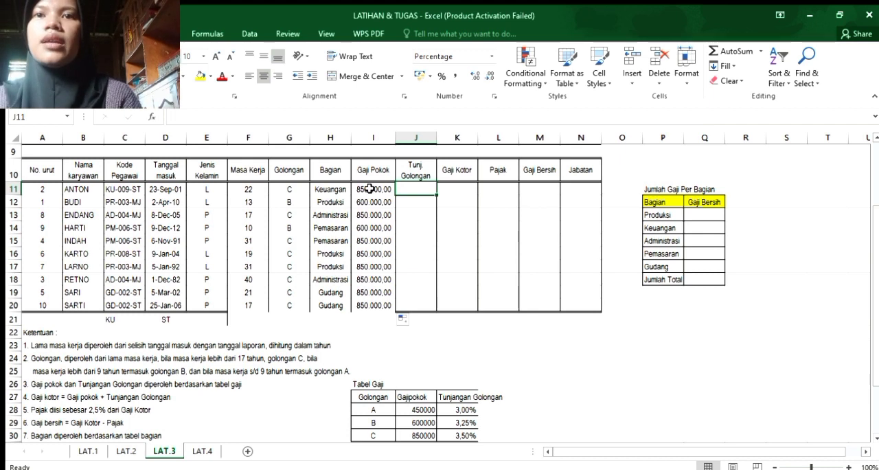
left_click_drag(876, 239, 876, 254)
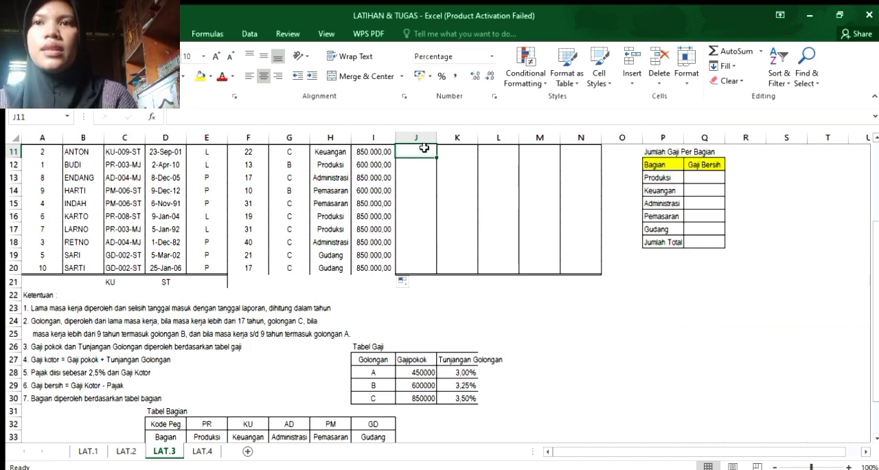
type("=")
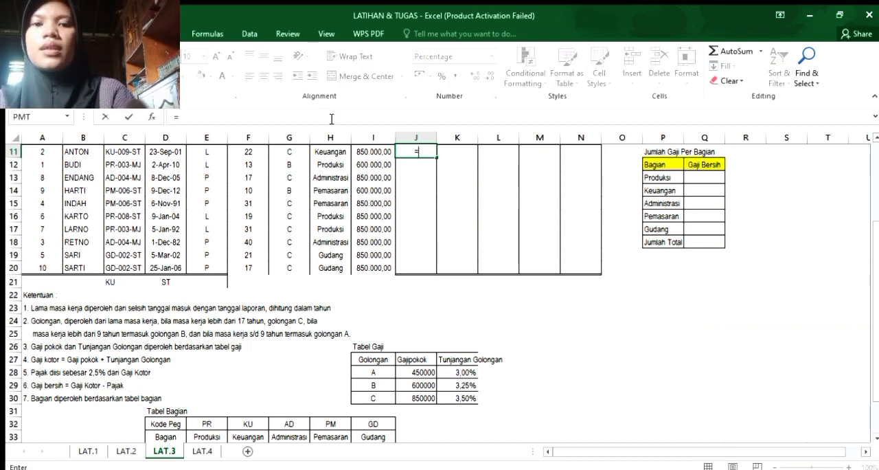
left_click(281, 151)
key("BackSpace")
key("BackSpace")
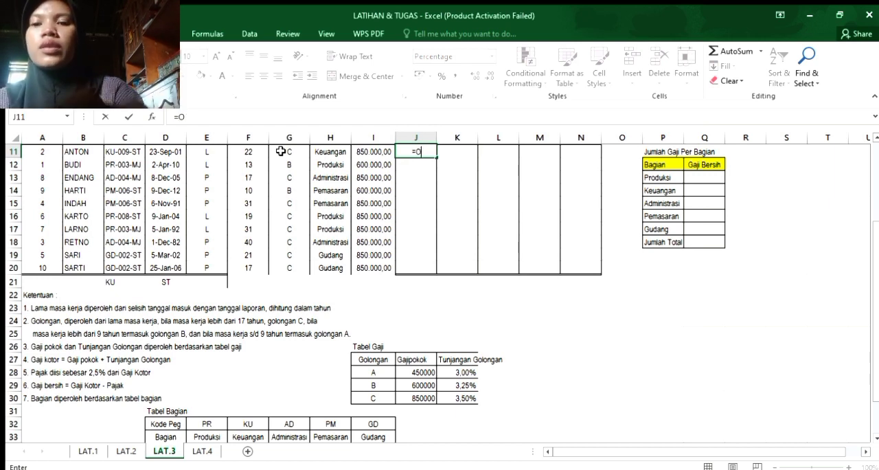
key("BackSpace")
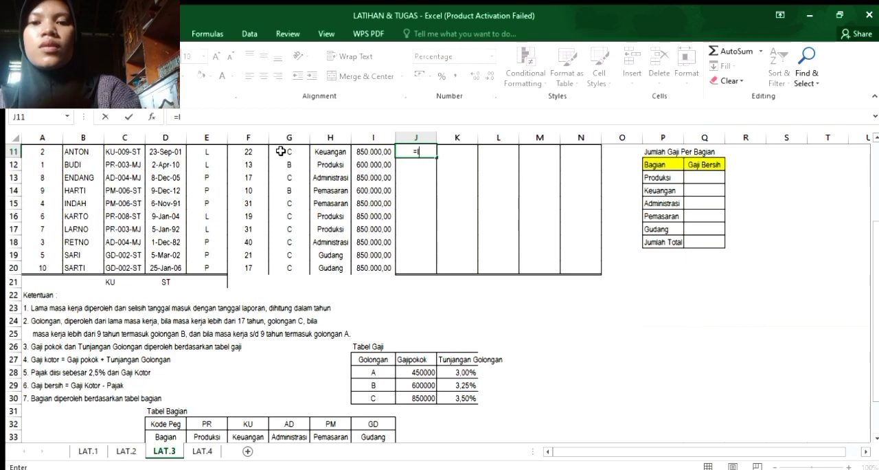
type("(")
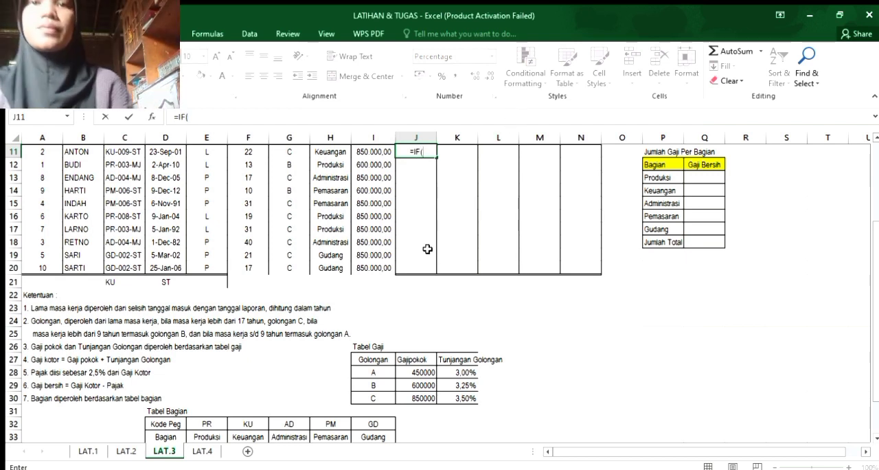
left_click(293, 151)
type("=")
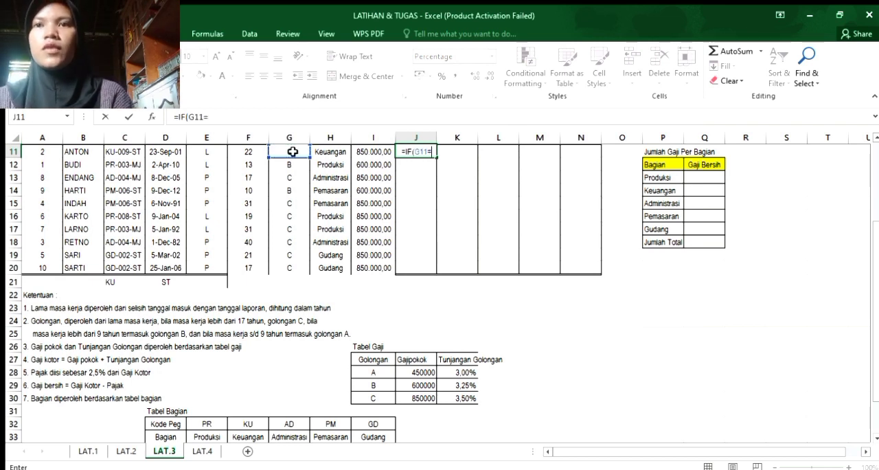
type("\"A")
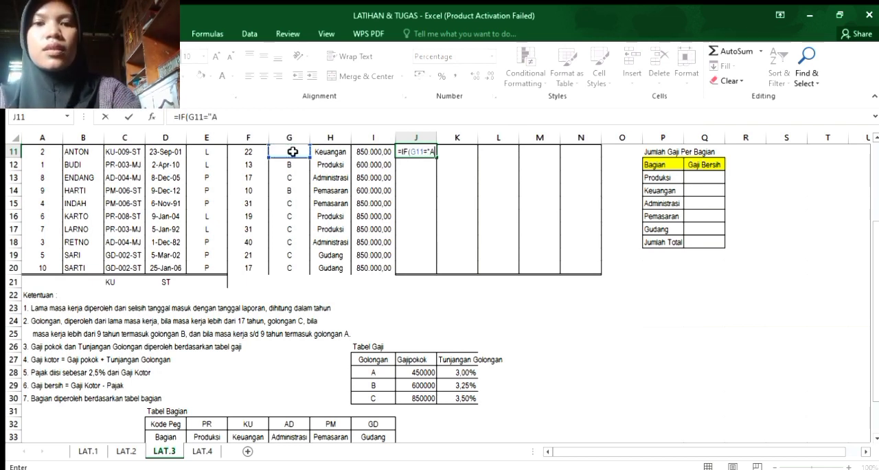
type("\";")
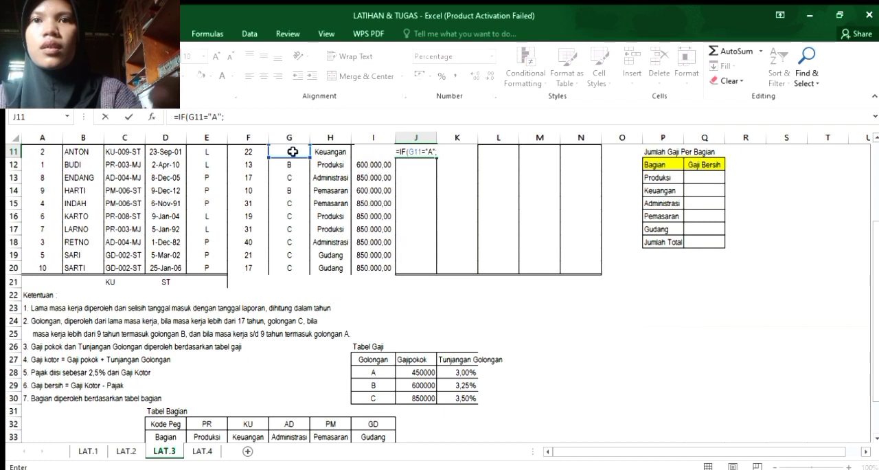
Make the first IF in J11 return golongan A's Tunjangan Golongan from Tabel Gaji as the absolute reference $K$28 when true.
left_click(458, 371)
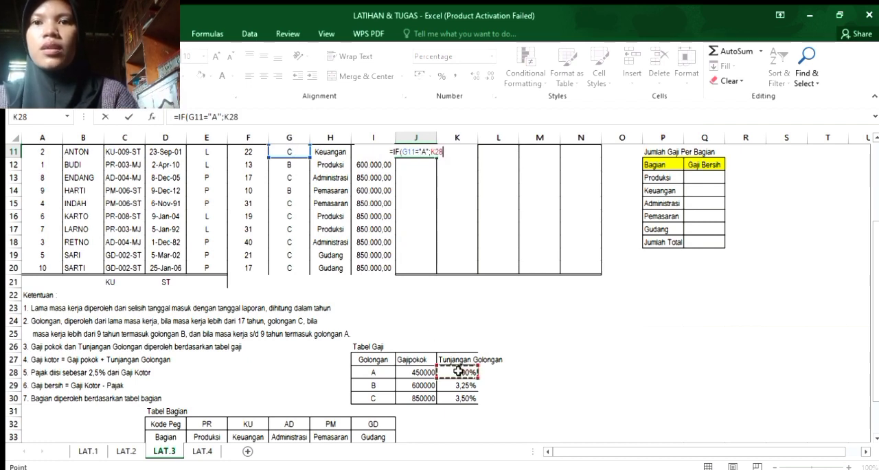
key("F4")
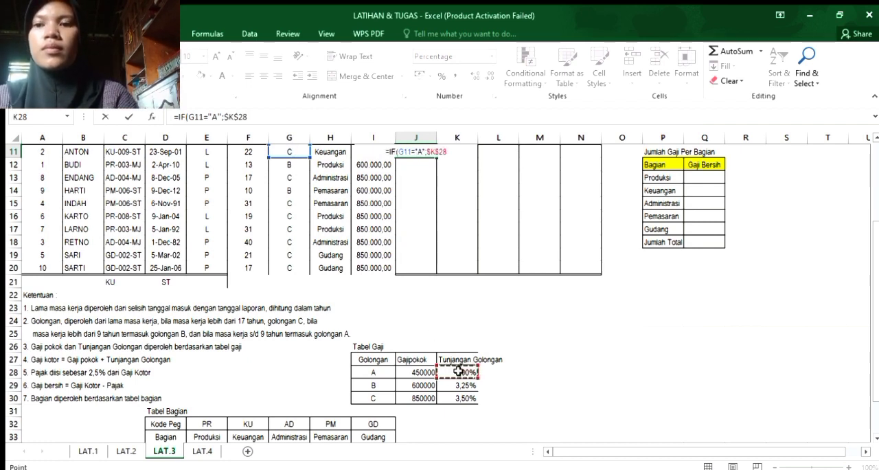
type(";")
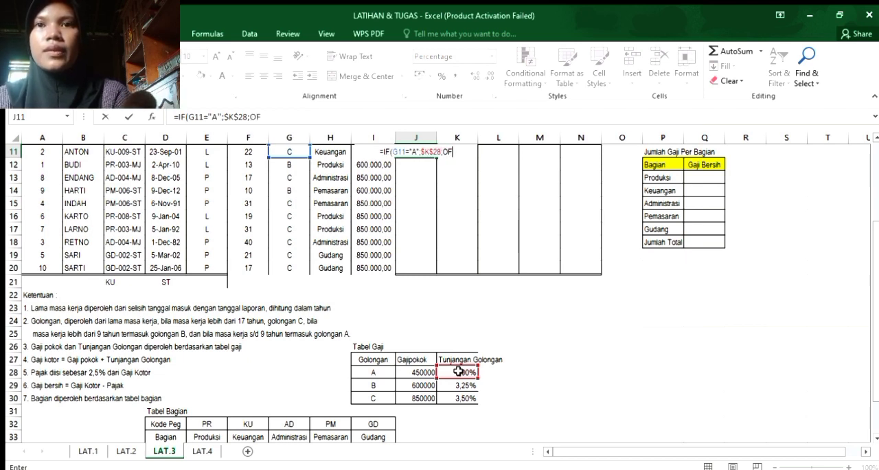
Nest a second IF in the J11 formula that returns golongan B's allowance as the absolute reference $K$29 when G11 equals "B".
type("IF")
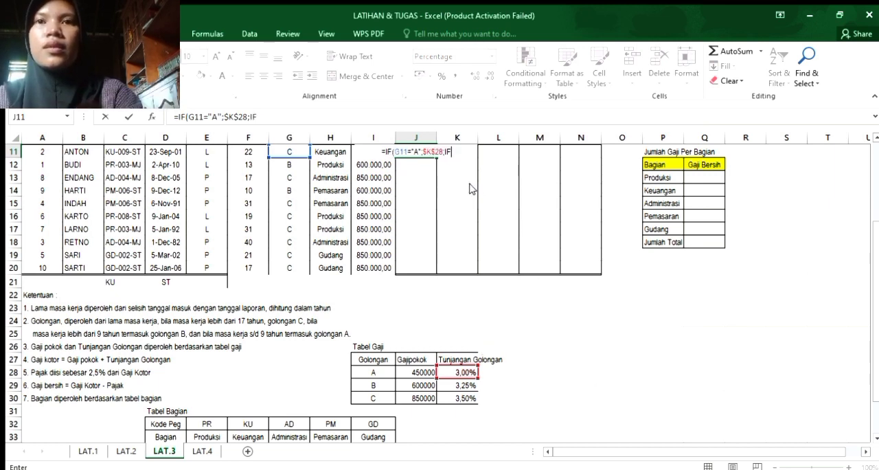
type("(")
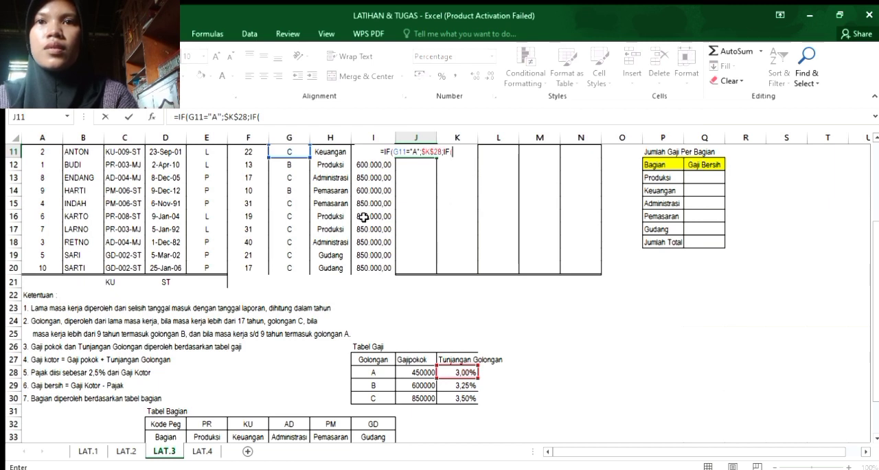
left_click(287, 149)
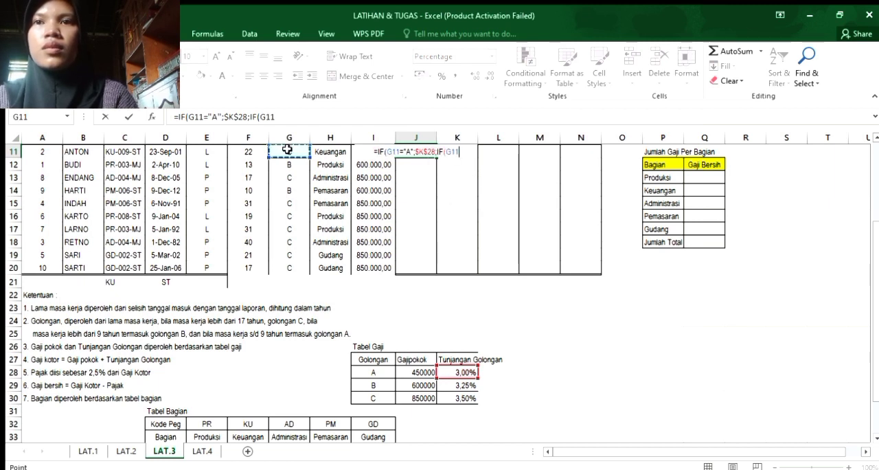
type("=")
type("\"B\"")
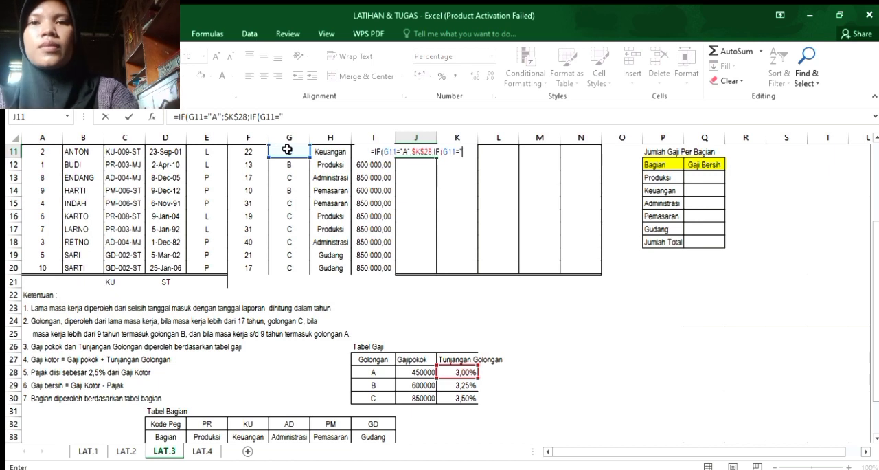
type(";")
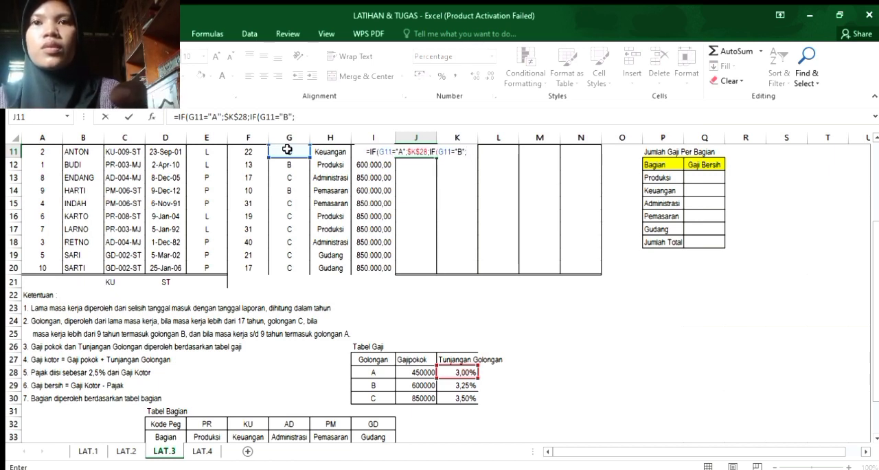
left_click(456, 387)
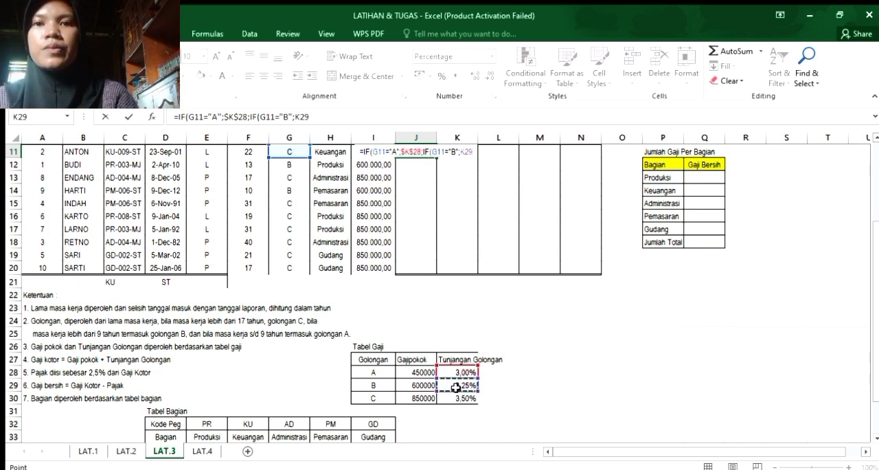
key("F4")
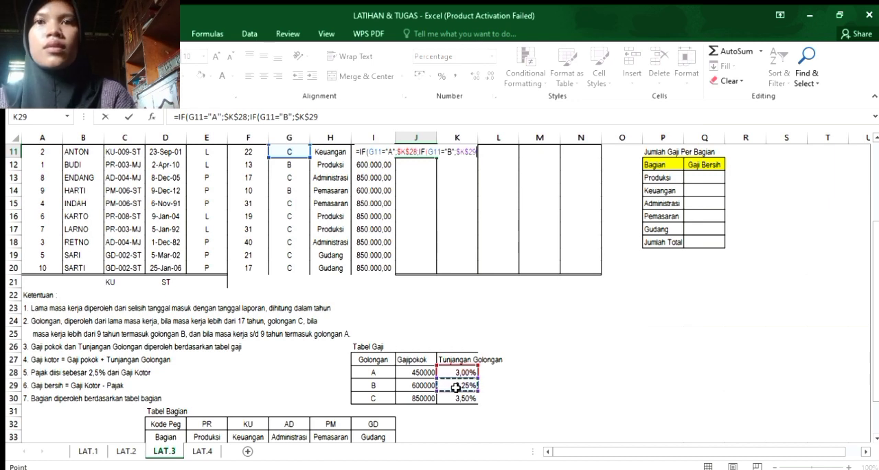
type(";")
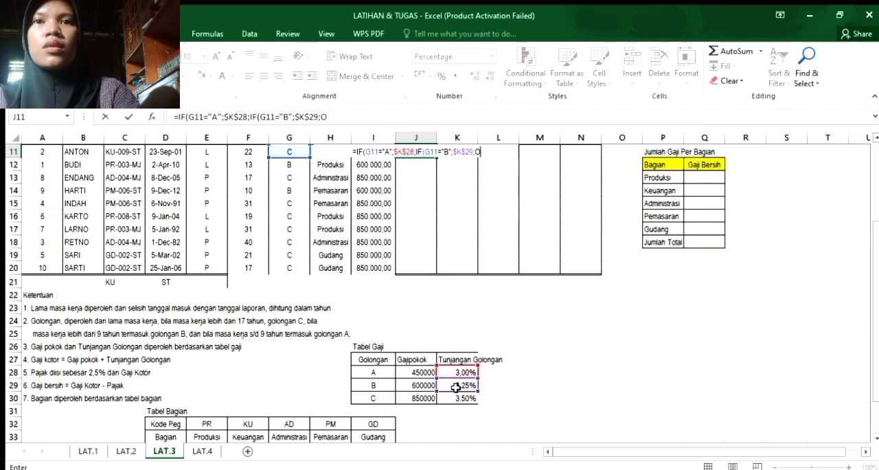
type("O")
Complete the J11 formula with a third IF that returns golongan C's allowance as the absolute reference $K$30 when G11 equals "C".
key("BackSpace")
type("IF")
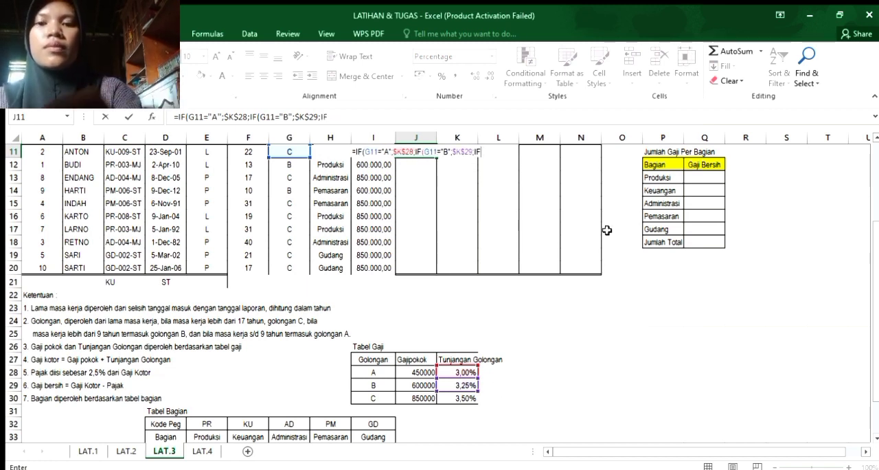
type("(")
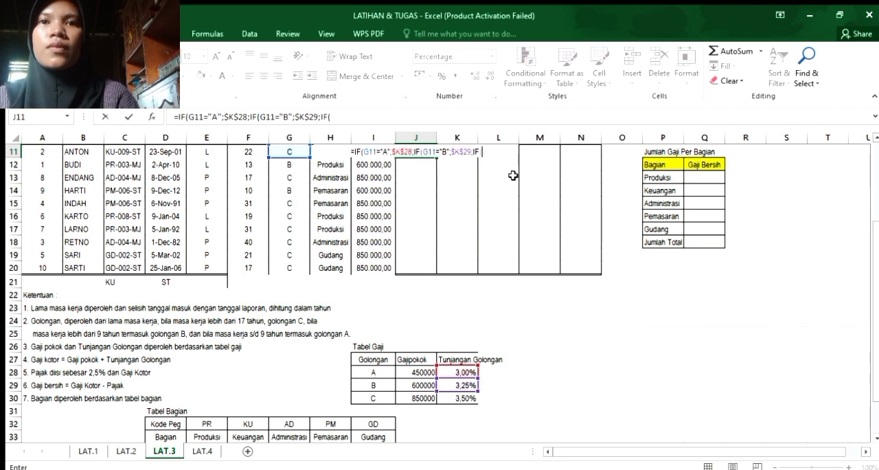
left_click(294, 152)
type("=\"")
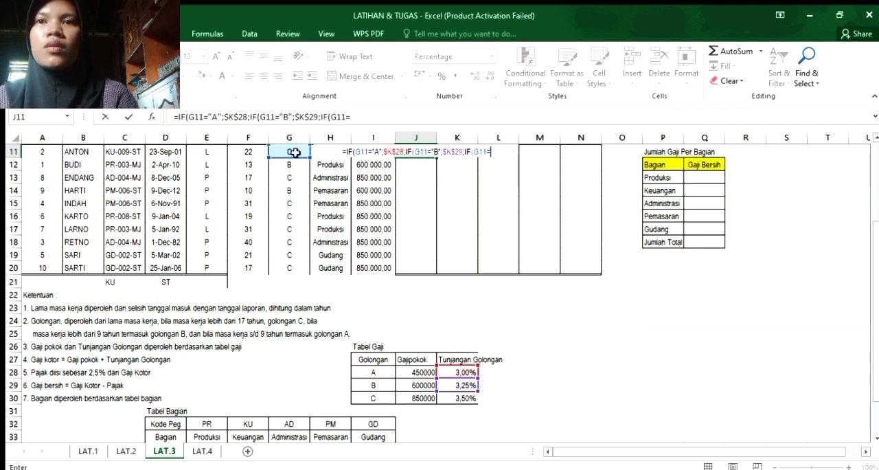
type("V")
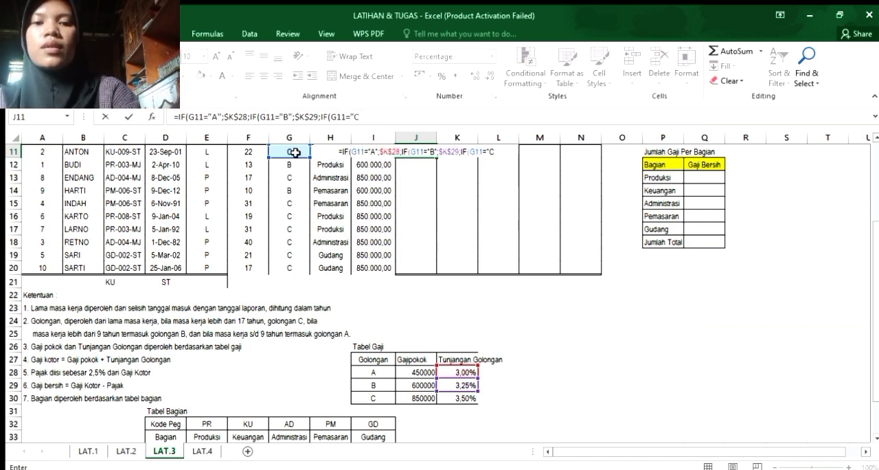
type("\";")
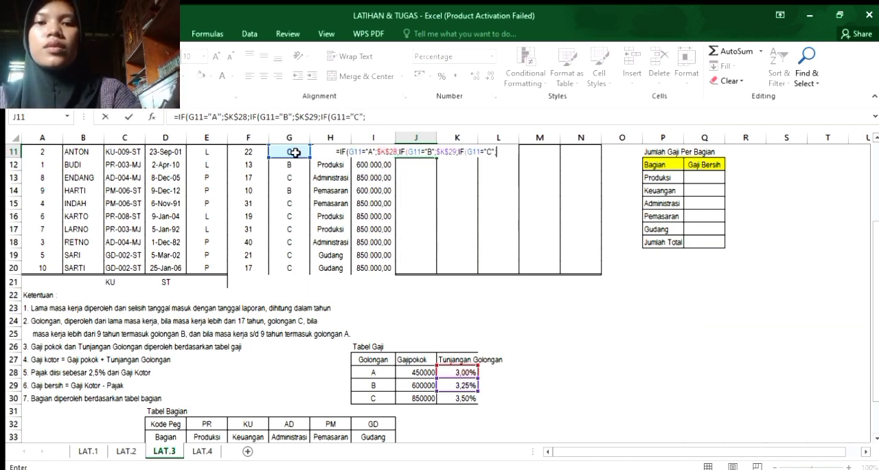
left_click(450, 397)
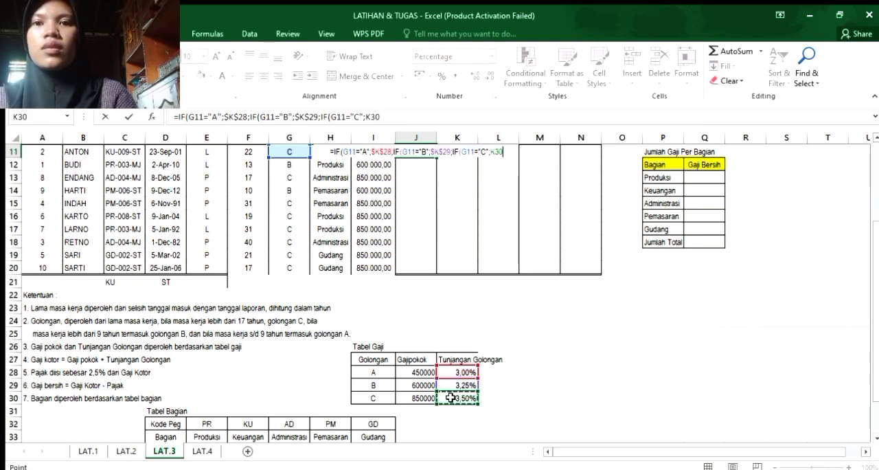
type(")))")
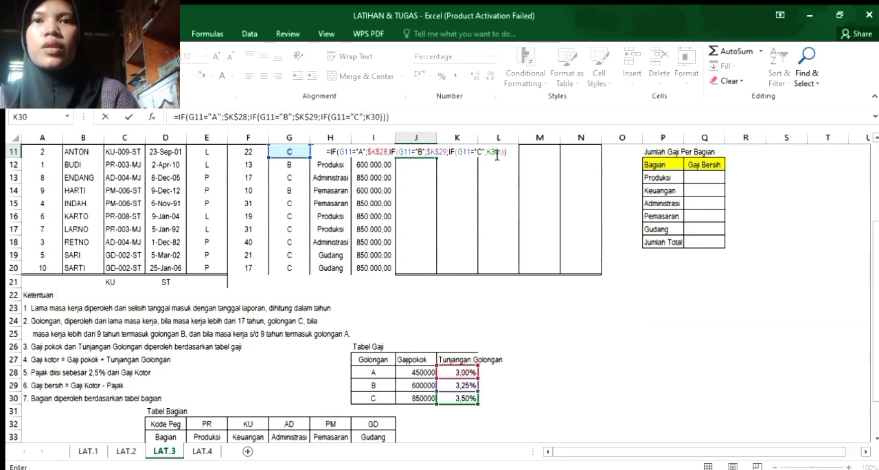
key("F4")
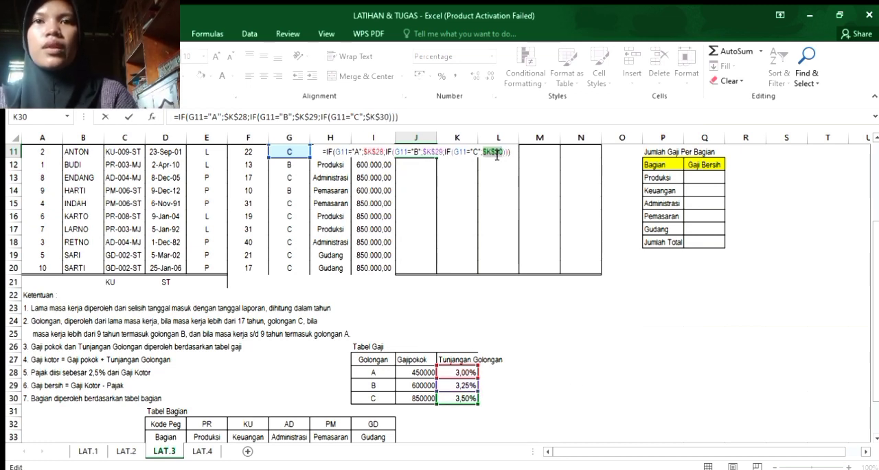
key("Return")
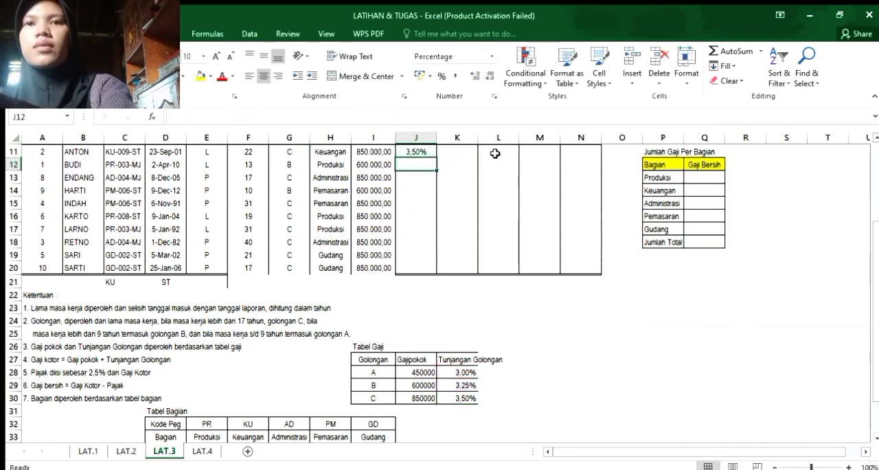
Fill the Tunj. Golongan formula from J11 down through J20.
left_click(412, 155)
left_click_drag(436, 158, 434, 274)
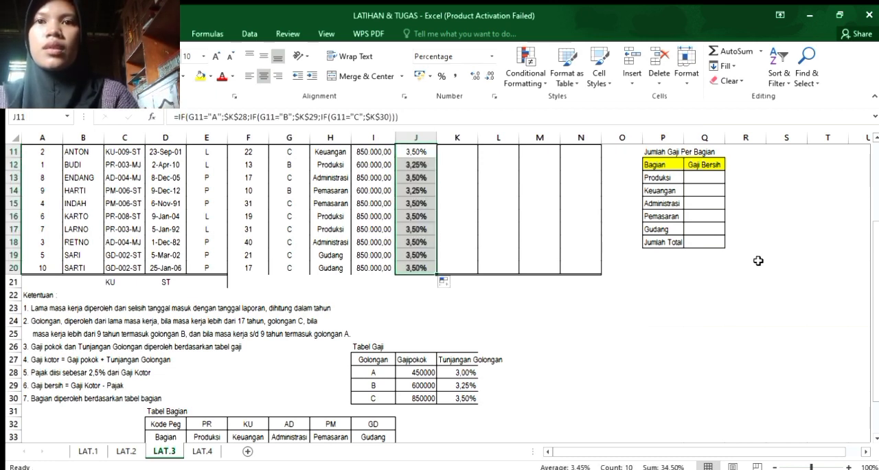
key("Return")
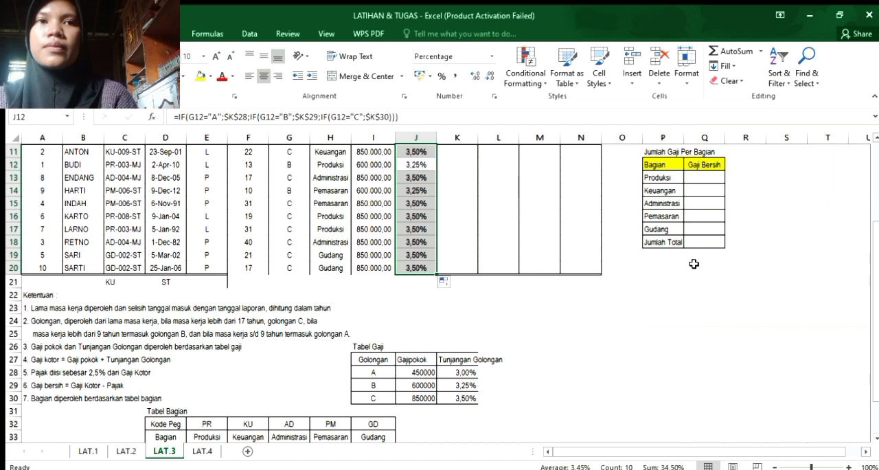
left_click(775, 239)
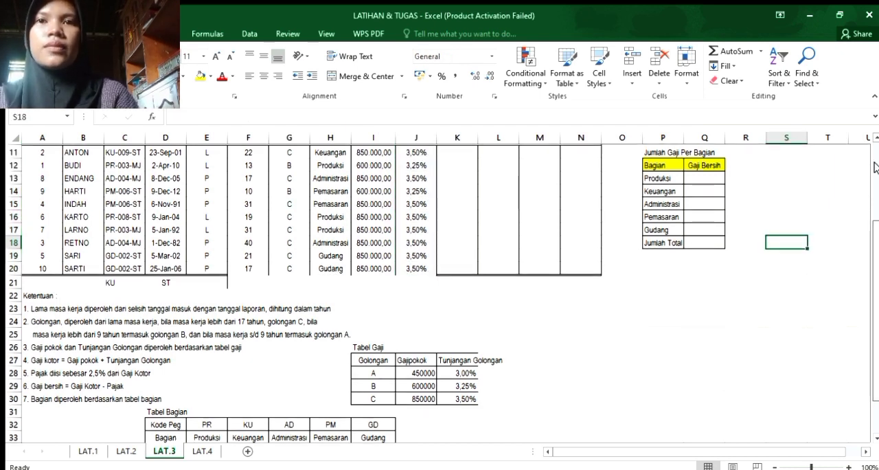
Enter the Gaji Kotor formula =I11-J11 in K11 and fill it down through K20.
scroll(876, 259, "up", 4)
left_click(464, 293)
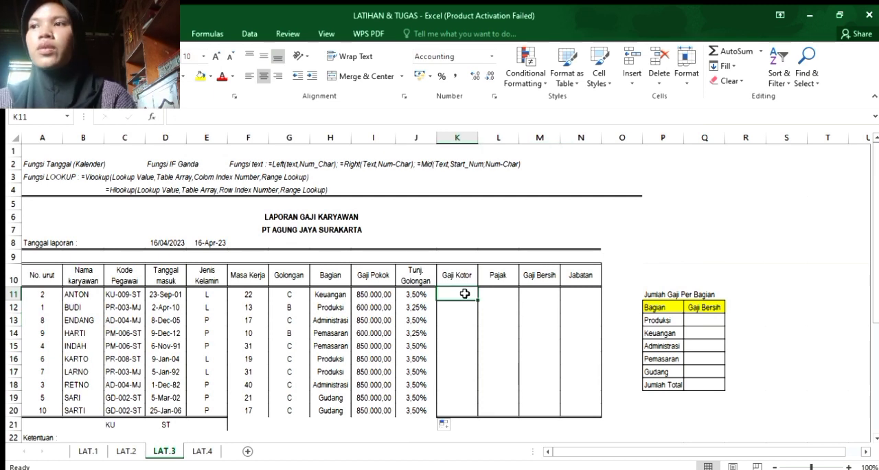
type("=")
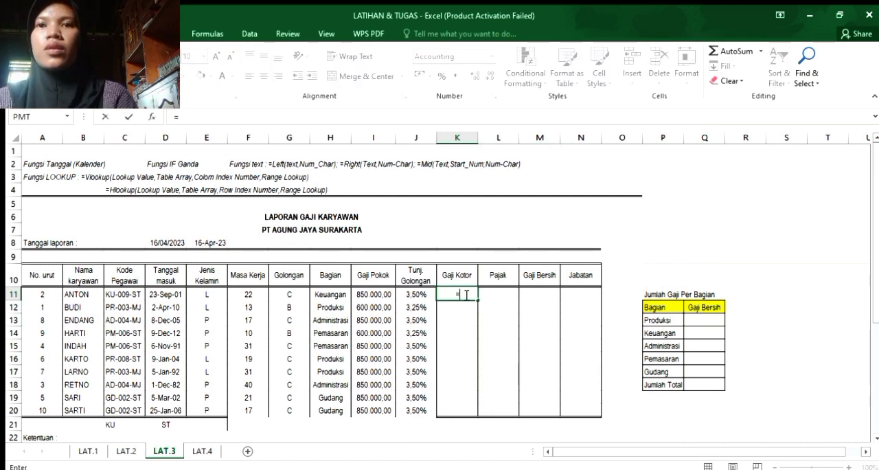
left_click(380, 293)
type("-")
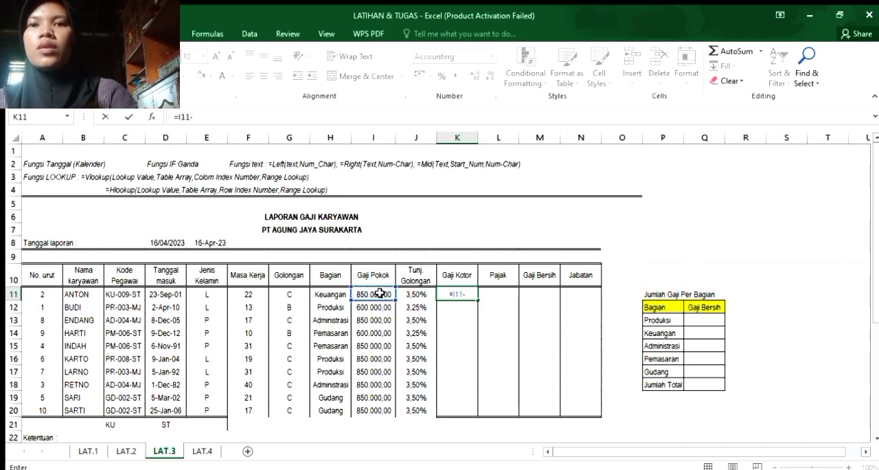
left_click(407, 293)
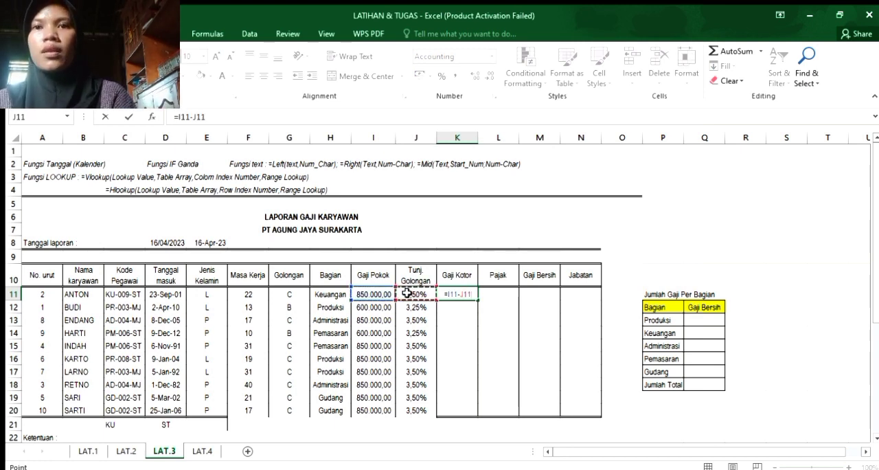
key("Return")
left_click(443, 294)
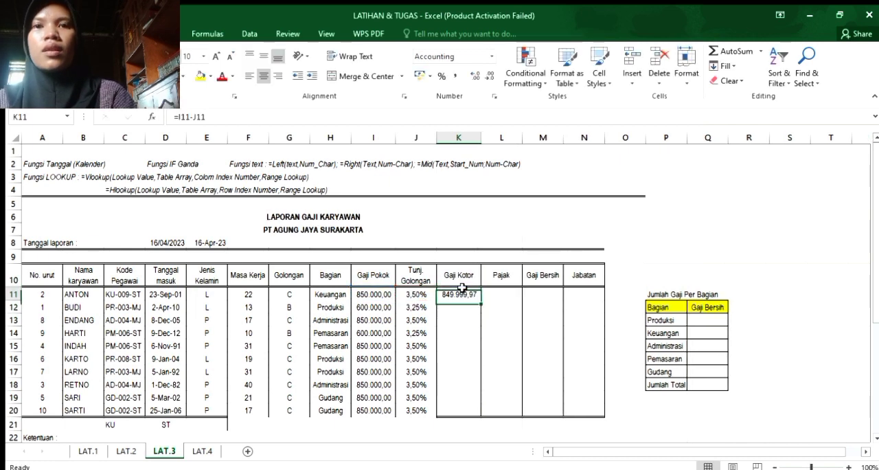
left_click_drag(480, 301, 475, 411)
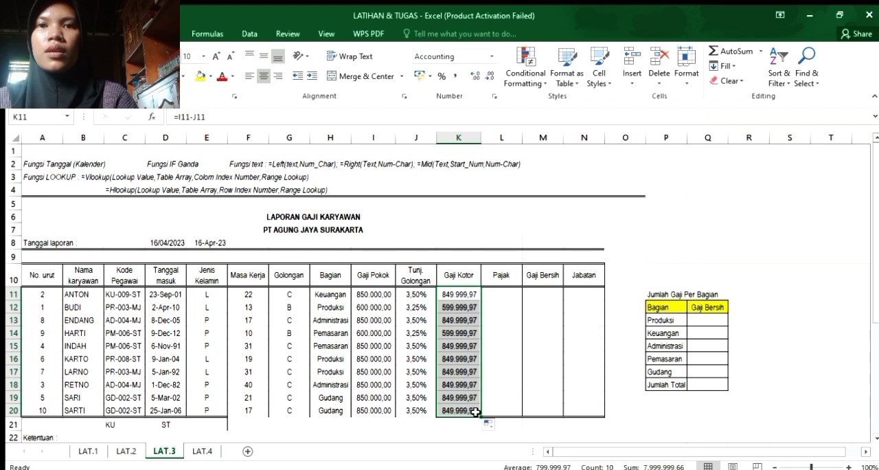
Enter the Pajak formula =K11*2,5% in L11, following the tax rule in the Ketentuan notes.
left_click(497, 281)
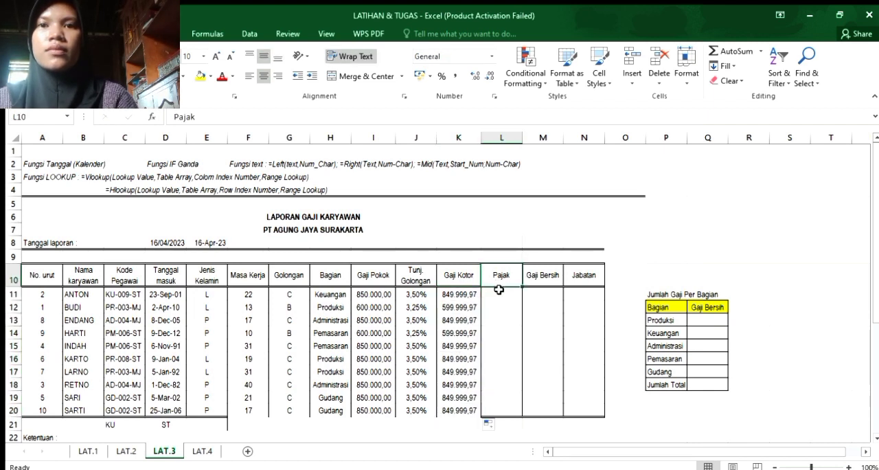
left_click(498, 290)
type("=")
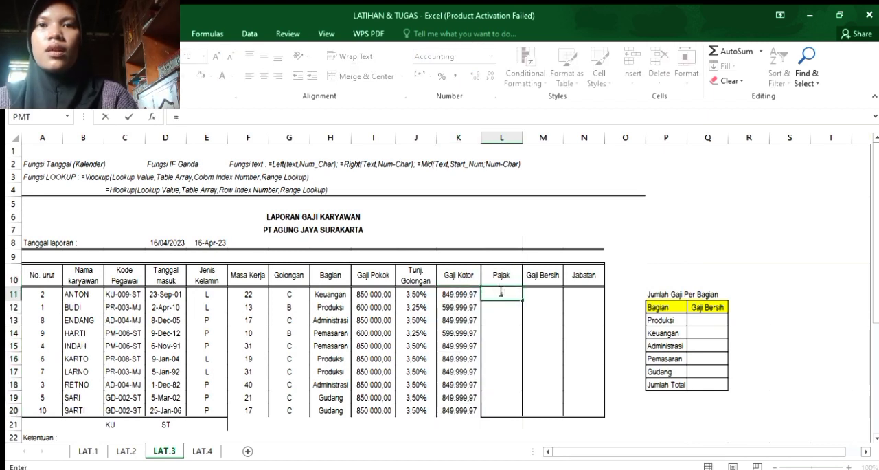
key("BackSpace")
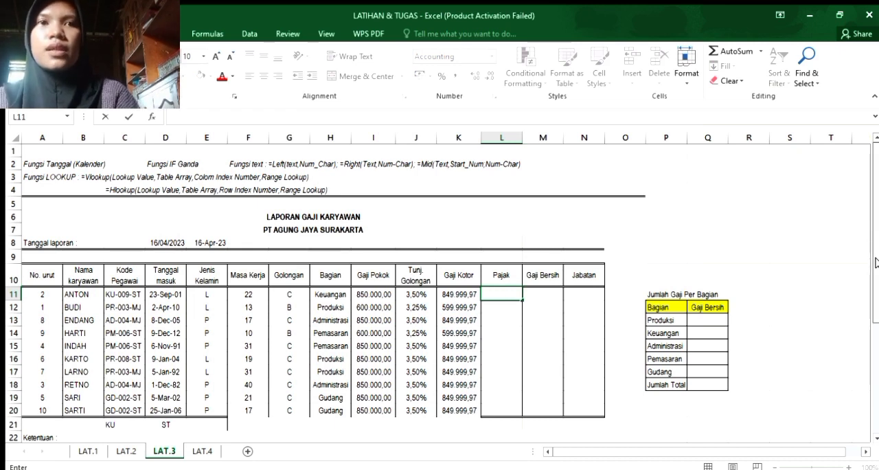
scroll(866, 357, "down", 5)
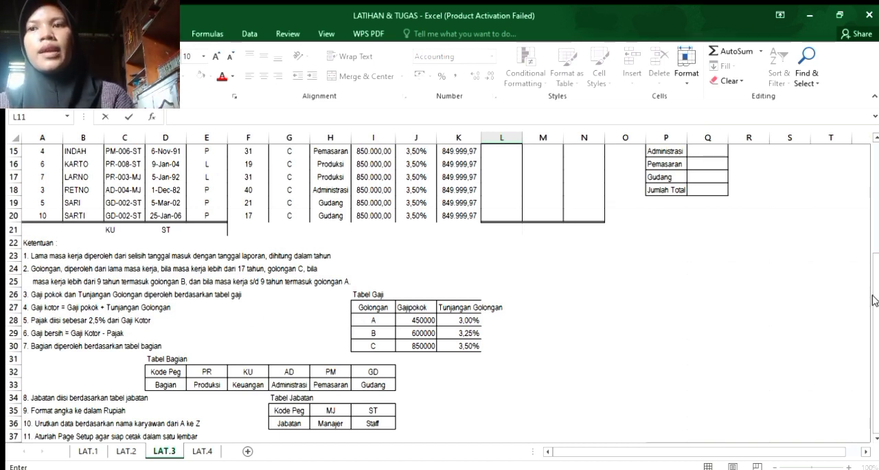
scroll(864, 160, "up", 5)
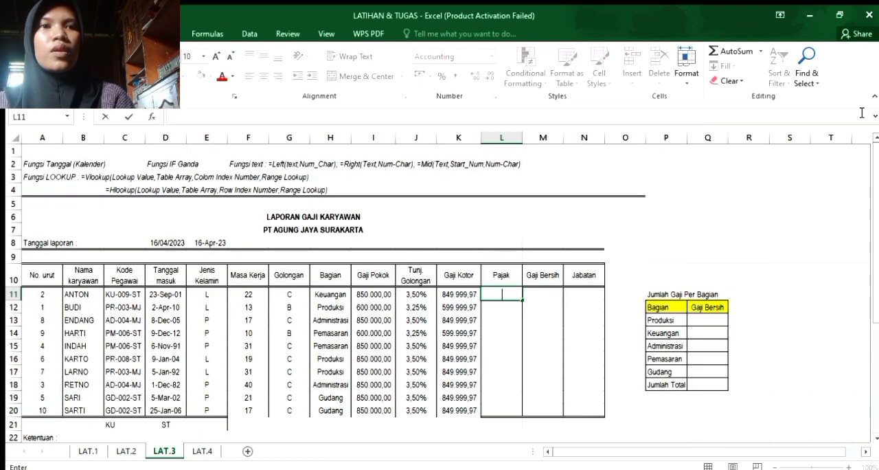
type("=")
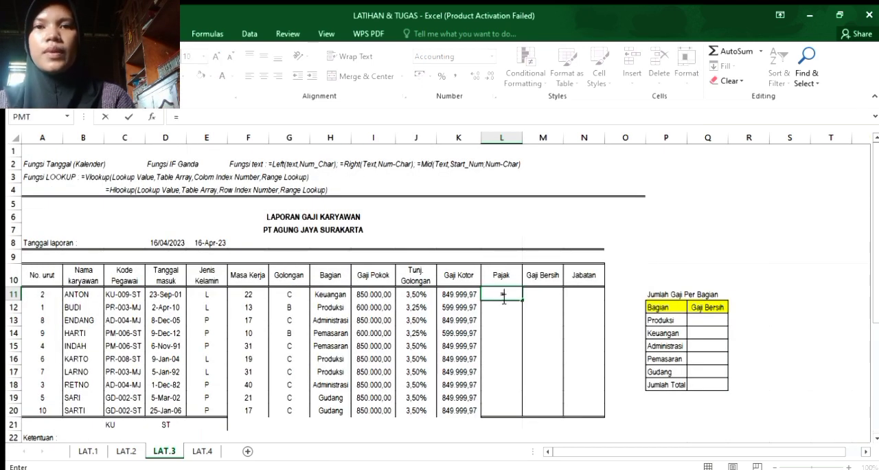
left_click(450, 294)
type("*")
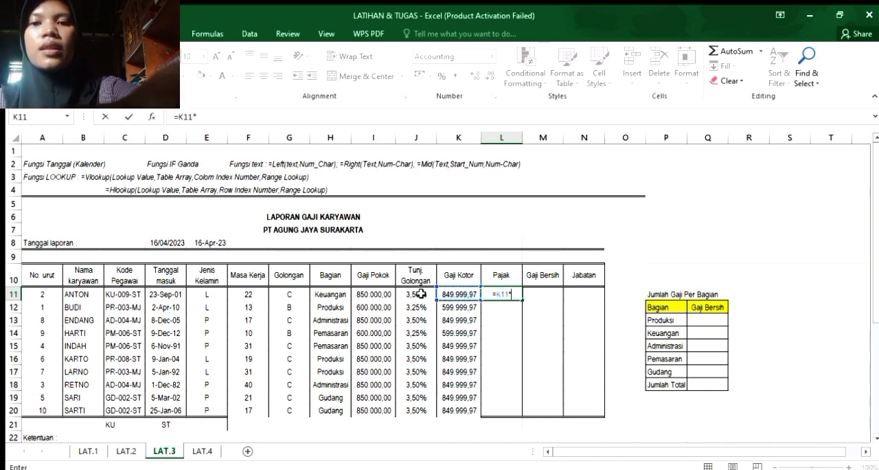
type("2")
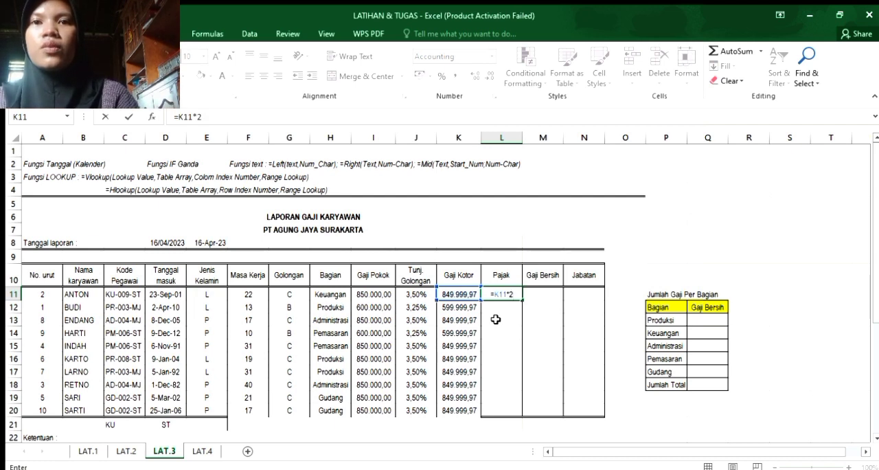
type(",")
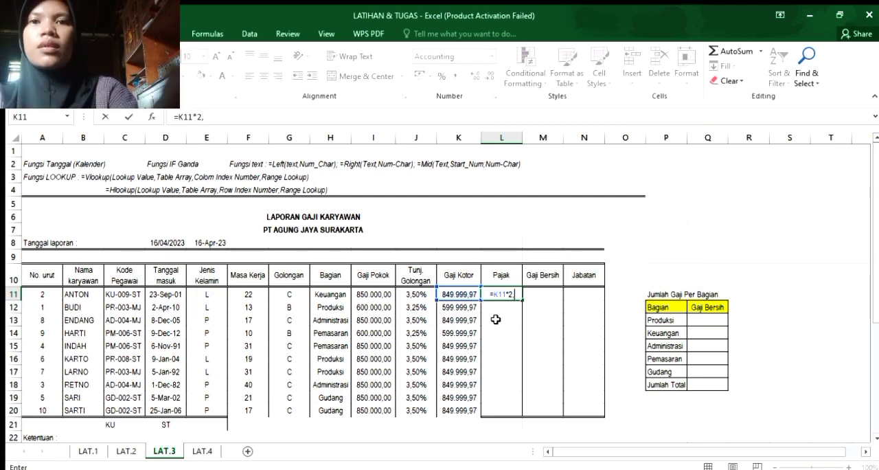
type("4")
key("BackSpace")
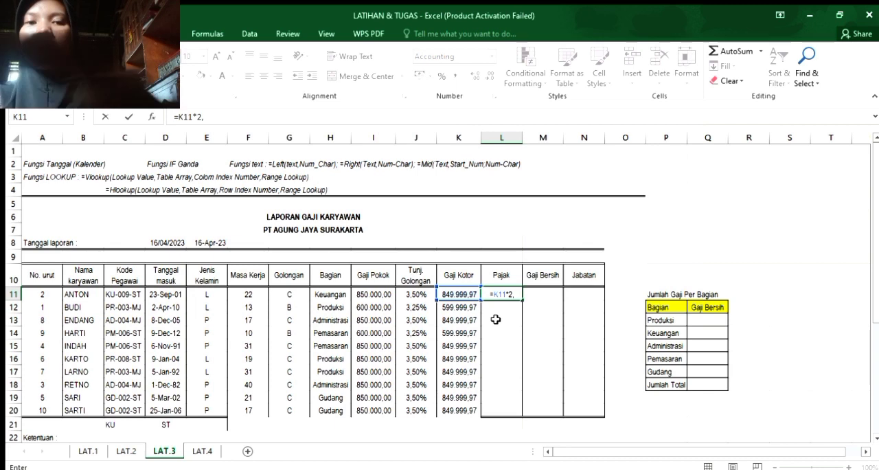
type("5")
key("BackSpace")
type("5")
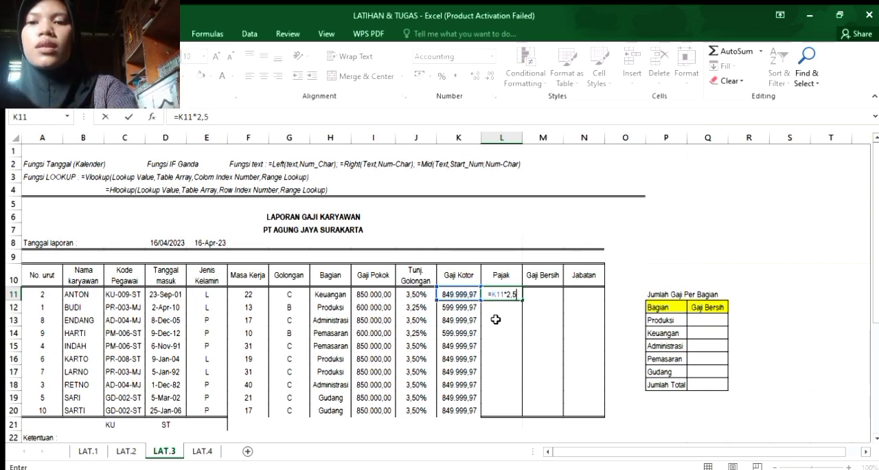
type("%")
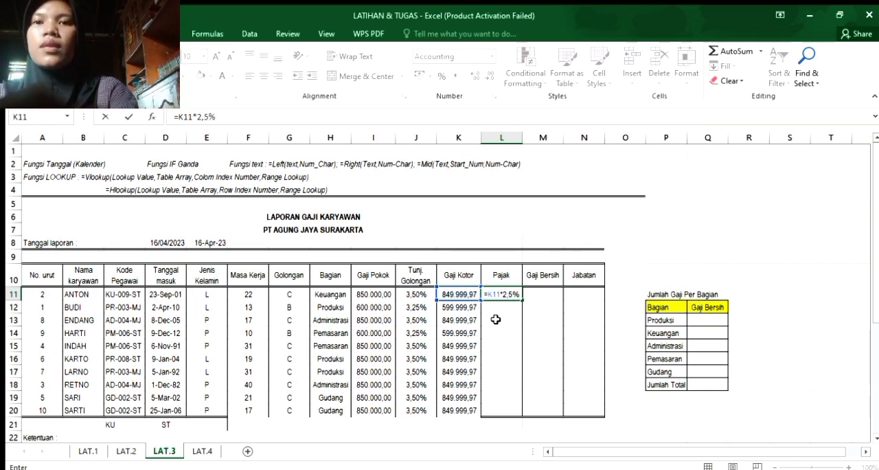
key("Return")
Fill the Pajak formula from L11 down through L20.
left_click(505, 294)
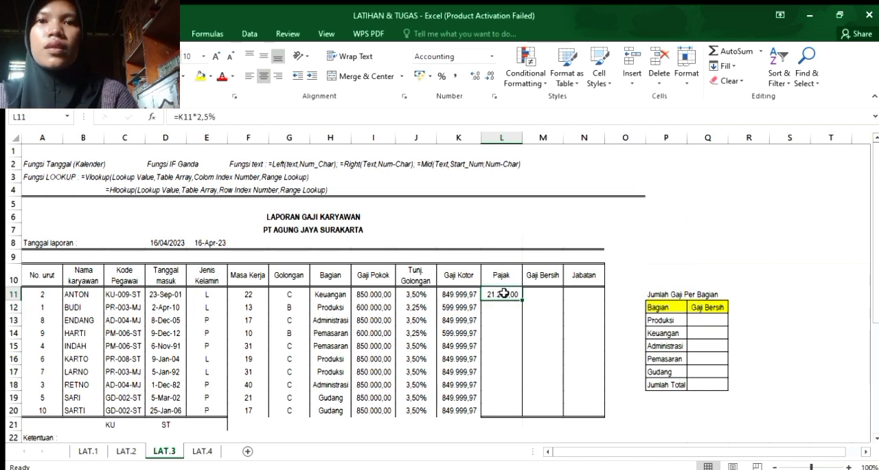
left_click_drag(522, 300, 511, 418)
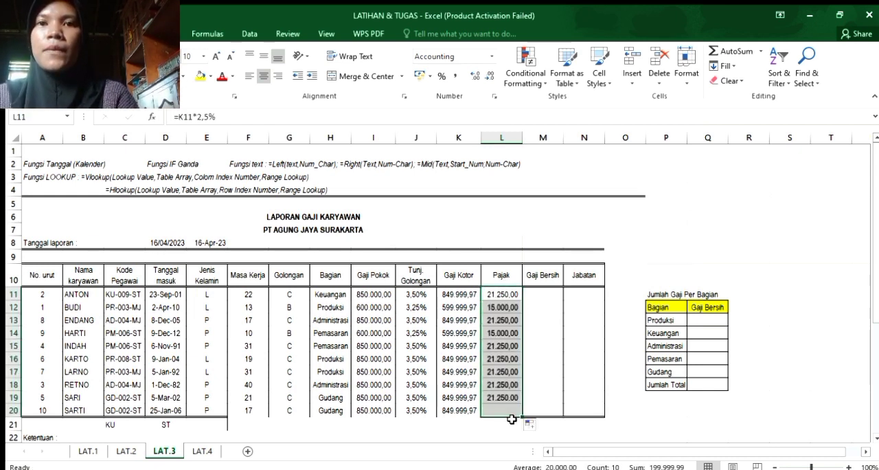
left_click(556, 375)
Enter the Gaji Bersih formula =K11-L11 in M11 and fill it down through M20.
left_click(536, 292)
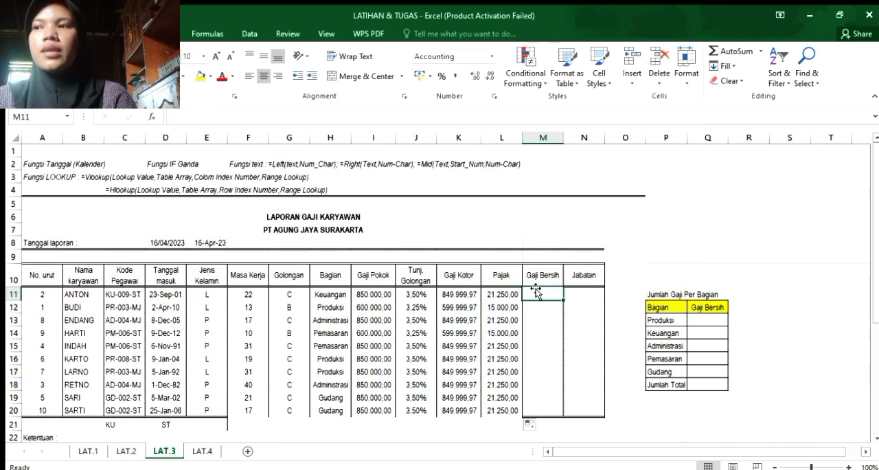
type("=")
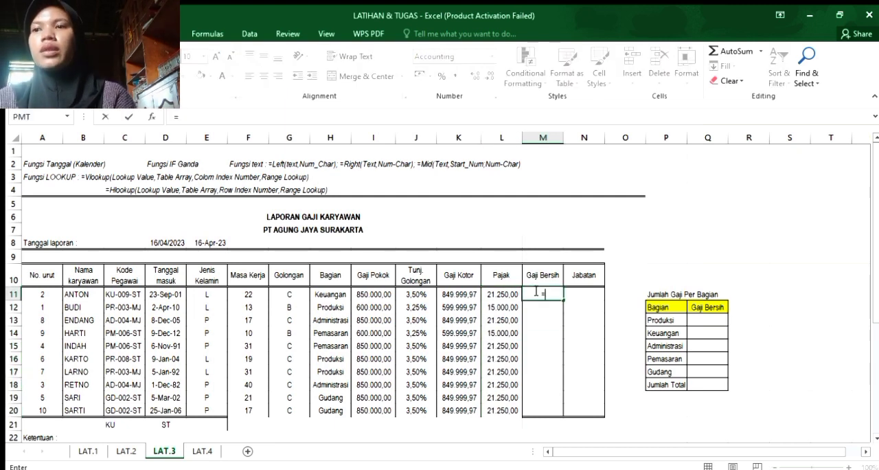
left_click(471, 293)
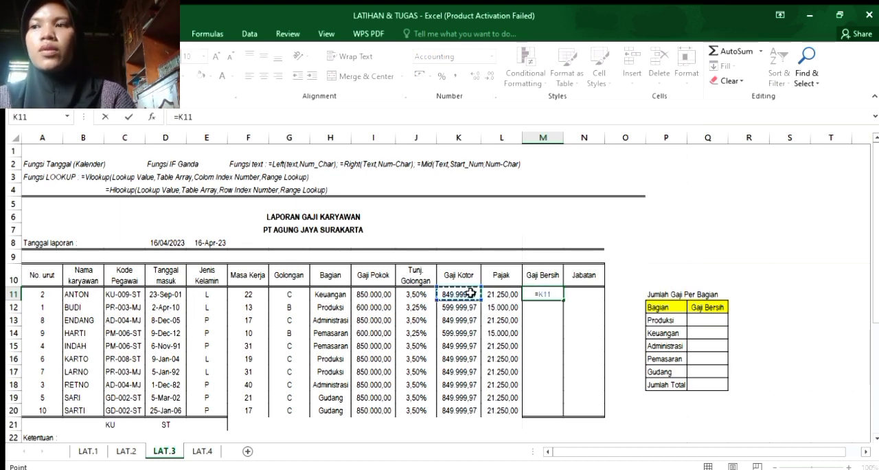
type("-")
left_click(497, 293)
key("Return")
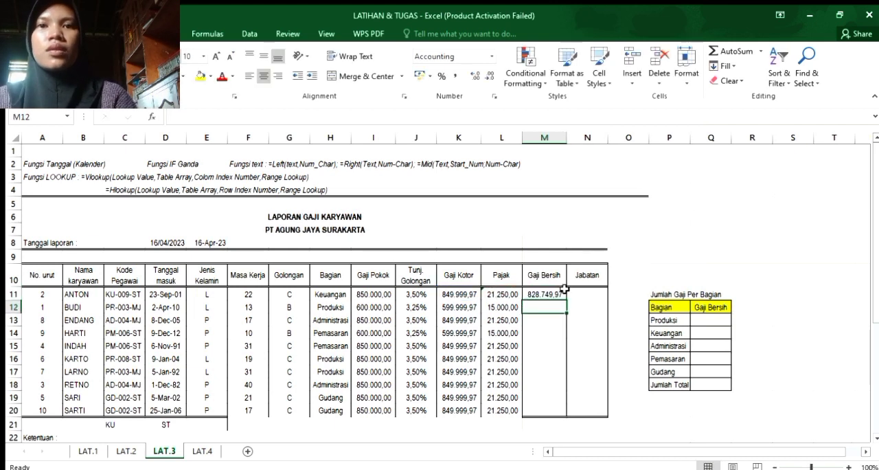
left_click(559, 292)
left_click_drag(564, 300, 565, 410)
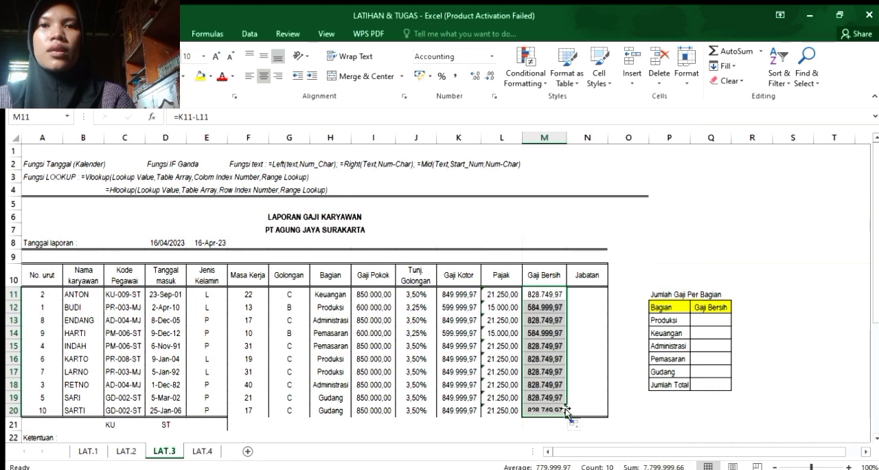
Start an HLOOKUP formula in N11 for the first employee's Jabatan.
left_click(586, 296)
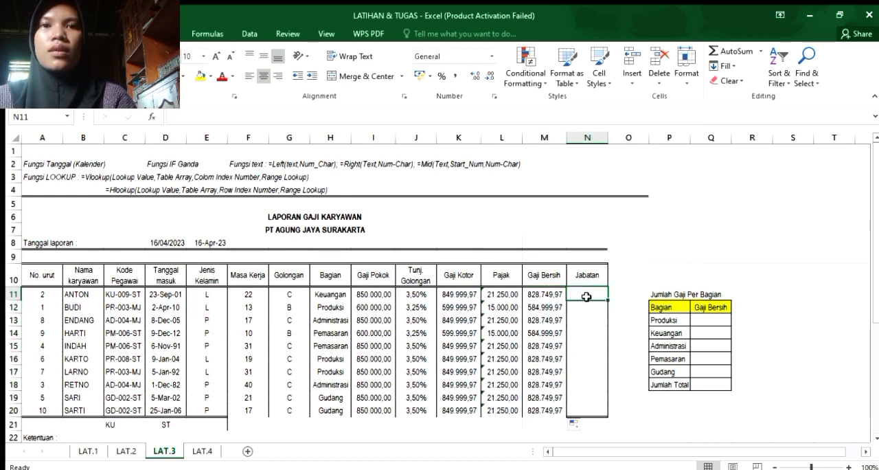
type("=")
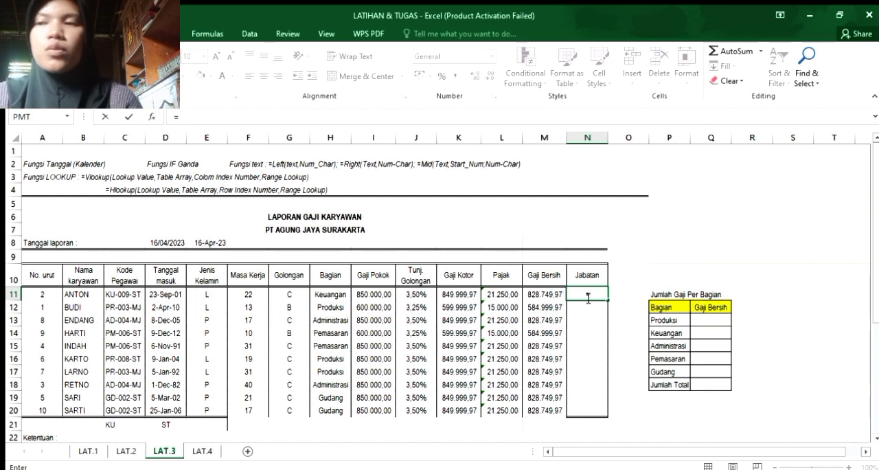
type("HLO")
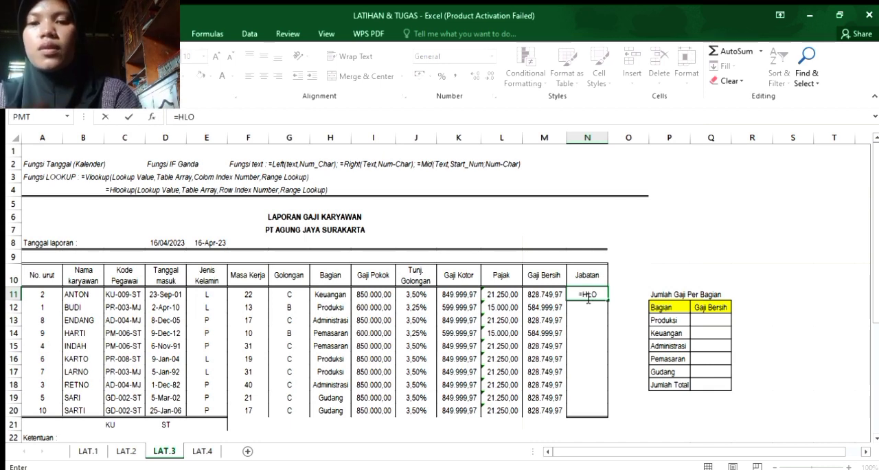
type("OKUP(")
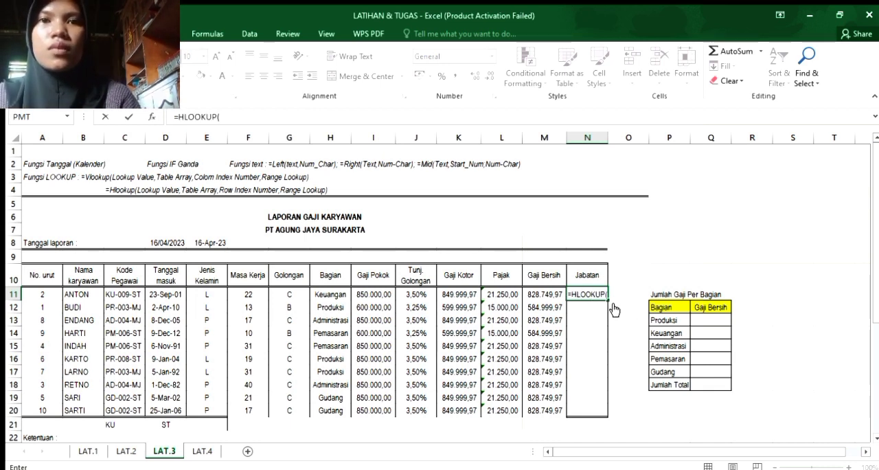
type(")")
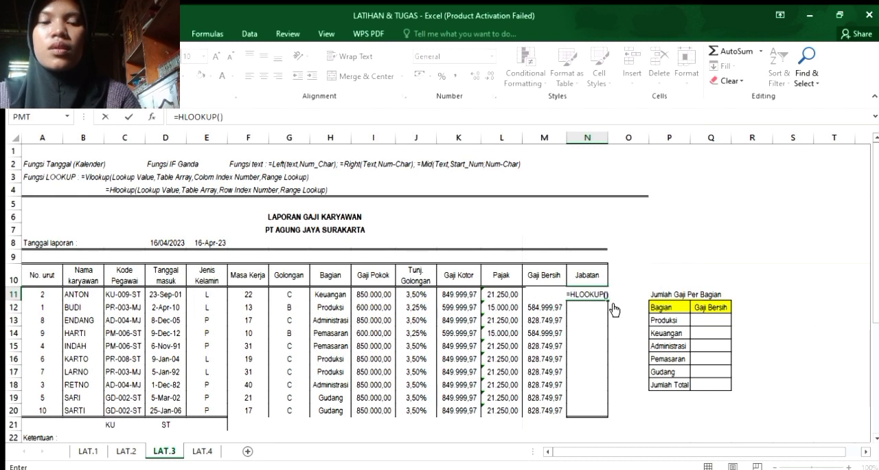
key("BackSpace")
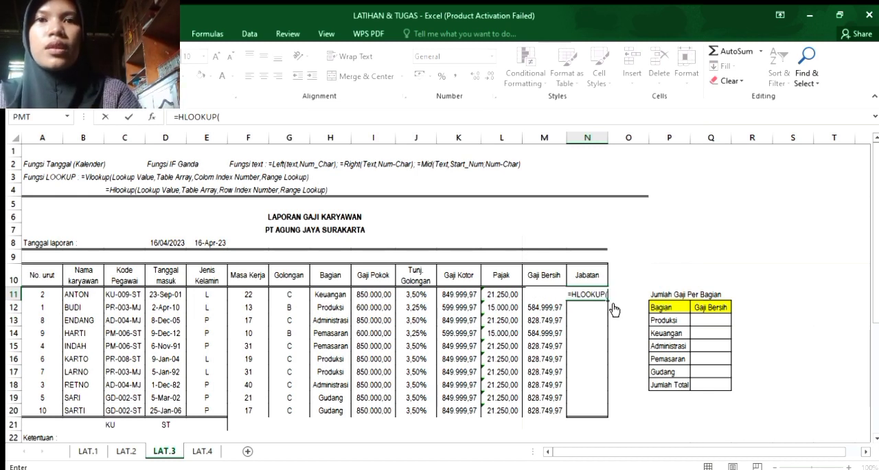
Nest a RIGHT function as the lookup value of the HLOOKUP formula in N11.
type("ROH")
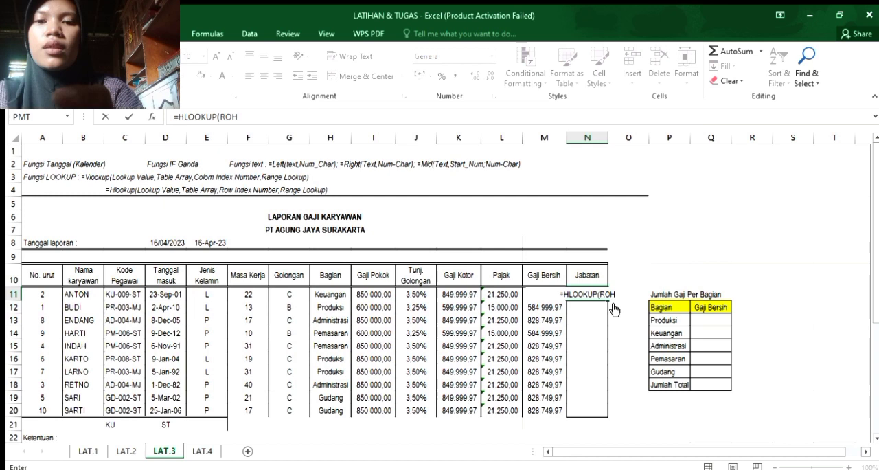
type("G")
type("=I")
key("BackSpace")
key("BackSpace")
key("BackSpace")
type("IGHT(")
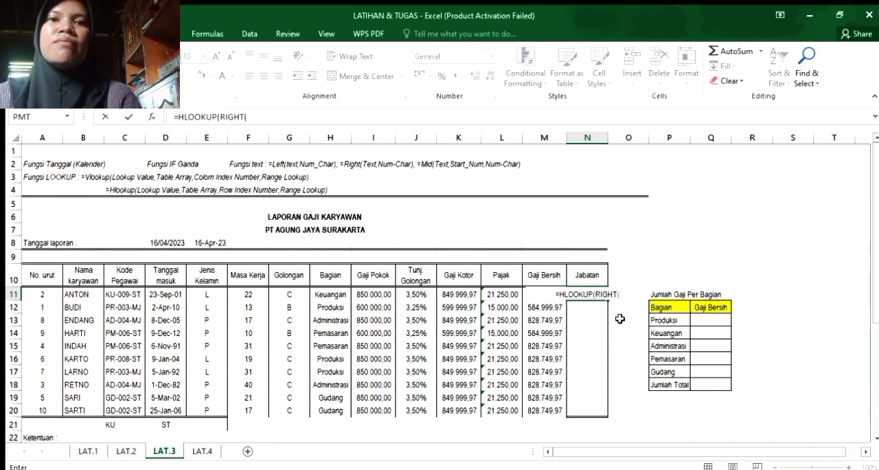
Complete the RIGHT function so it takes the last 2 characters of the Kode Pegawai in C11.
left_click(121, 294)
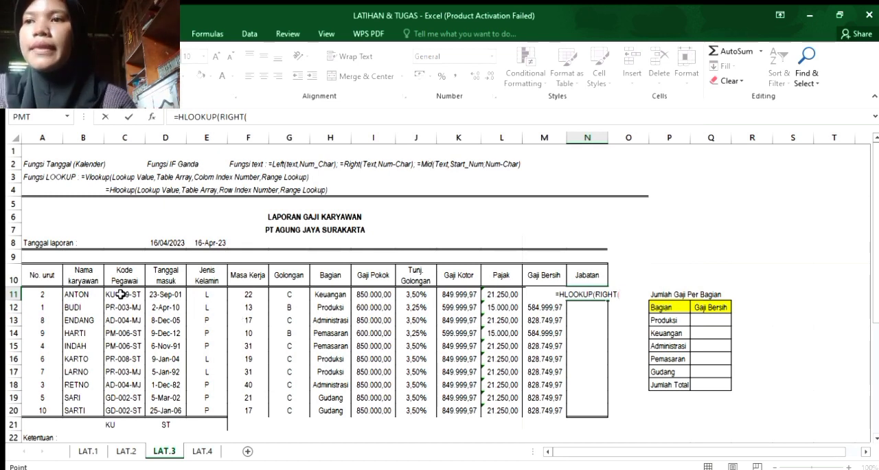
type(";")
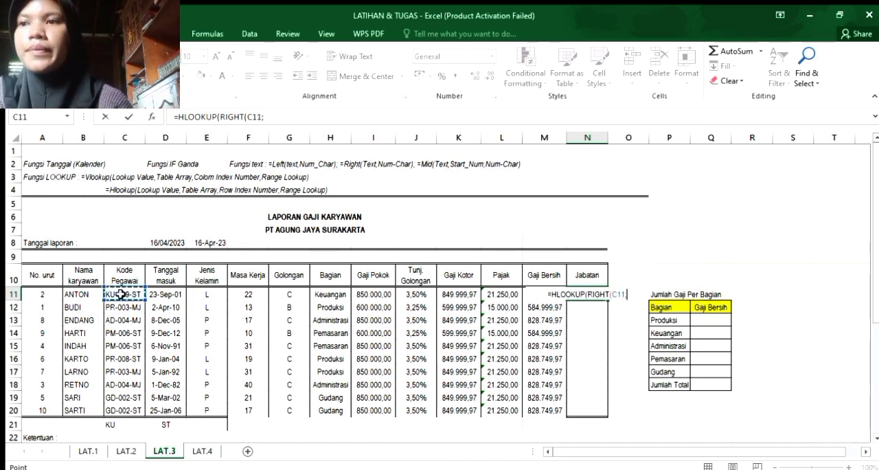
type("2")
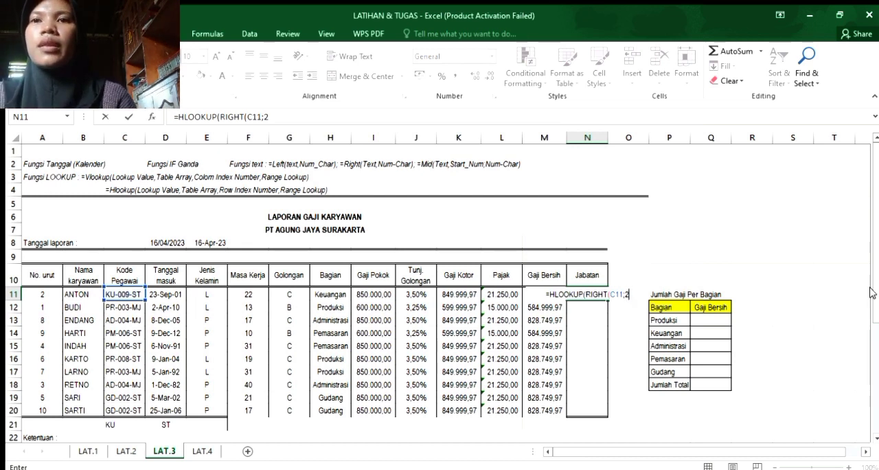
scroll(875, 293, "down", 1)
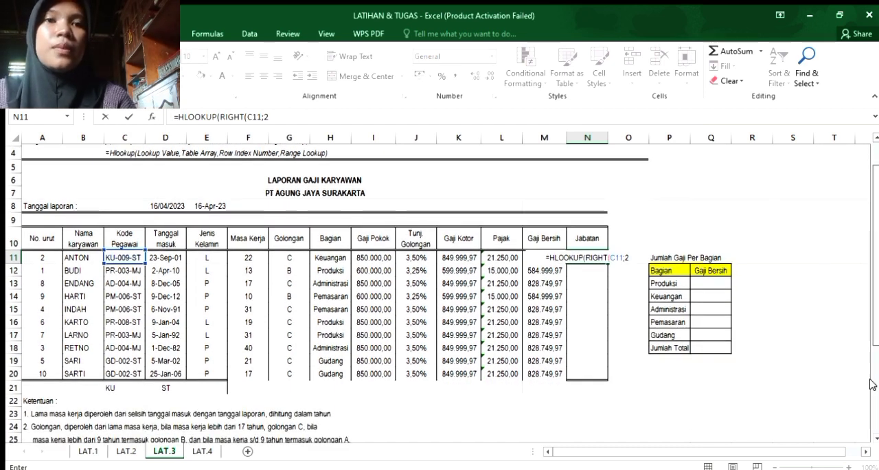
scroll(855, 411, "down", 4)
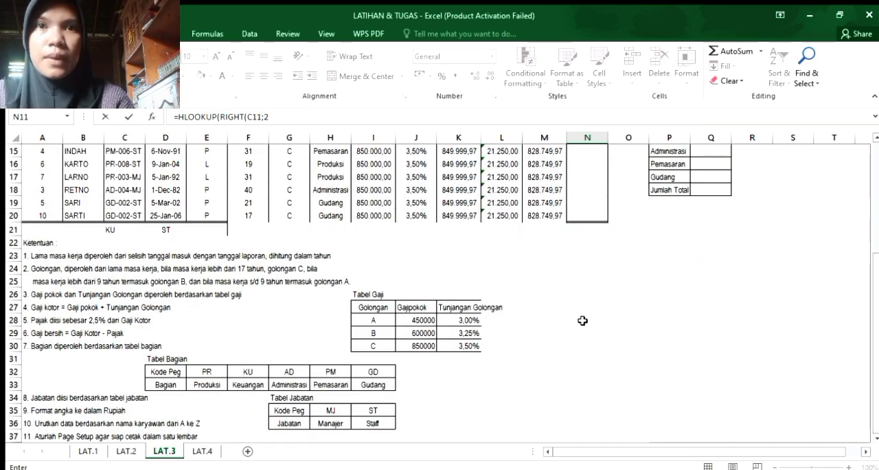
left_click(283, 410)
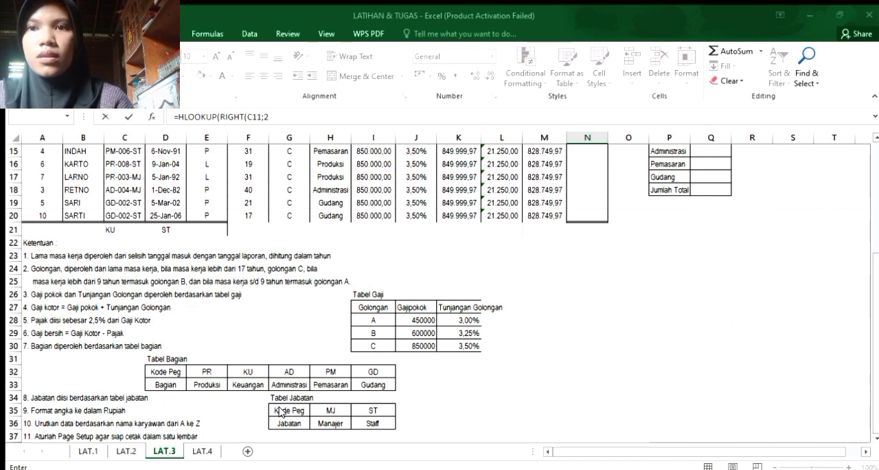
left_click(462, 282)
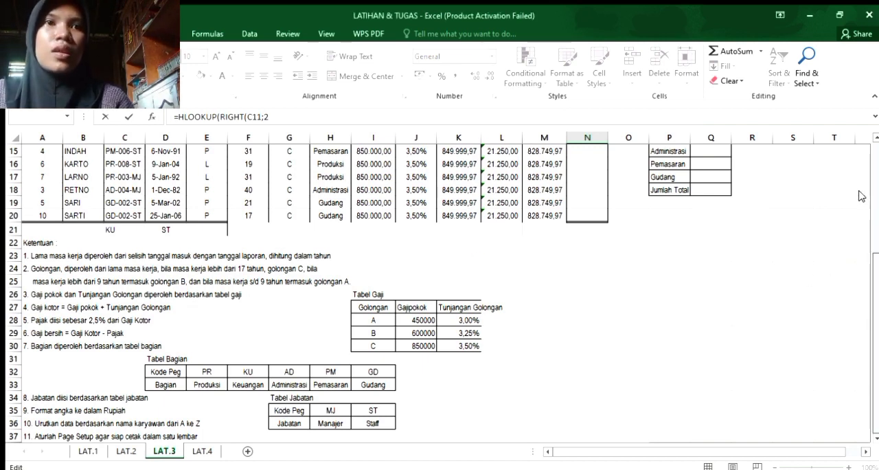
scroll(755, 220, "up", 4)
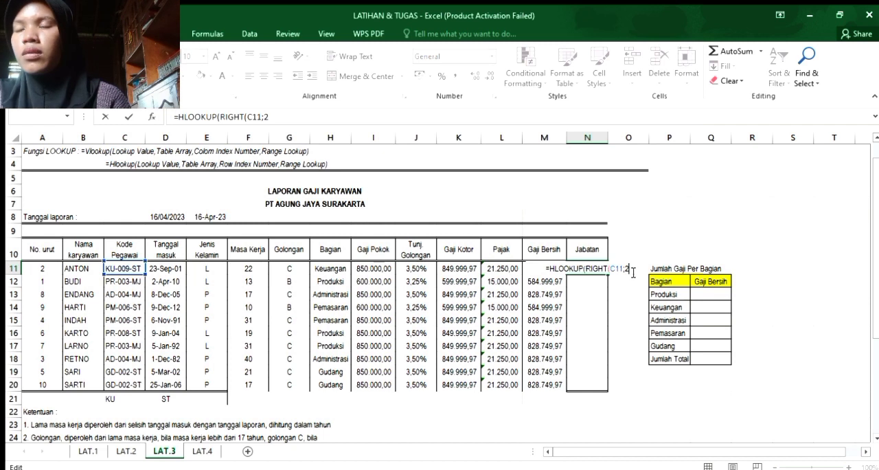
type(")")
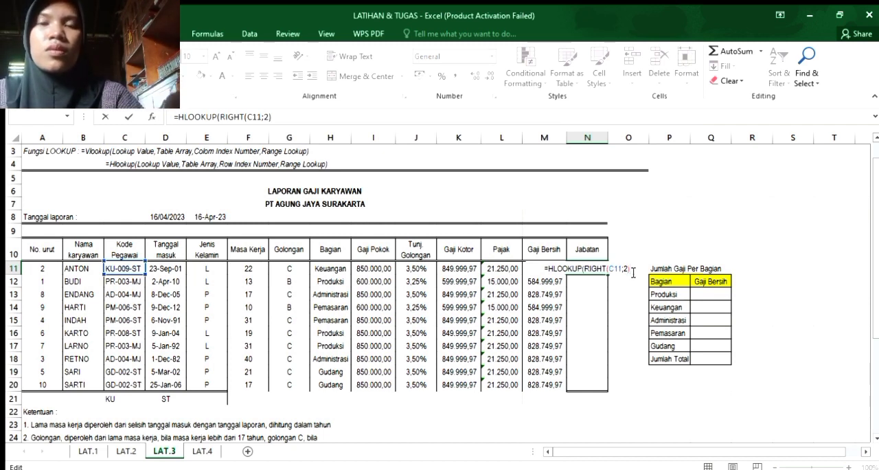
type(";")
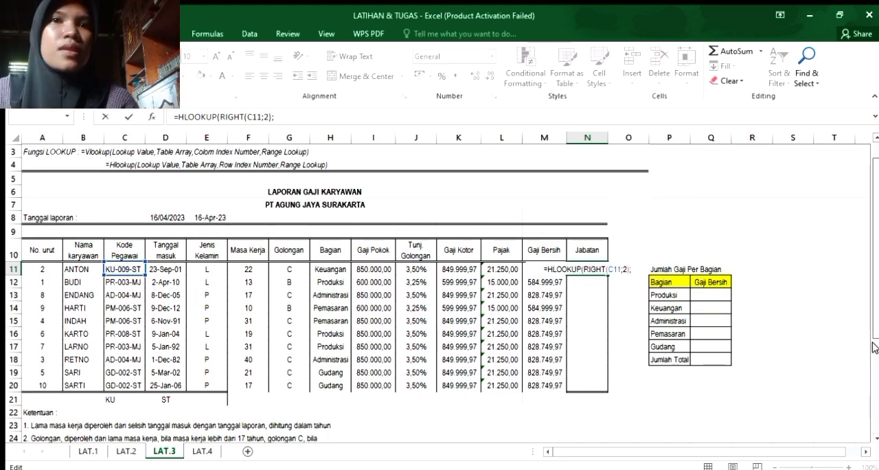
Set the HLOOKUP table array to the Tabel Jabatan range as the absolute reference $G$35:$I$36.
scroll(874, 346, "down", 4)
left_click(286, 406)
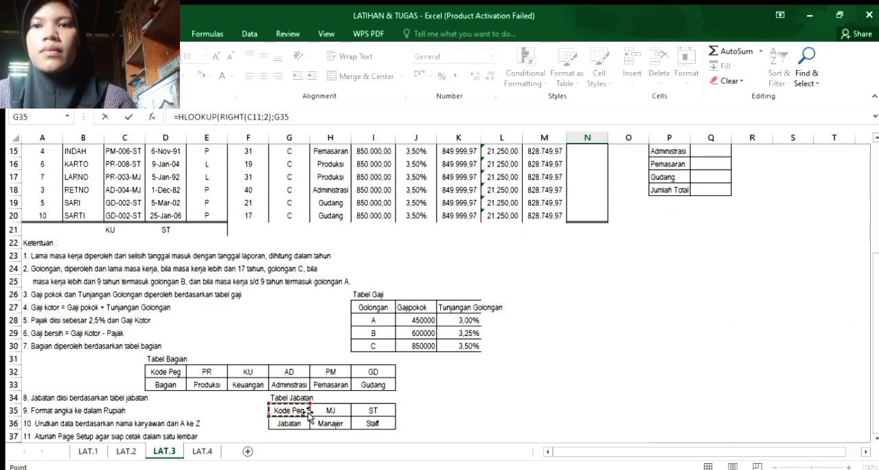
left_click_drag(309, 414, 369, 427)
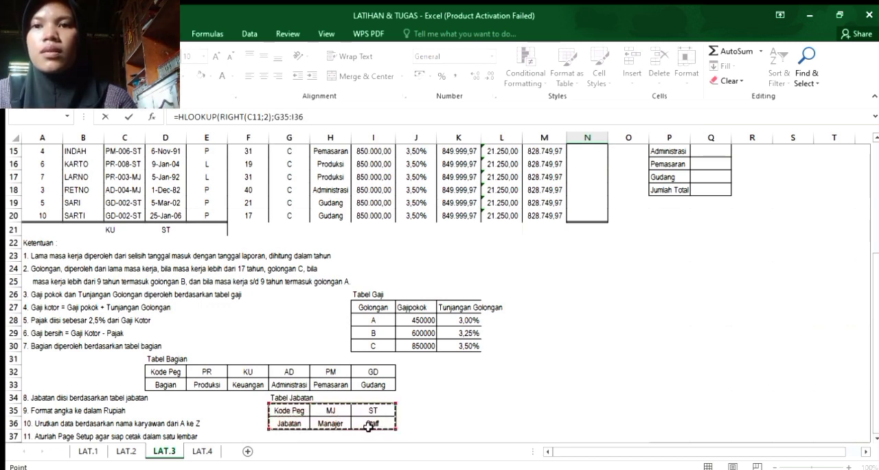
key("F4")
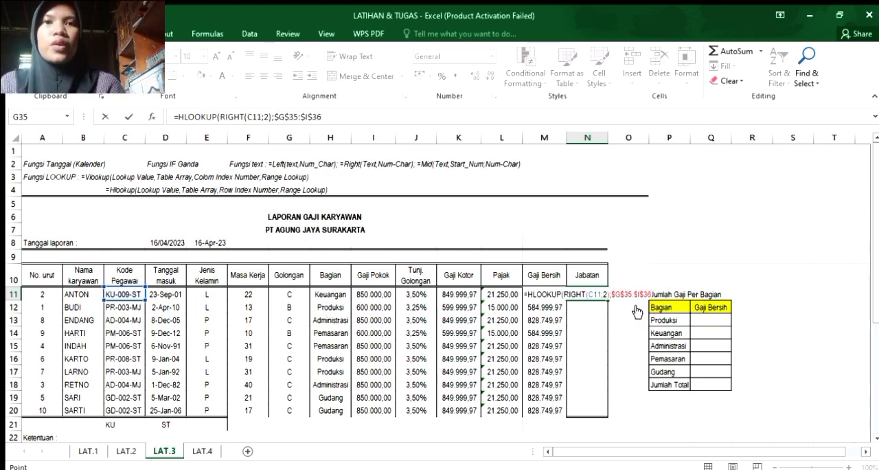
Finish the Jabatan HLOOKUP with row index 2 and TRUE, and fill it from N11 down through N20.
type(";")
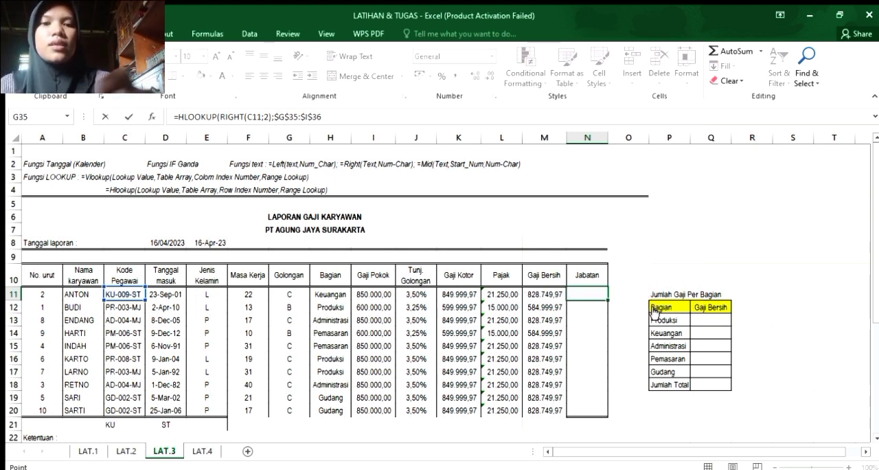
type("2")
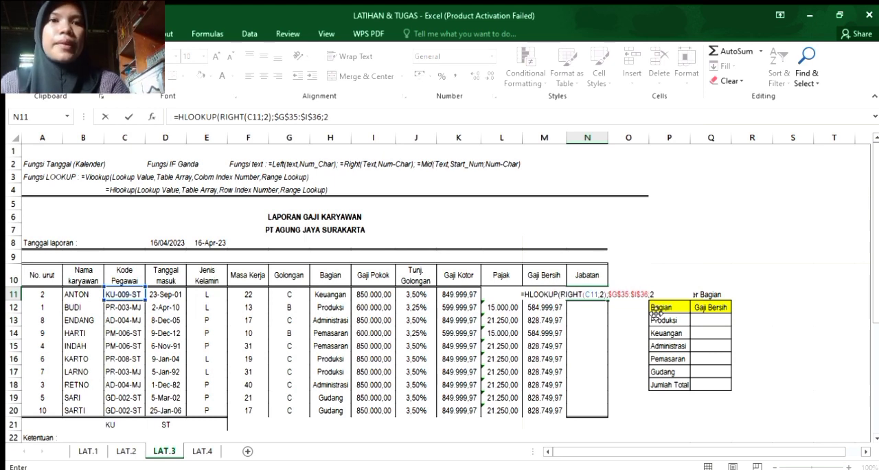
type(";")
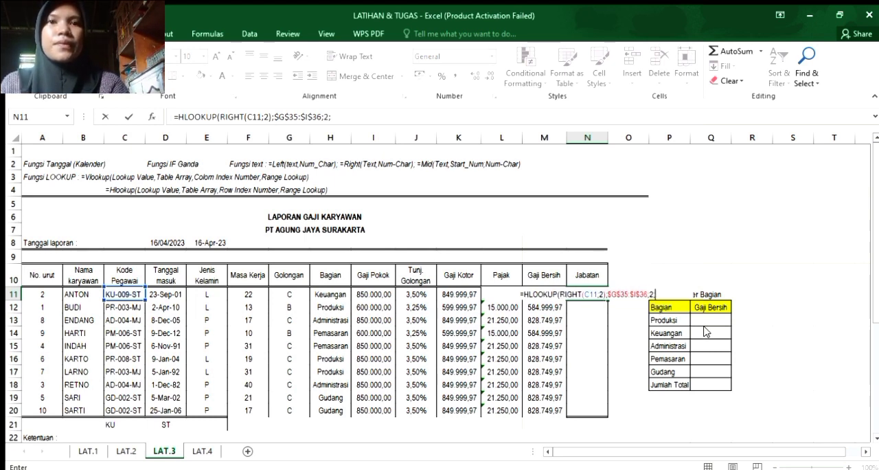
type("TRUE")
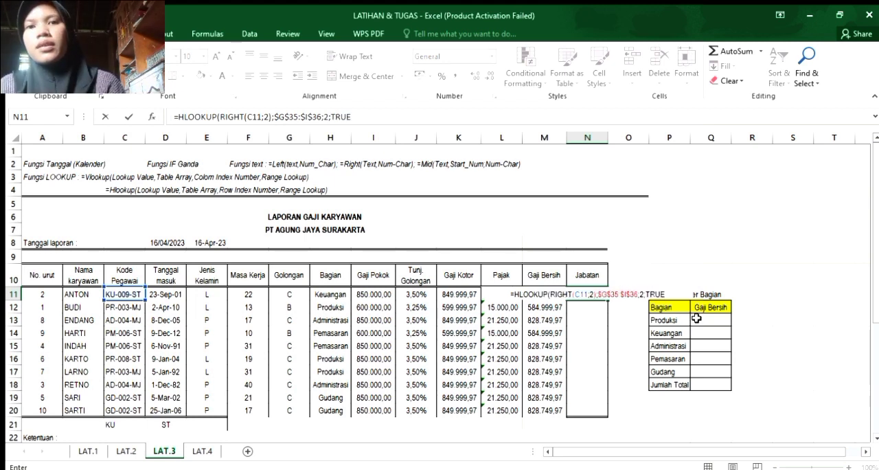
type(")")
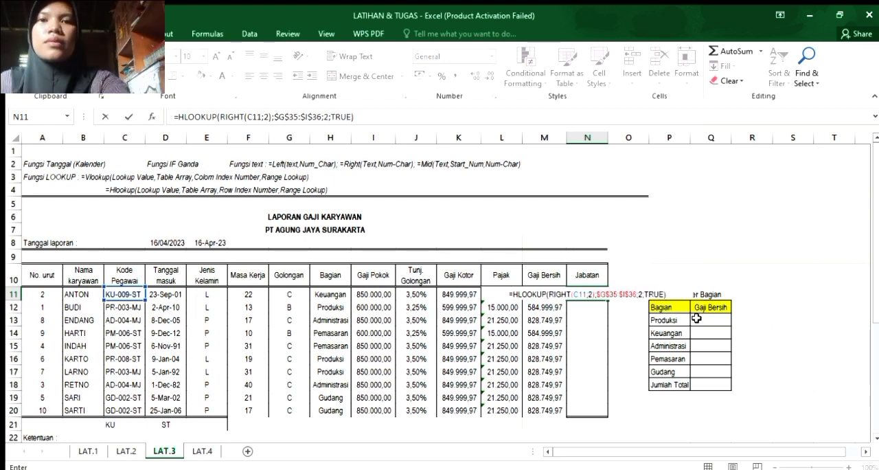
key("Return")
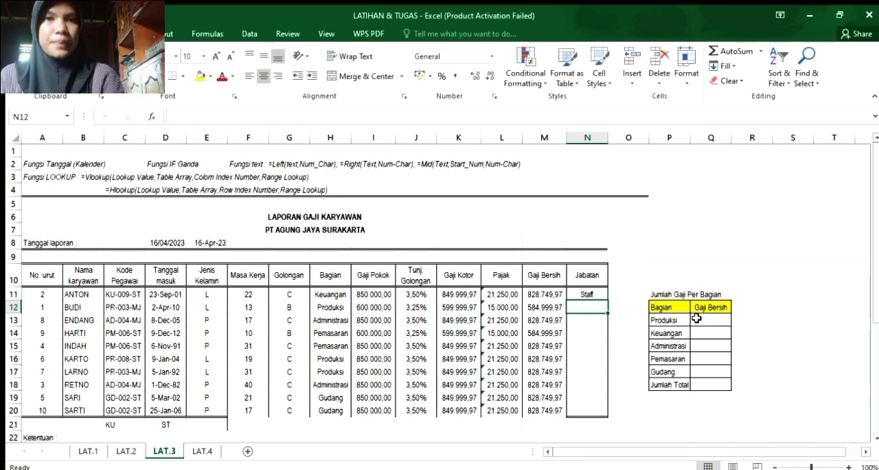
left_click(582, 292)
left_click_drag(608, 302, 609, 421)
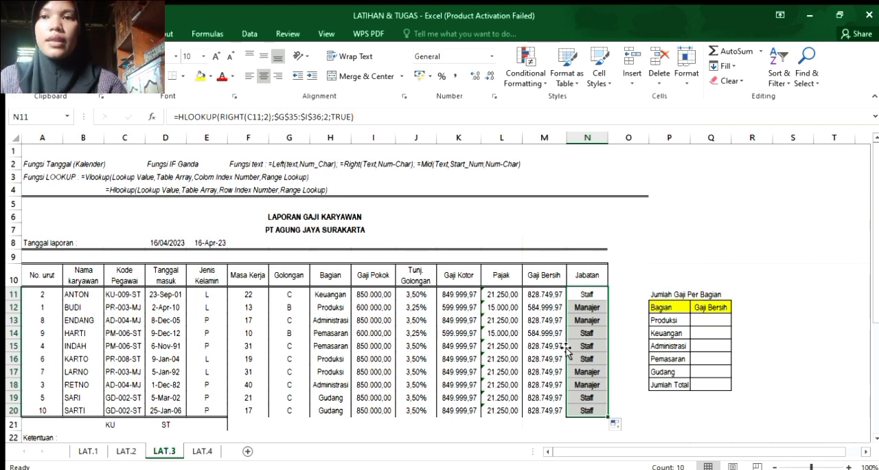
Start a SUMIF formula in Q13 for Produksi with the Bagian column $H$11:$H$20 as its absolute criteria range.
left_click(707, 321)
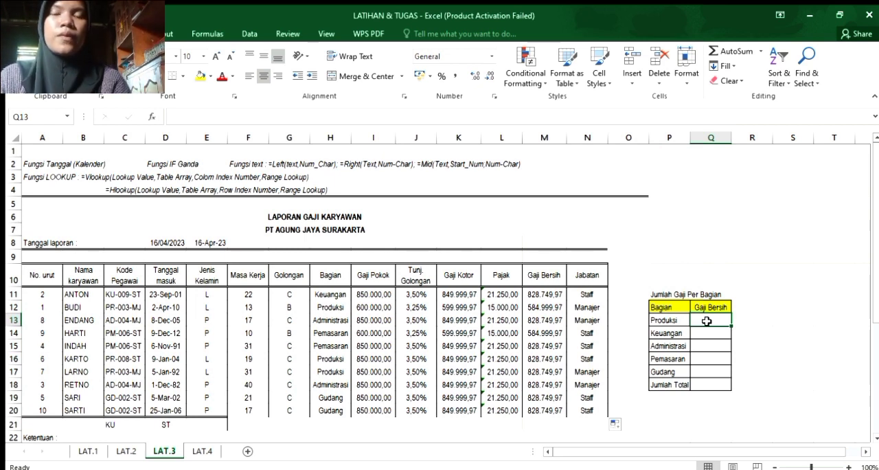
type("=")
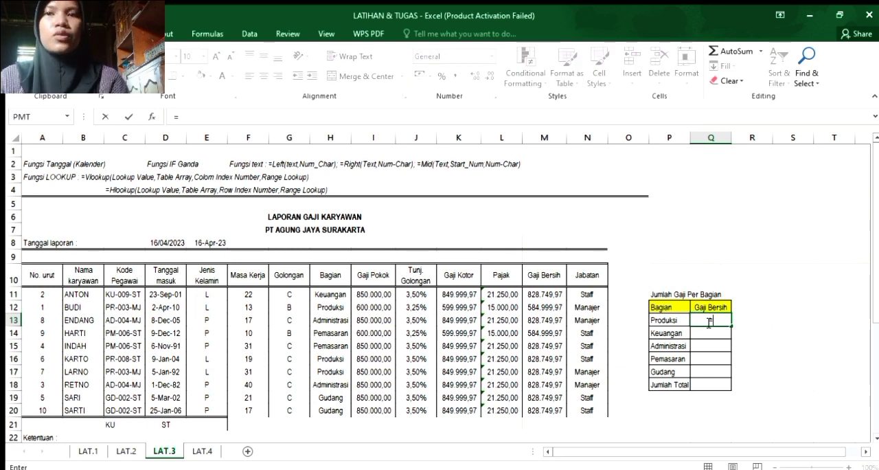
type("SUM")
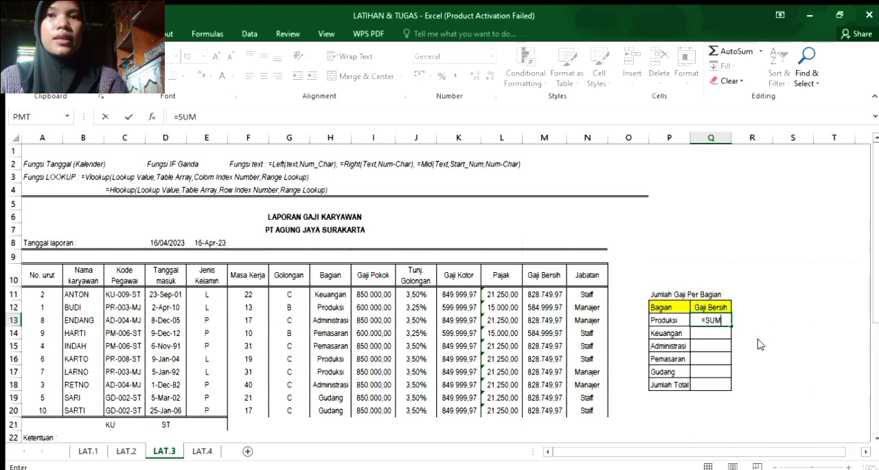
type("IF(")
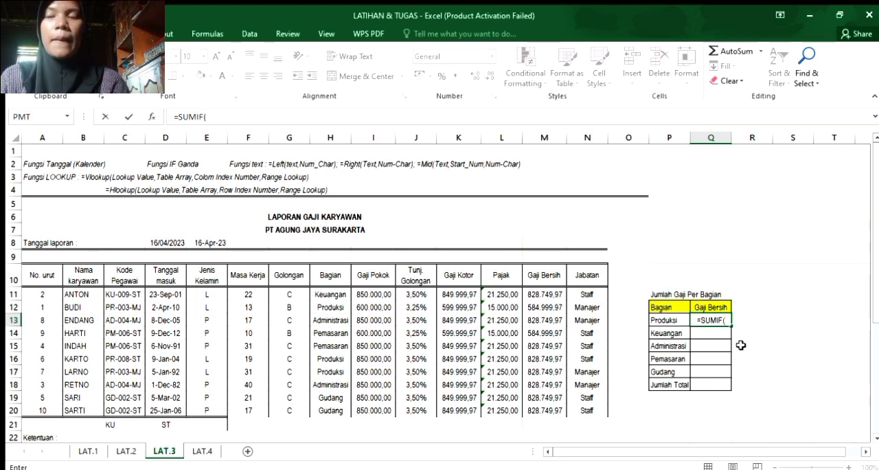
left_click(337, 293)
left_click_drag(337, 293, 335, 410)
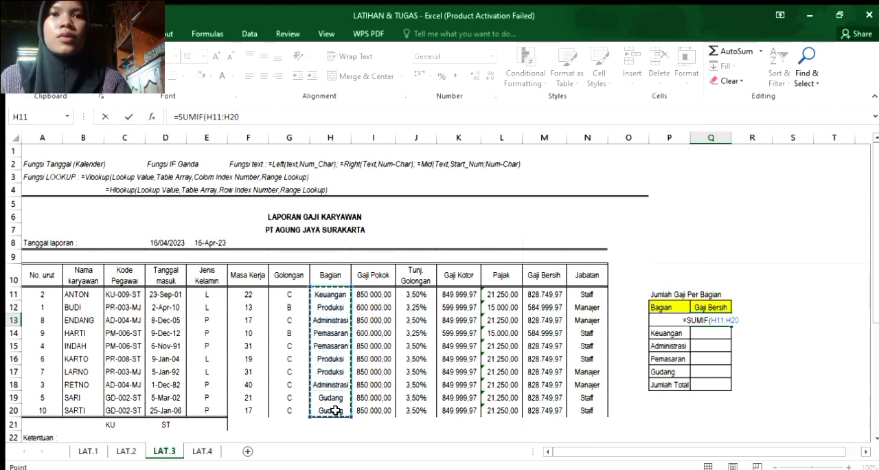
key("F4")
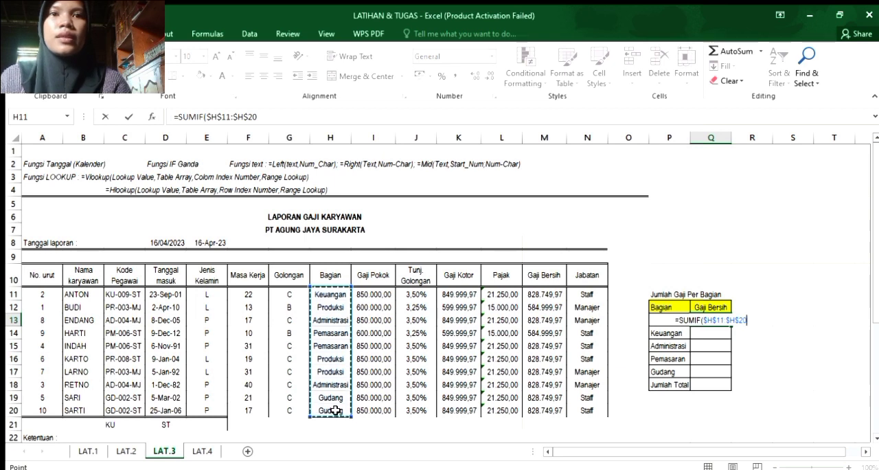
type(";")
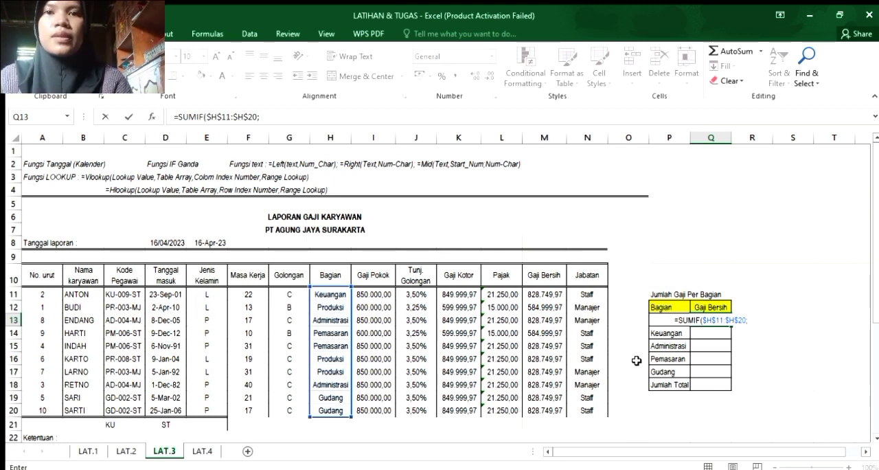
Complete the SUMIF in Q13 with criterion P13 and the Gaji Bersih column $M$11:$M$20 as the absolute sum range.
type("P13;")
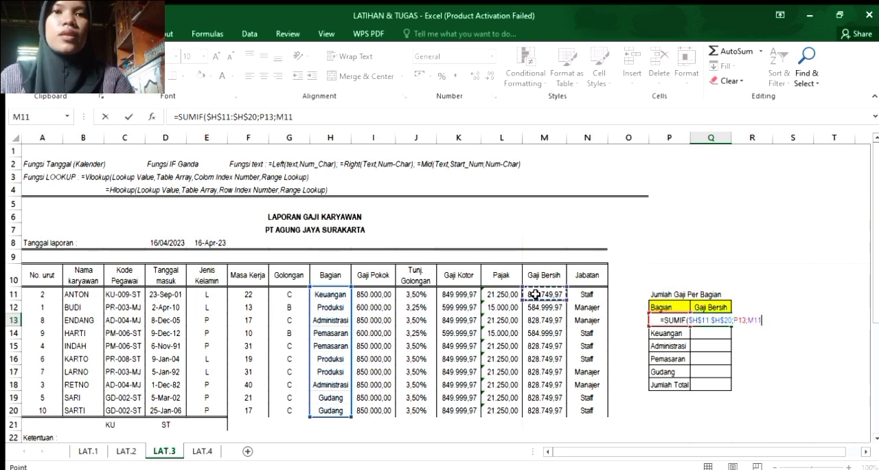
left_click_drag(535, 296, 534, 346)
mouse_move(532, 407)
left_mouse_down()
mouse_move(531, 419)
mouse_move(534, 410)
left_mouse_up()
key("F4")
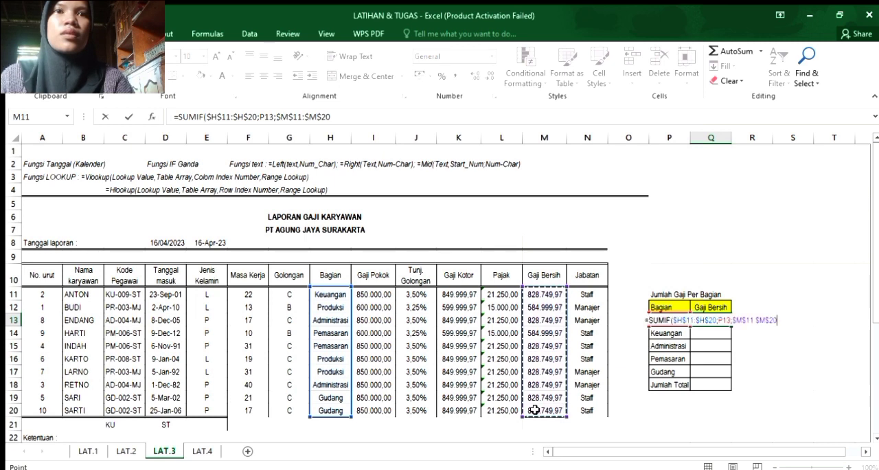
type(")")
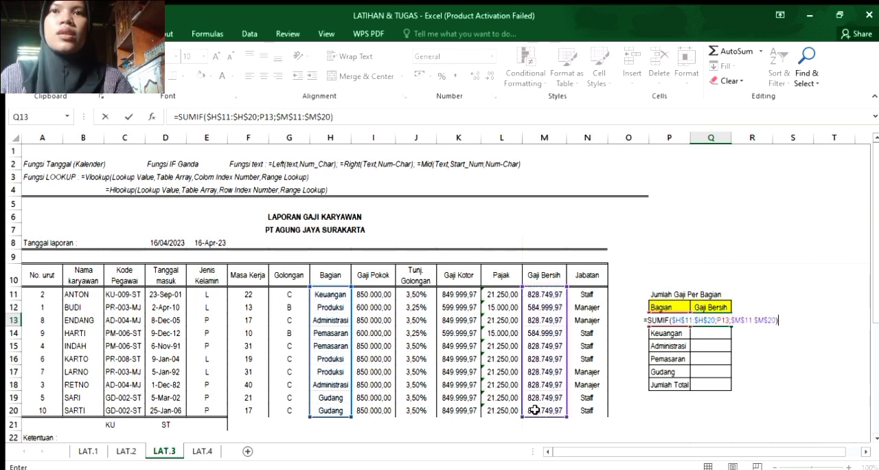
key("Return")
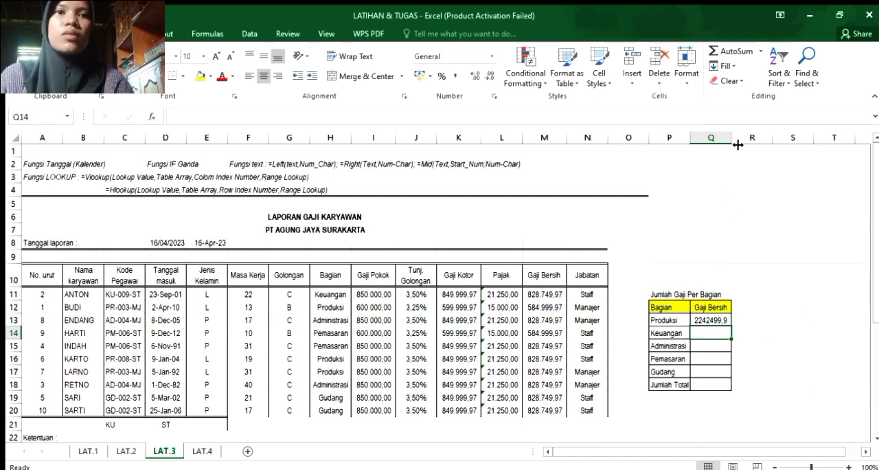
Widen column Q slightly and apply the Accounting number format to Q14 and Q13.
left_click_drag(733, 139, 742, 139)
left_click(420, 76)
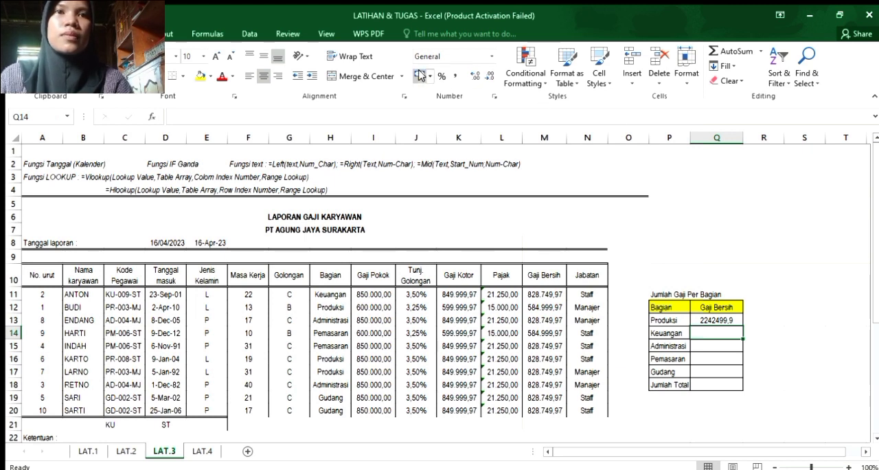
left_click(725, 320)
left_click(420, 75)
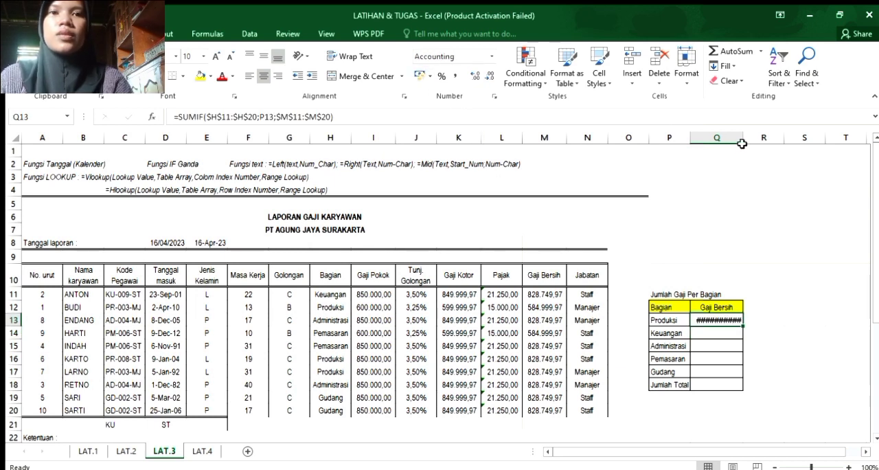
Widen column Q and fill the SUMIF formula from Q13 down through the Jumlah Total row in Q18.
left_click_drag(742, 140, 763, 140)
left_click_drag(762, 325, 761, 390)
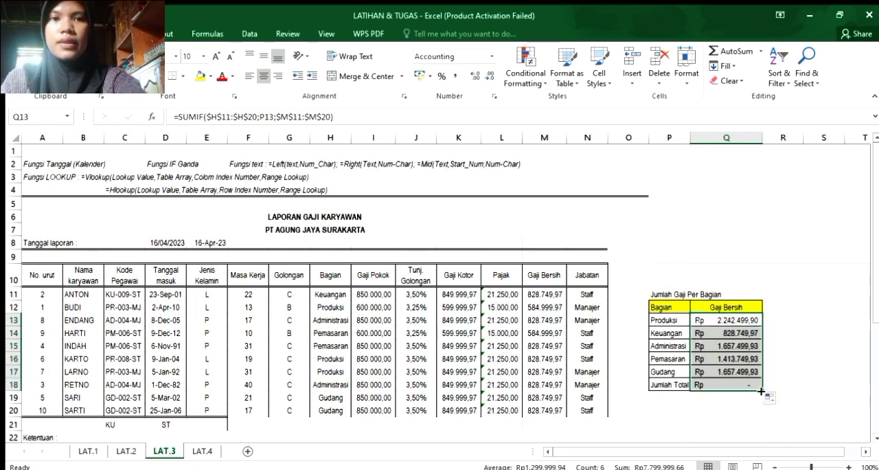
left_click(779, 256)
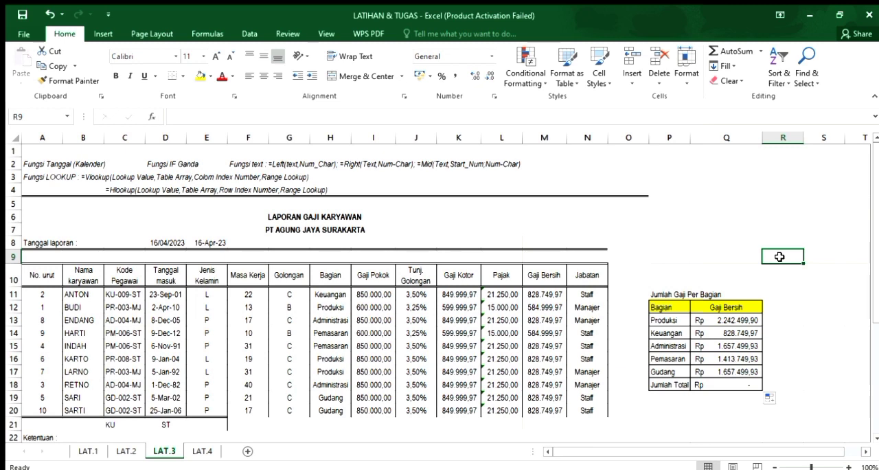
left_click(717, 385)
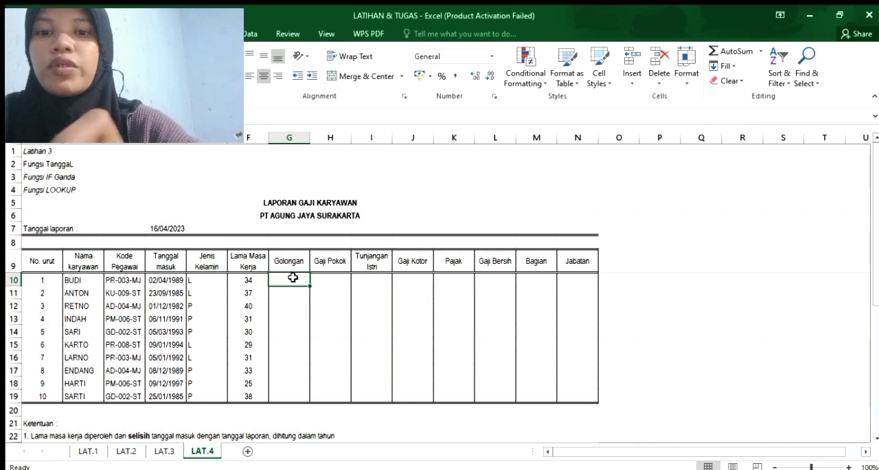
On the LAT.4 sheet, start an IF formula in G10 for Golongan that tests F10>17 and returns "C".
type("=")
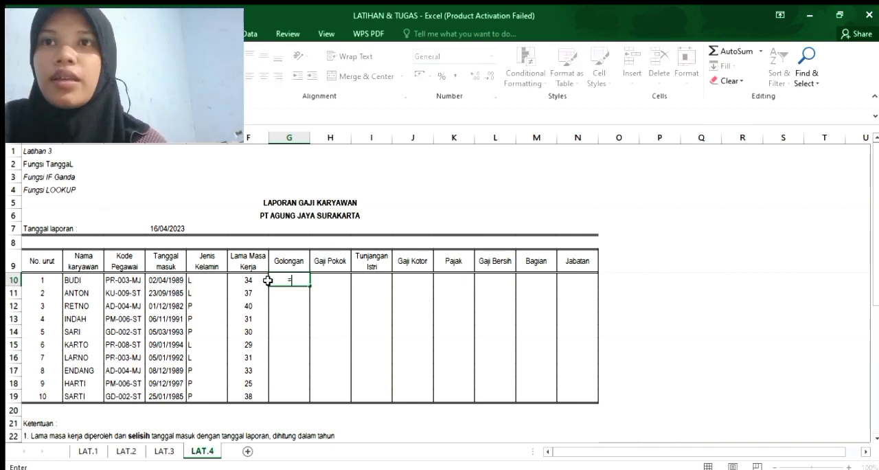
type("IF")
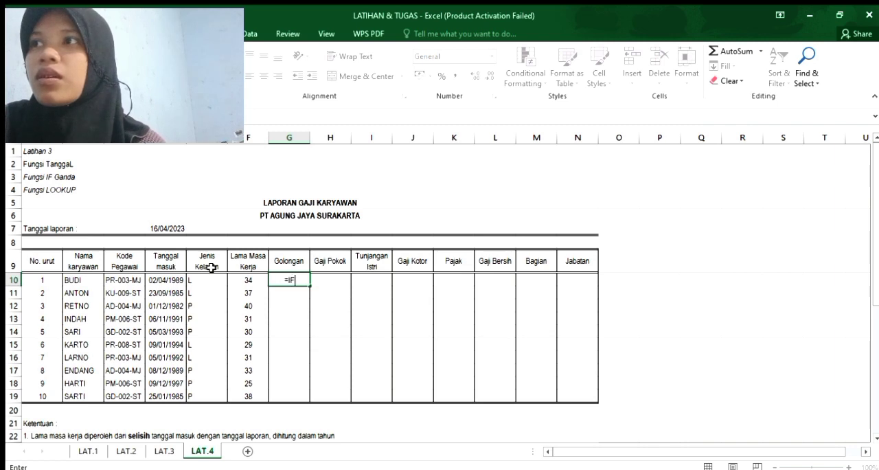
type("(")
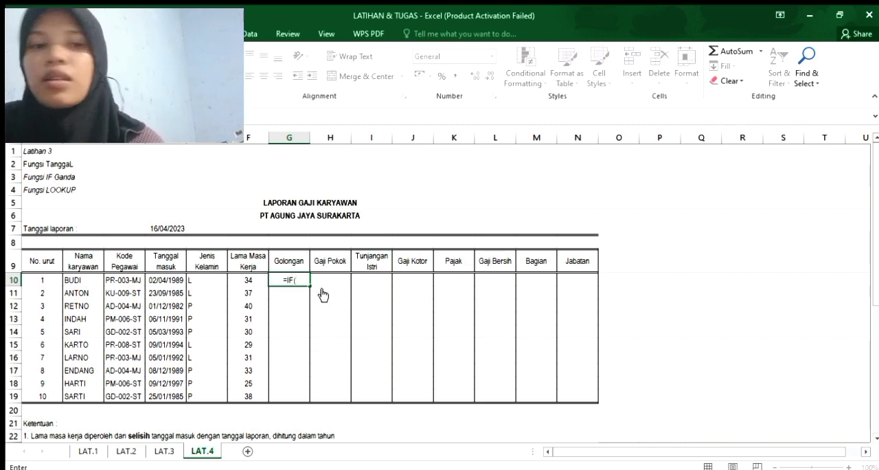
left_click(248, 277)
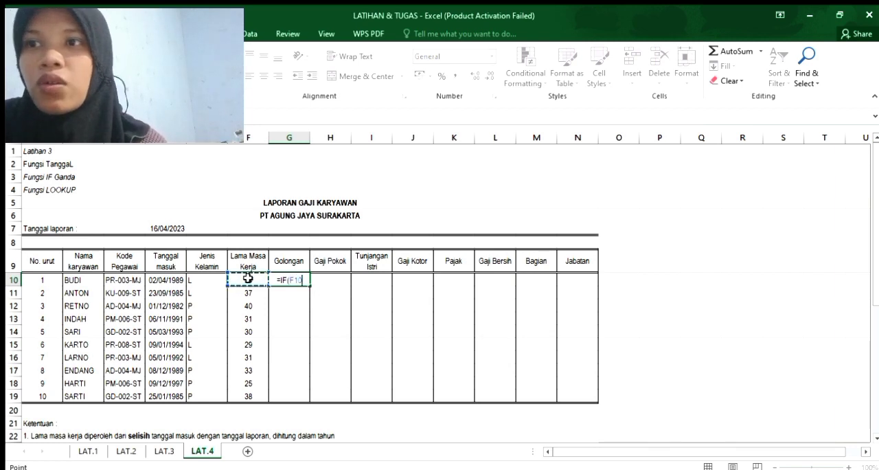
type(">")
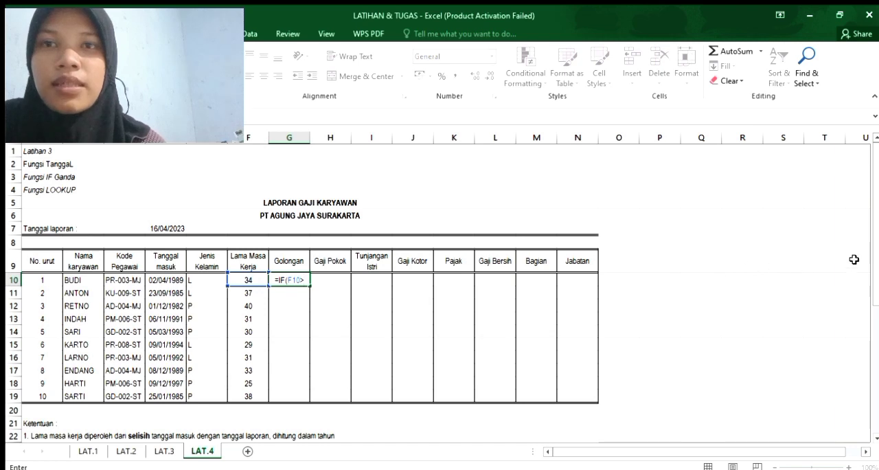
scroll(574, 305, "down", 2)
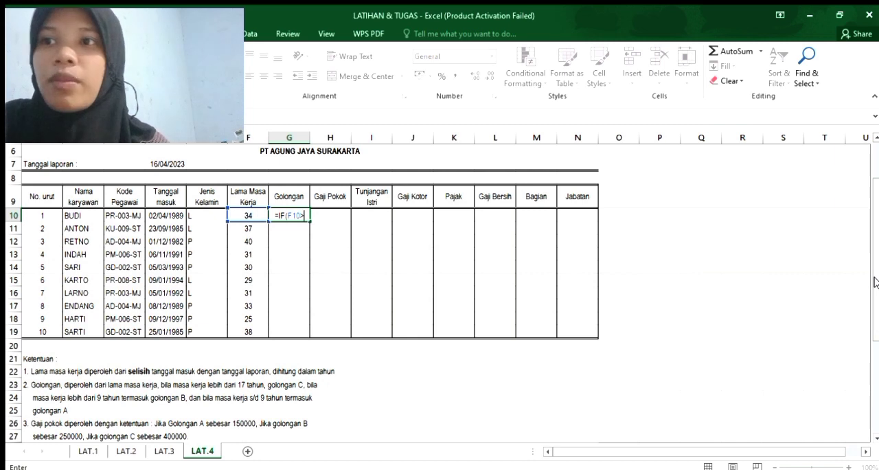
type("17")
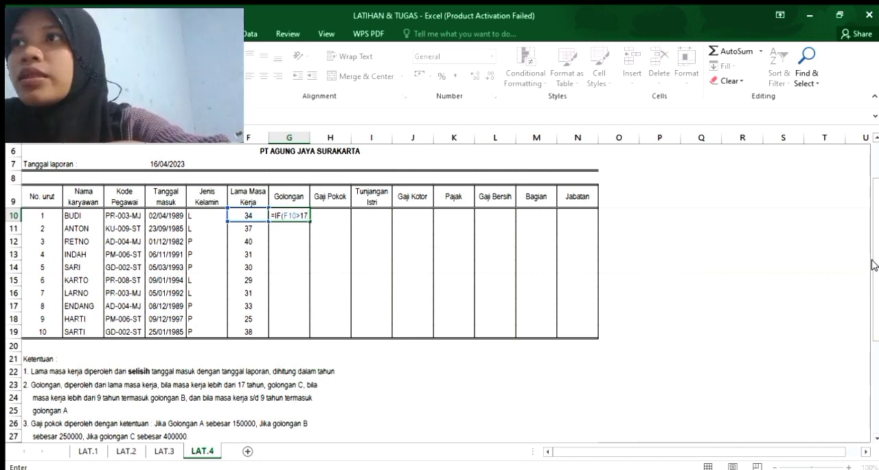
type(",")
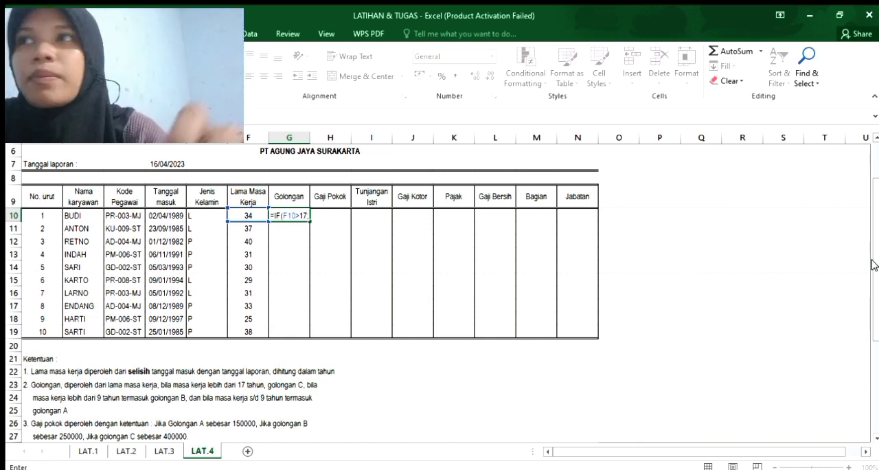
type("\"C")
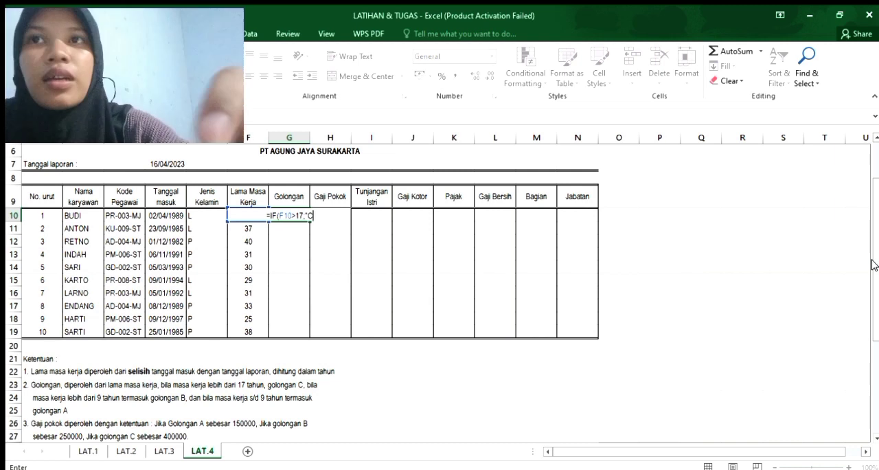
type("\";")
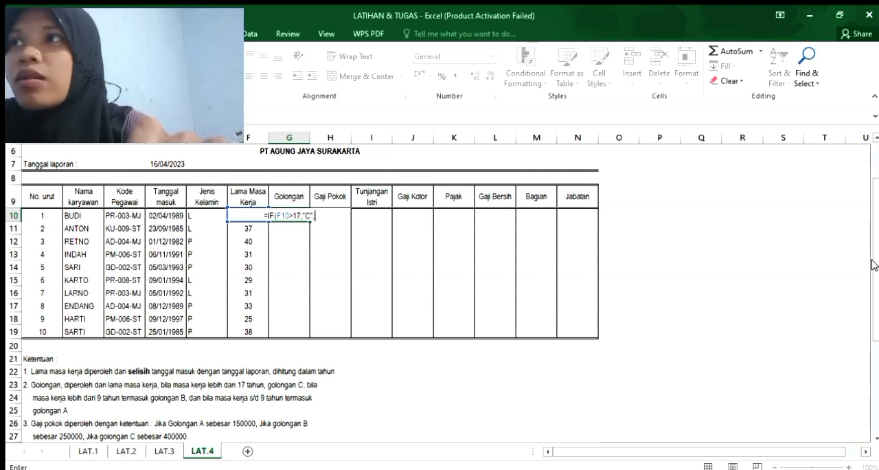
type("OF")
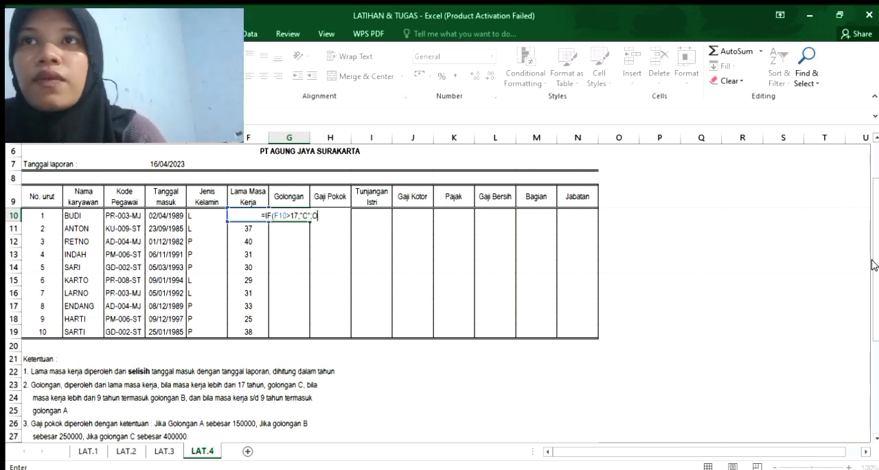
Add a nested IF to the Golongan formula in G10 with the condition F11>9.
key("BackSpace")
key("BackSpace")
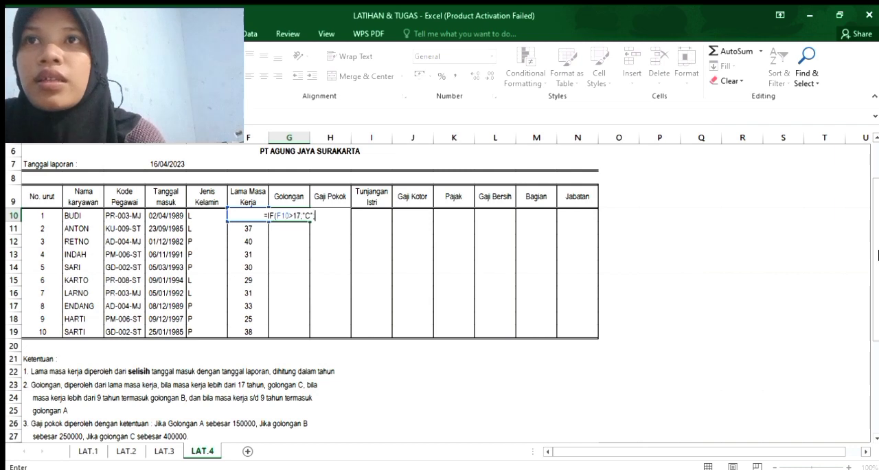
type("IF")
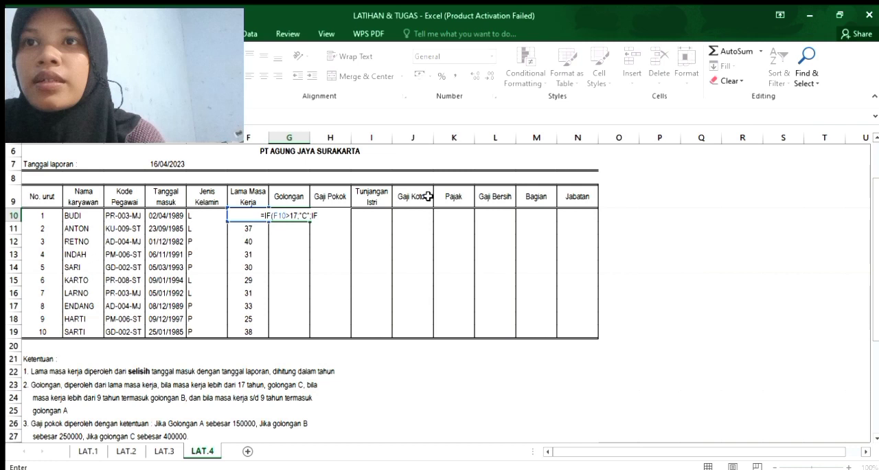
type("(")
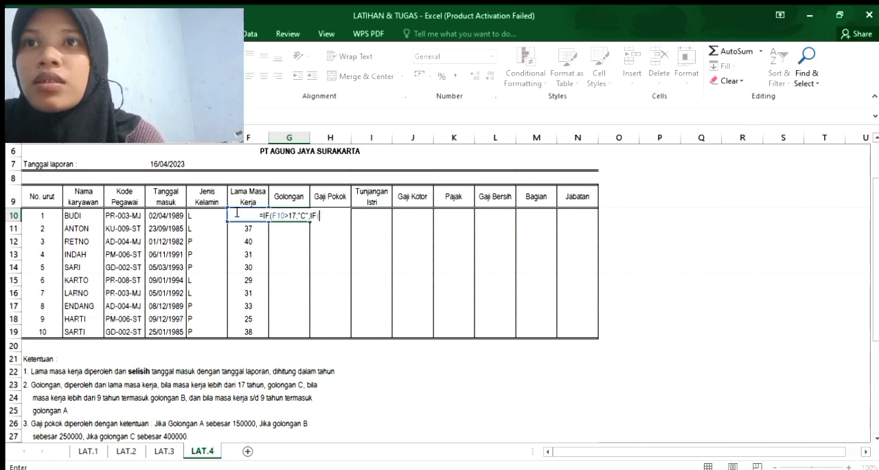
key("Left")
key("Down")
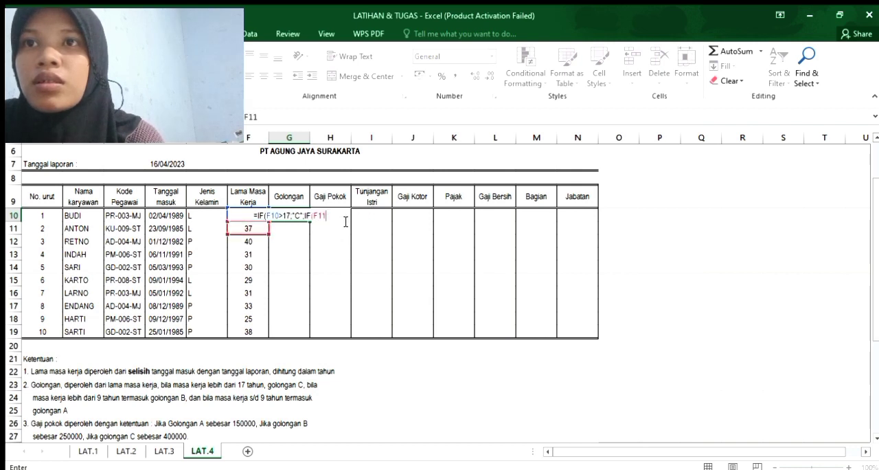
type(">")
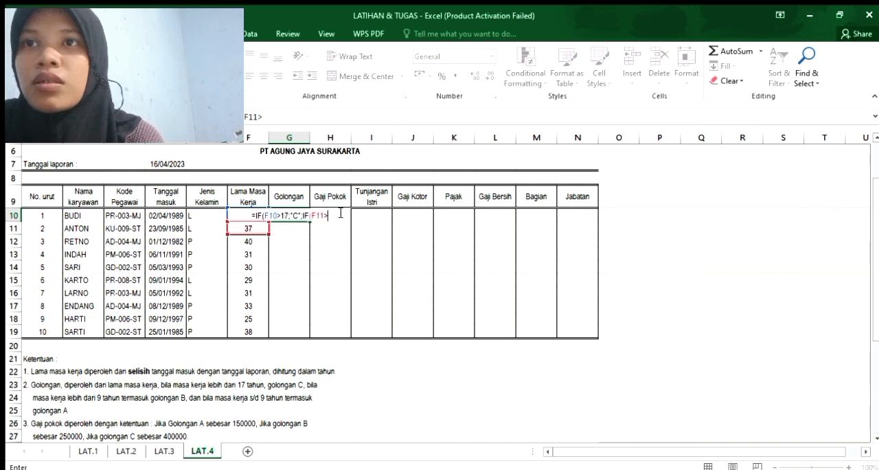
type("9;")
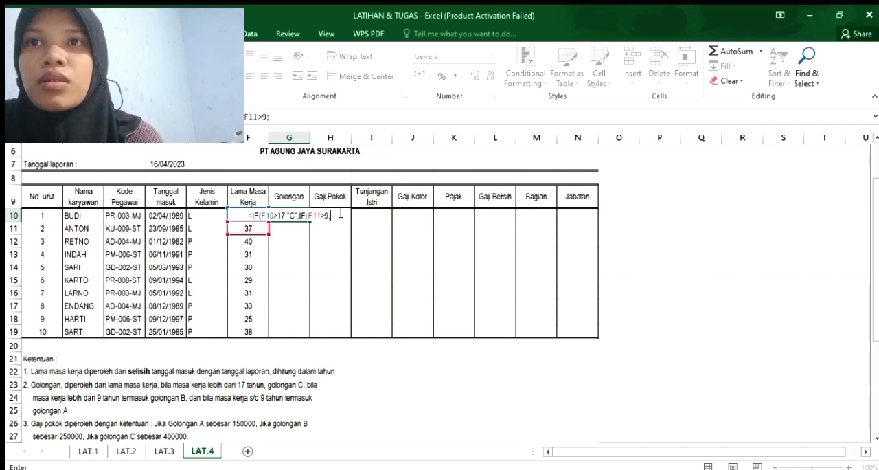
type("\"")
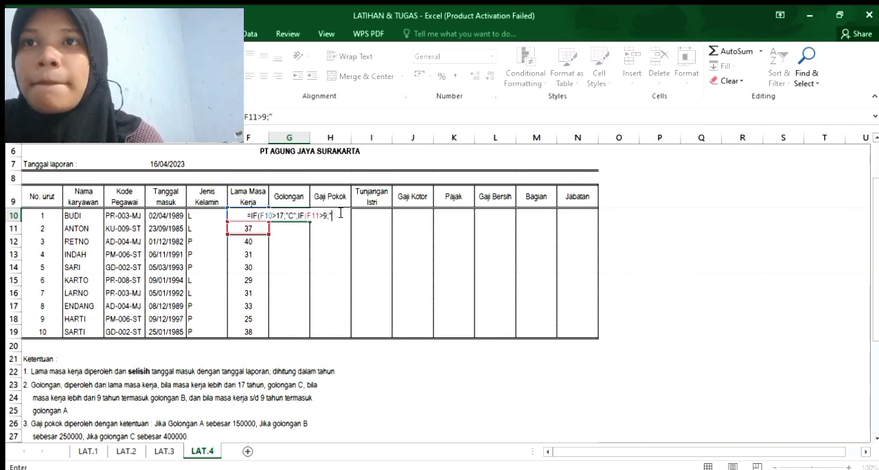
type("B\"")
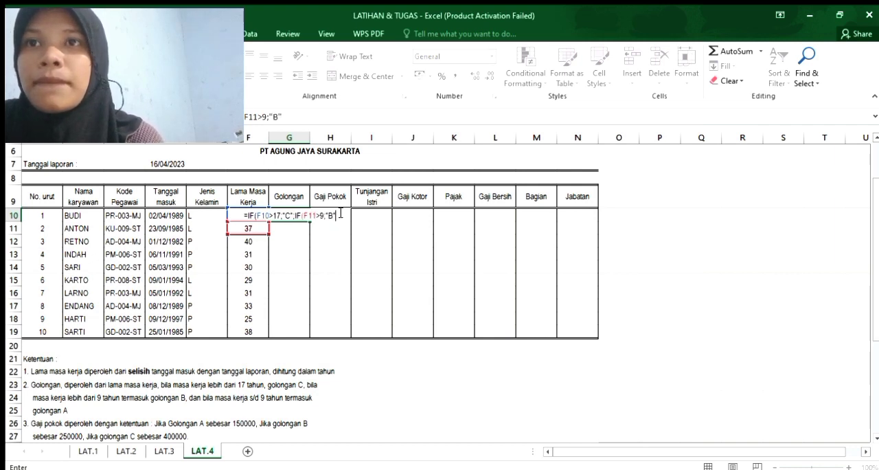
type(";")
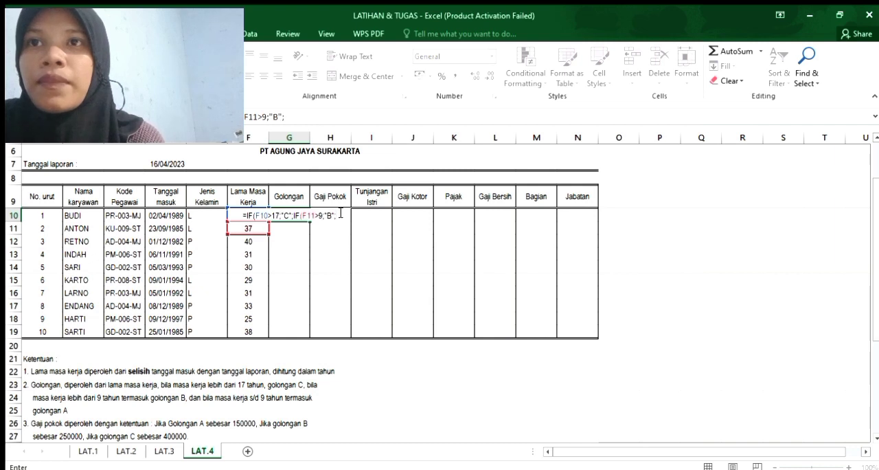
type("\"")
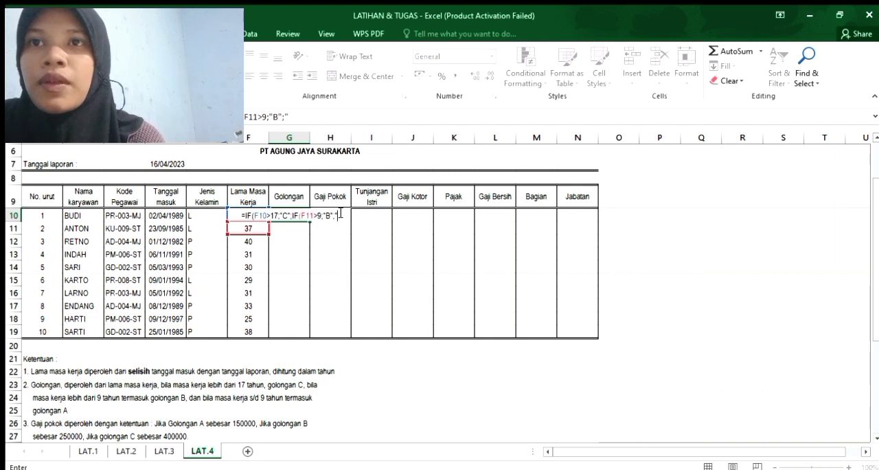
type("A\")")
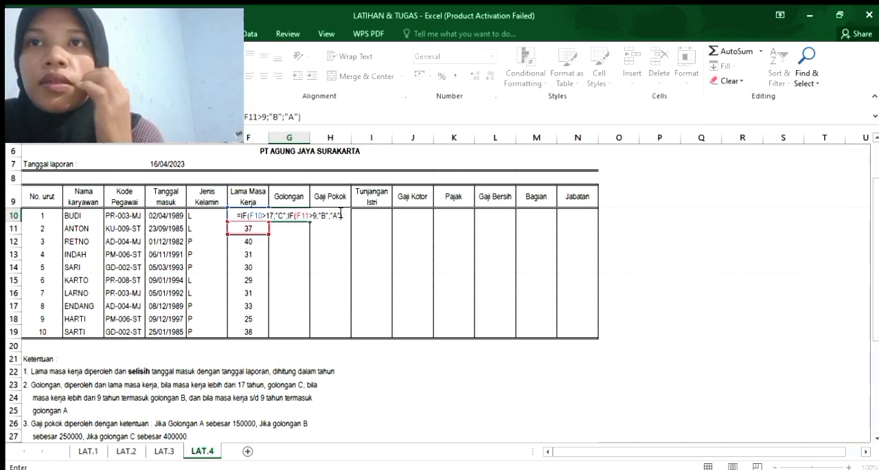
type(")")
Finish the nested IF with the results "B" and "A", and fill Golongan from G10 down through G19.
key("BackSpace")
key("Return")
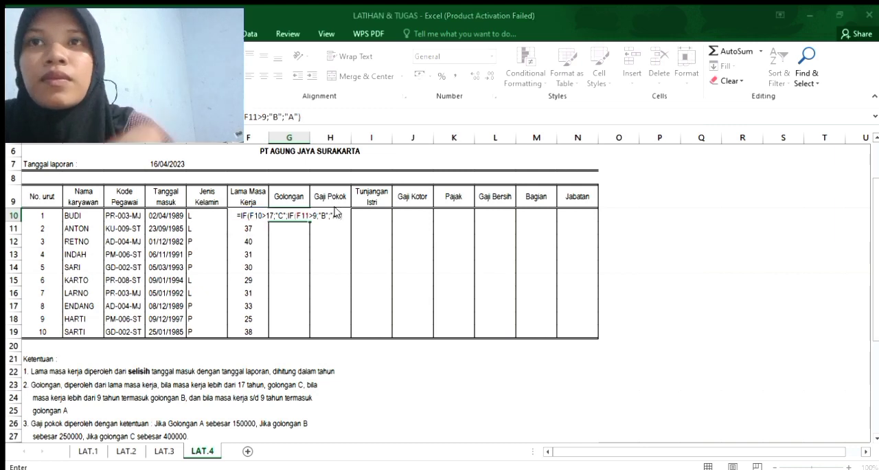
key("Return")
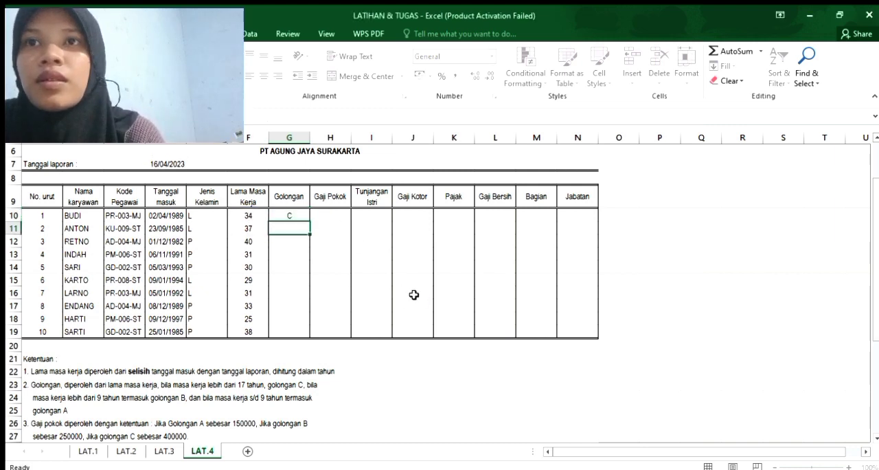
left_click(302, 215)
left_click_drag(313, 221, 304, 339)
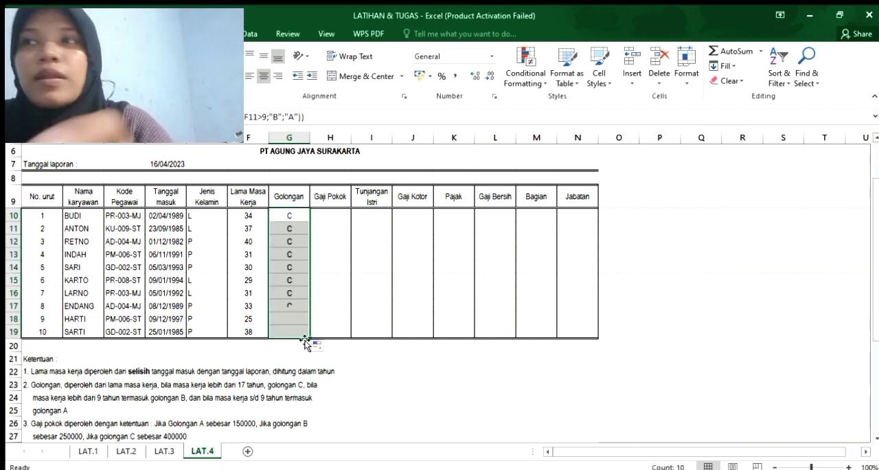
left_click(323, 216)
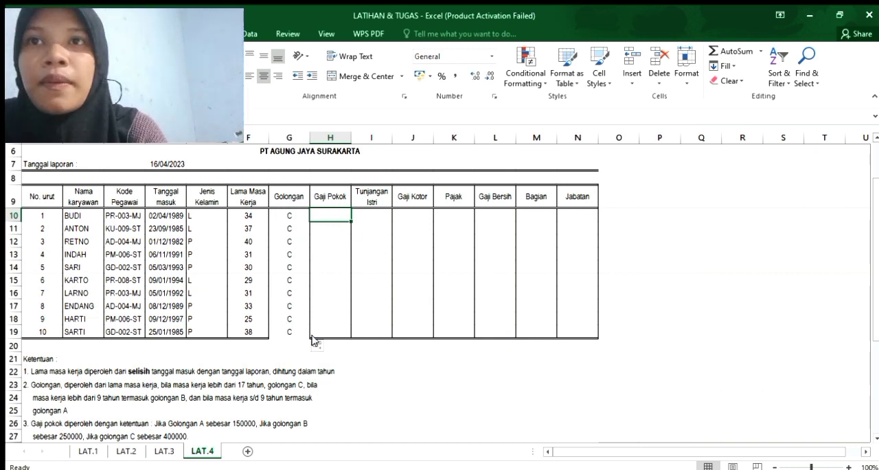
left_click_drag(876, 261, 876, 283)
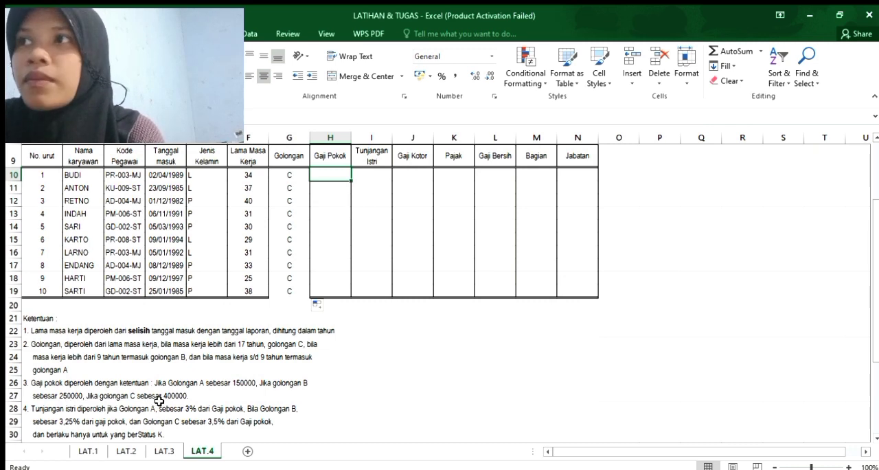
type("=IF")
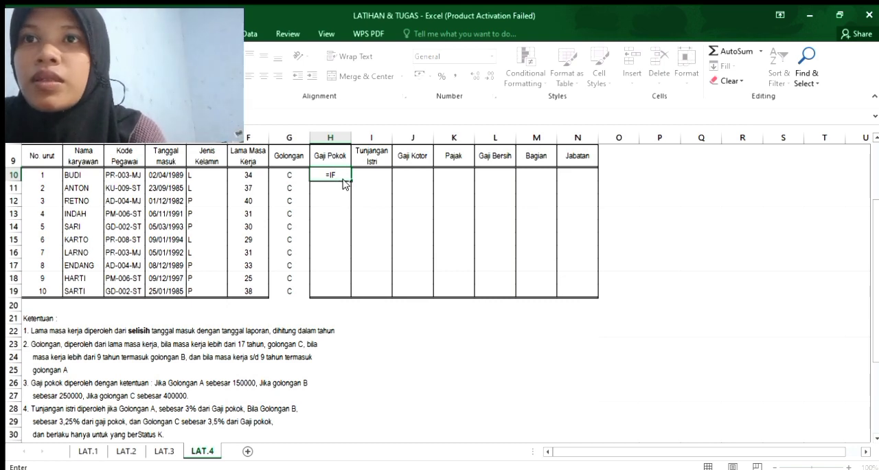
type("(")
left_click(295, 175)
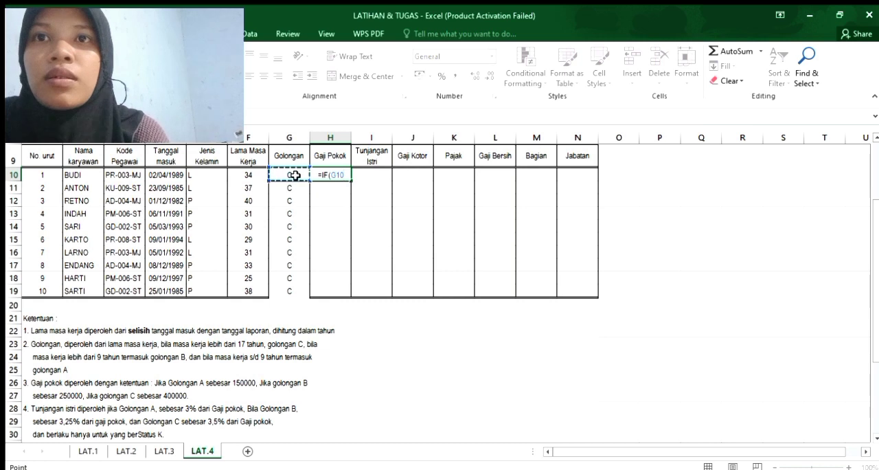
type(";\"A")
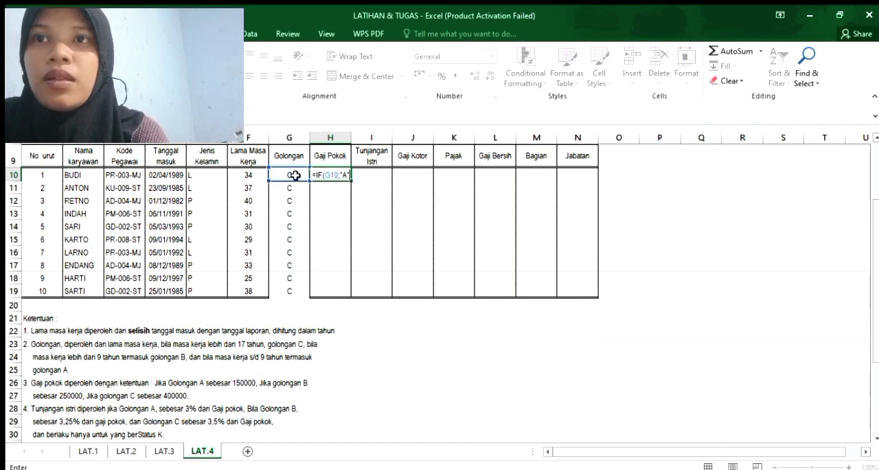
type("\"15")
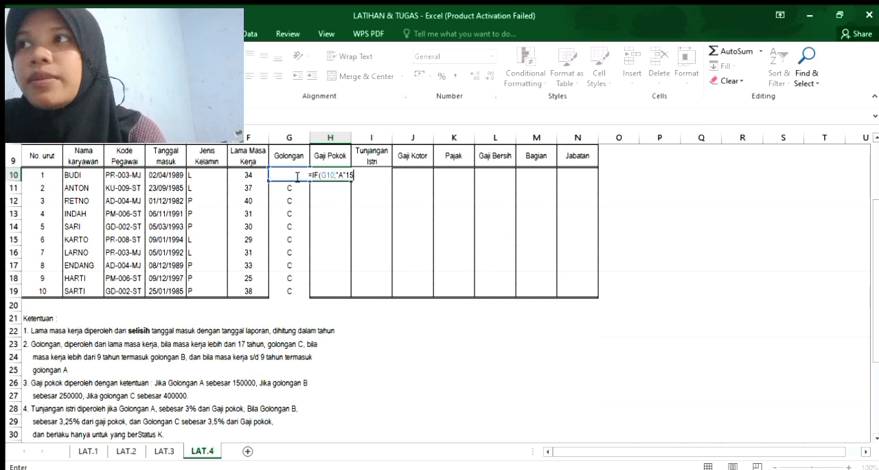
type("000")
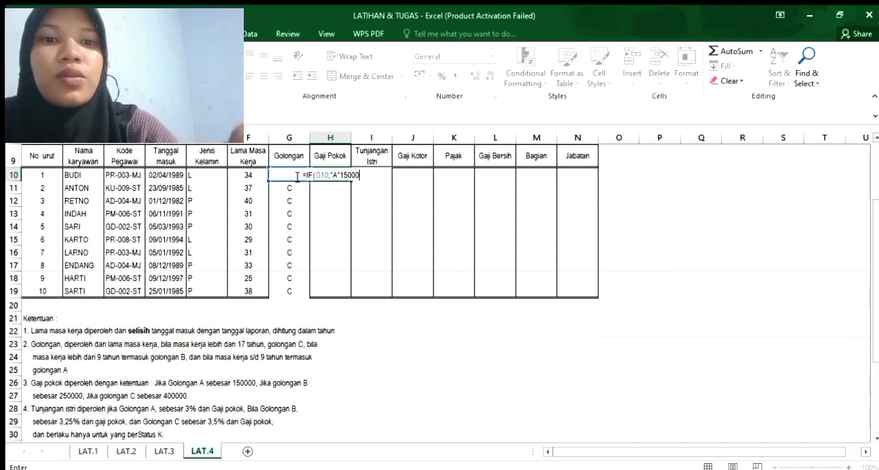
type("00")
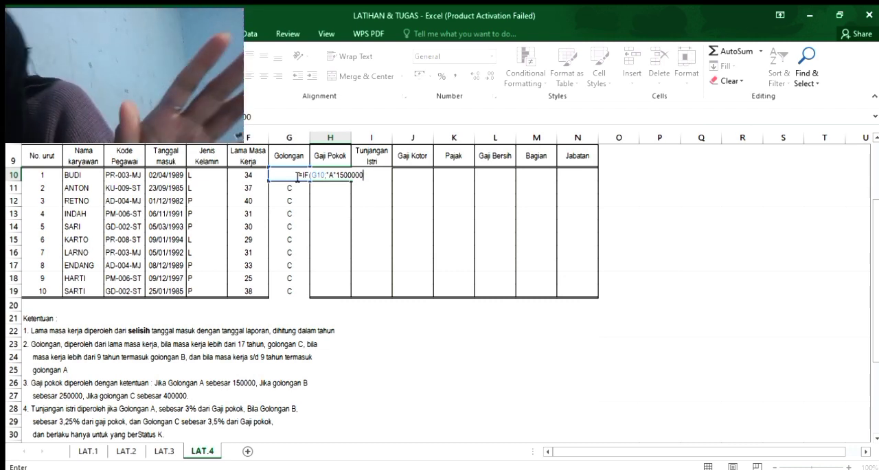
type(";OF")
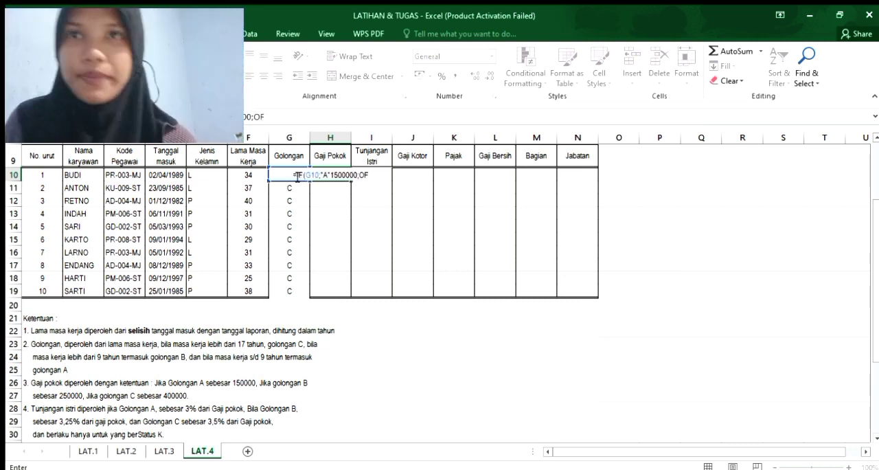
key("BackSpace")
key("BackSpace")
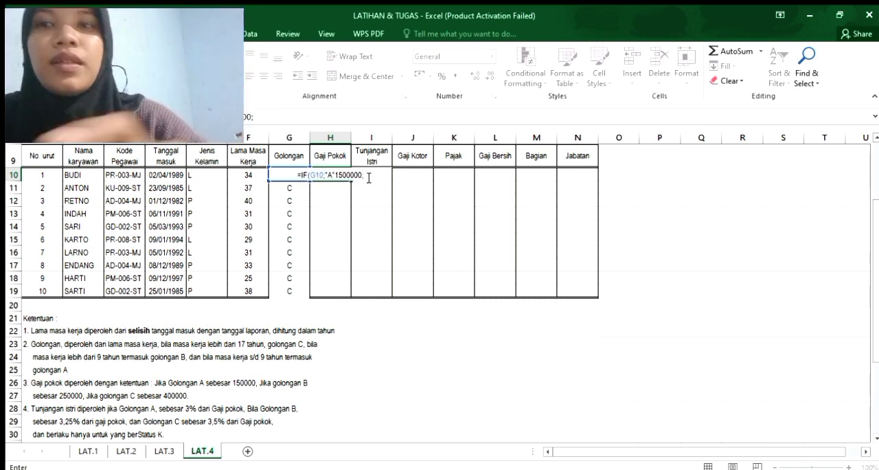
type("IF")
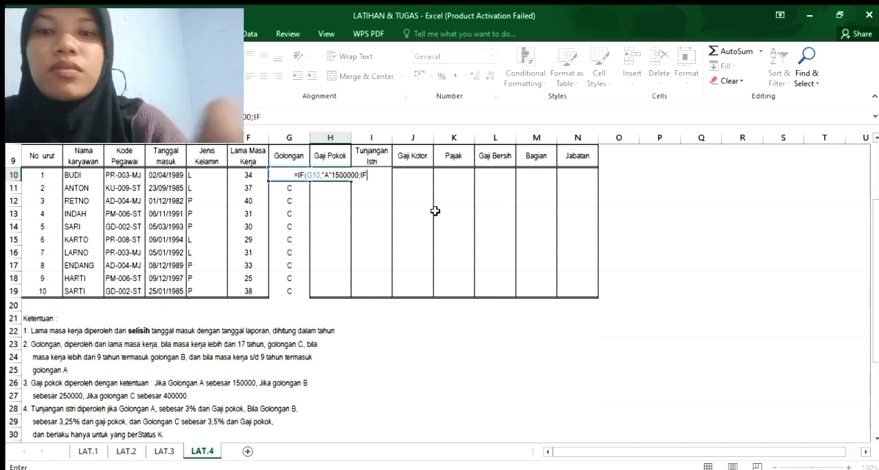
type("(")
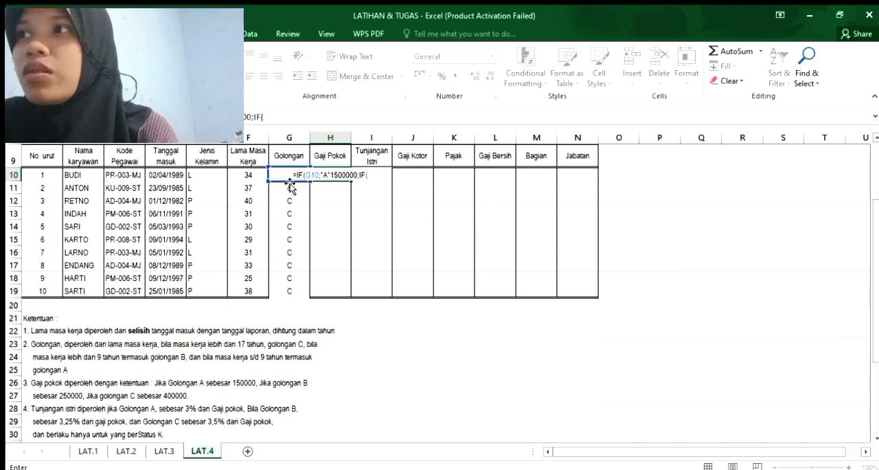
type("G11")
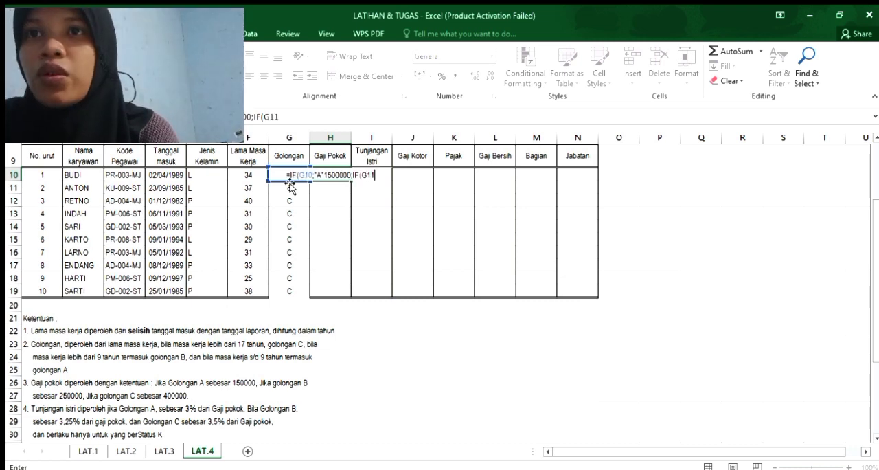
type(";")
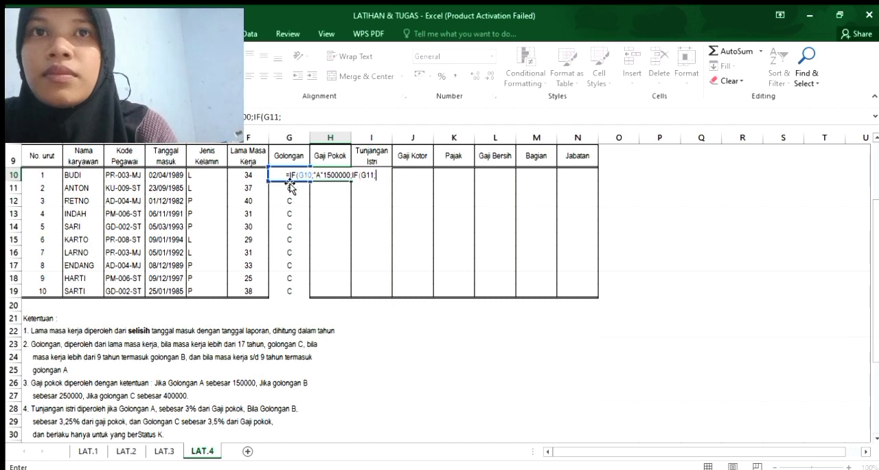
key("BackSpace")
type("=")
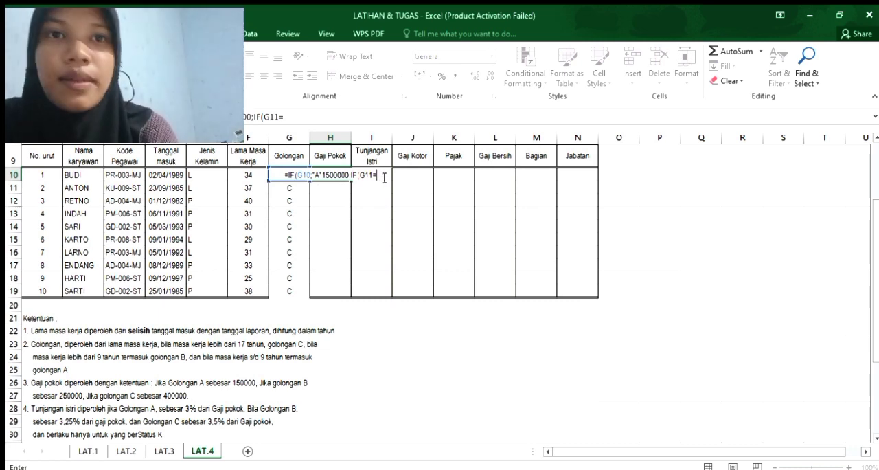
type("\"")
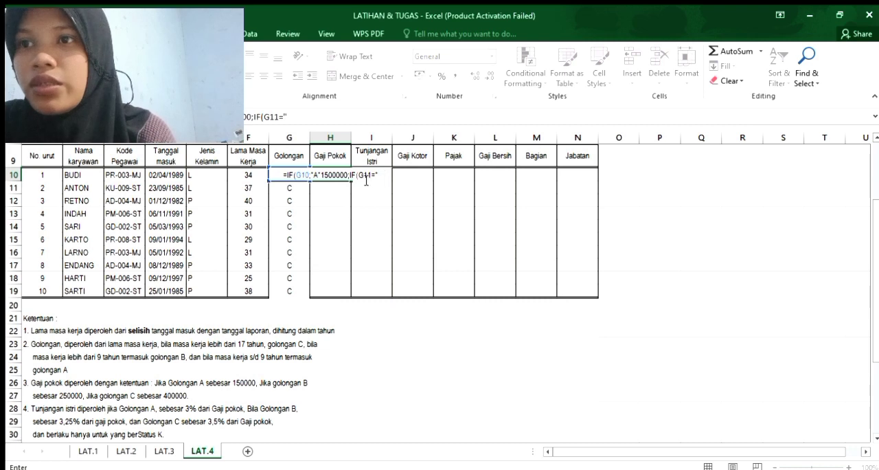
left_click(311, 174)
type("=")
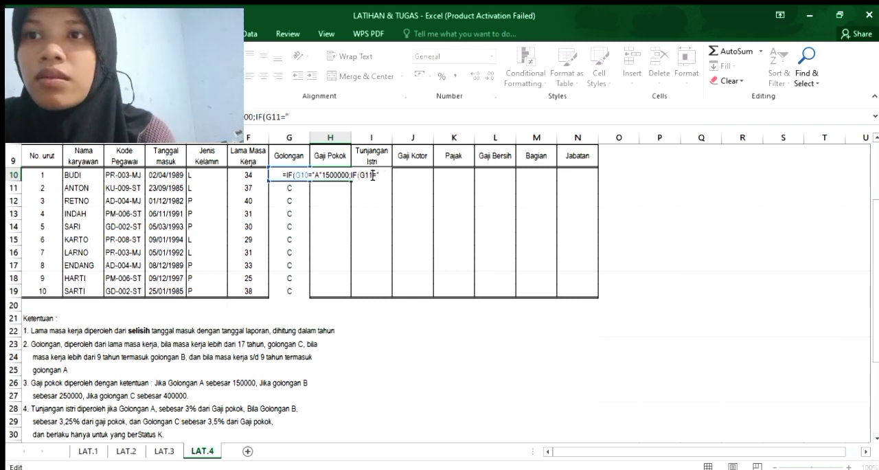
key("BackSpace")
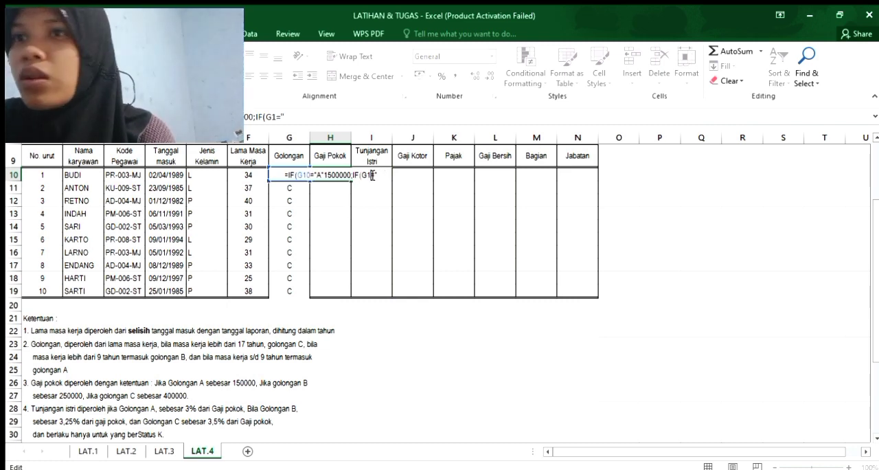
type("0=\"B")
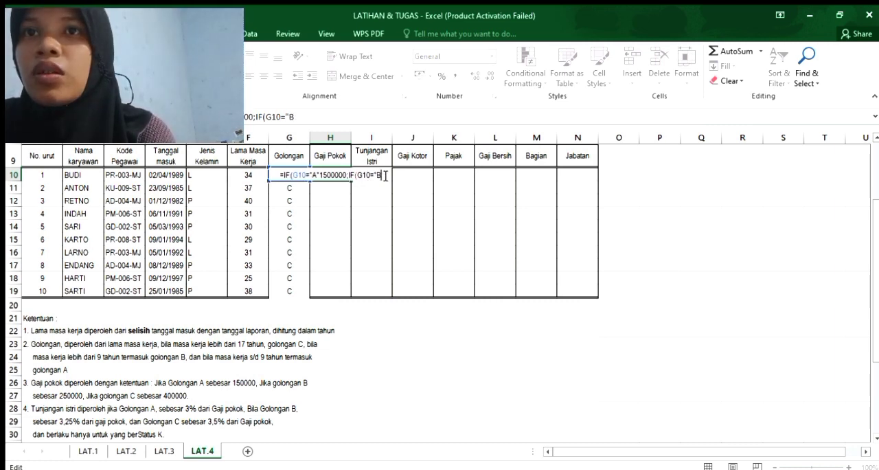
key("Return")
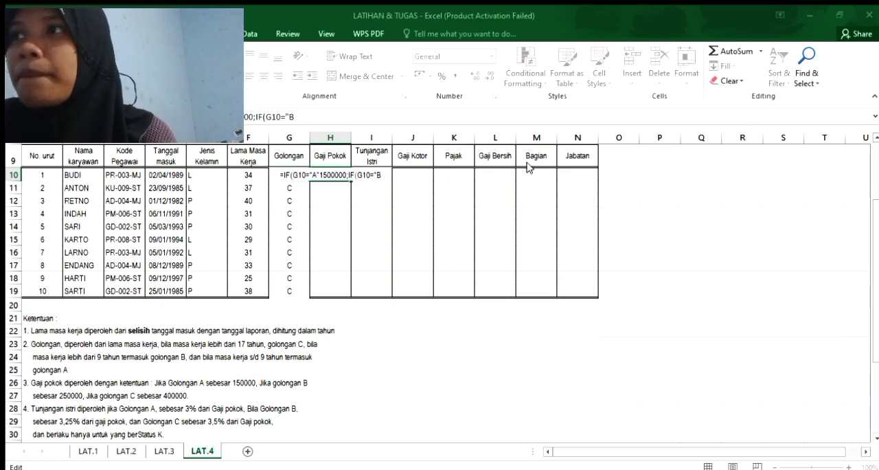
key("Return")
type("\"")
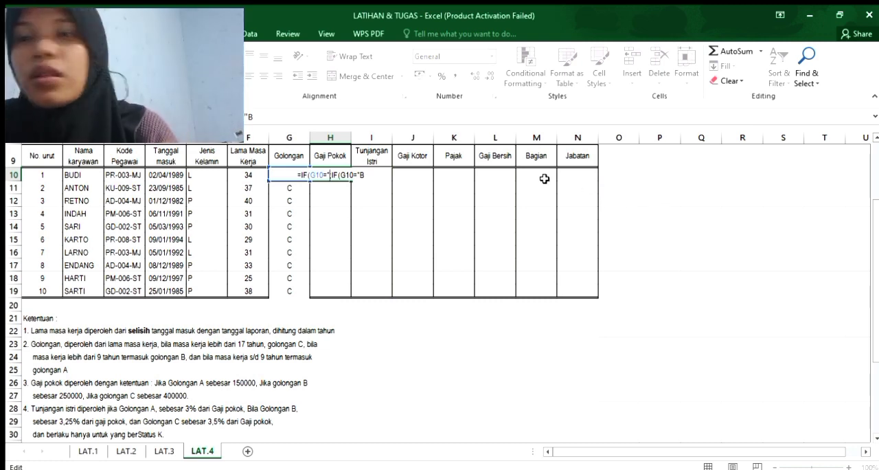
key("BackSpace")
type(";")
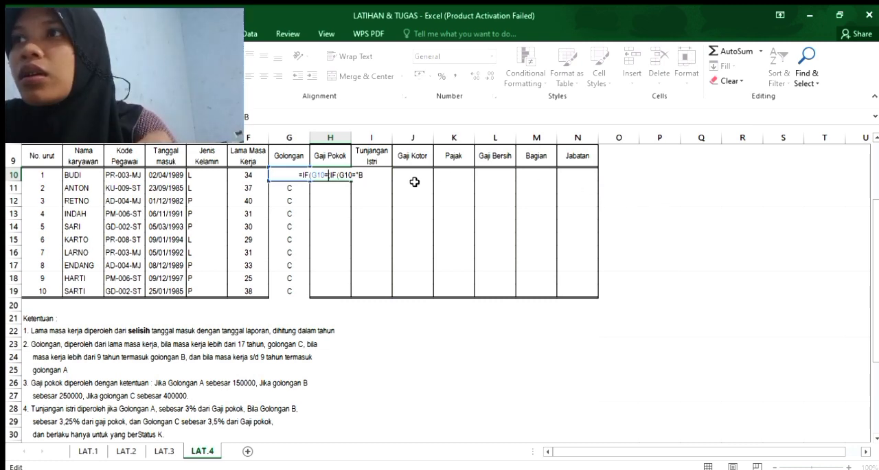
type(";")
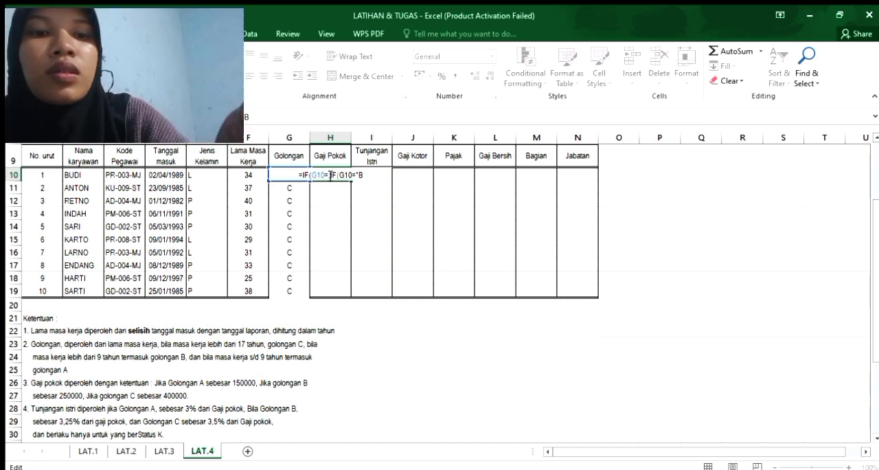
left_click_drag(364, 176, 301, 177)
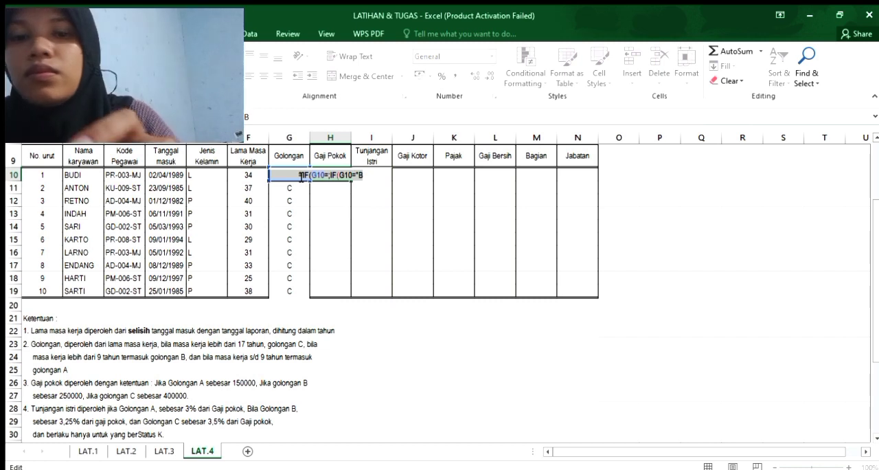
key("BackSpace")
left_click(291, 190)
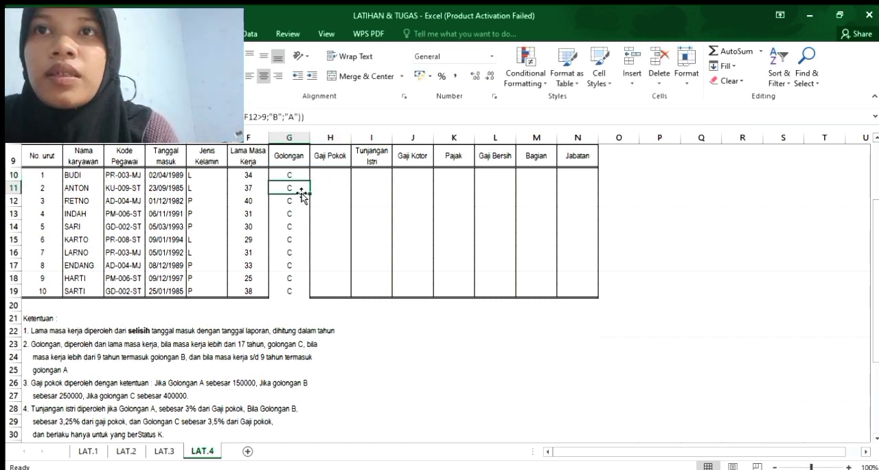
Start an IF formula in H10 for Gaji Pokok that tests G10="A" and returns 1500000.
left_click(328, 173)
type("=")
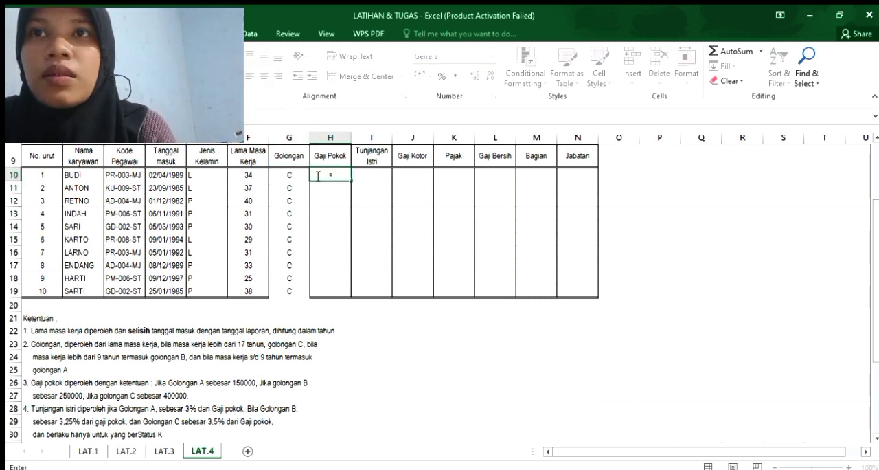
type("OF")
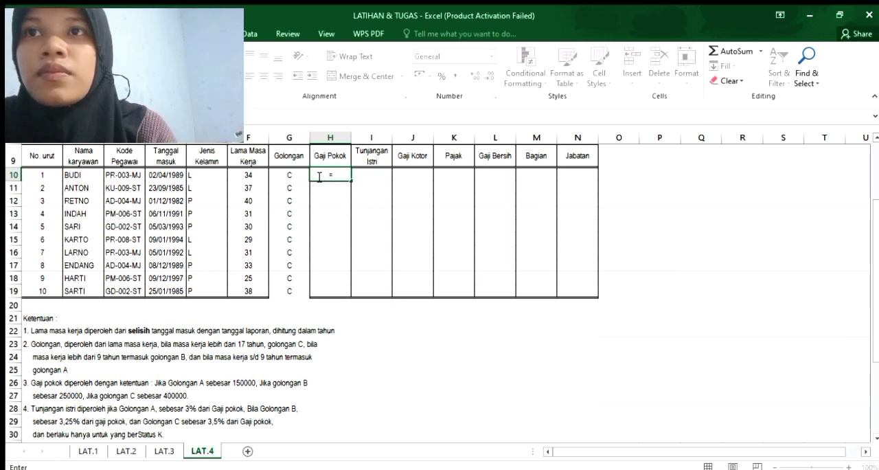
type("(")
left_click(289, 177)
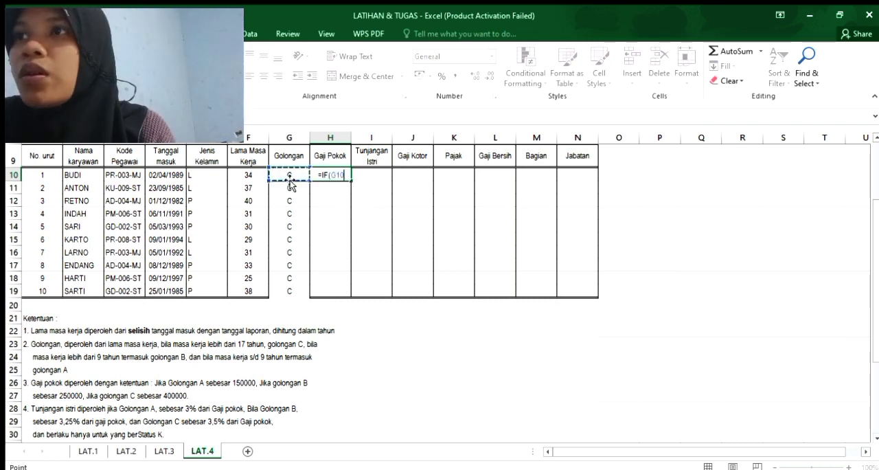
type("=\"A\"")
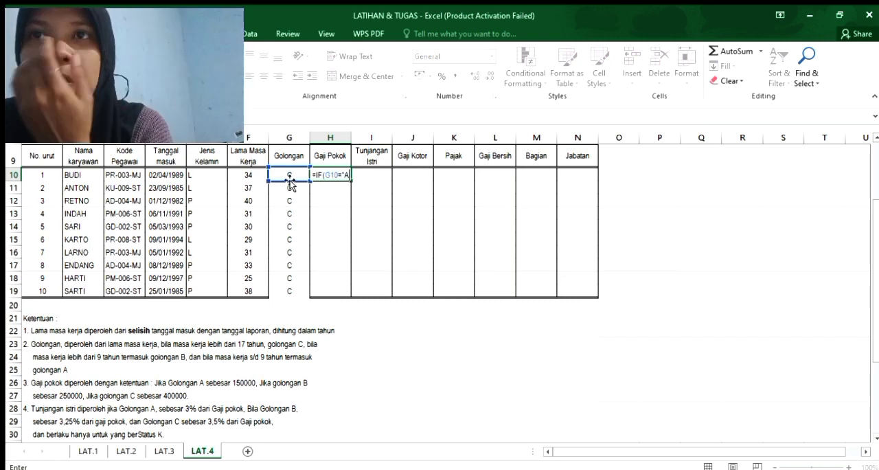
type(";")
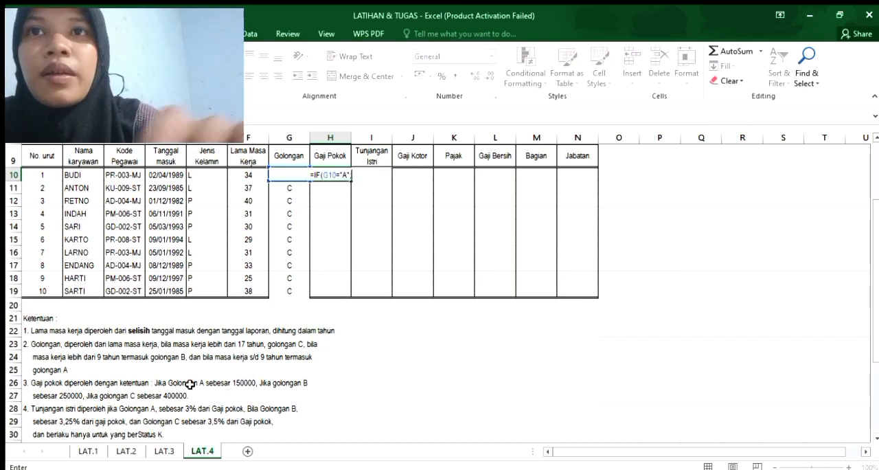
type("150000")
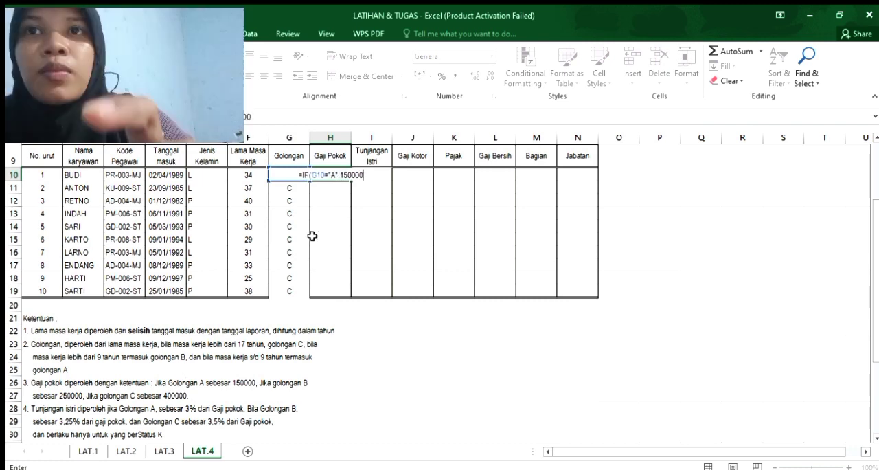
type("0")
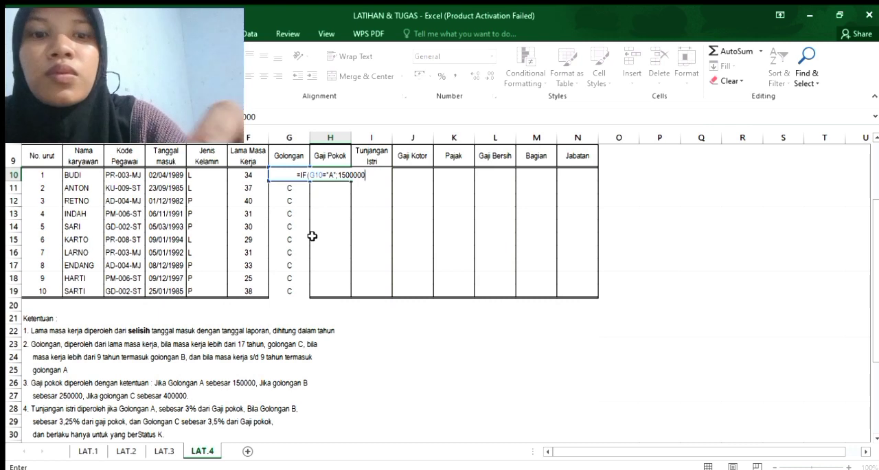
type(";")
type("IF")
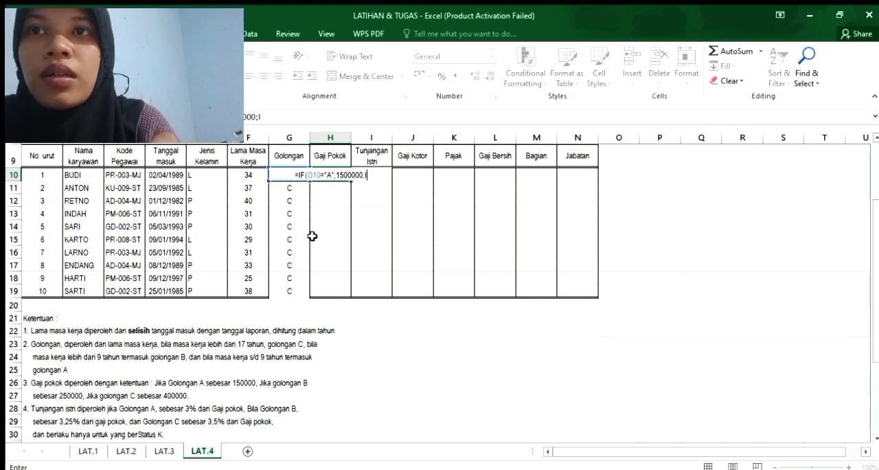
type("(")
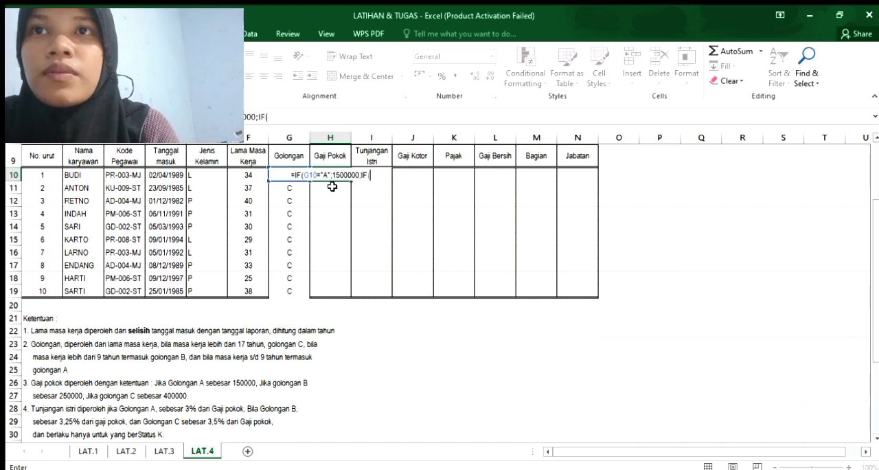
type("G10")
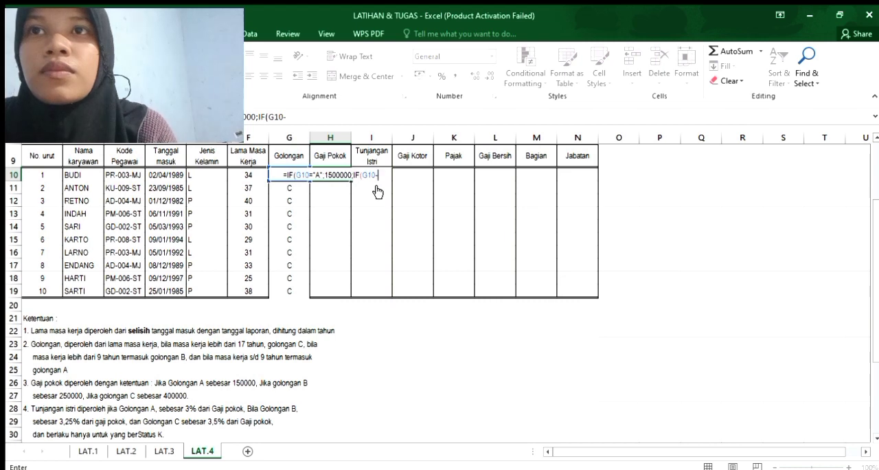
type("=")
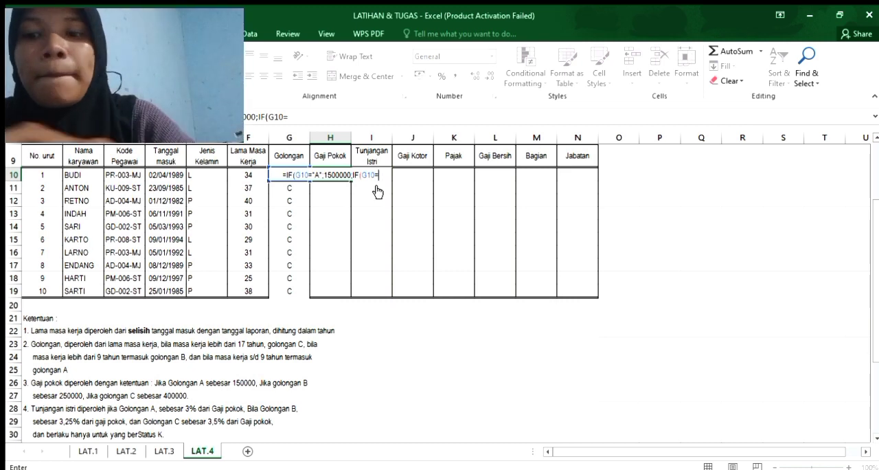
Add a nested IF to the Gaji Pokok formula in H10 that tests G10="B" and returns 2500000.
type("\"B\";")
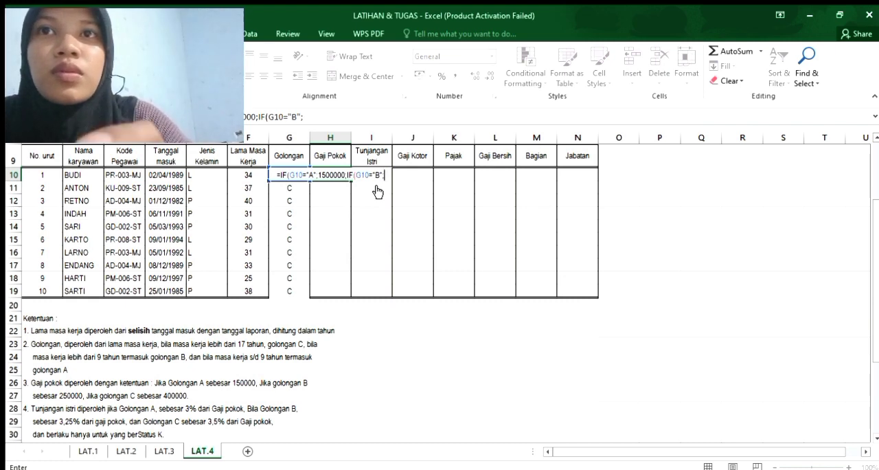
type("2500")
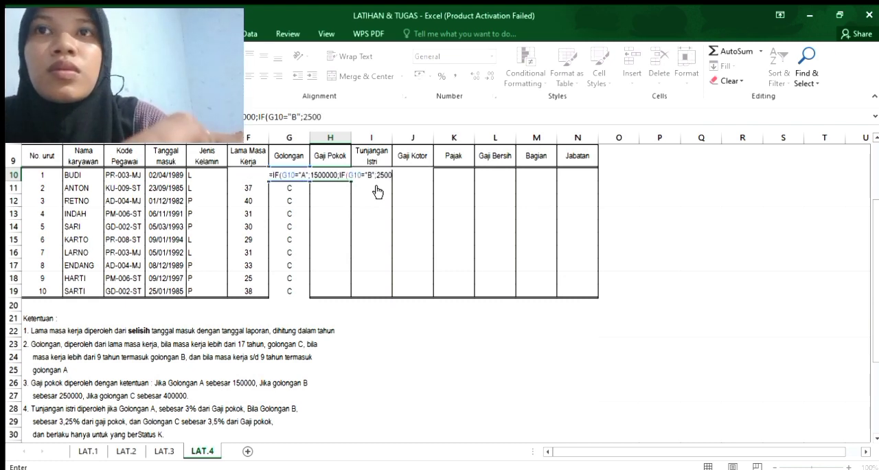
type("000;")
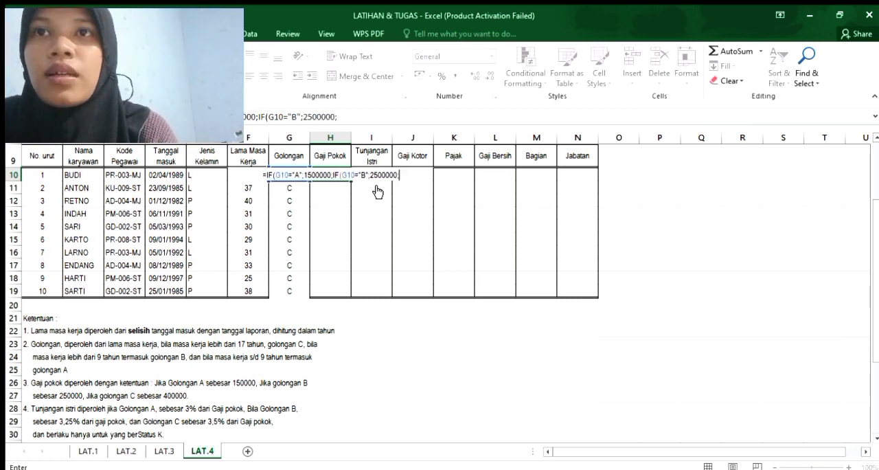
type("I")
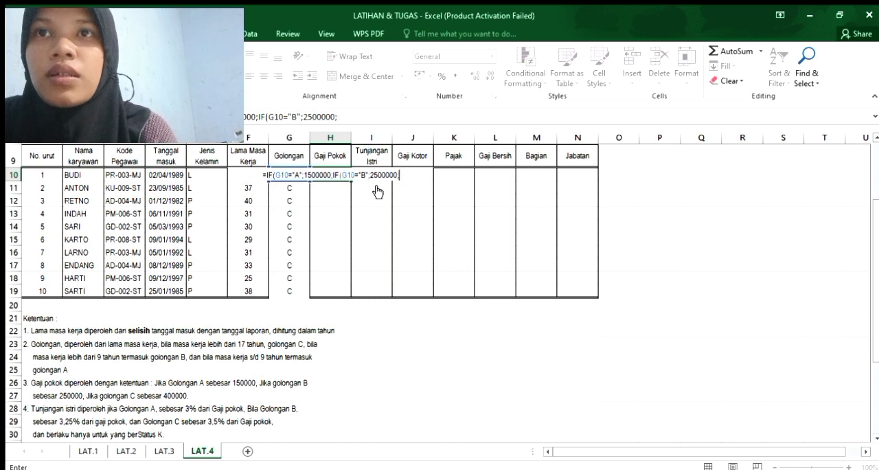
type("F(G10")
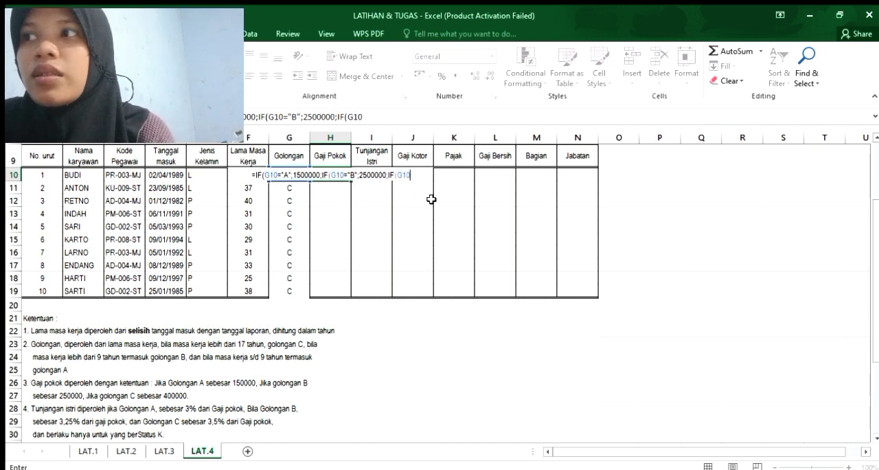
type("=")
type("\"C\"")
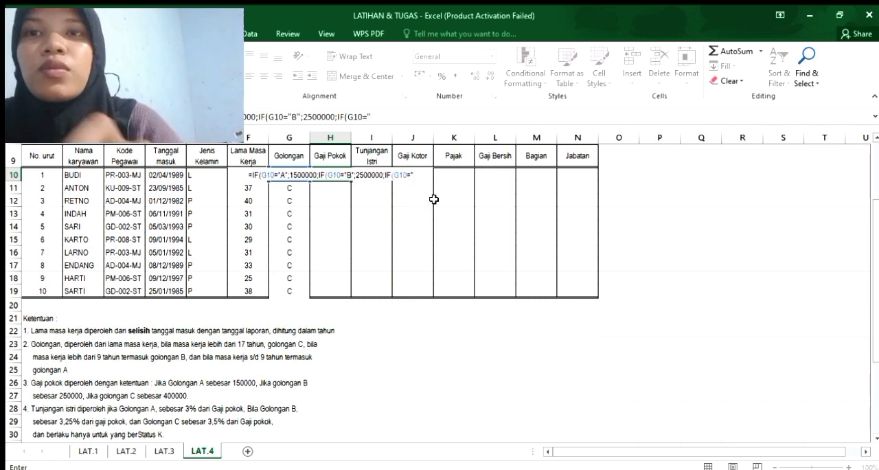
type(";")
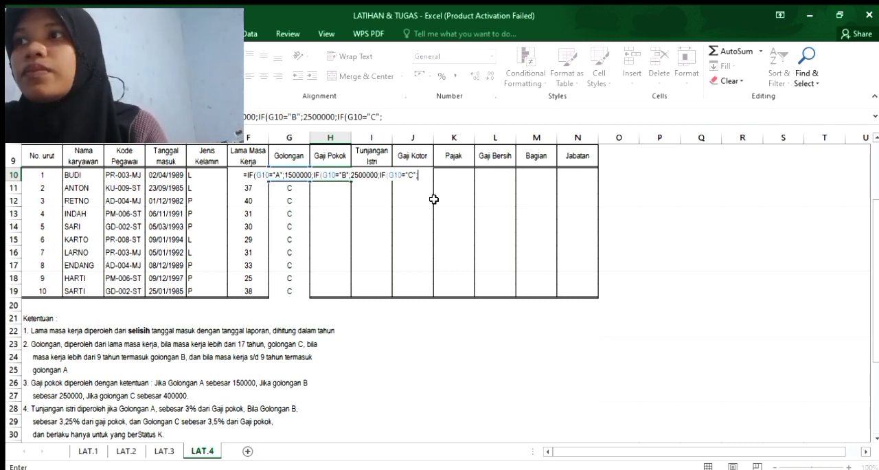
type("40")
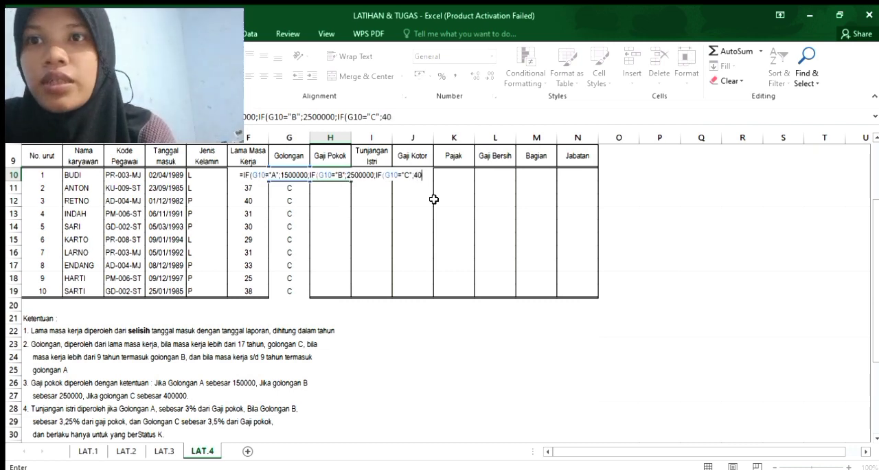
type("0000")
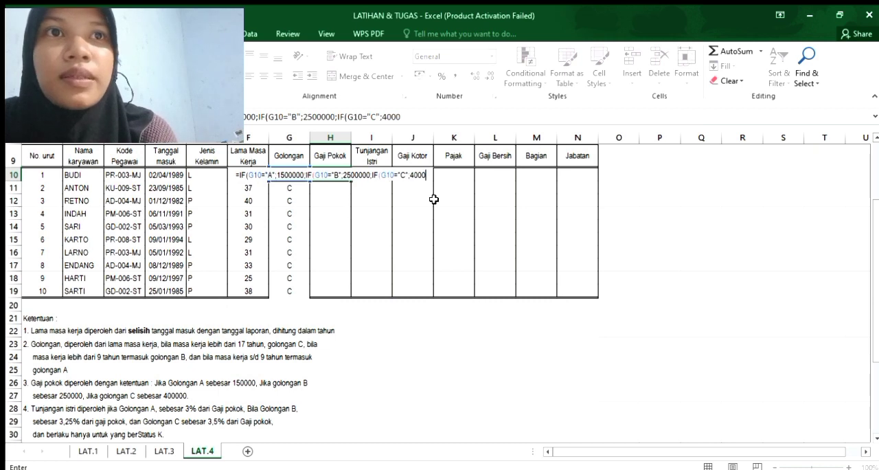
type("0")
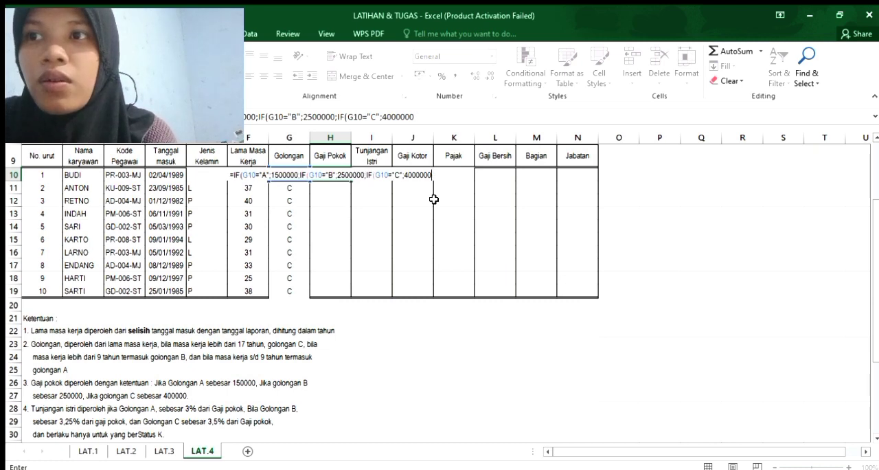
Close the nested IF formula in H10 and fill Gaji Pokok down through H19.
type(")))")
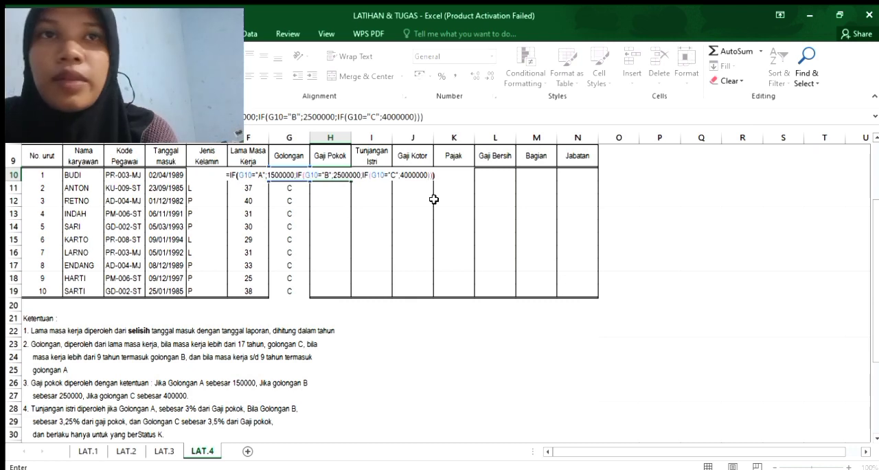
key("Return")
left_click(332, 175)
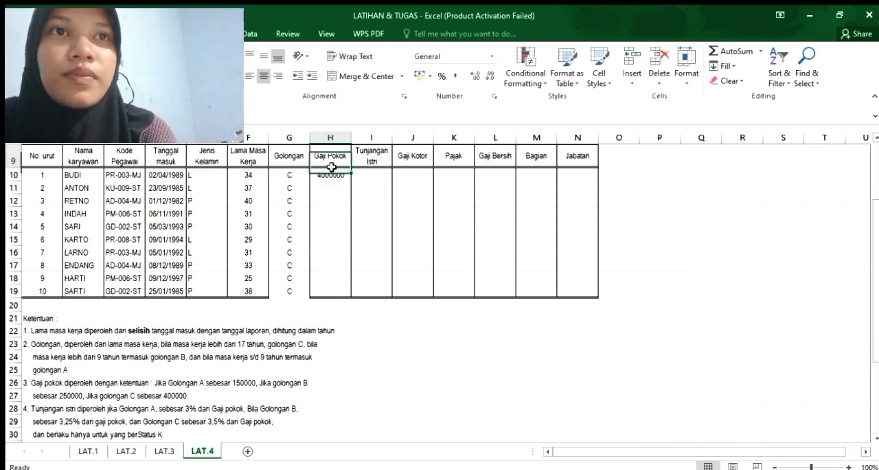
left_click_drag(352, 181, 347, 292)
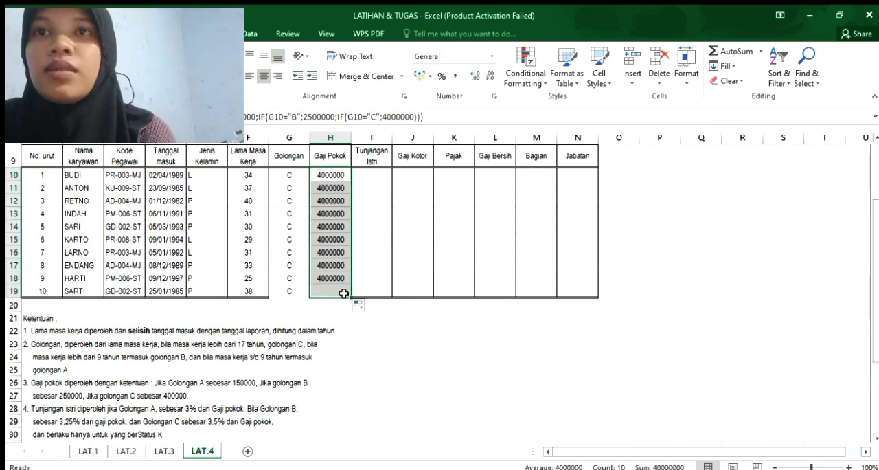
Select I10 for Tunjangan Istri and check the rules listed below the table.
left_click(365, 174)
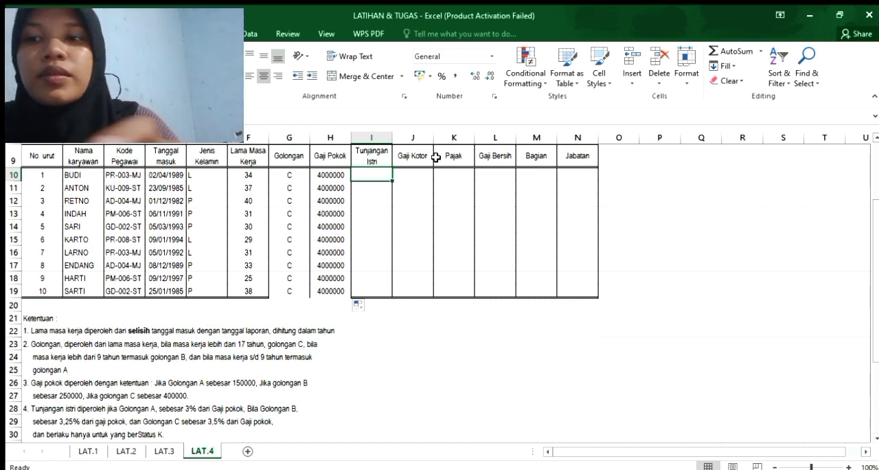
scroll(874, 274, "down", 1)
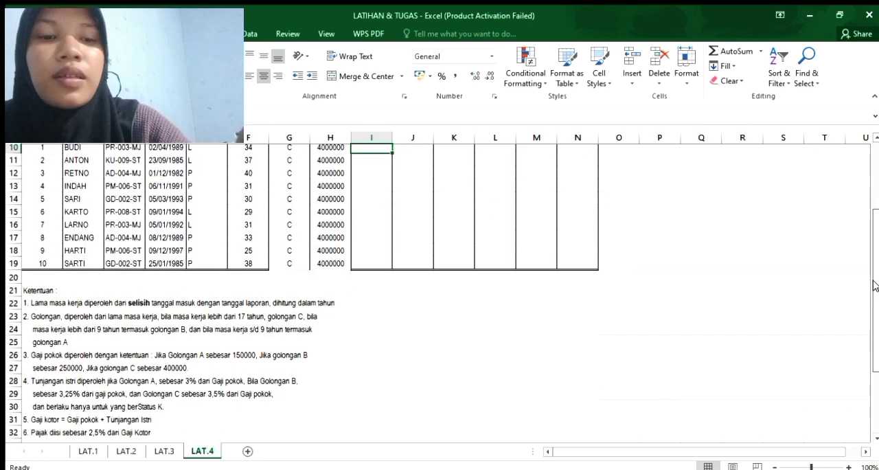
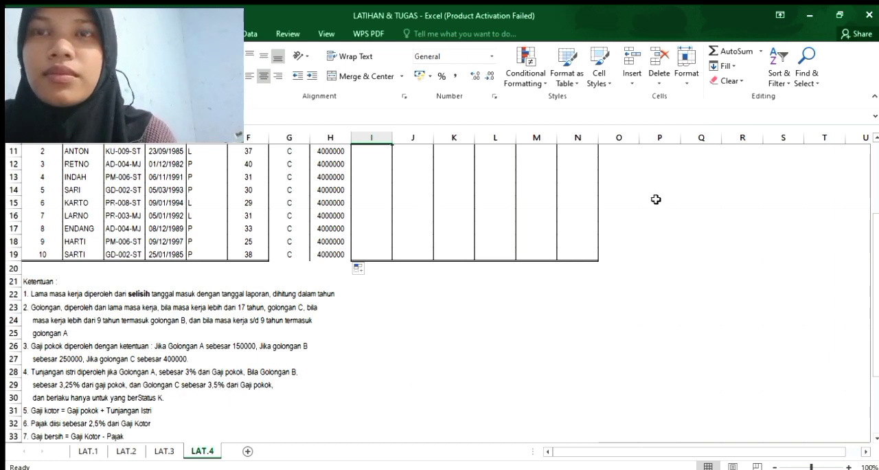
Start an IF formula in I10 for Tunjangan Istri that tests G10="A".
scroll(872, 207, "up", 1)
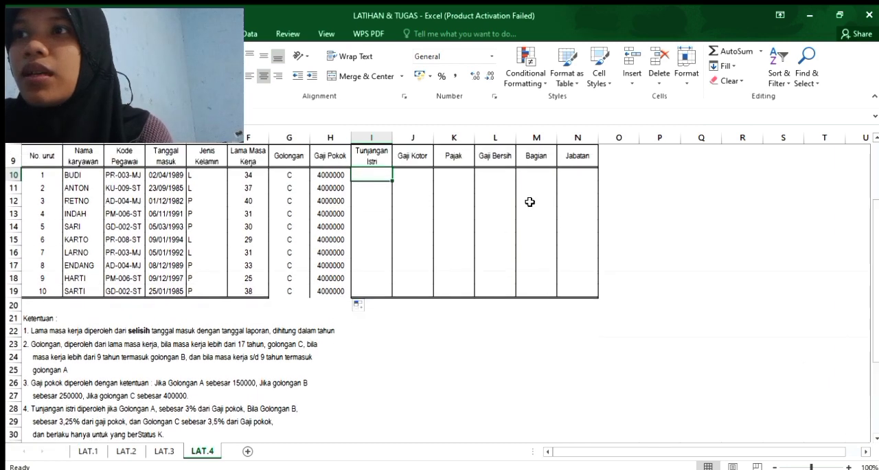
type("=I")
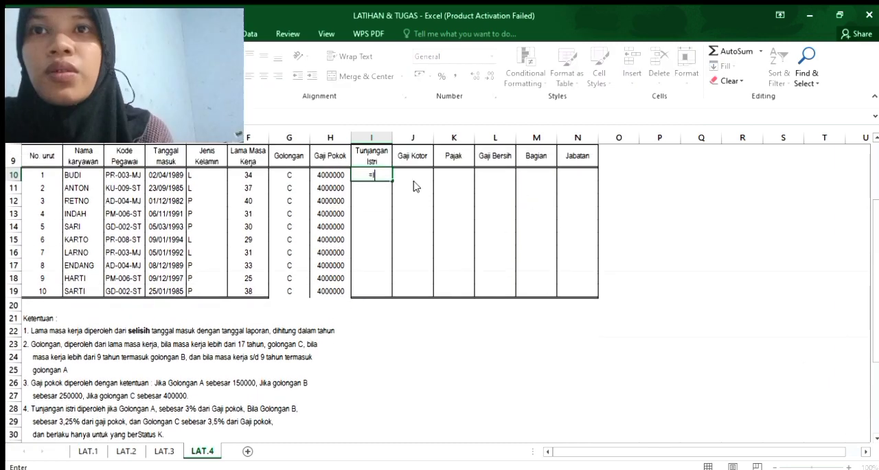
type("F(")
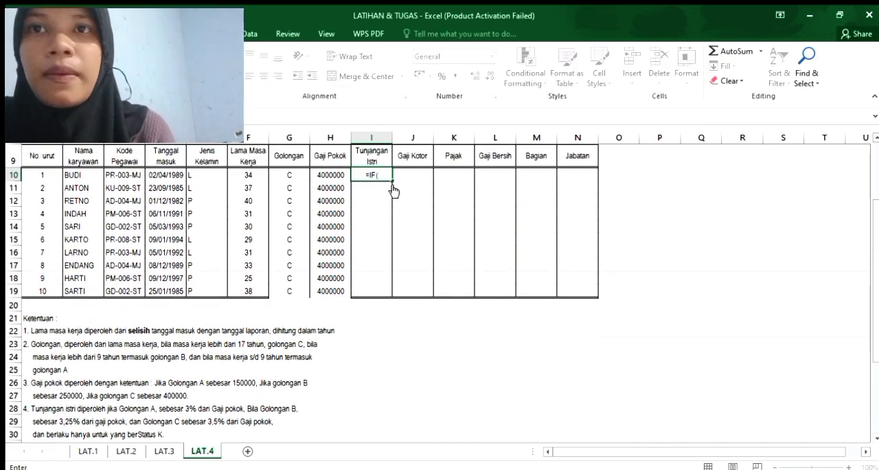
left_click(293, 177)
type("=\"A\",")
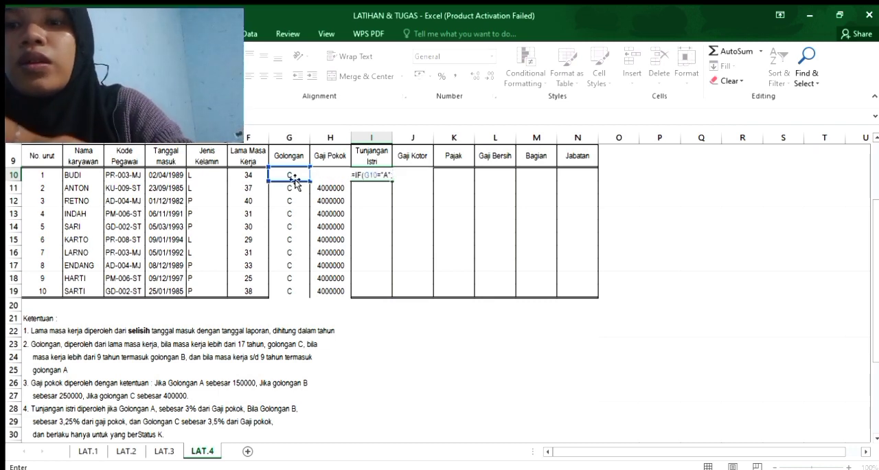
type("3")
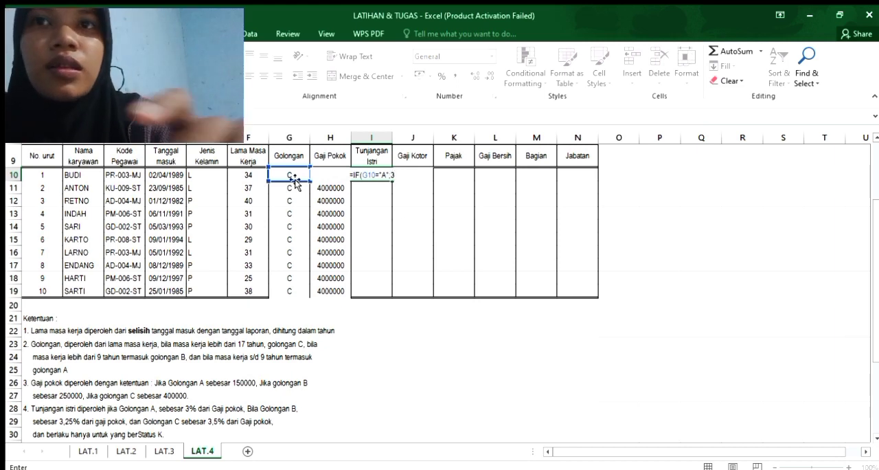
type(",")
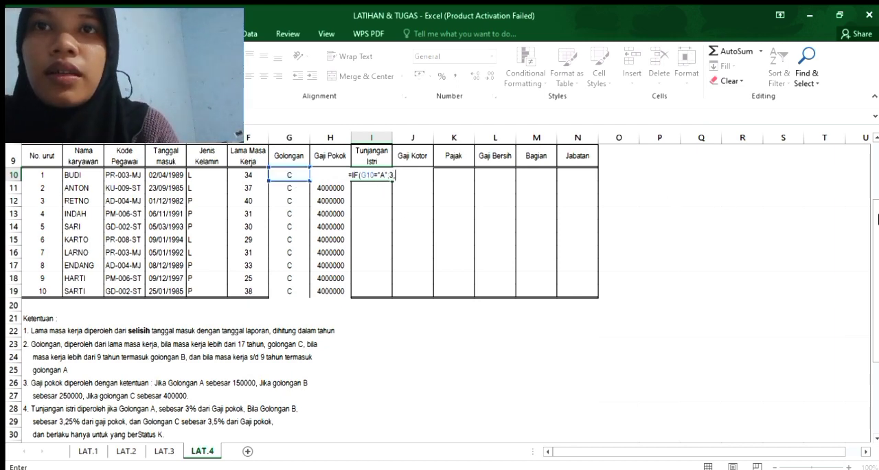
Set the value returned for G10="A" in the I10 formula to 3%.
left_click_drag(876, 229, 875, 237)
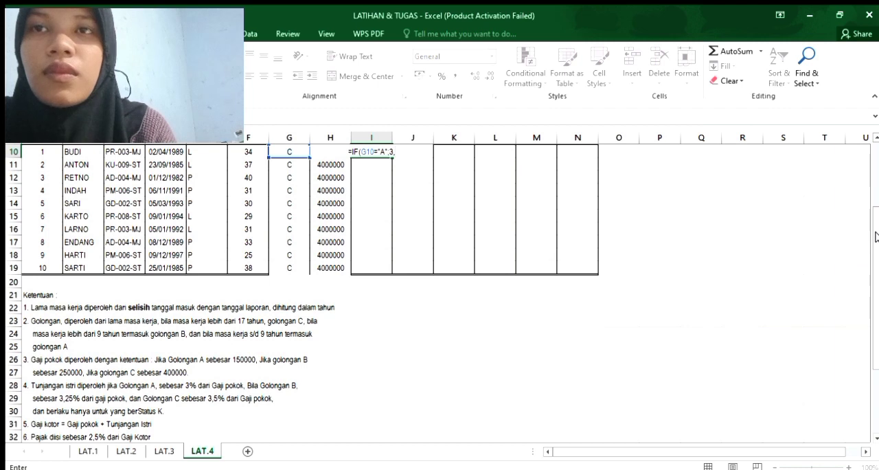
key("BackSpace")
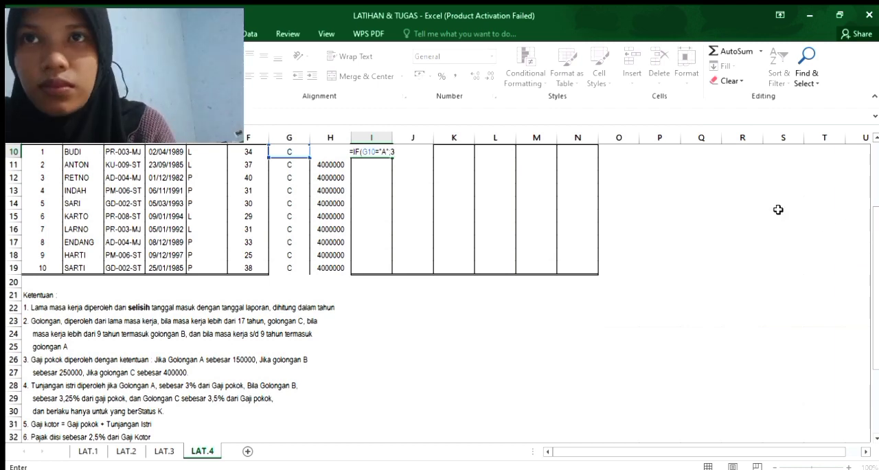
type("%")
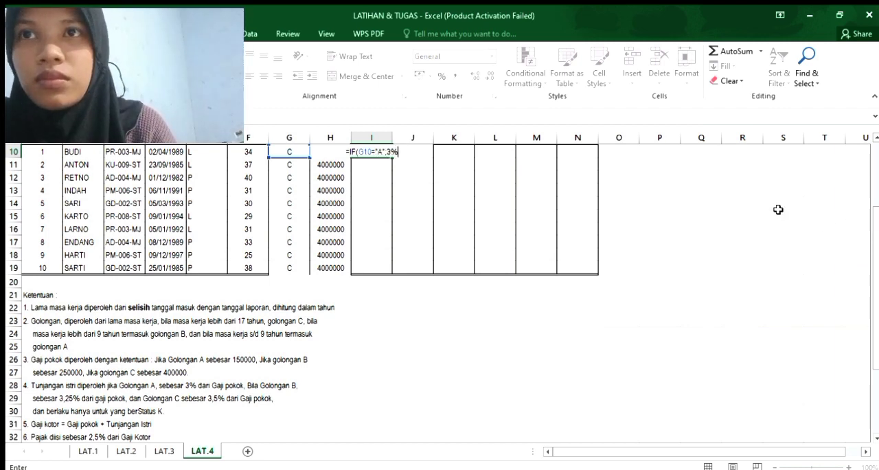
type(";")
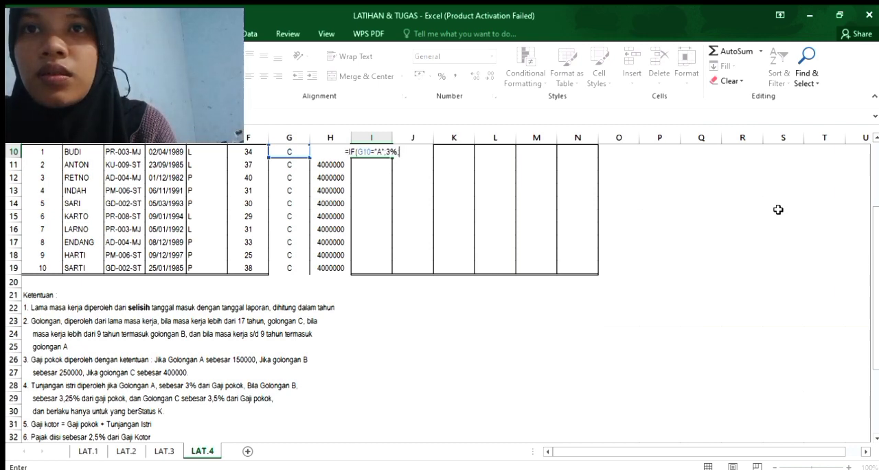
type("IF")
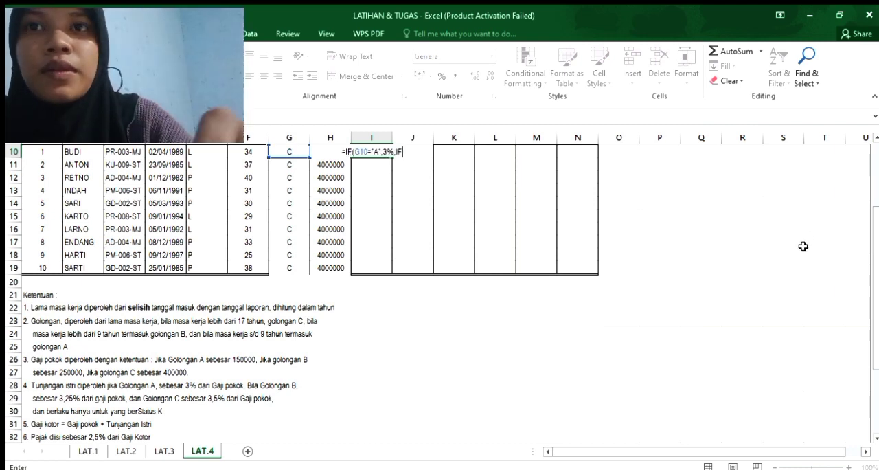
type("(")
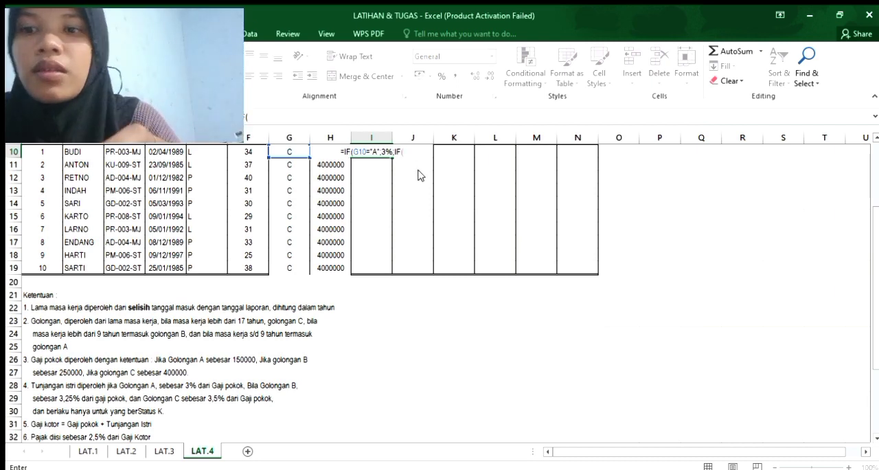
type("G1")
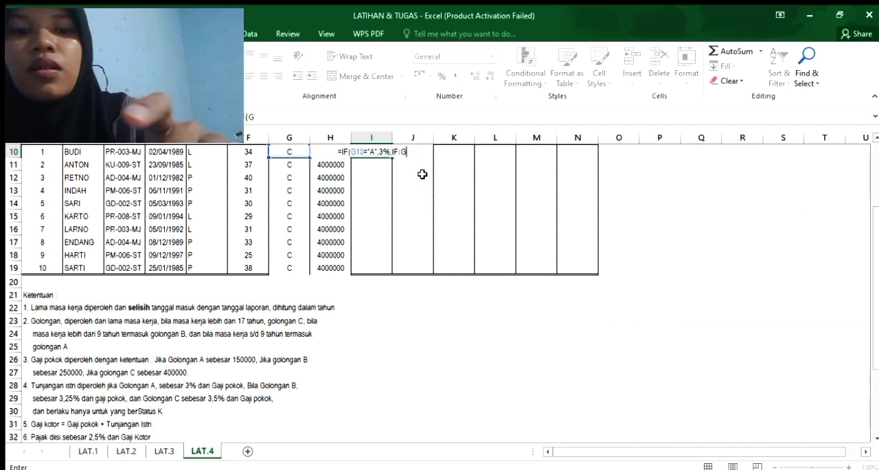
type("0")
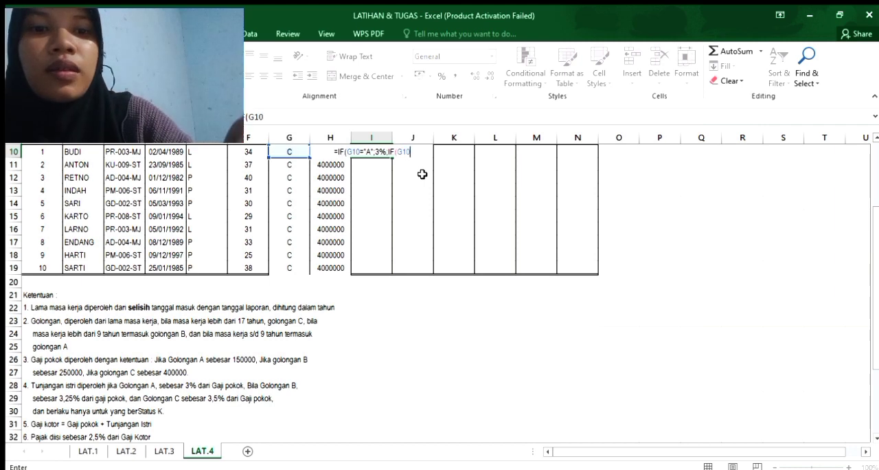
type("=\"")
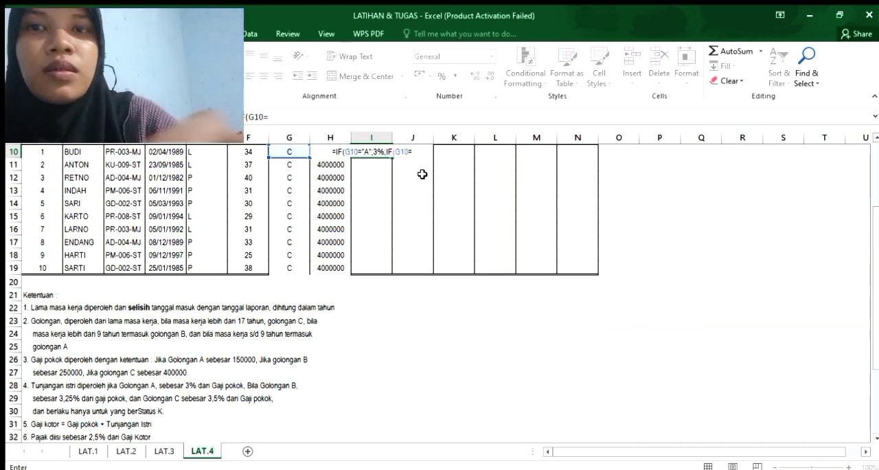
type("B\"L")
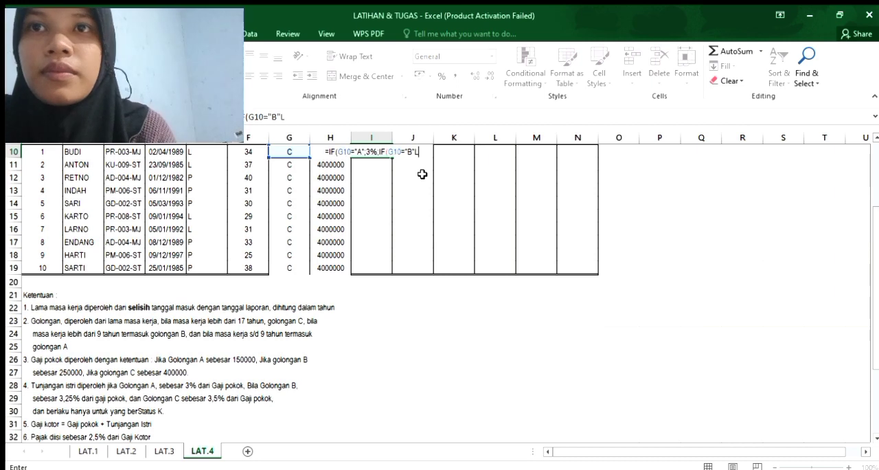
Add a nested IF to the Tunjangan Istri formula in I10 that tests G10="B".
key("BackSpace")
type(";")
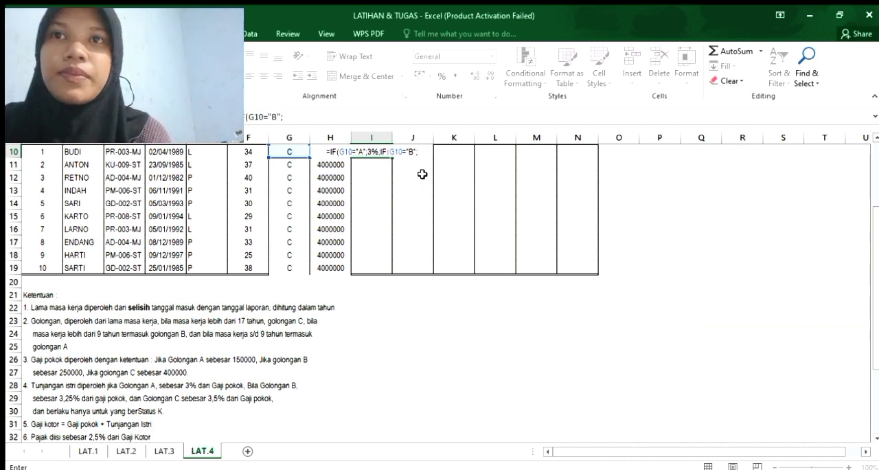
Set the value returned for G10="B" in the I10 formula to 3.25%.
type("3")
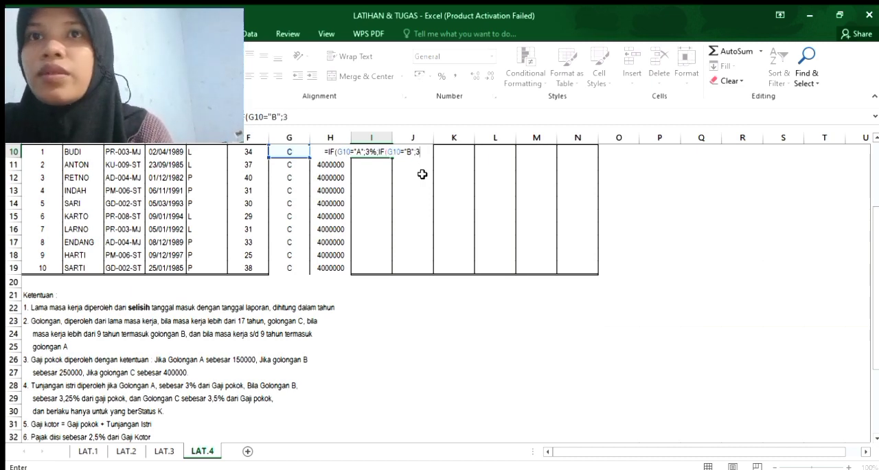
type(".2")
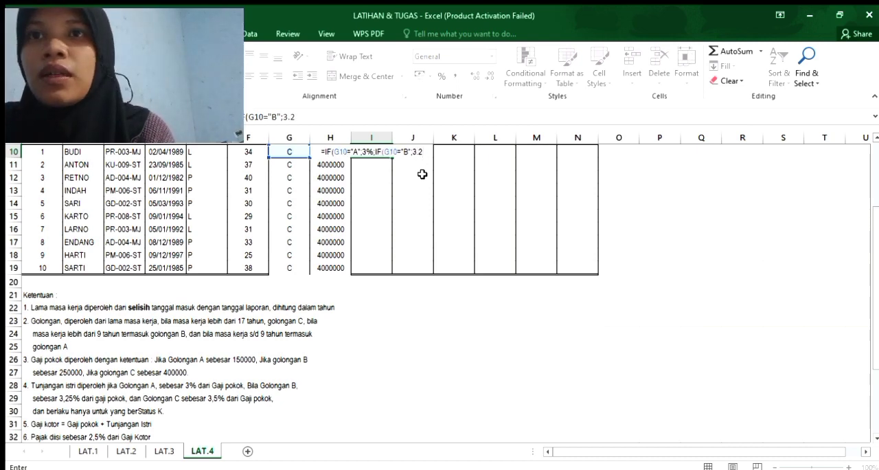
type("5")
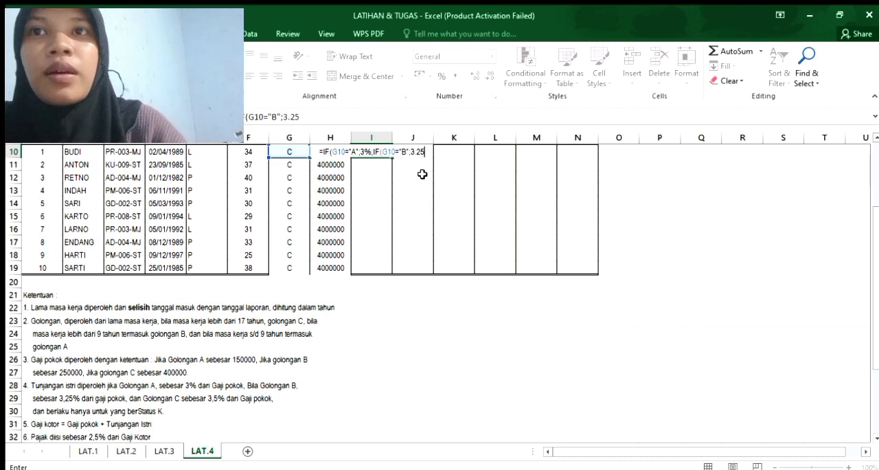
type("%")
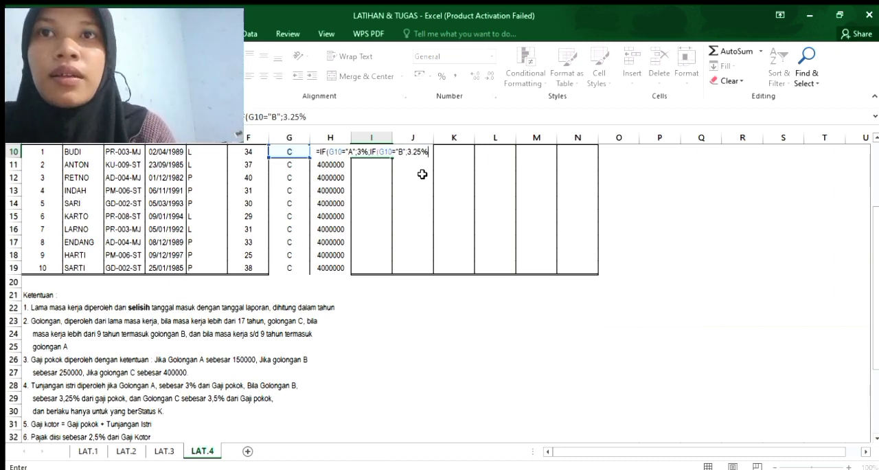
type(";IF")
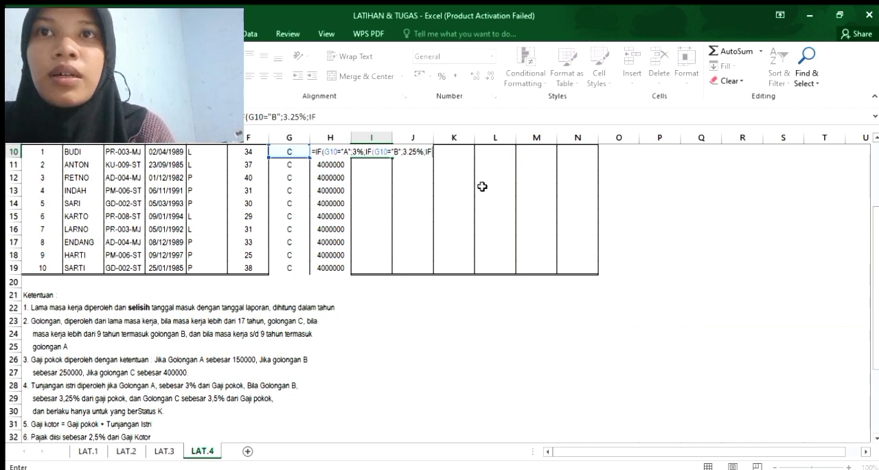
key("BackSpace")
key("BackSpace")
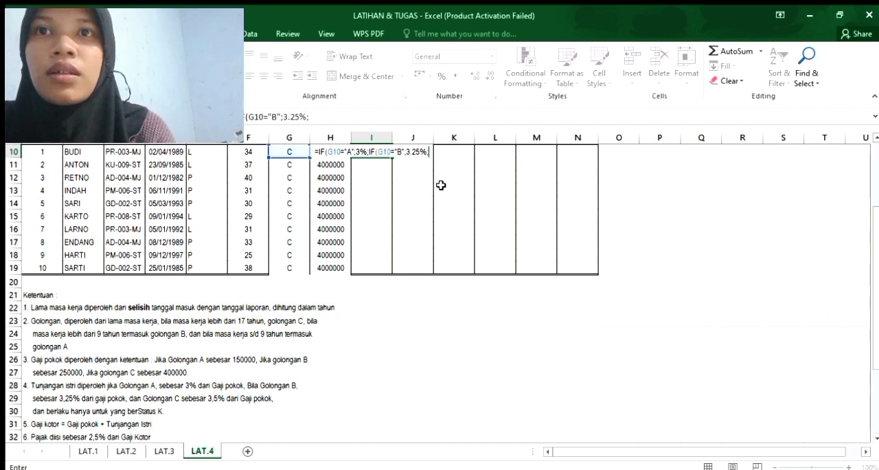
type("IF")
key("BackSpace")
key("BackSpace")
key("BackSpace")
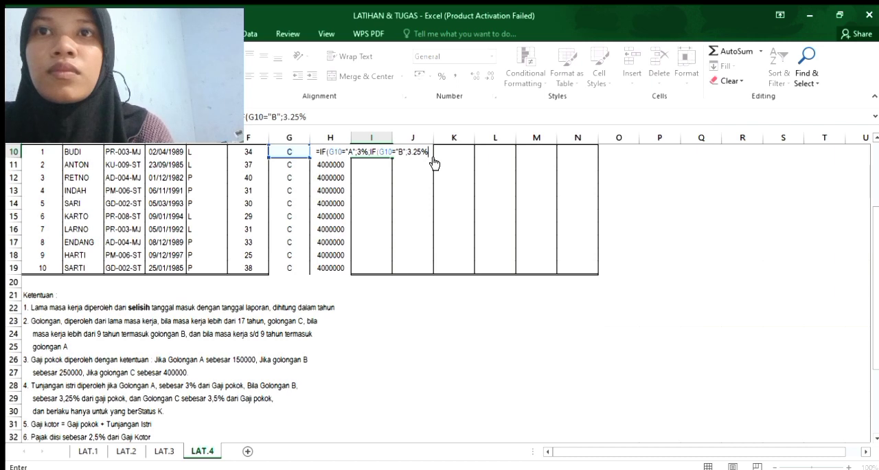
Add a third nested IF to the Tunjangan Istri formula in I10 that tests G10="C".
type(";IF")
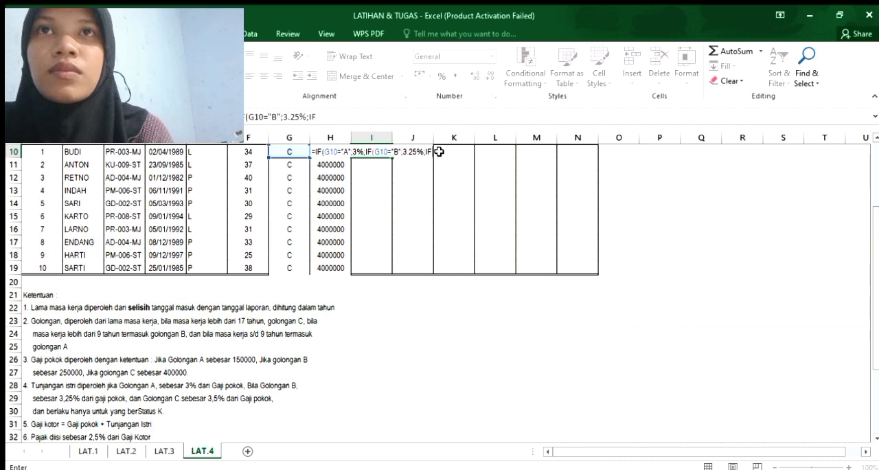
type(")")
key("BackSpace")
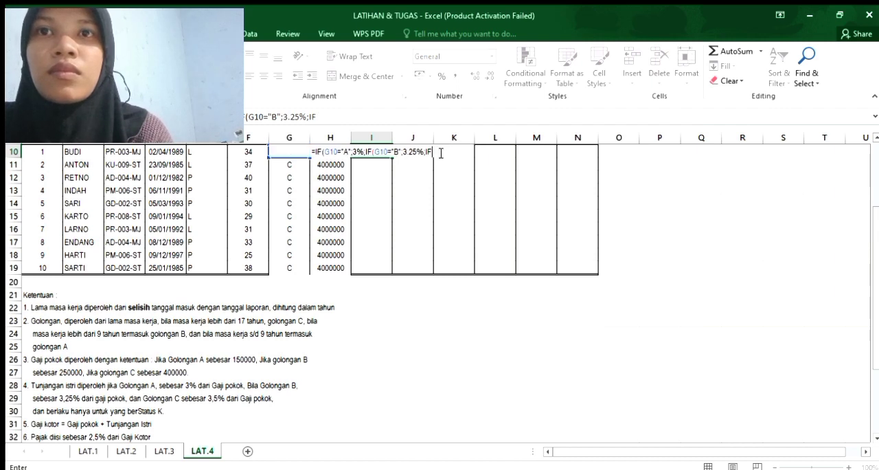
type("(")
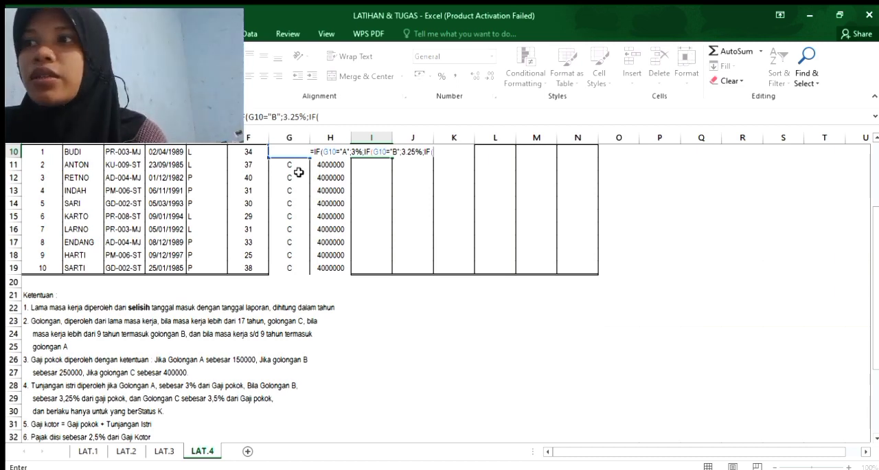
type("G10")
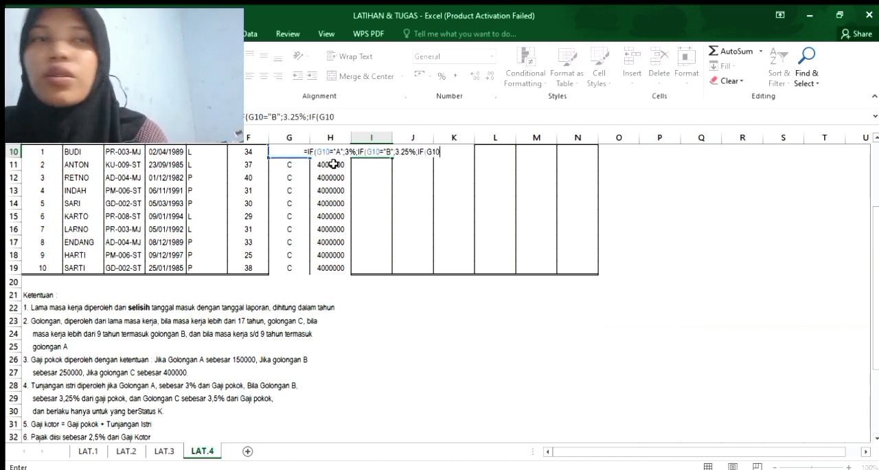
type("=")
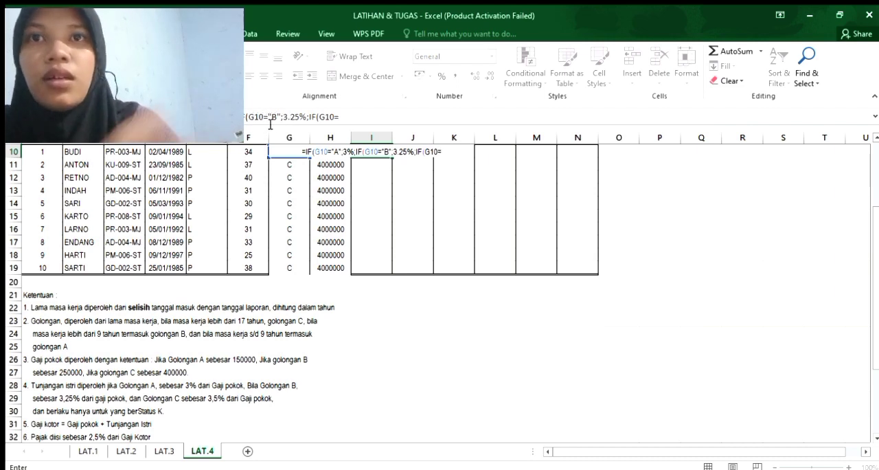
type("\"")
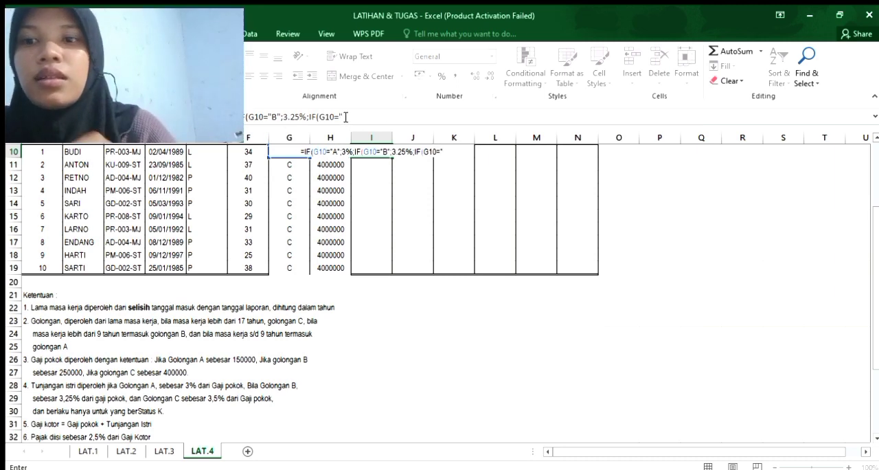
type("C\"")
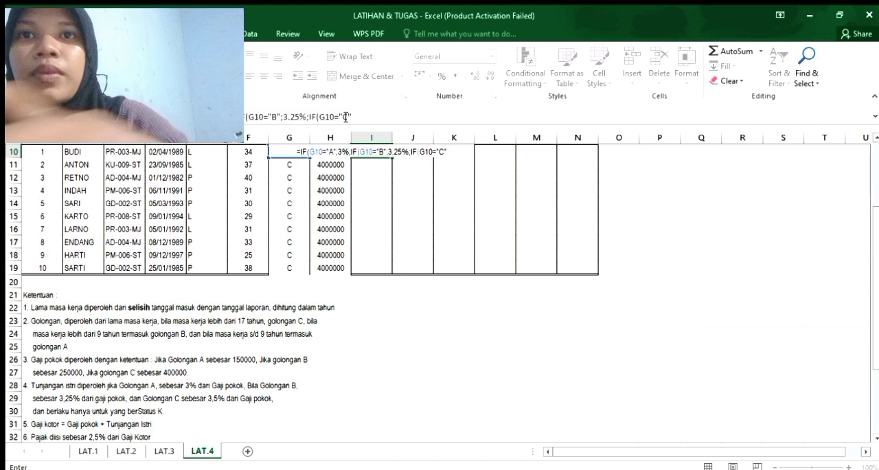
type(";")
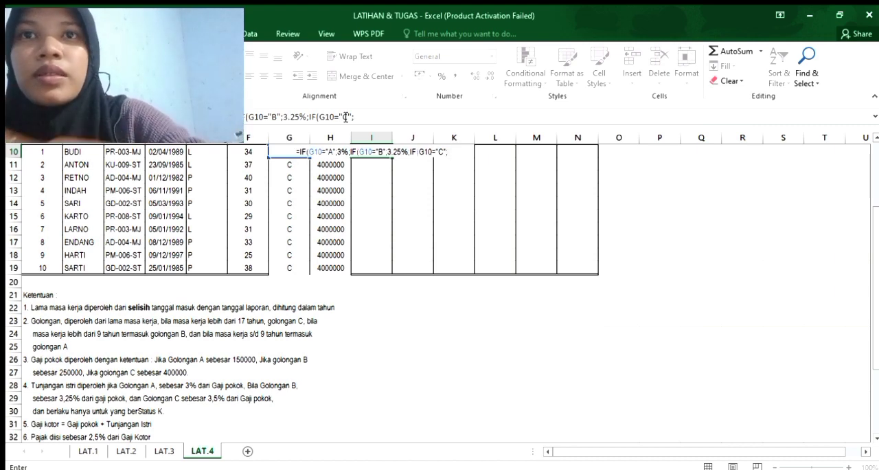
type("3")
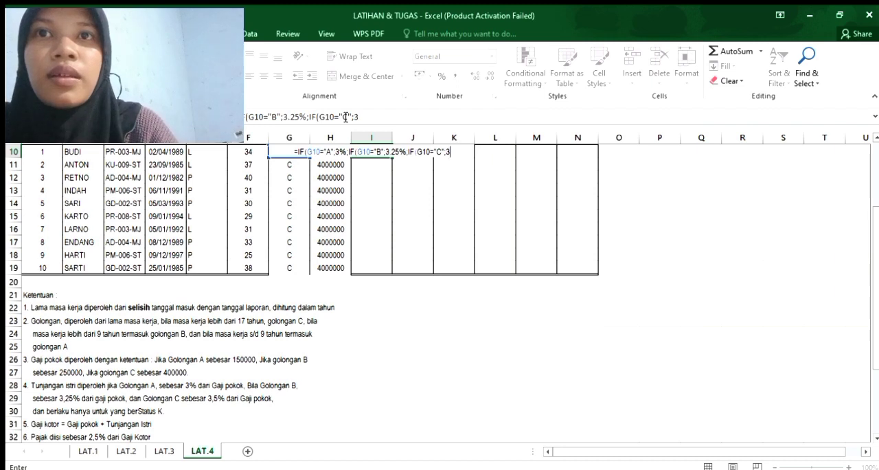
type(".\\,\\")
Set the value returned for G10="C" in the I10 formula to 3,5% and close all three nested IFs.
key("BackSpace")
key("BackSpace")
key("BackSpace")
key("BackSpace")
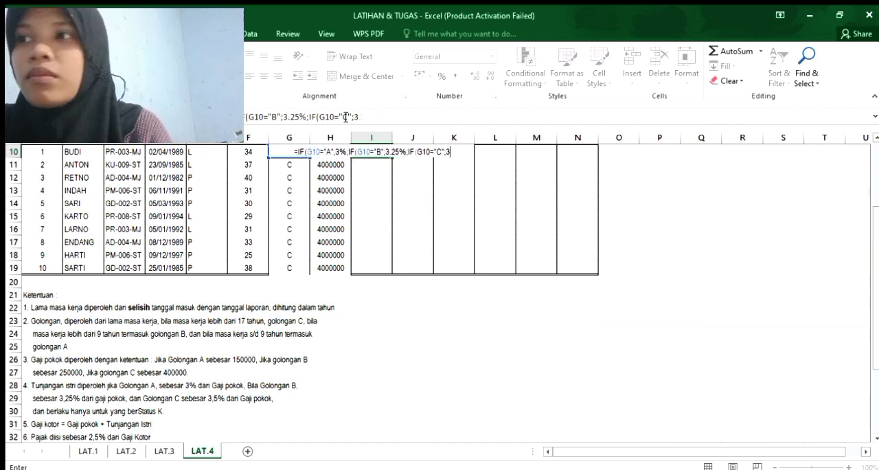
type(",")
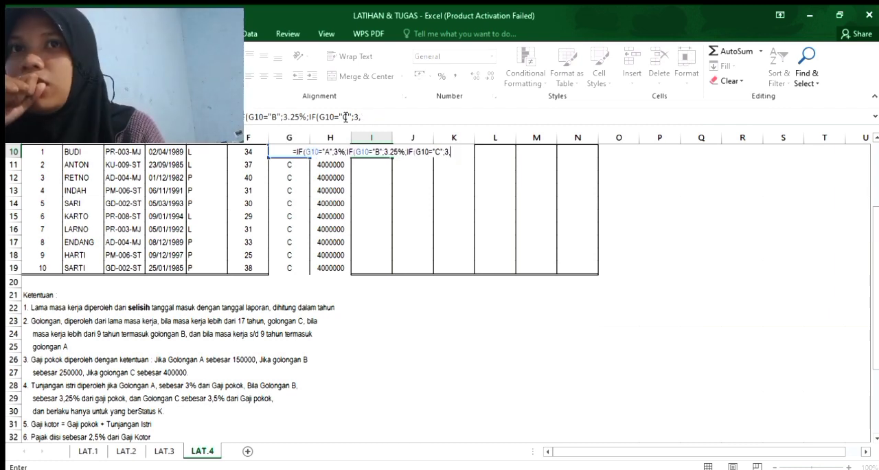
type("5%")
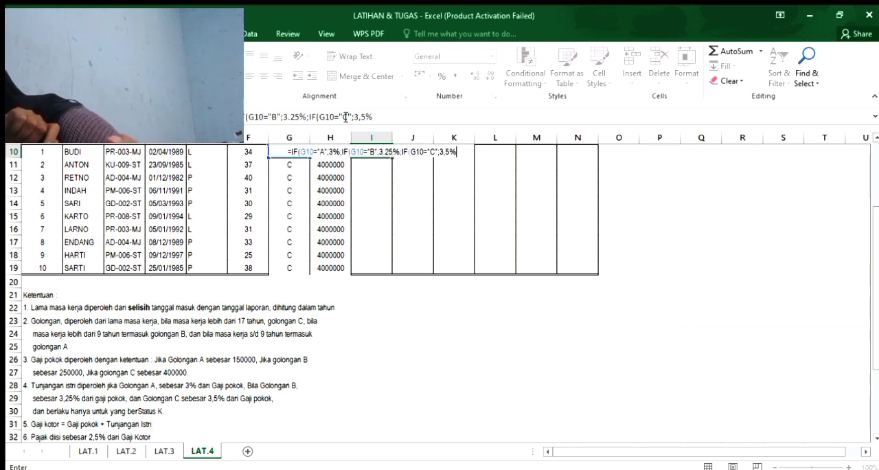
type(")))")
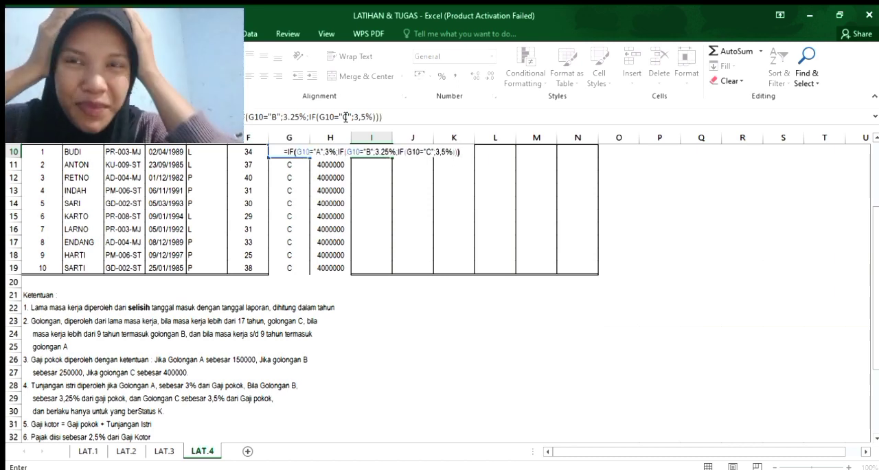
type("8\\")
Multiply the nested IF result in I10 by the Gaji Pokok in H10 and enter the formula.
key("BackSpace")
key("BackSpace")
type("*")
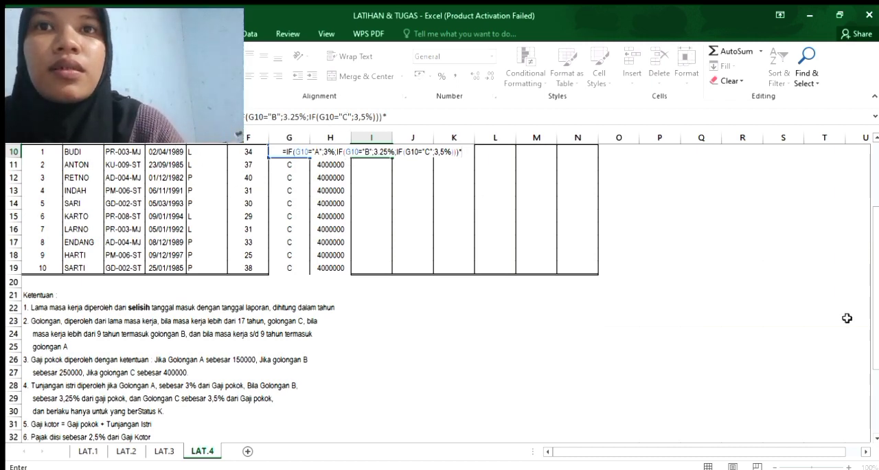
scroll(870, 312, "up", 1)
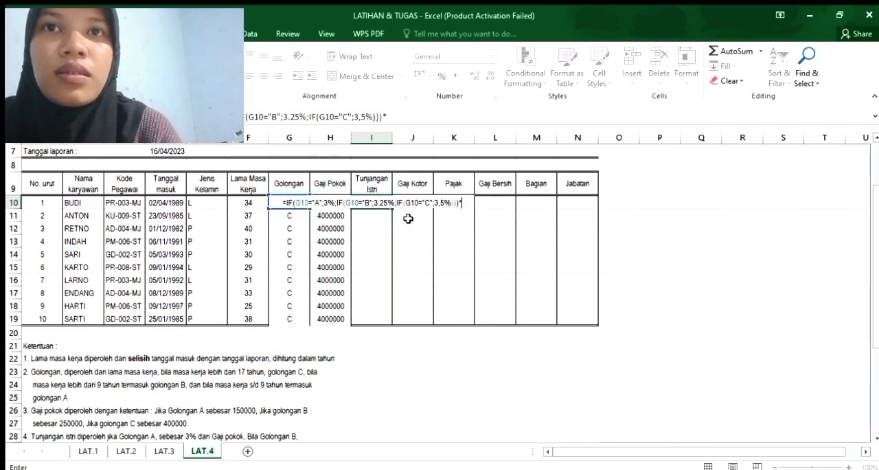
type("H")
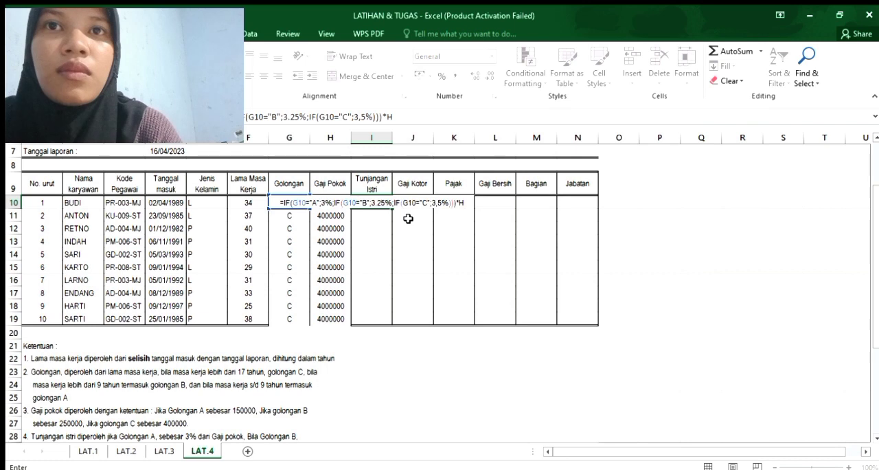
type("10")
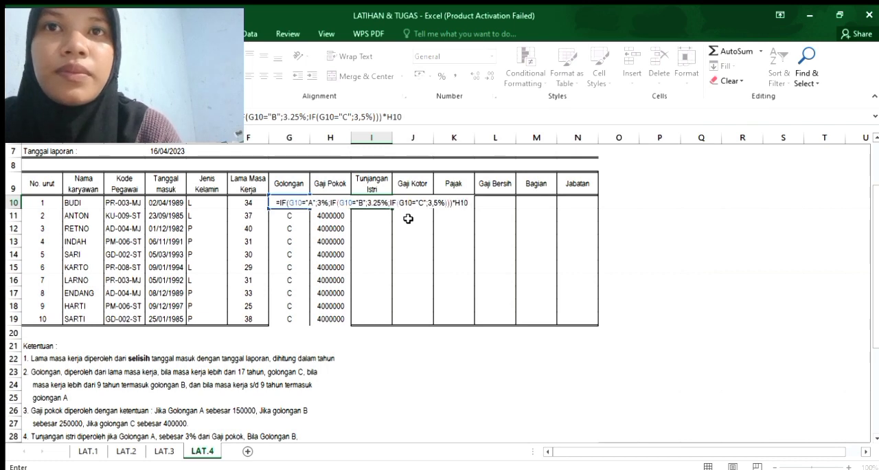
key("Return")
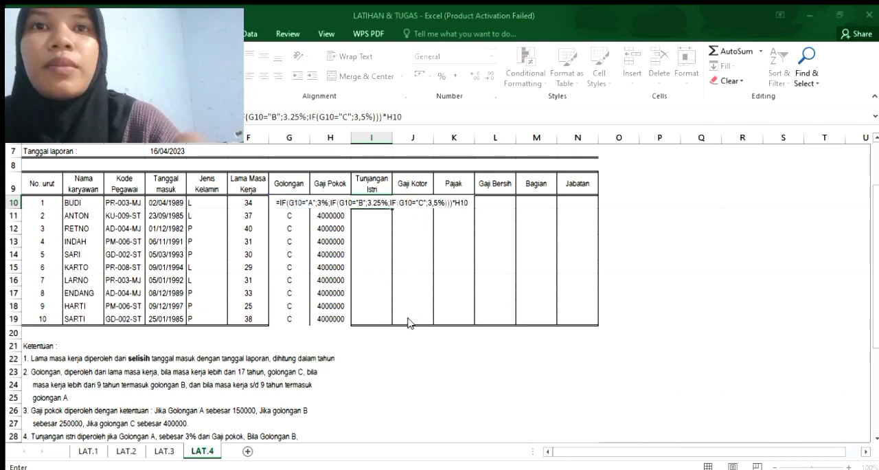
Correct the G10="B" rate in I10 to 3,25% with a decimal comma and fill the Tunjangan Istri formula down to I19.
key("Return")
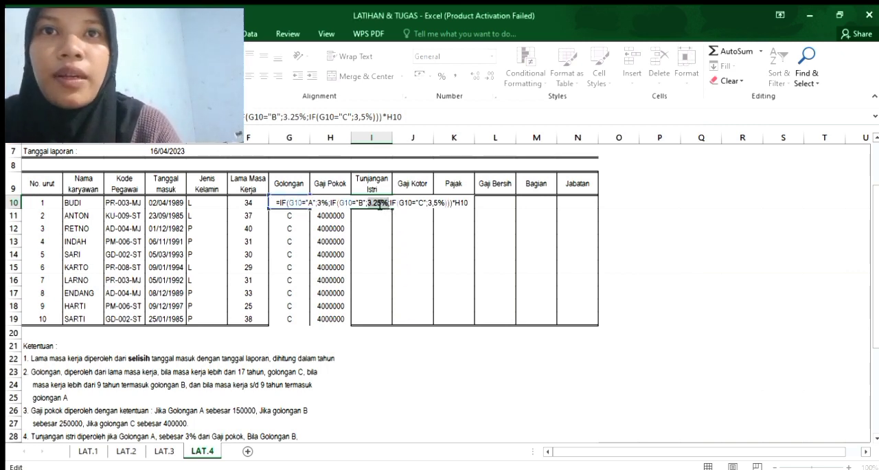
left_click(374, 204)
key("BackSpace")
type(",")
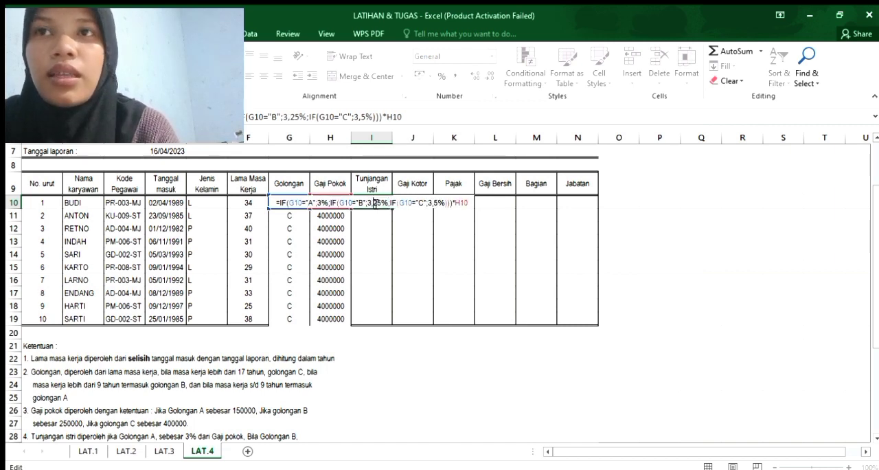
key("Return")
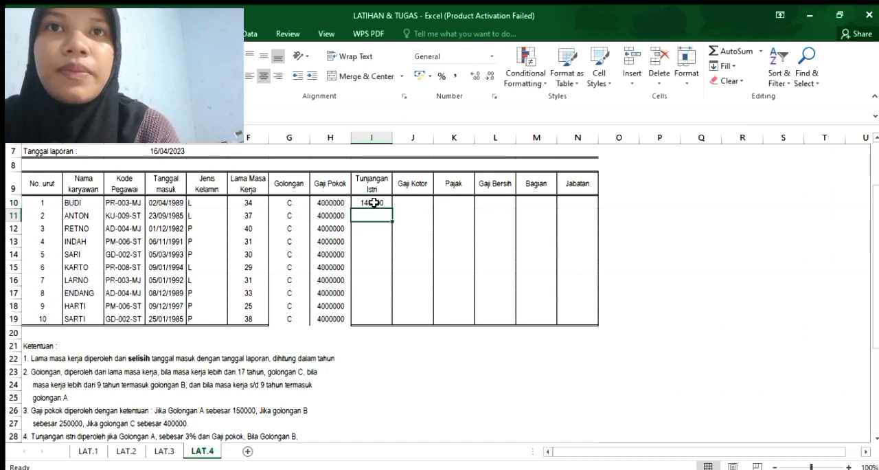
left_click(375, 202)
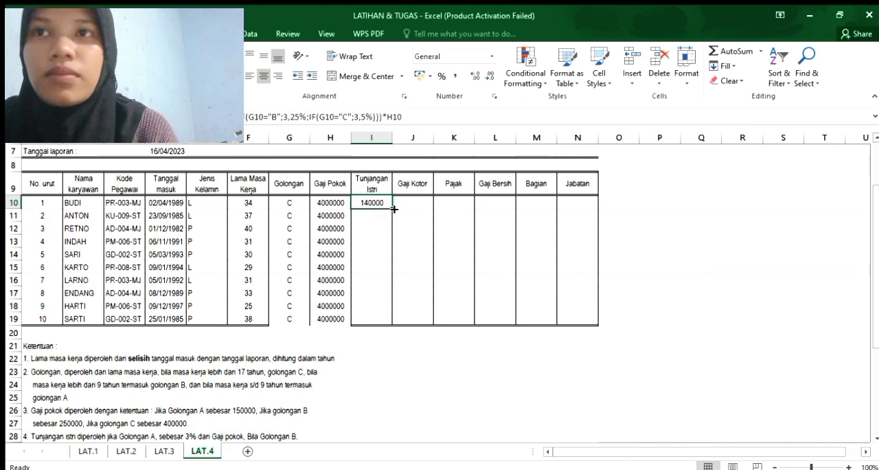
left_click_drag(392, 208, 389, 326)
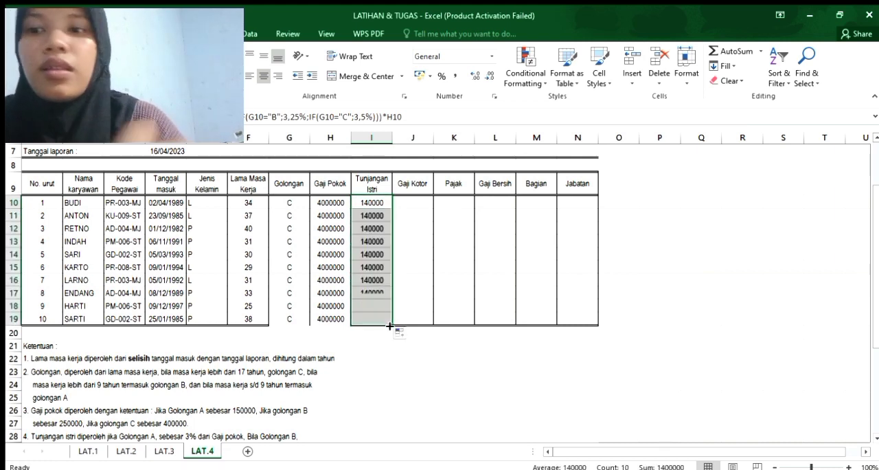
Calculate Gaji Kotor in J10 as =H10+I10 and fill the formula down to J19.
left_click(407, 204)
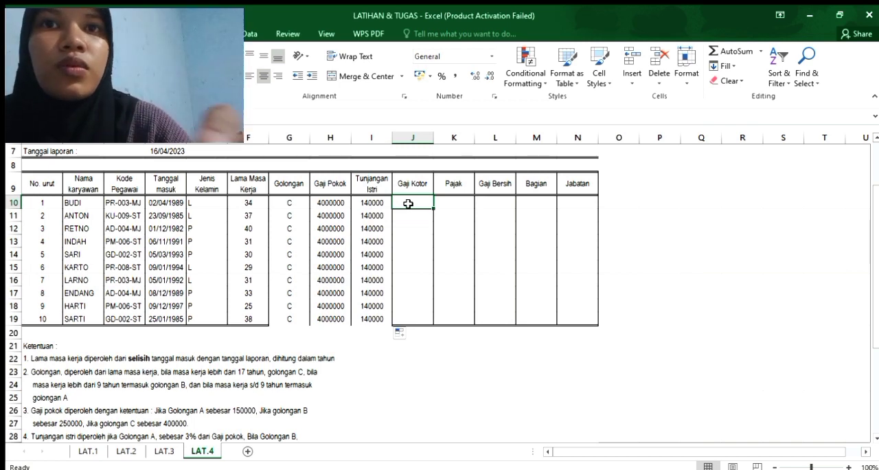
type("=")
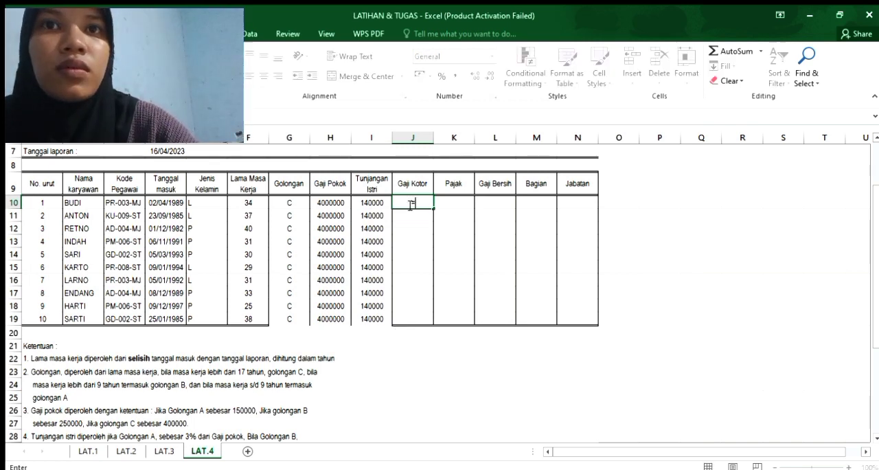
left_click(336, 202)
type("+")
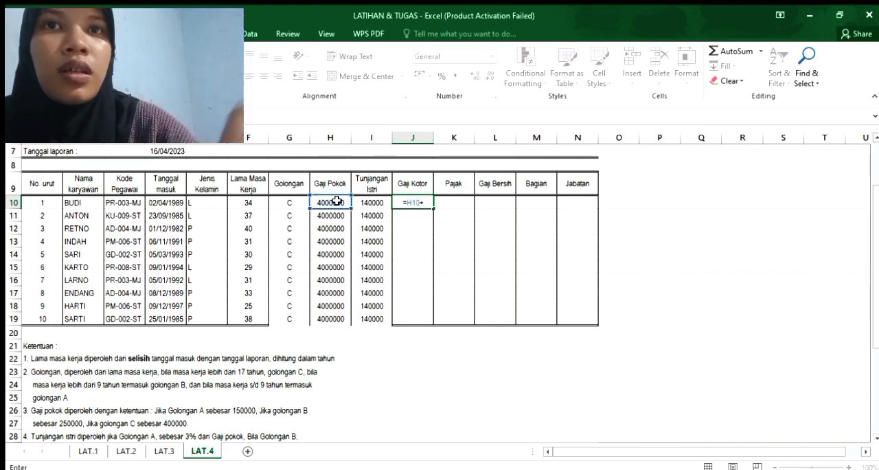
left_click(369, 202)
key("Return")
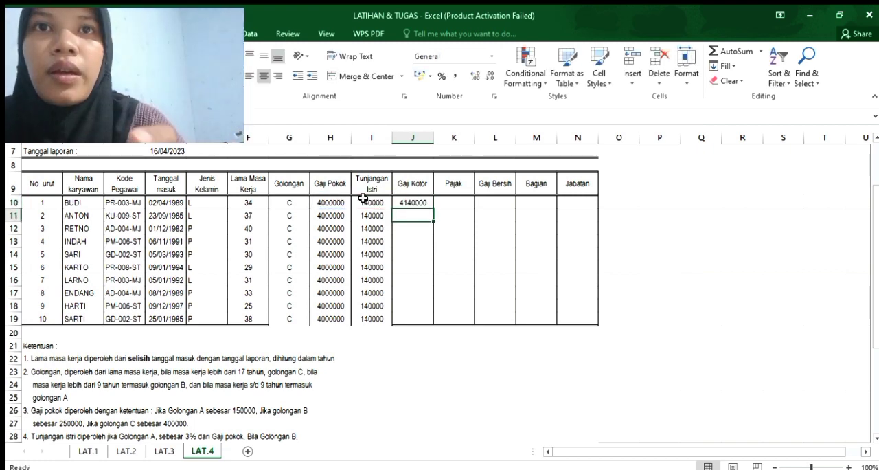
left_click(416, 202)
left_click_drag(435, 209, 430, 324)
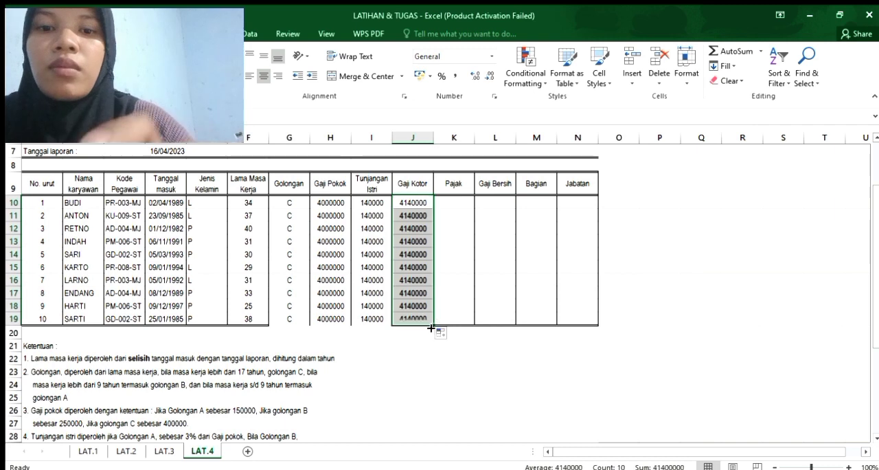
Check the Pajak rule in the Ketentuan notes and begin the K10 formula with a reference to J10.
left_click(457, 200)
type("=")
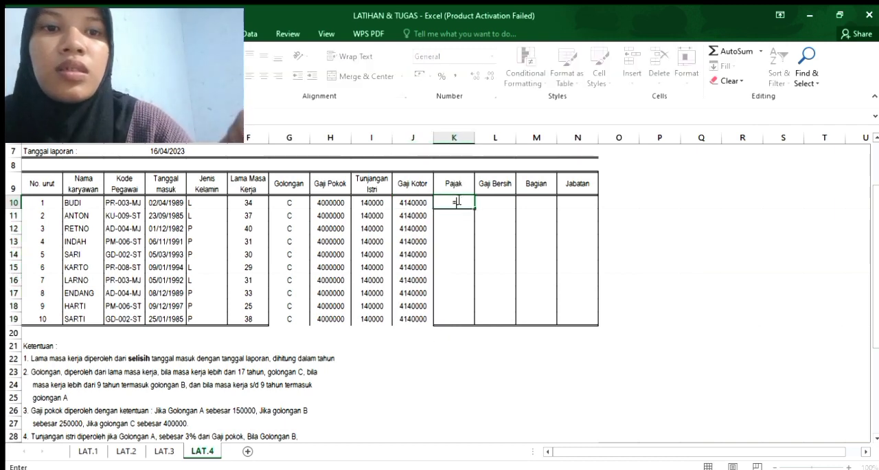
left_click_drag(873, 192, 875, 273)
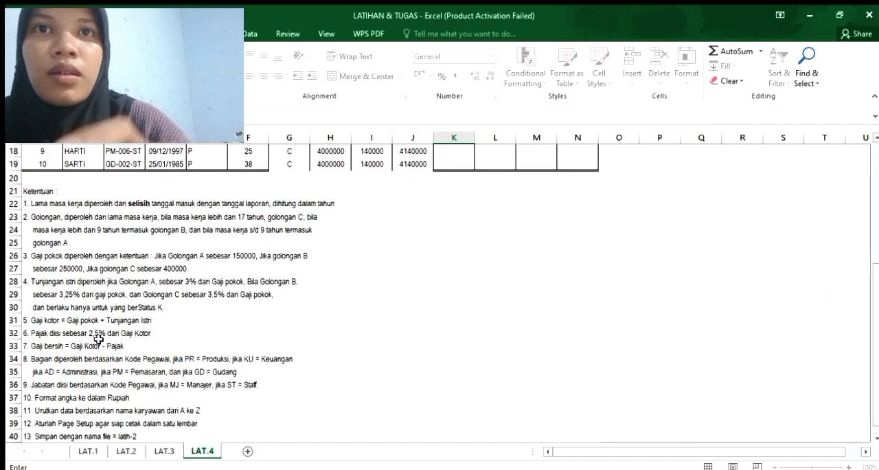
left_click_drag(875, 285, 853, 206)
type("=")
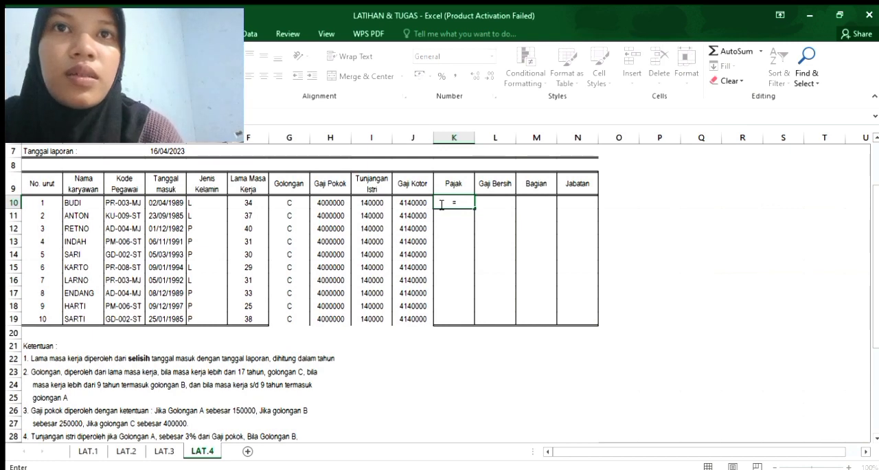
left_click(410, 199)
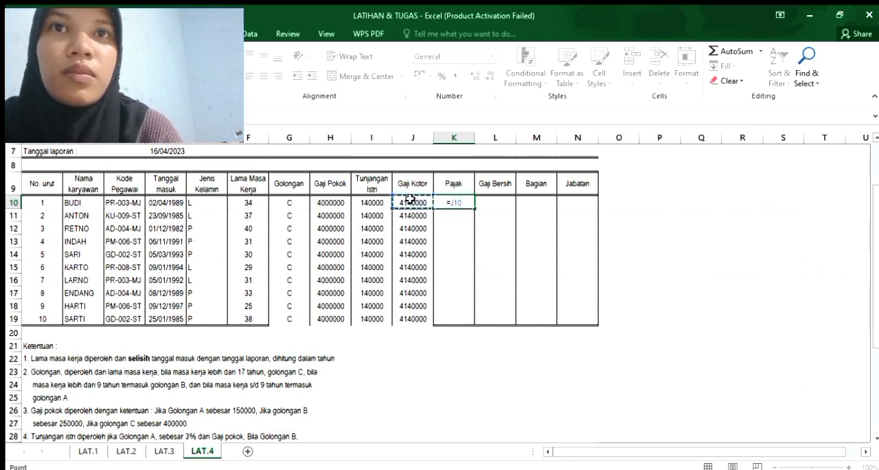
Complete the Pajak formula in K10 by multiplying J10 by 2,5%, and fill it down to K19.
type("*")
key("BackSpace")
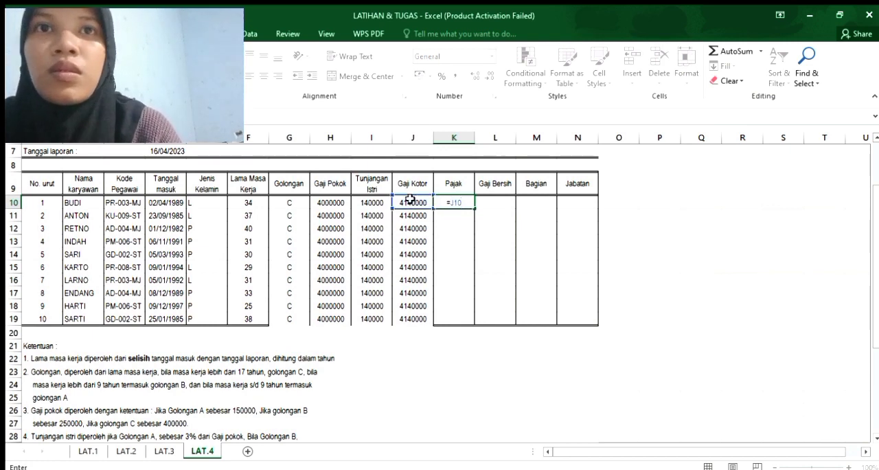
type("&")
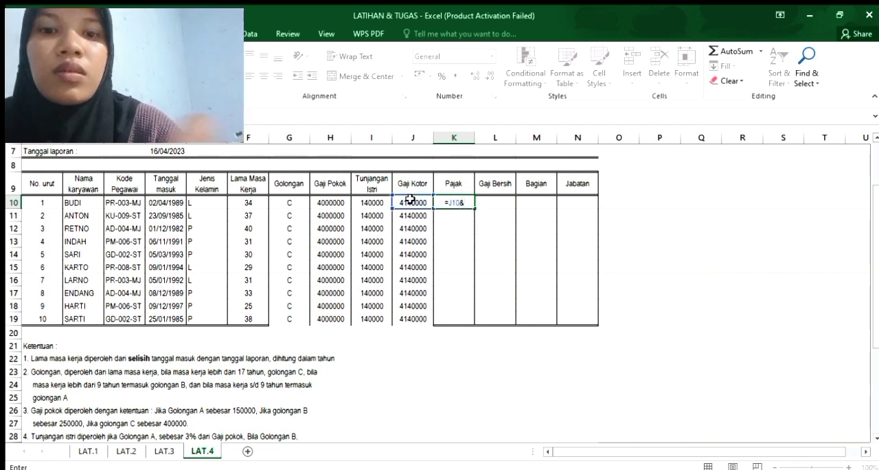
key("BackSpace")
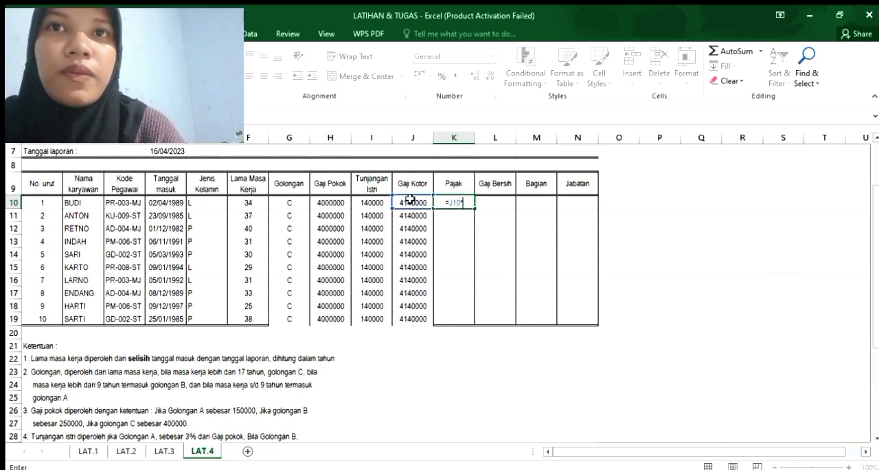
type("*")
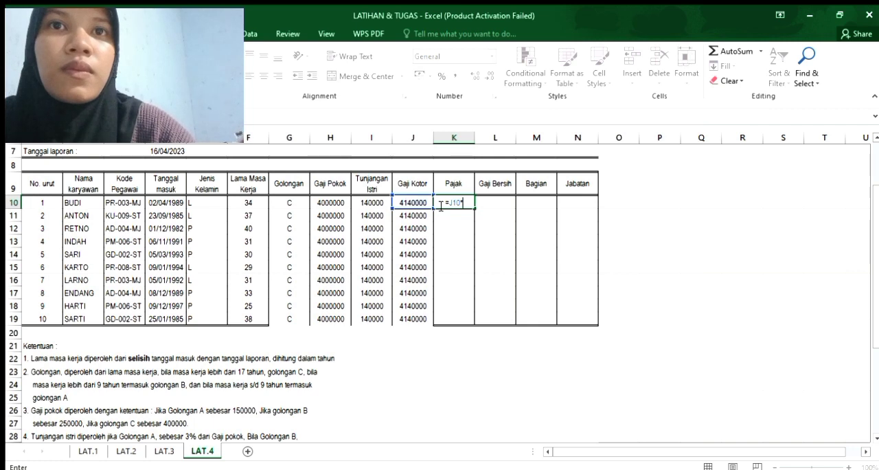
type("2,5%")
key("Return")
left_click(453, 203)
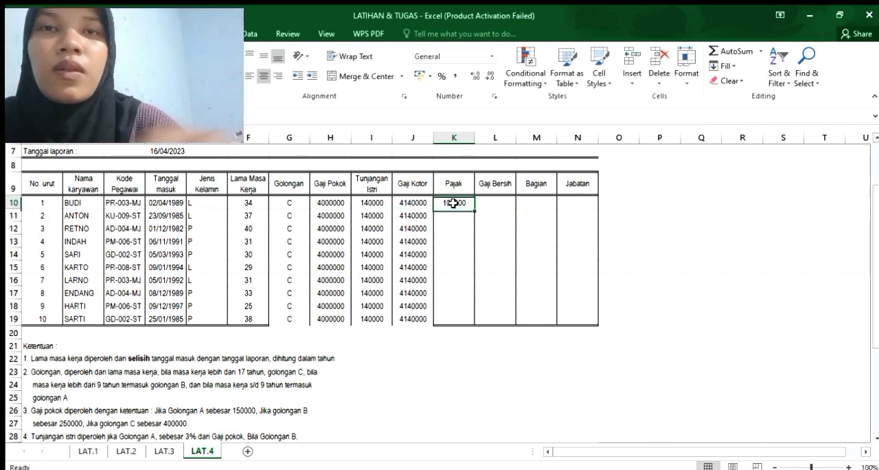
left_click_drag(473, 210, 469, 324)
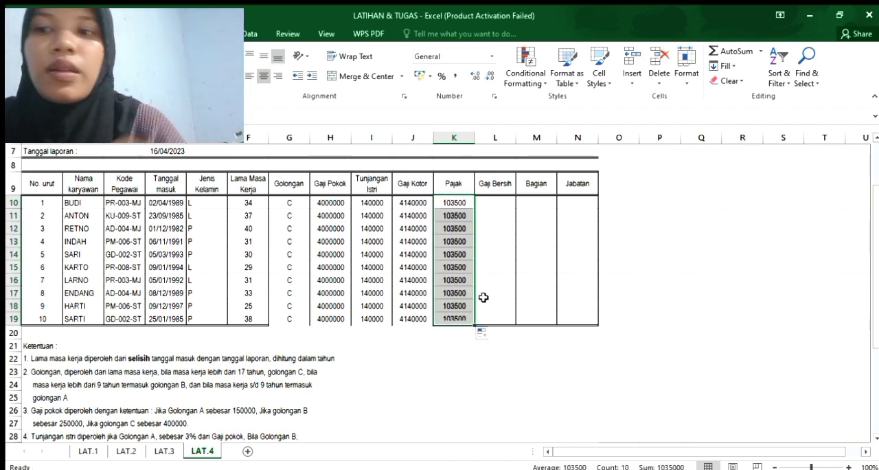
Calculate Gaji Bersih in L10 as =J10-K10 and fill the formula down to L19.
left_click(494, 200)
type("=")
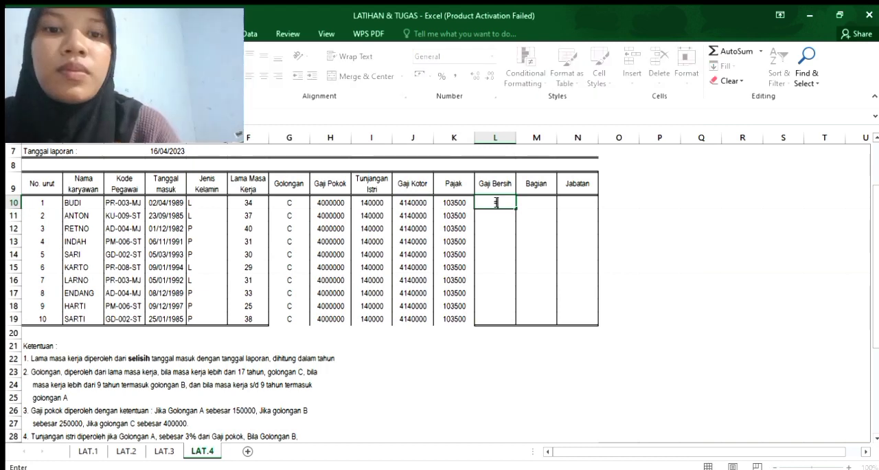
left_click(421, 203)
type("-")
left_click(446, 203)
key("Return")
left_click(499, 200)
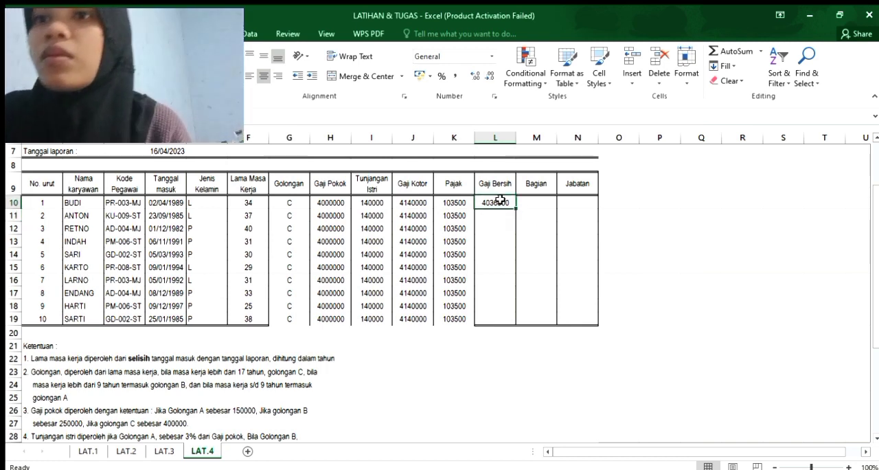
left_click_drag(516, 208, 512, 319)
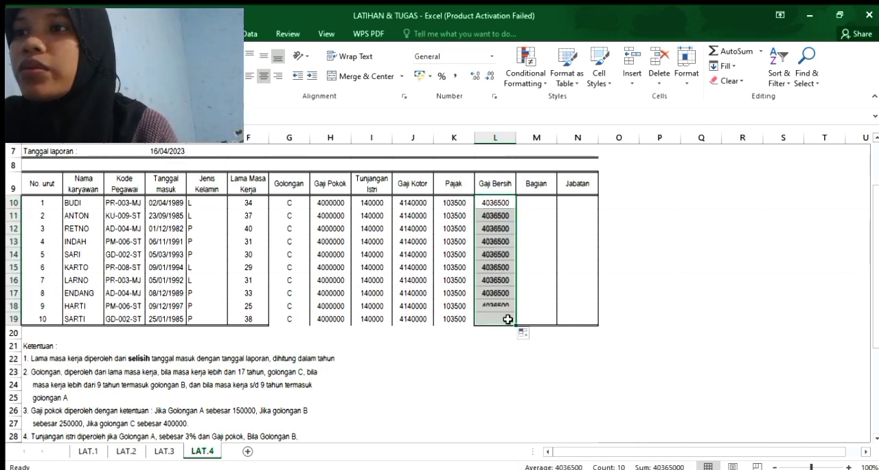
Begin the Bagian formula in M10 with =IF(LEFT(C10;2), taking the first two characters of Kode Pegawai.
left_click(543, 204)
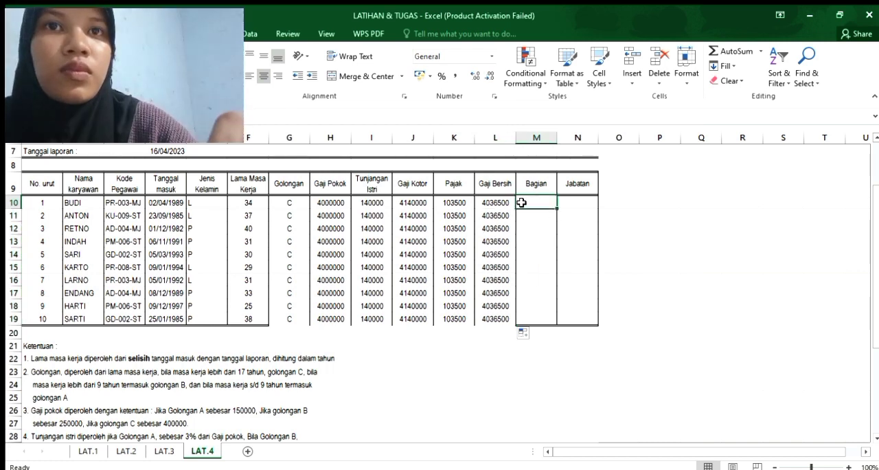
type("=IF")
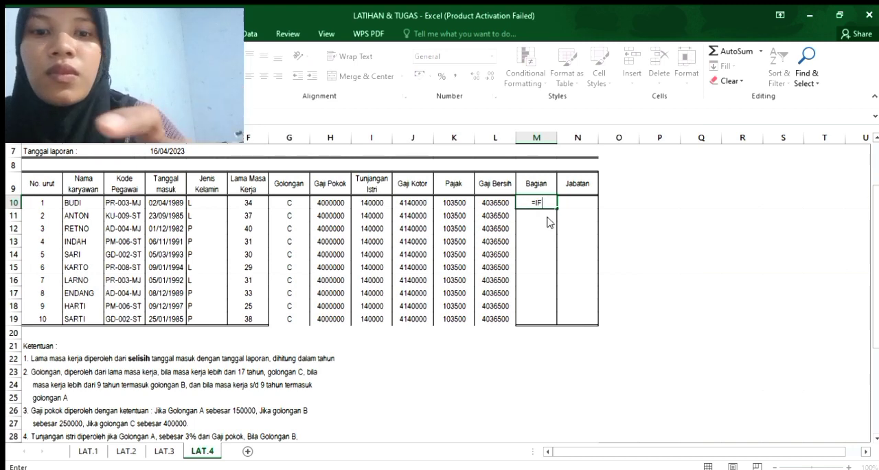
type("(")
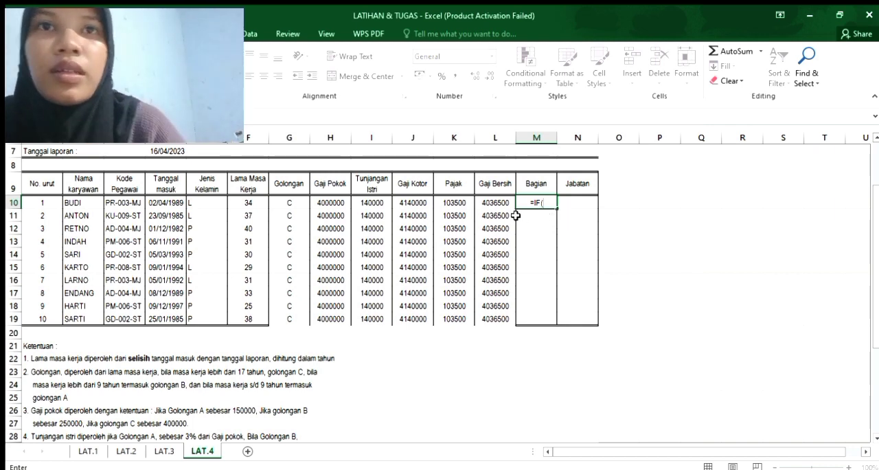
type("LE")
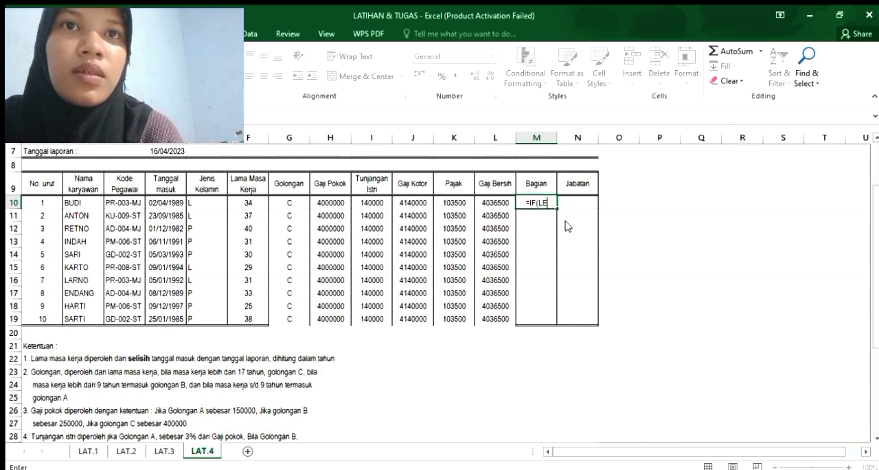
type("FT(")
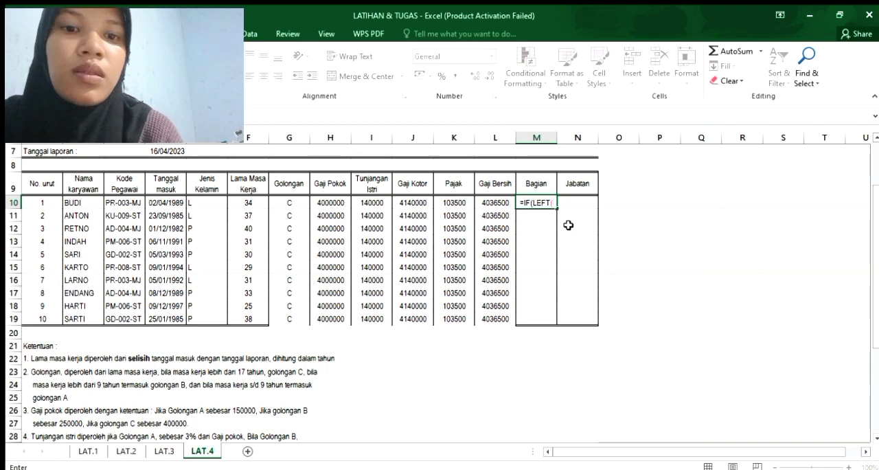
left_click(123, 203)
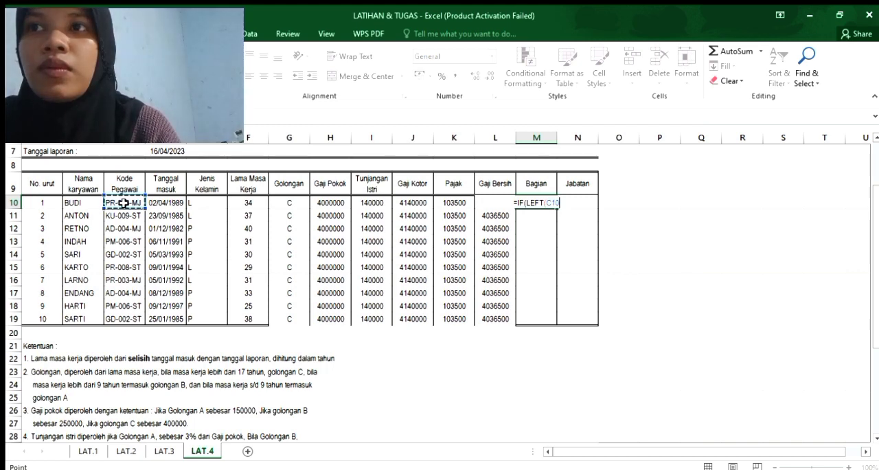
type(";2")
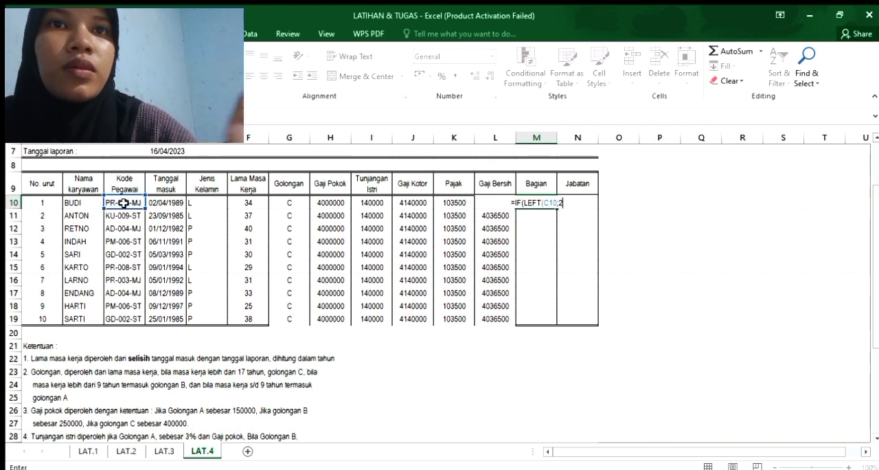
type(")")
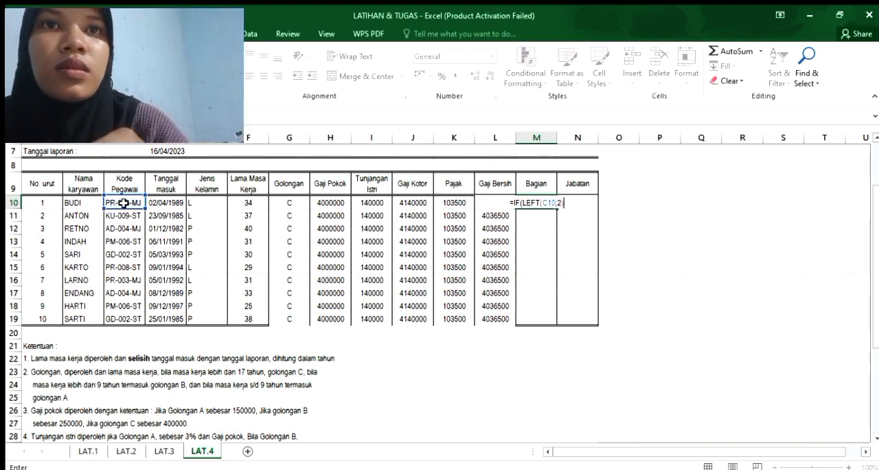
type("=")
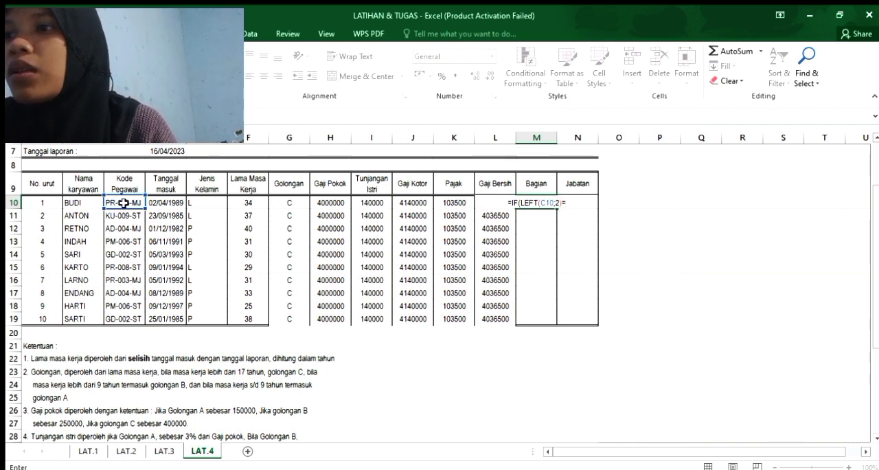
type("\"")
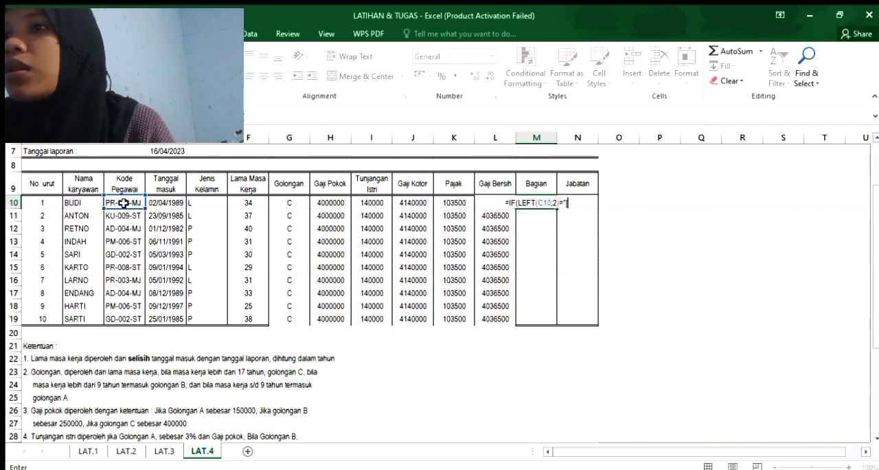
type("K")
Complete the first IF condition in M10 by comparing the LEFT result with "PK".
key("BackSpace")
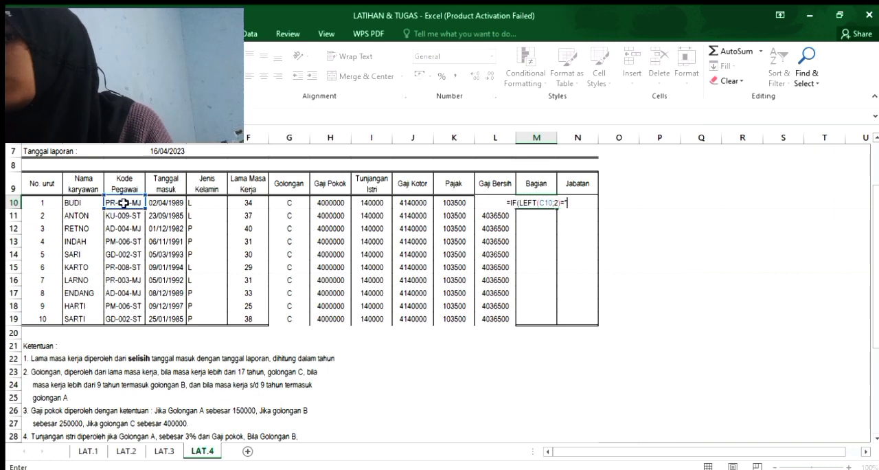
type("PK")
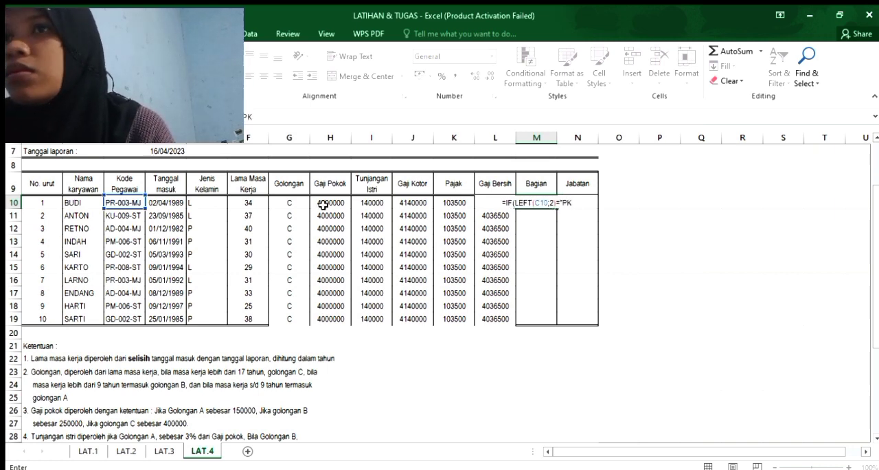
type("\"")
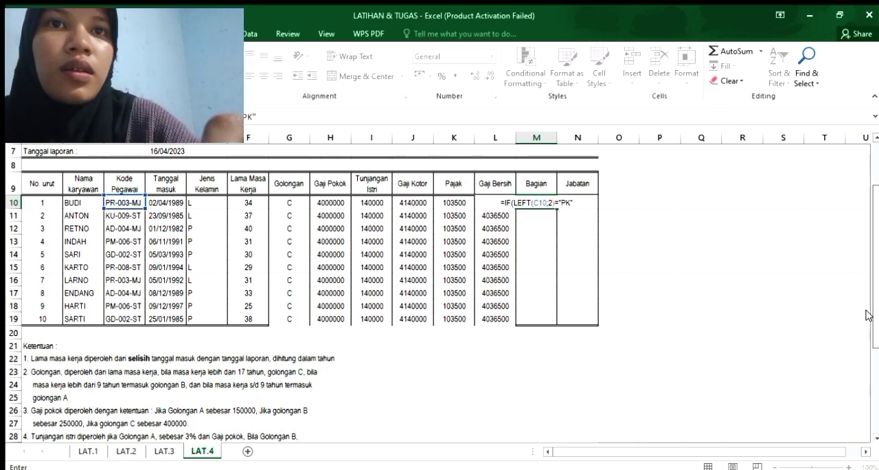
Check the Bagian rule in the Ketentuan notes and enter "PRODIKSI" as the first IF's true result in M10.
scroll(851, 343, "down", 4)
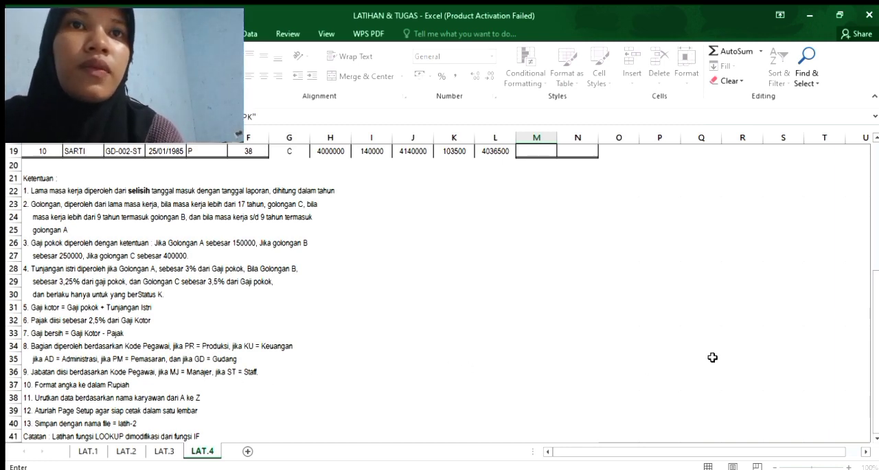
left_click_drag(873, 347, 873, 256)
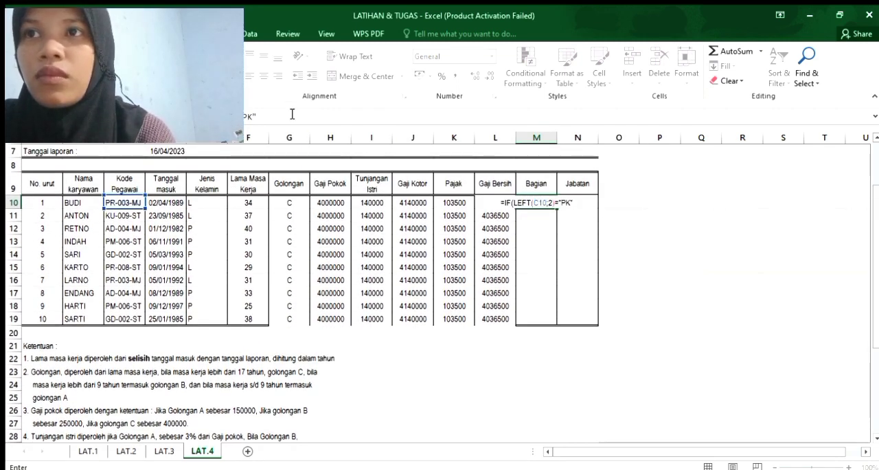
type("L\"")
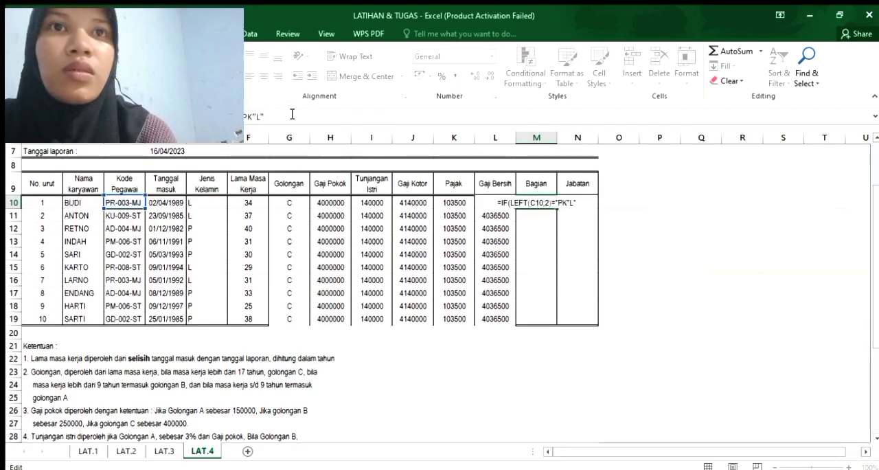
key("BackSpace")
key("BackSpace")
type(";")
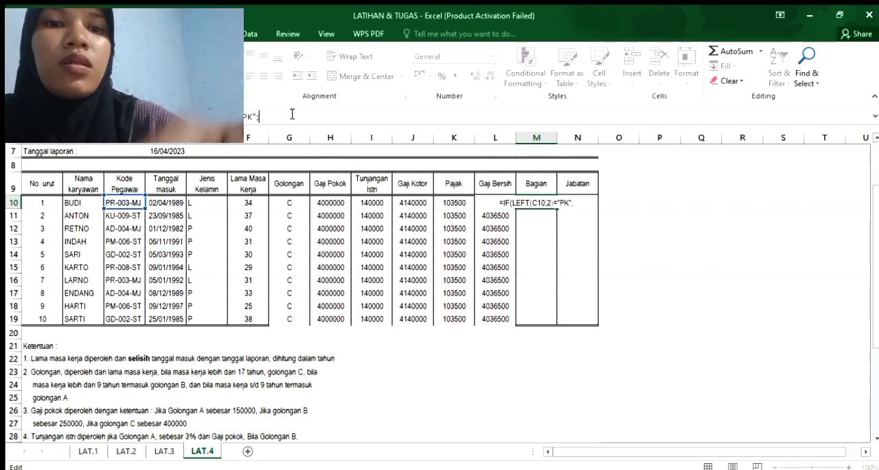
type("\"")
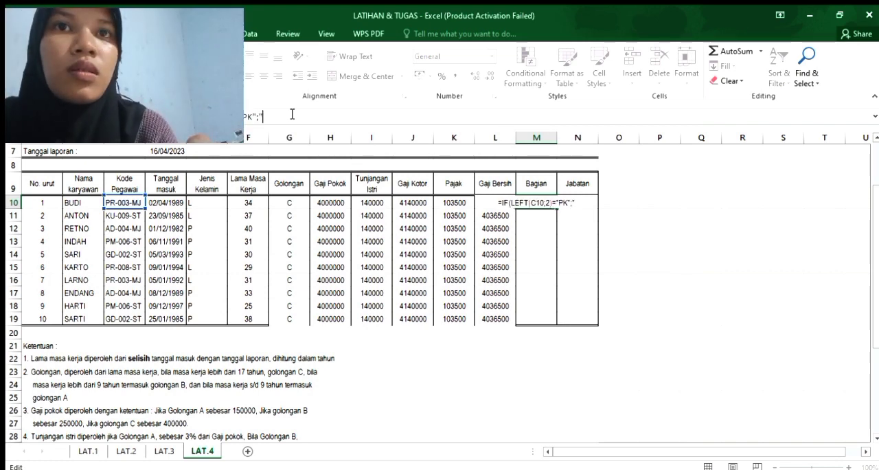
type("PRODE")
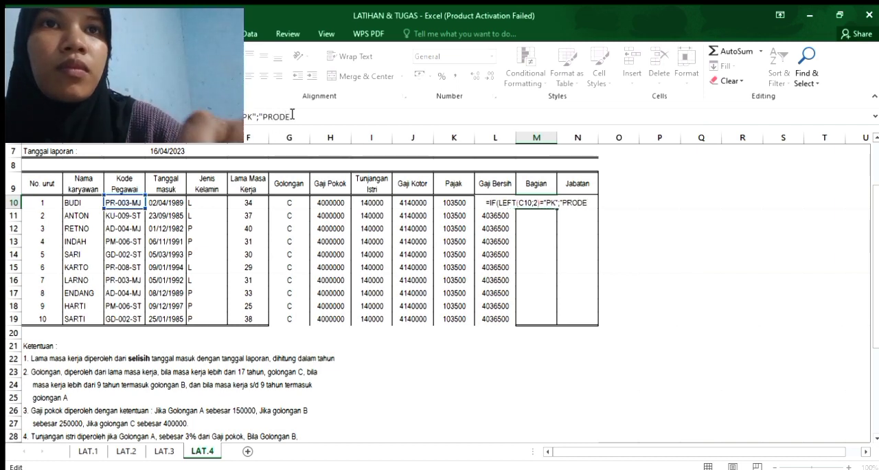
key("BackSpace")
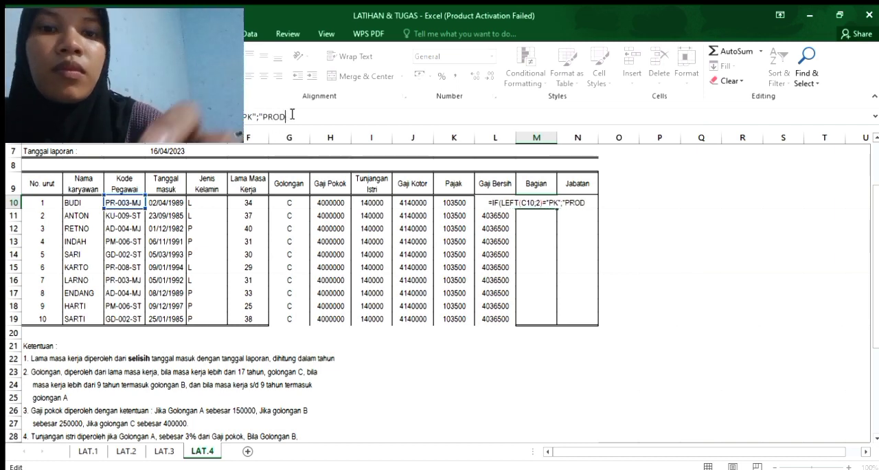
type("IKSI\";")
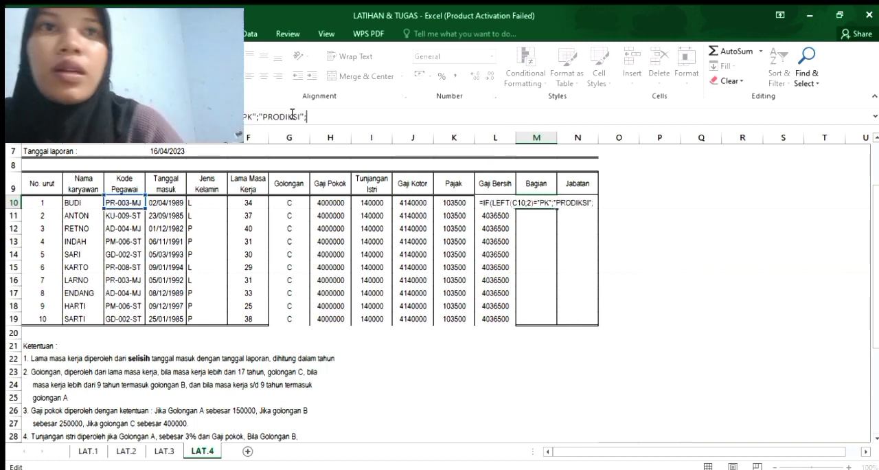
type("IF")
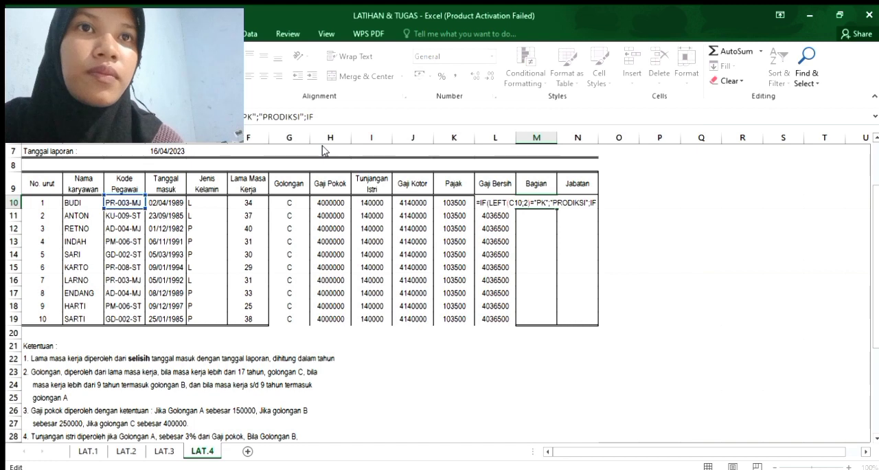
type("(LEF")
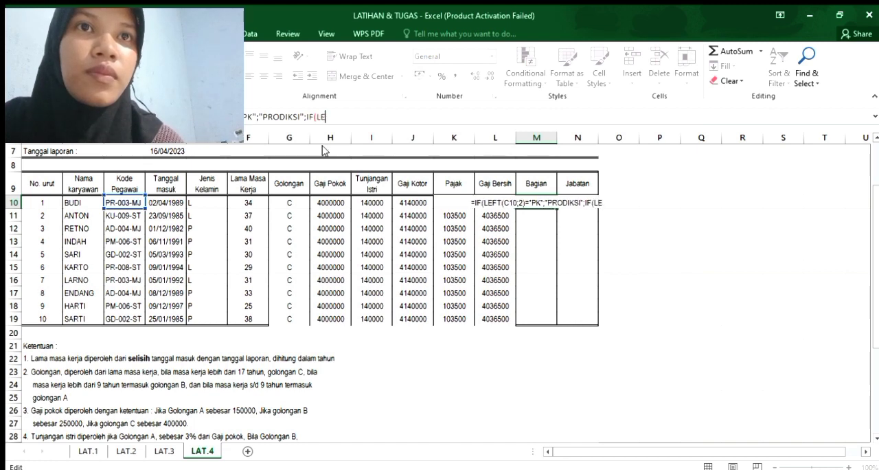
type("T(")
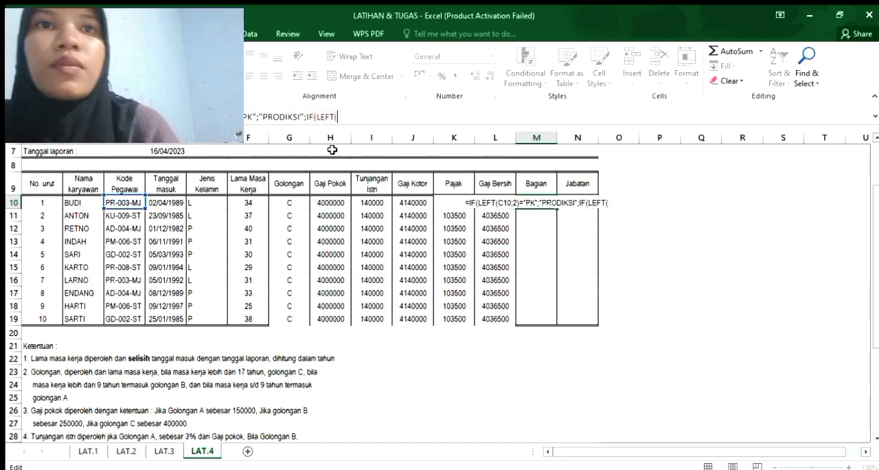
Nest a second IF in the M10 formula that starts with LEFT(C10;2).
left_click(130, 203)
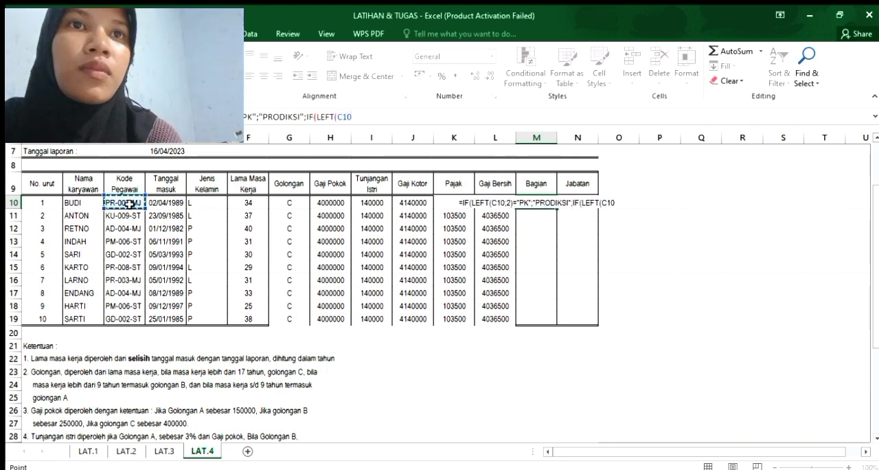
type(";2(")
key("BackSpace")
type(")")
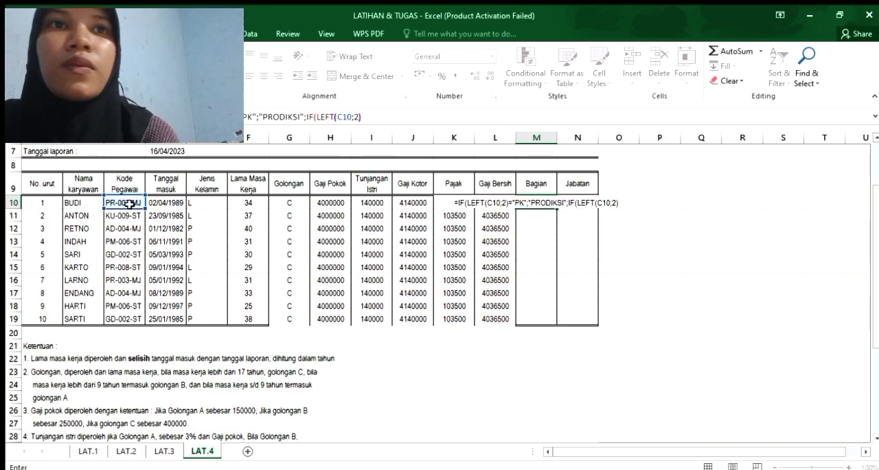
type("=\"")
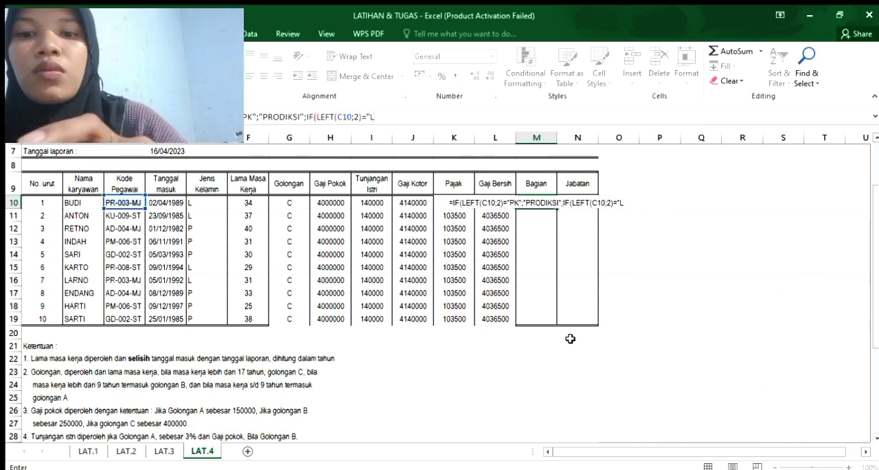
Make the second IF in M10 test for "KU" and return "KEUANGAN".
type("KU")
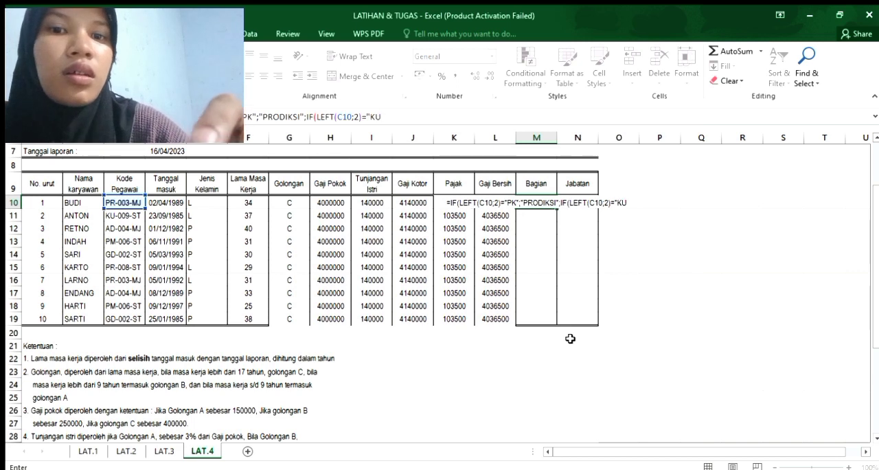
type("\";\"")
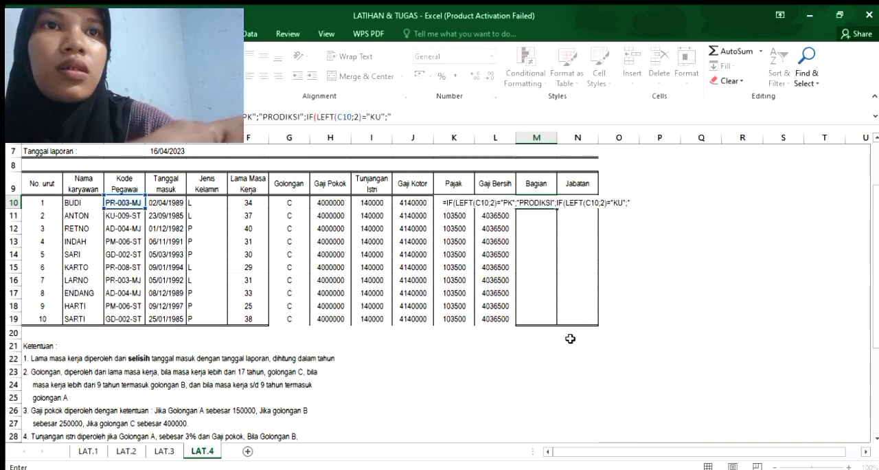
type("KEUANGAN\"")
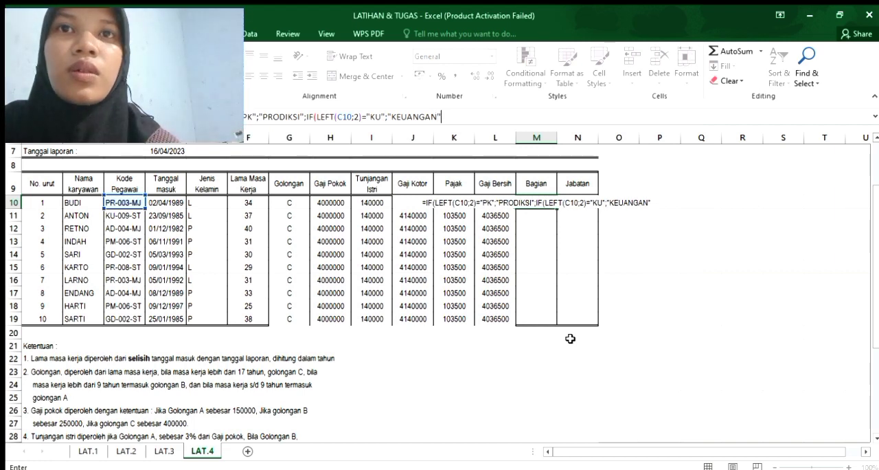
type(";IF")
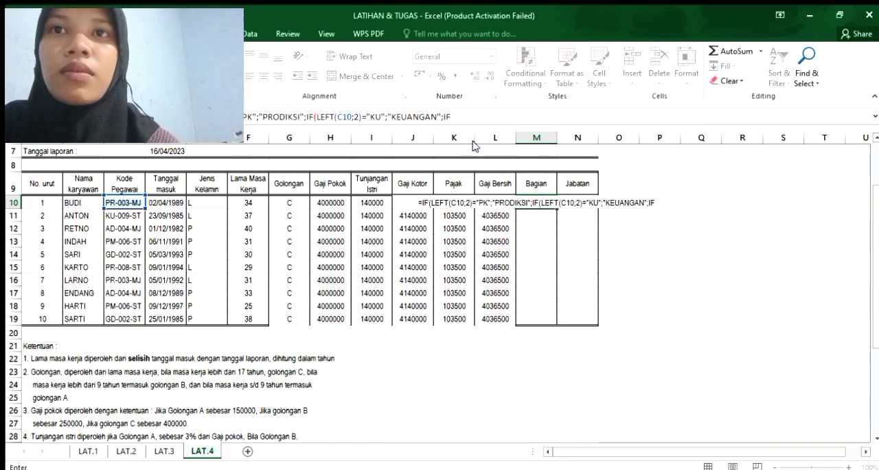
type("(")
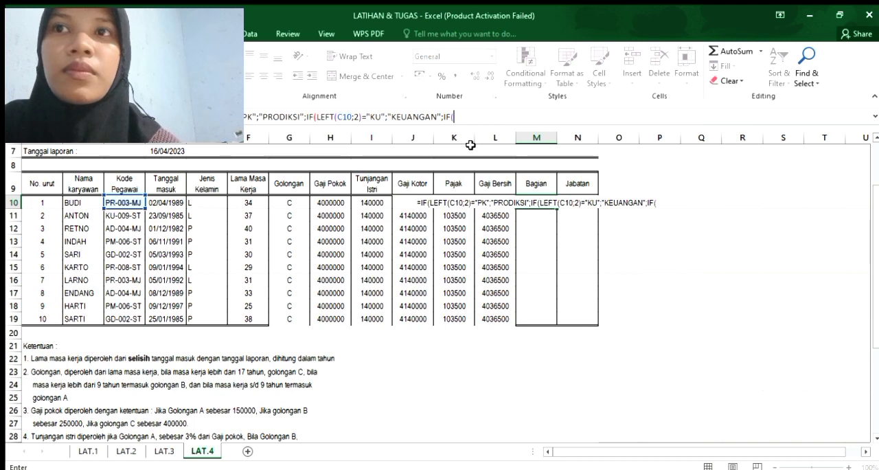
type("LE")
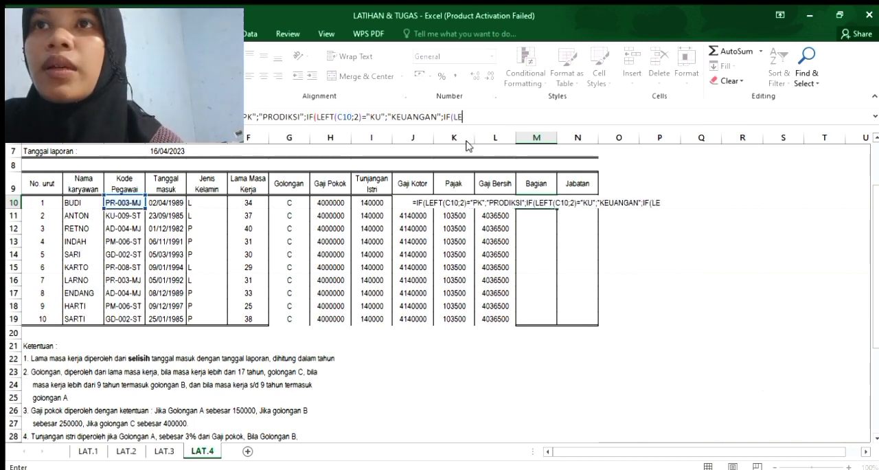
type("FT(")
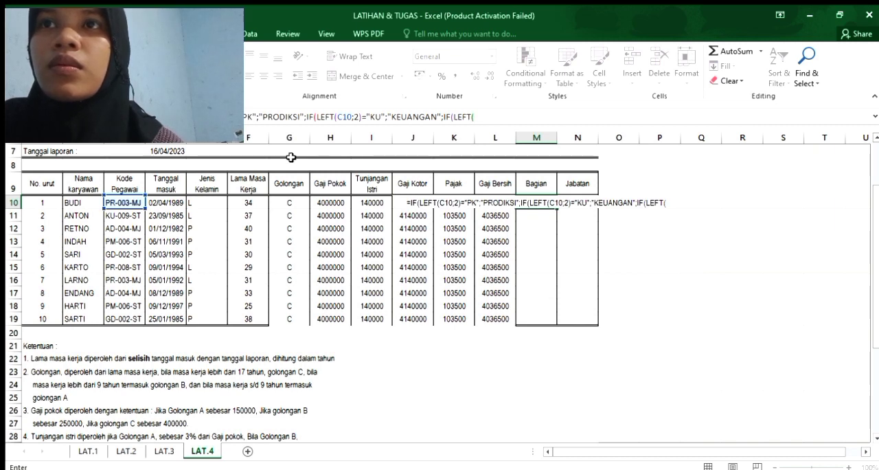
Nest a third IF in the M10 formula that starts with LEFT(C10;2).
left_click(130, 202)
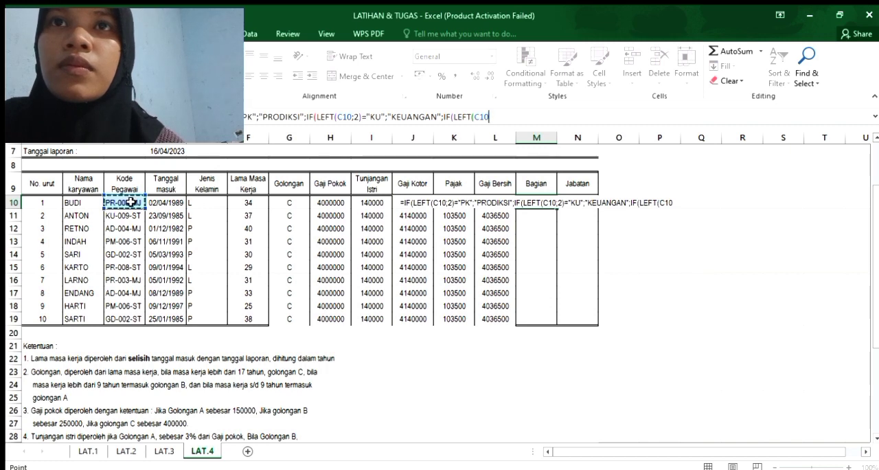
type(";2")
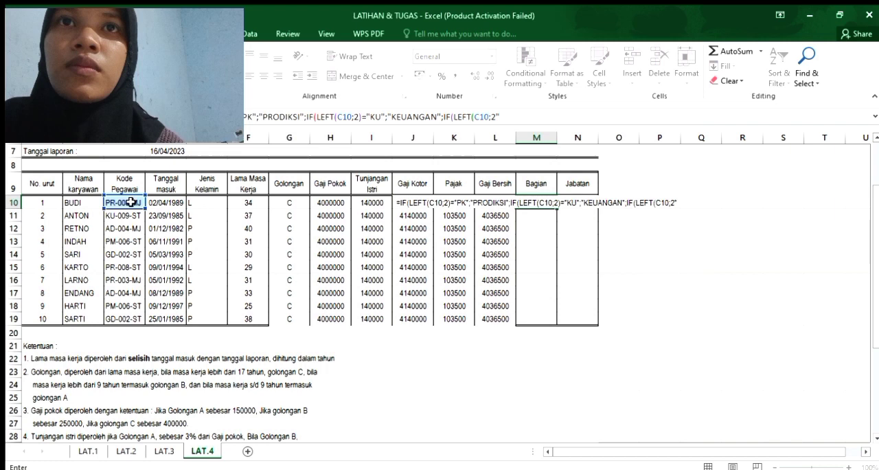
type("(")
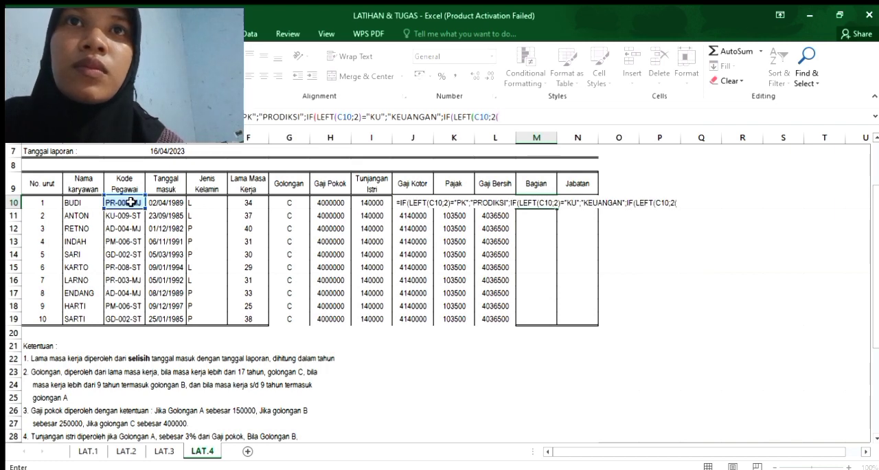
key("BackSpace")
type(")")
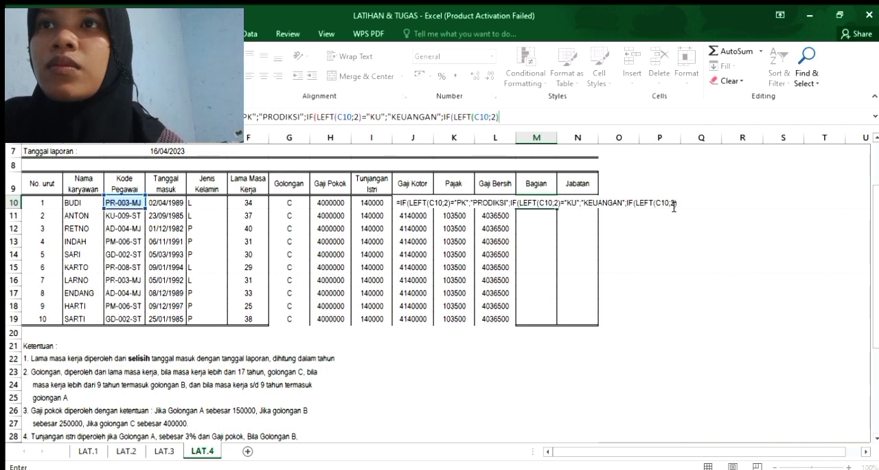
Make the third IF in M10 test for "AD" and return "ADMINISTRASI".
type("=\"")
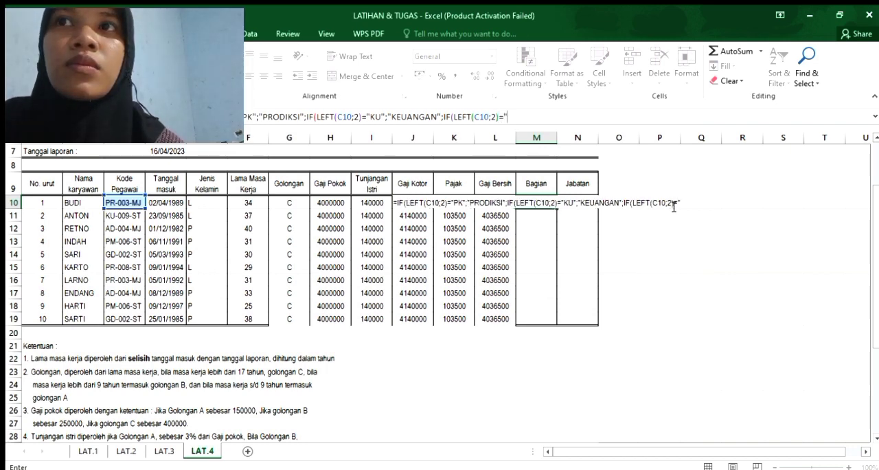
type("AD\"")
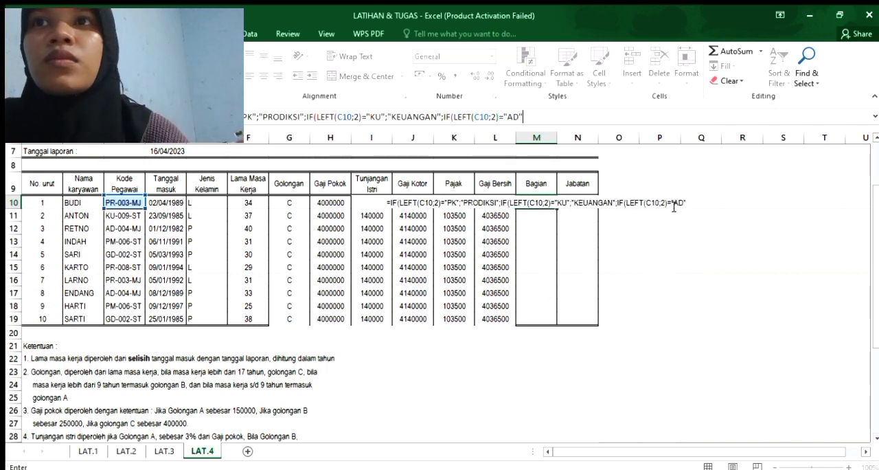
type(";\"AD,ONOSTRASI")
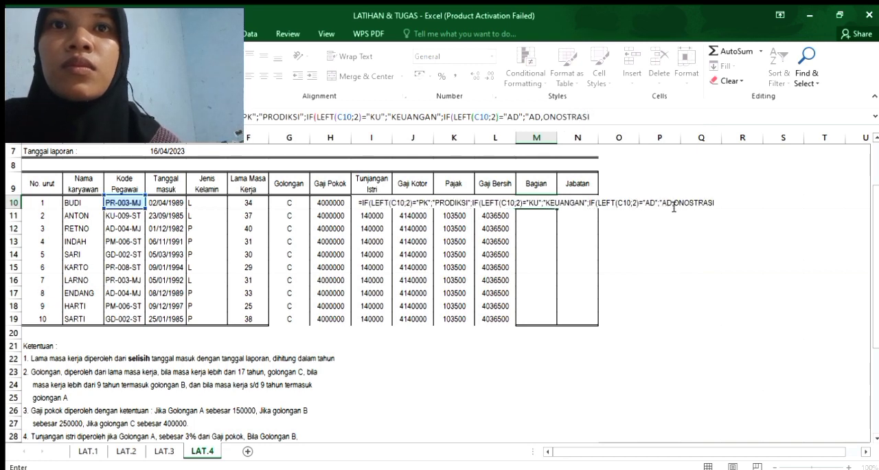
key("BackSpace")
key("BackSpace")
key("BackSpace")
key("BackSpace")
key("BackSpace")
key("BackSpace")
key("BackSpace")
key("BackSpace")
key("BackSpace")
key("BackSpace")
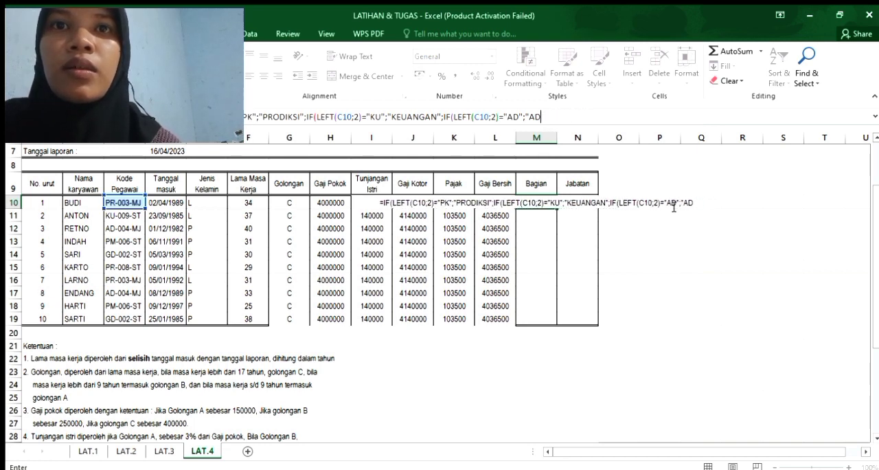
type("MINI")
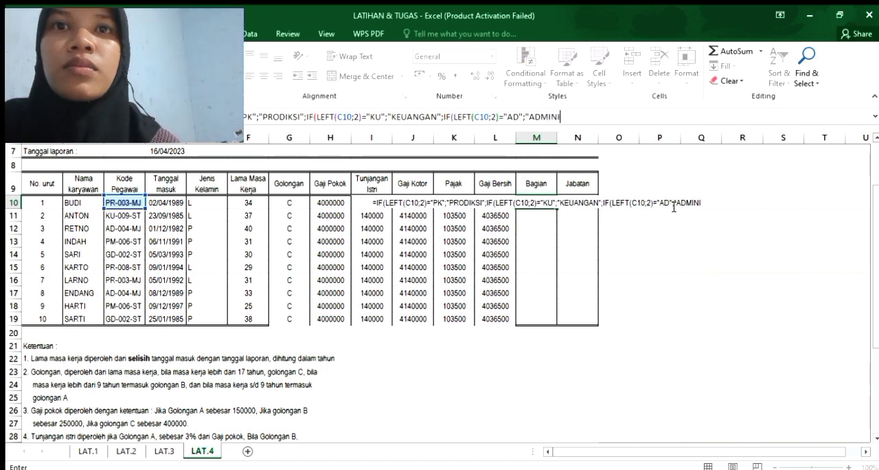
type("A")
key("BackSpace")
type("STRASI")
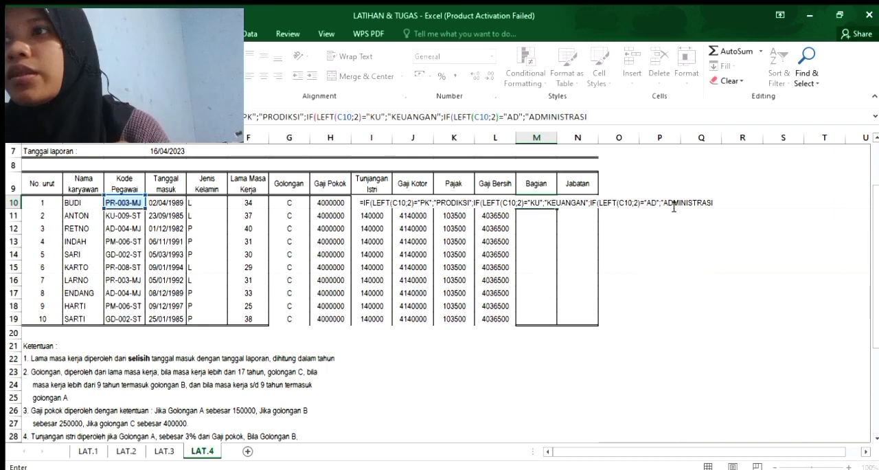
type("\"")
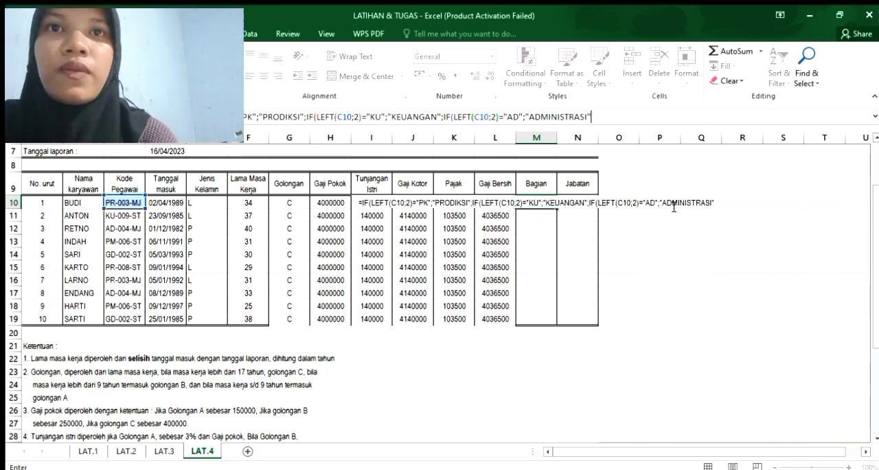
type(";IF")
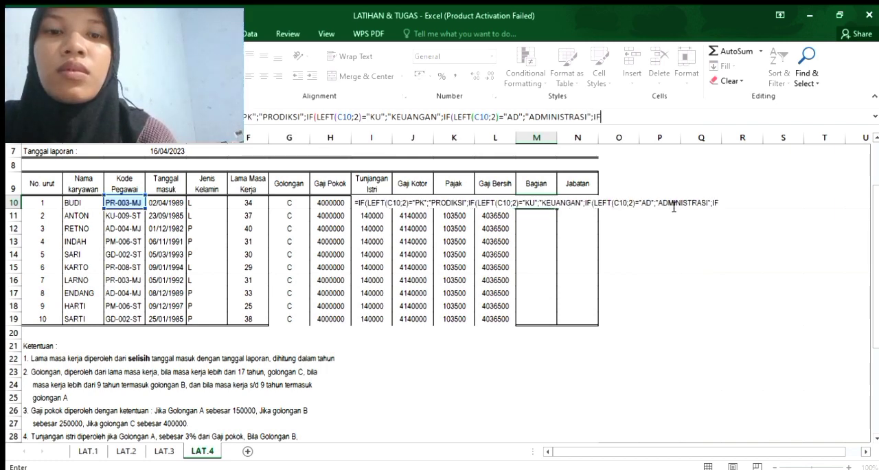
type("(")
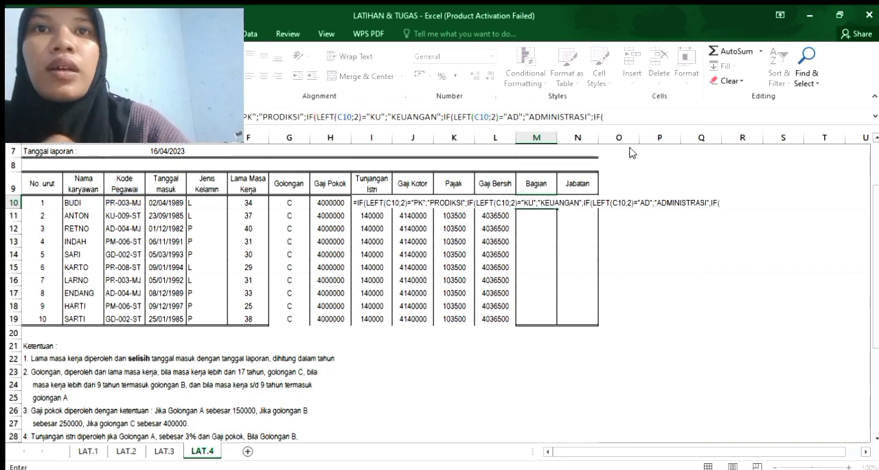
type("LEF")
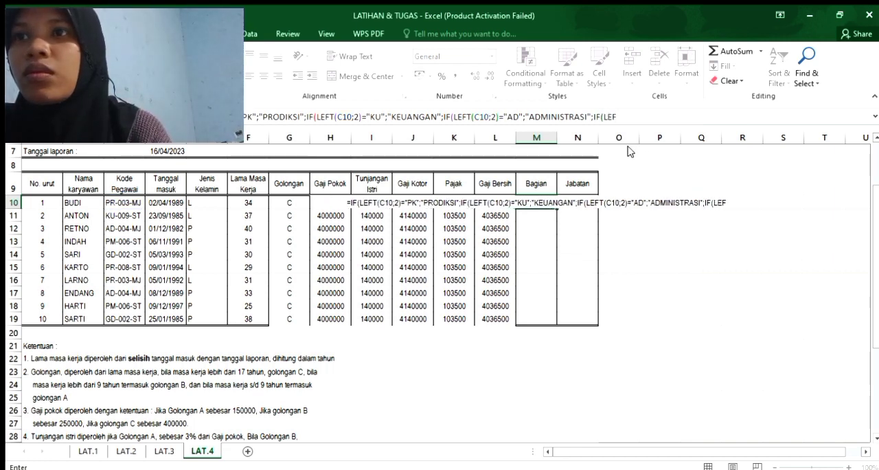
type("T(")
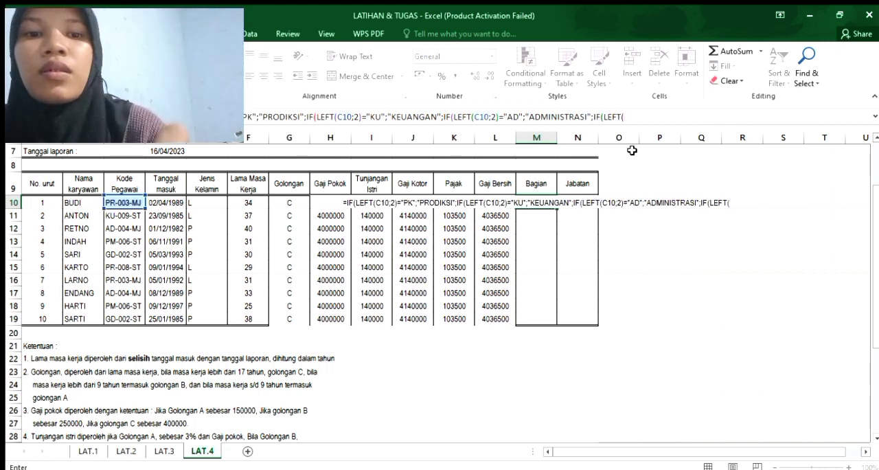
Nest a fourth IF in the M10 formula whose condition begins with LEFT(C10;2)=.
left_click(124, 200)
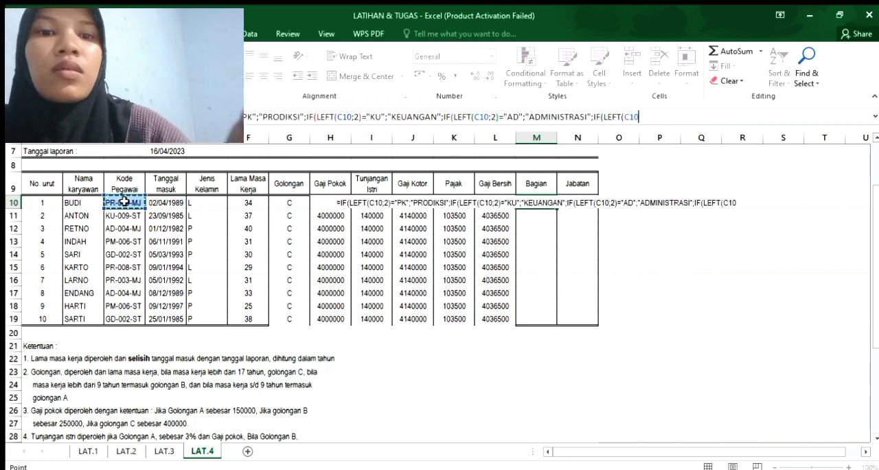
type(";2")
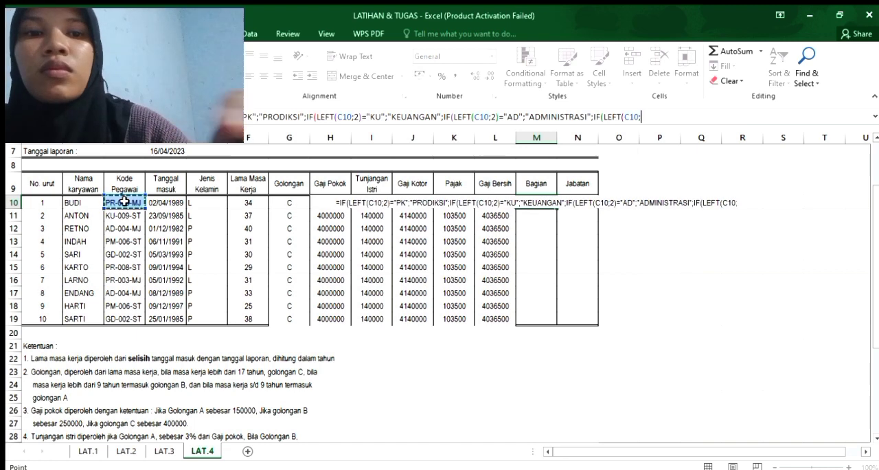
type(")=")
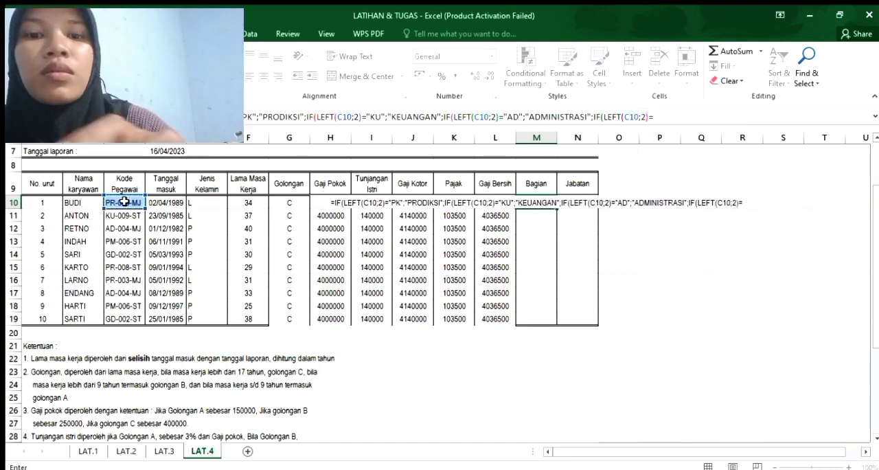
type("\"")
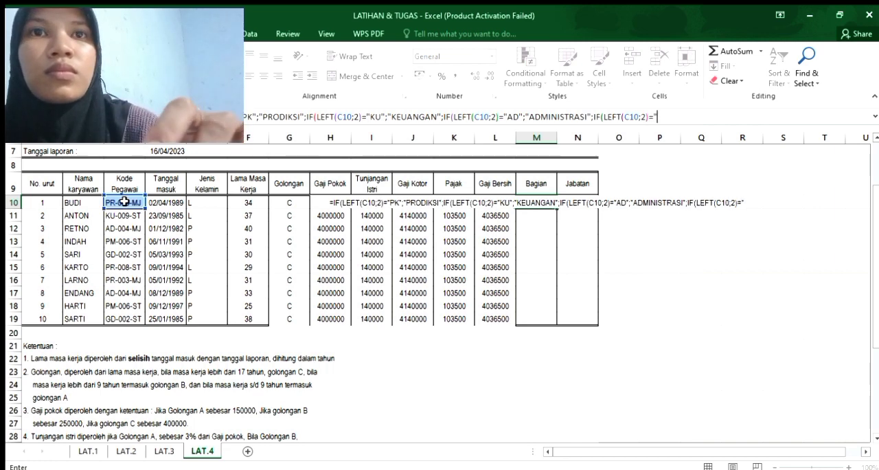
type("PM")
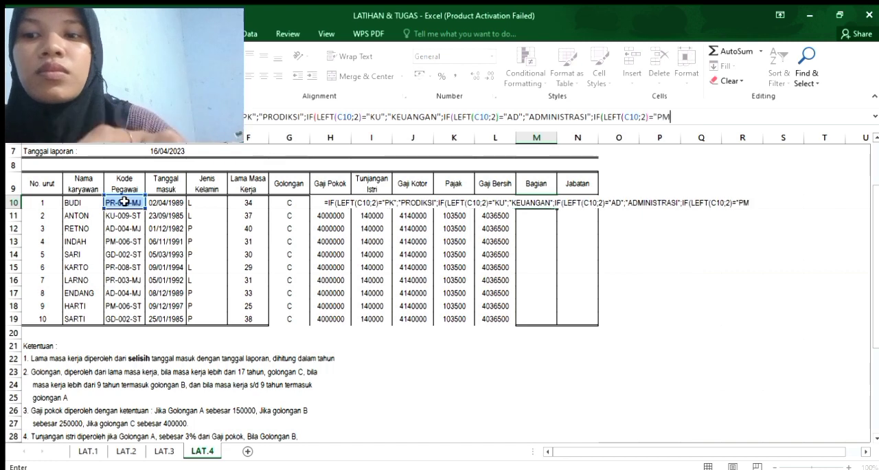
type("\";\"PEMASARA")
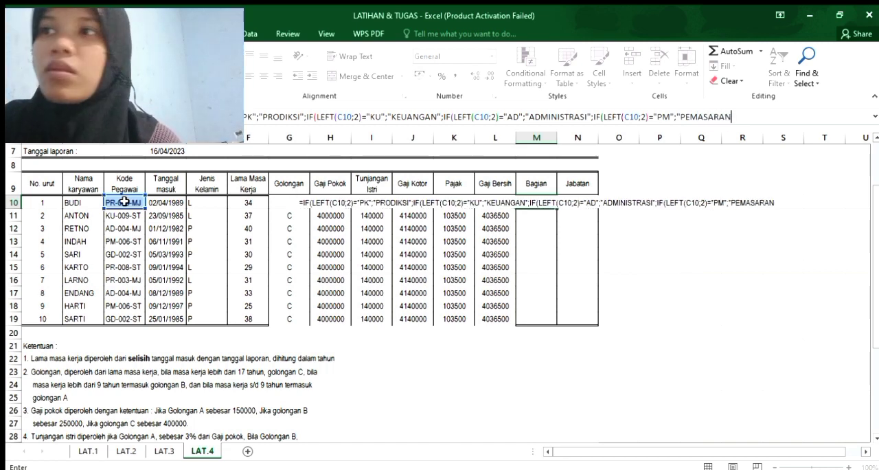
type("N\"")
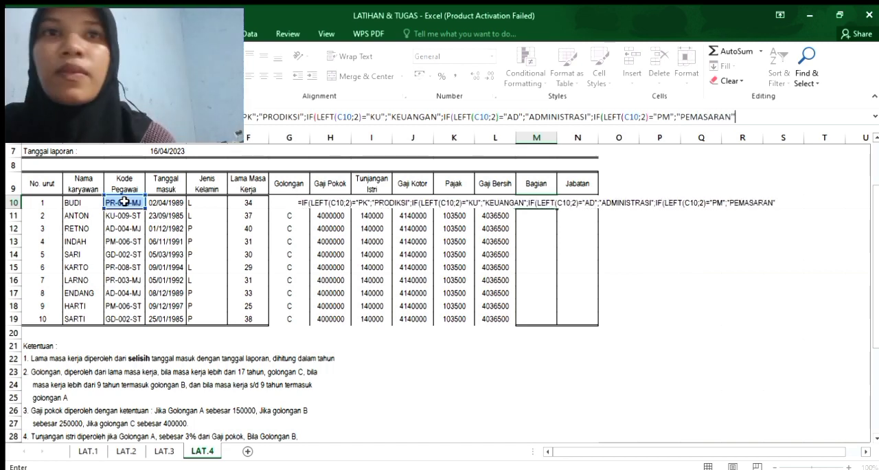
type(";OF\\\\")
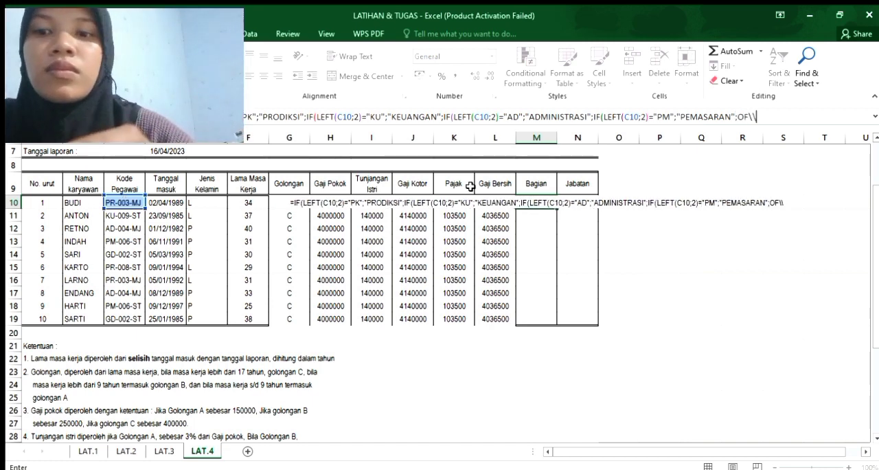
Open a fifth nested IF in the M10 formula after the "PEMASARAN" result.
key("BackSpace")
key("BackSpace")
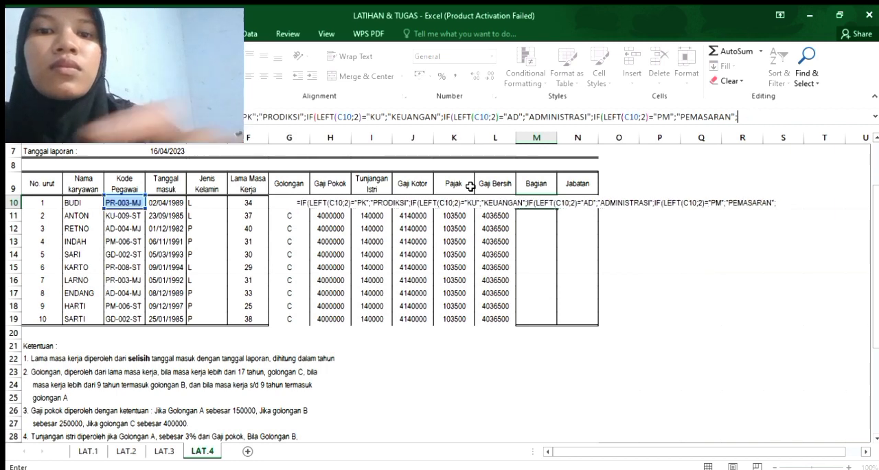
type("IG")
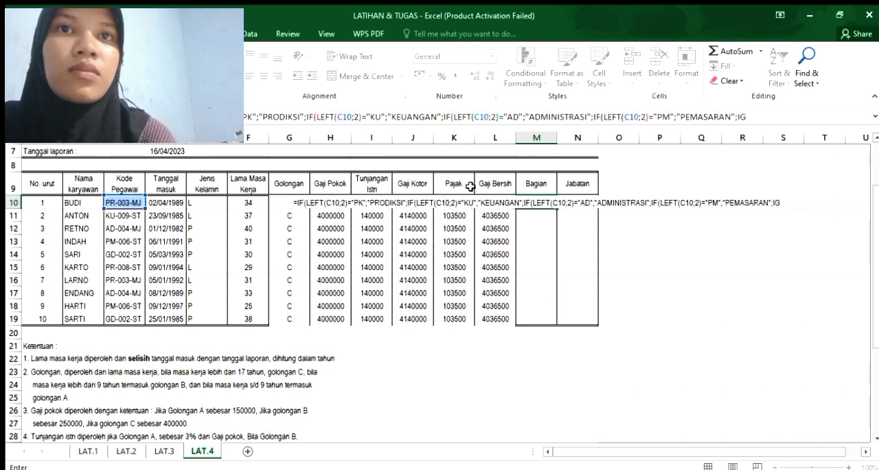
type("F")
key("BackSpace")
key("BackSpace")
type("F(")
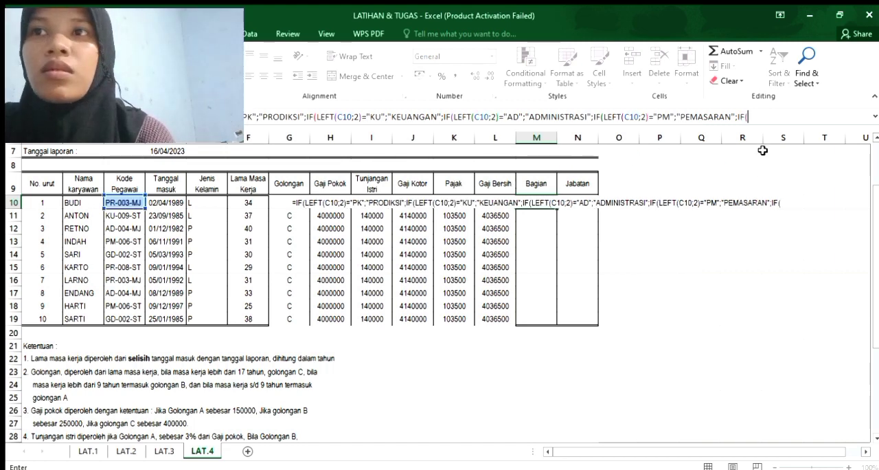
Begin the fifth IF's condition in the M10 formula as C10;2)=, referencing the Kode Pegawai.
left_click(131, 205)
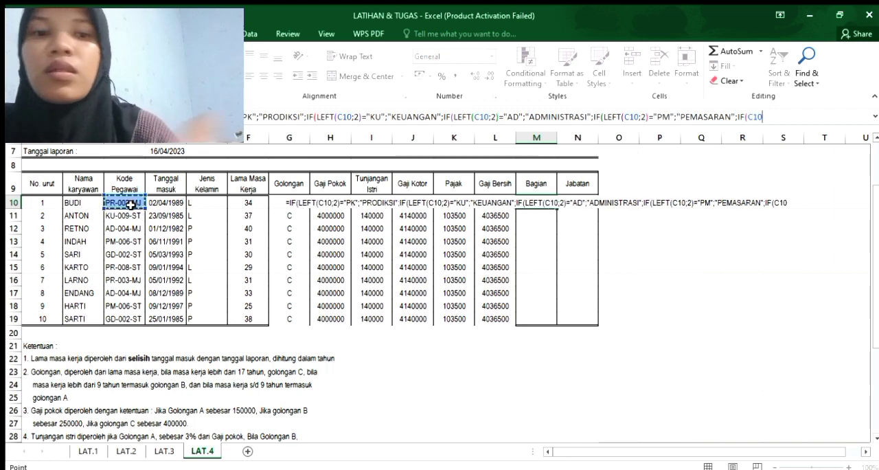
type(";")
key("BackSpace")
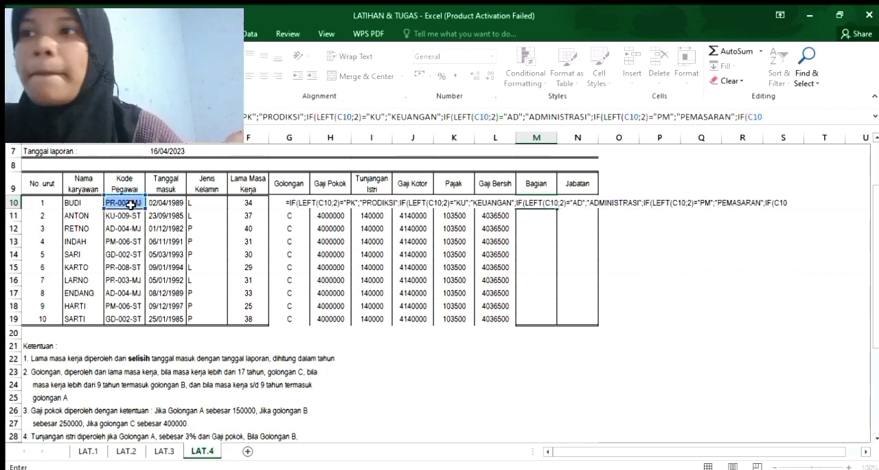
type(";2")
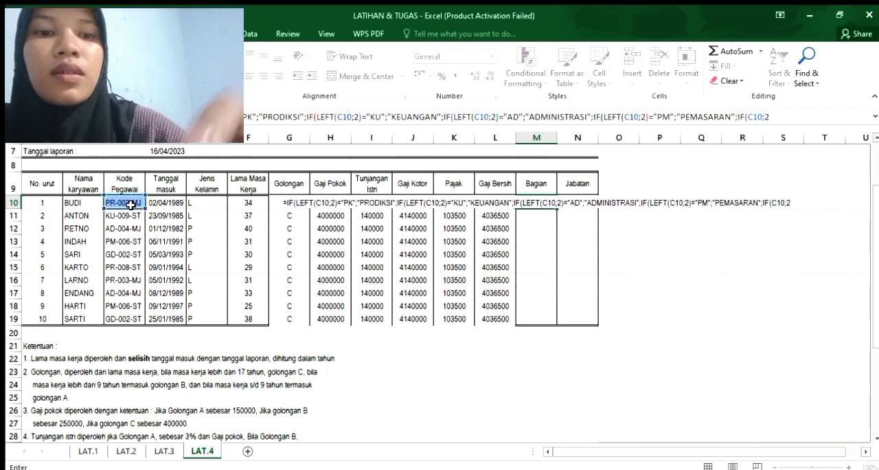
type(")")
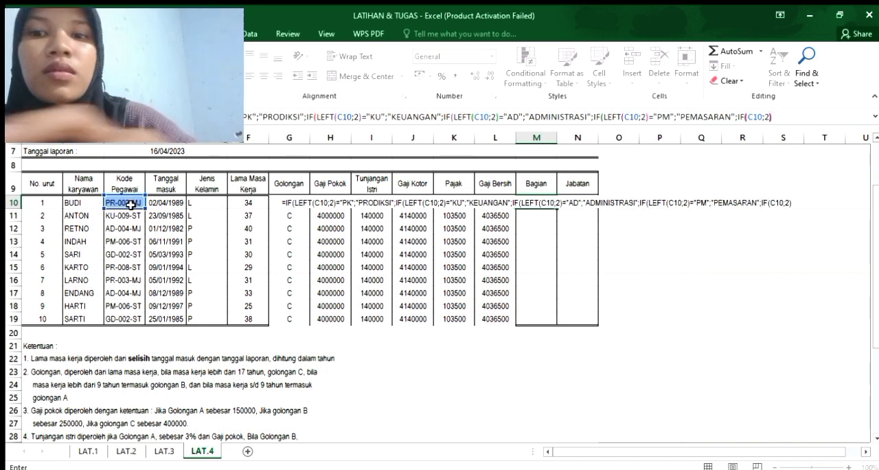
type("=")
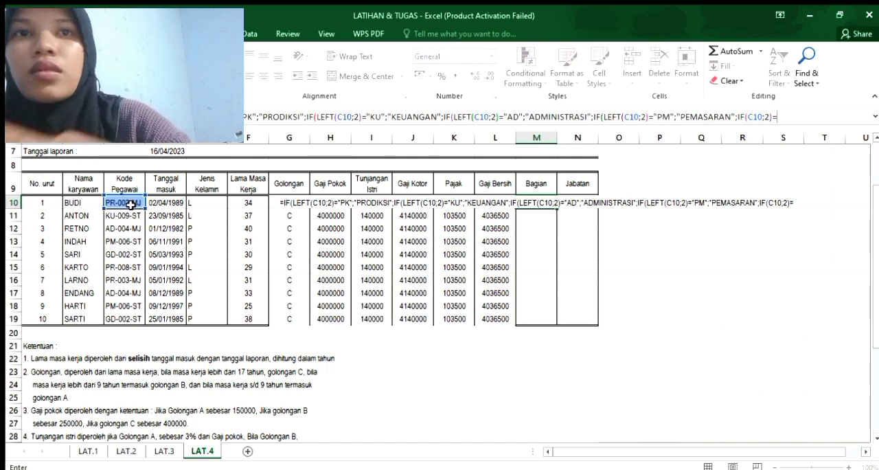
type("\"")
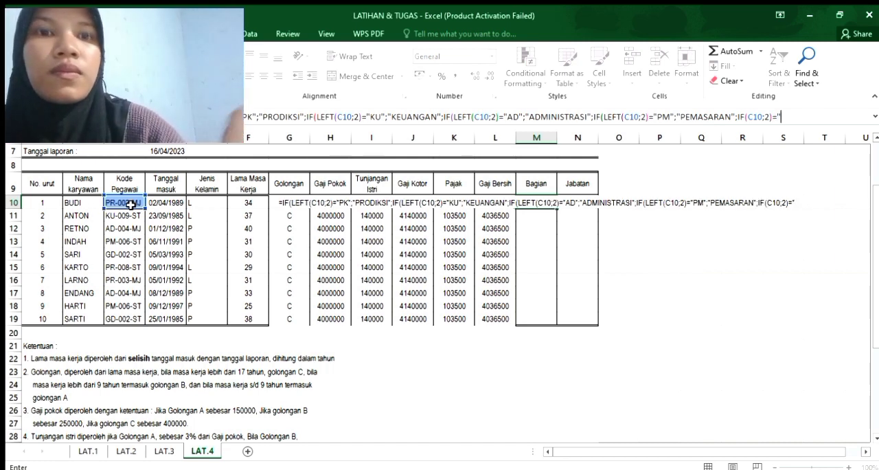
type("GD\";")
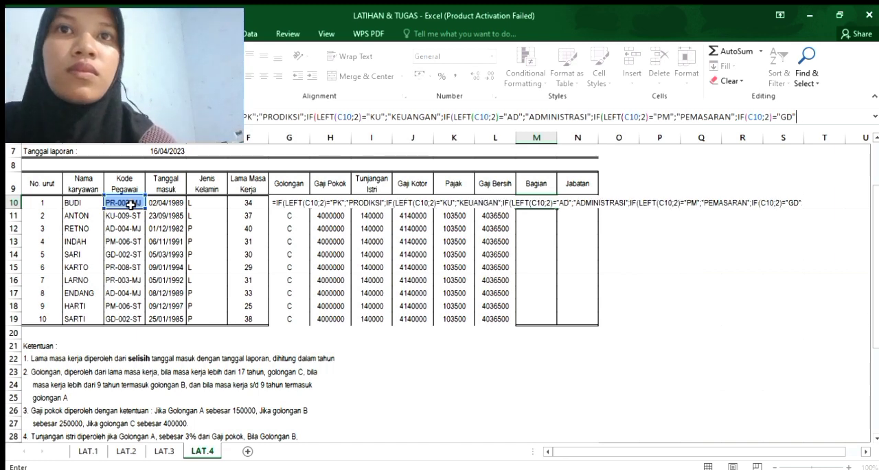
type("\"")
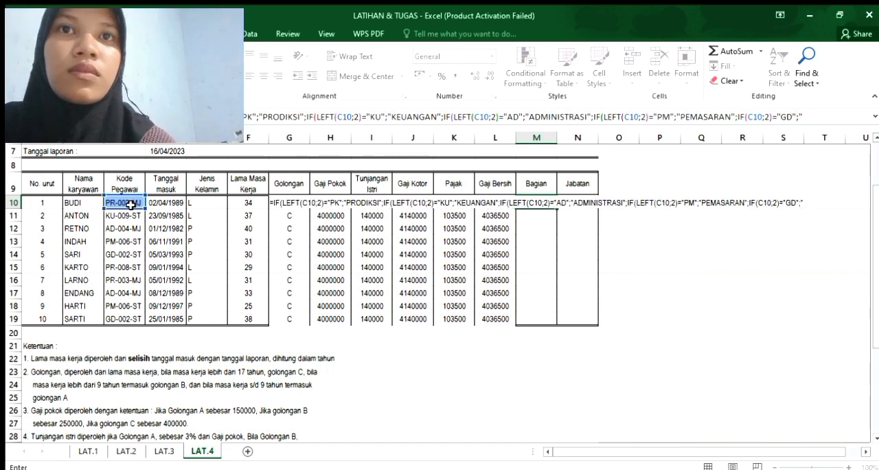
type("GUDANG")
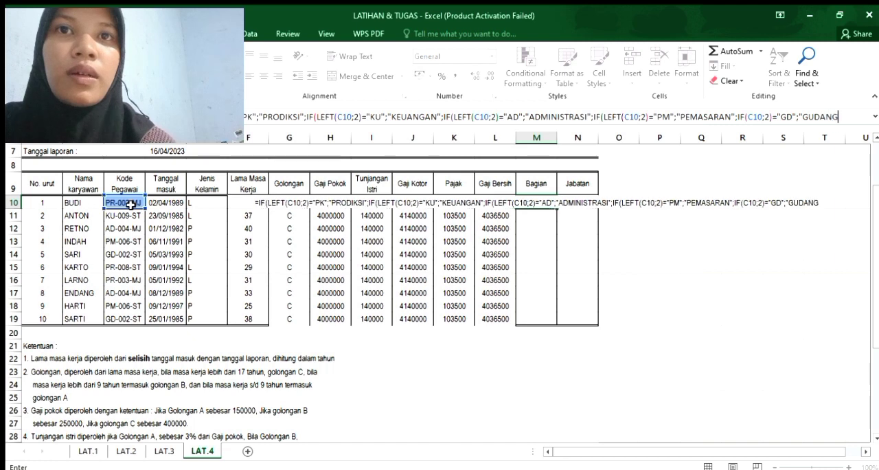
type("\"")
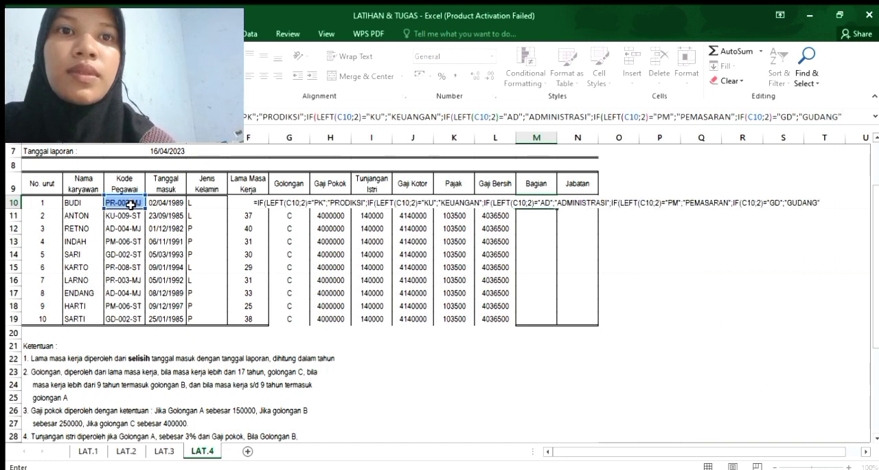
type(")")
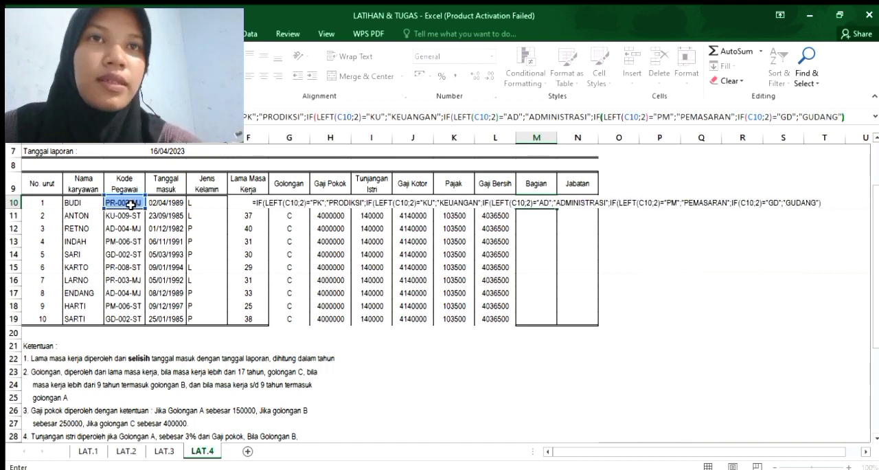
type("))")
type(")/9")
Finish the M10 formula with four closing parentheses and try to enter it.
key("BackSpace")
key("BackSpace")
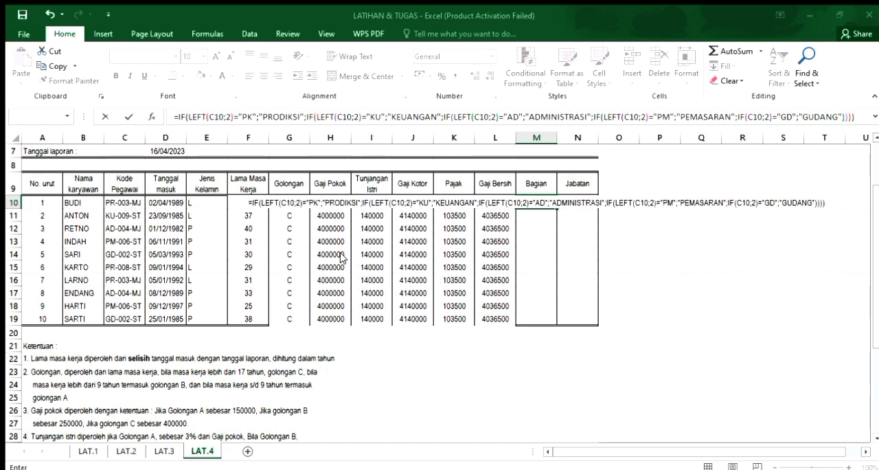
left_click(548, 224)
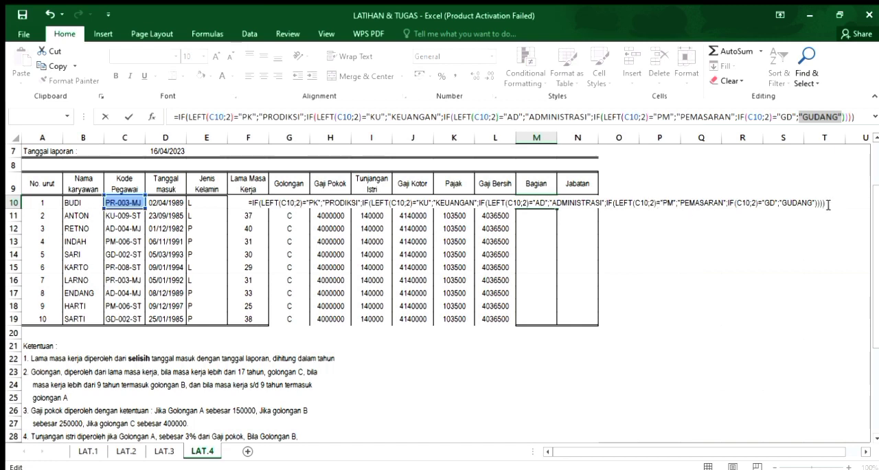
Remove the "GUDANG" result and its separator from the fifth IF in M10 and enter the formula, accepting the suggested correction.
type(")")
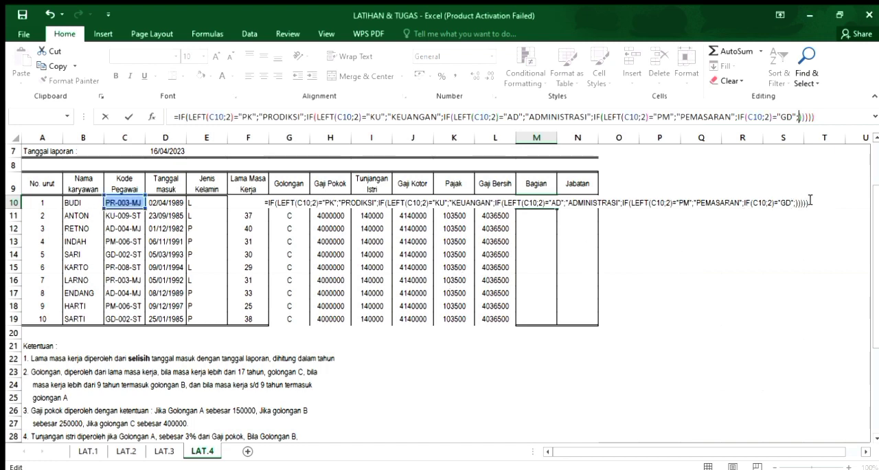
key("BackSpace")
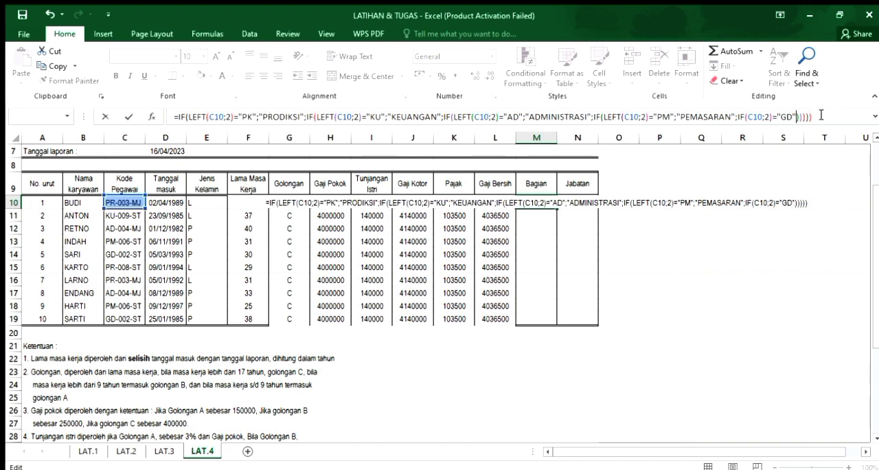
key("Return")
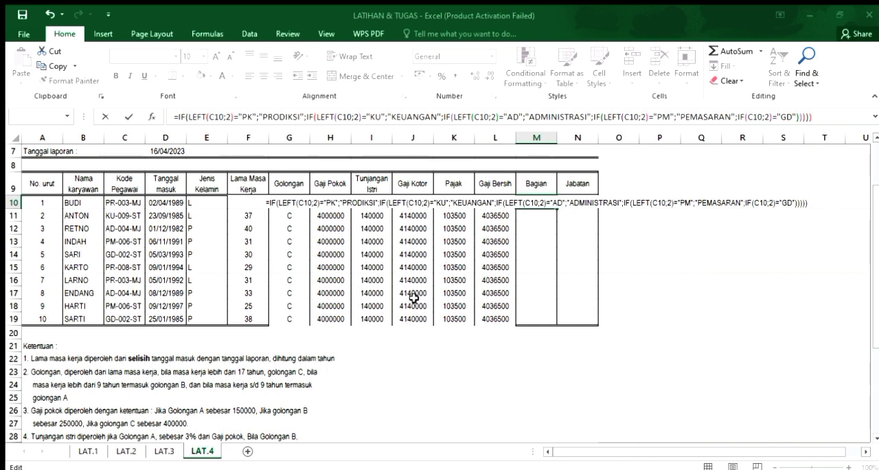
key("Return")
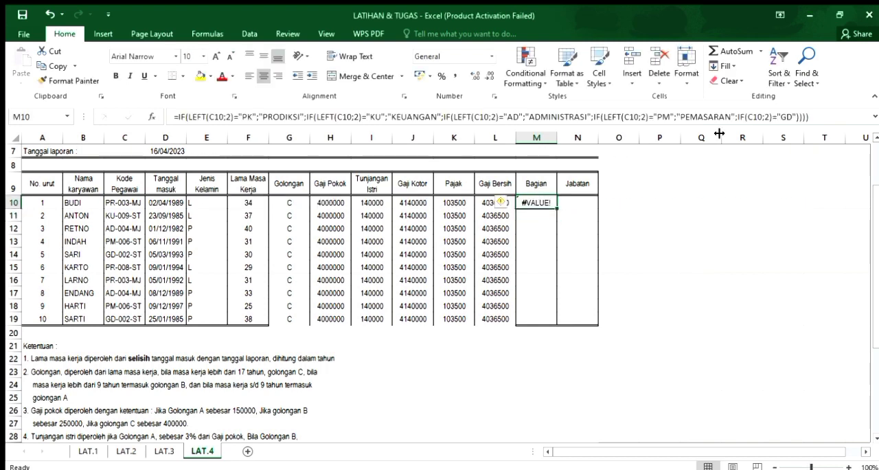
Add one more closing parenthesis to the end of the M10 formula and enter it, accepting the suggested correction.
left_click(817, 118)
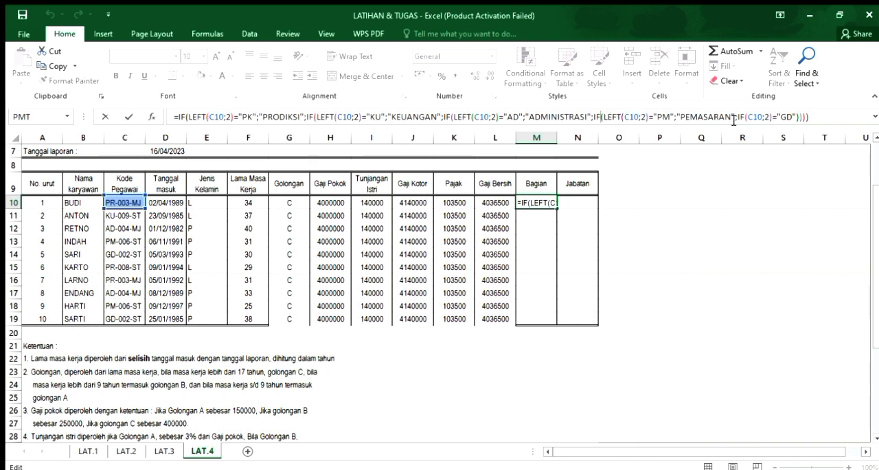
type(")")
key("Return")
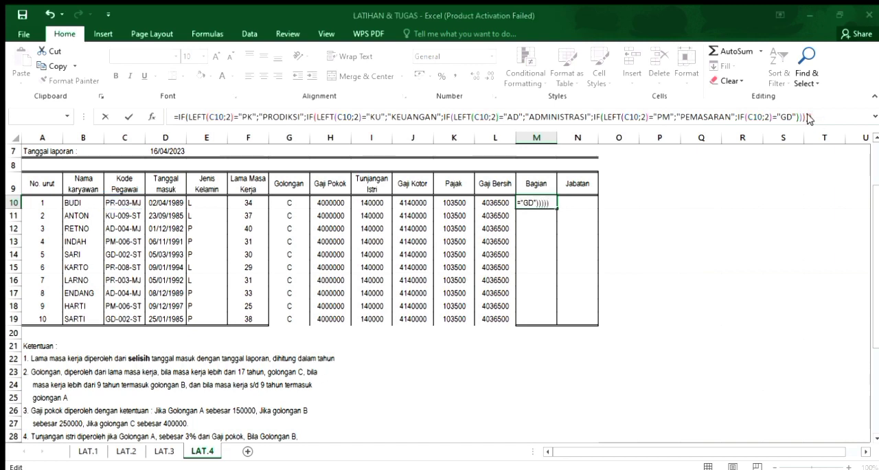
left_click(416, 299)
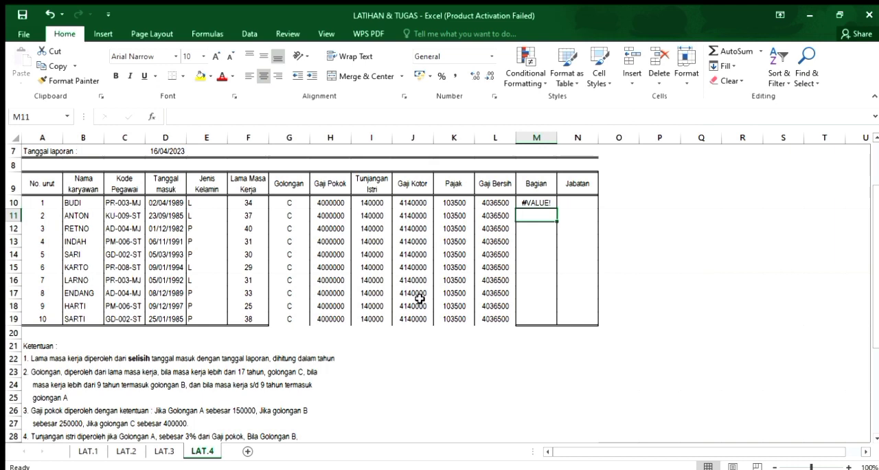
Add "GUDANG" back as the result of the "GD" test in the M10 formula.
left_click(535, 199)
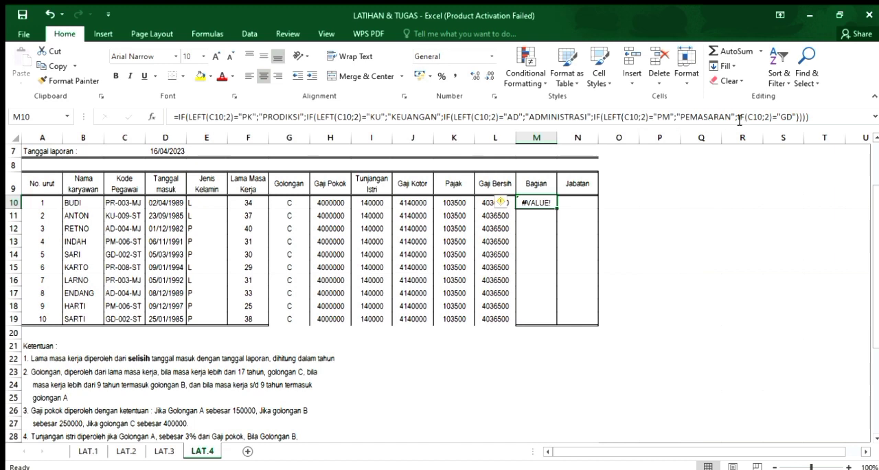
left_click(796, 118)
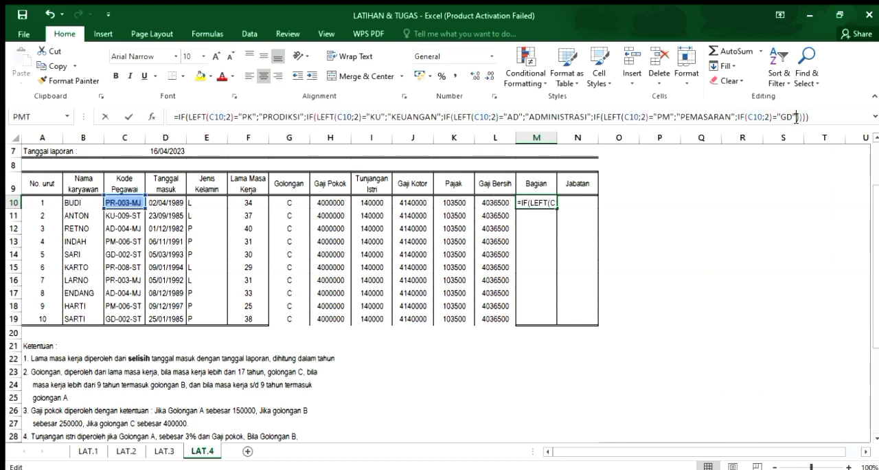
type(";GUDANG")
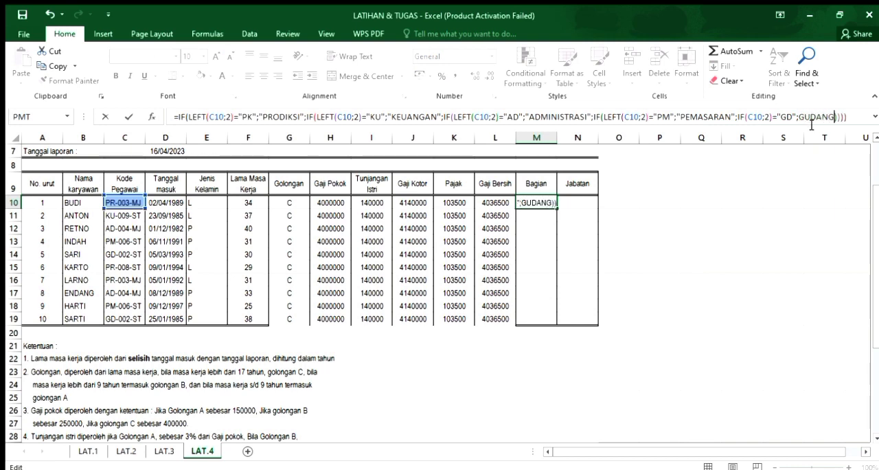
type("\"")
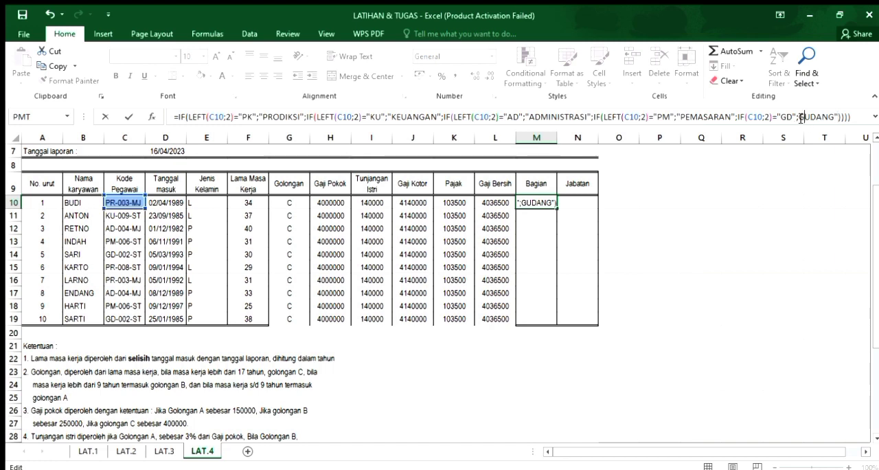
left_click(799, 116)
type("\"")
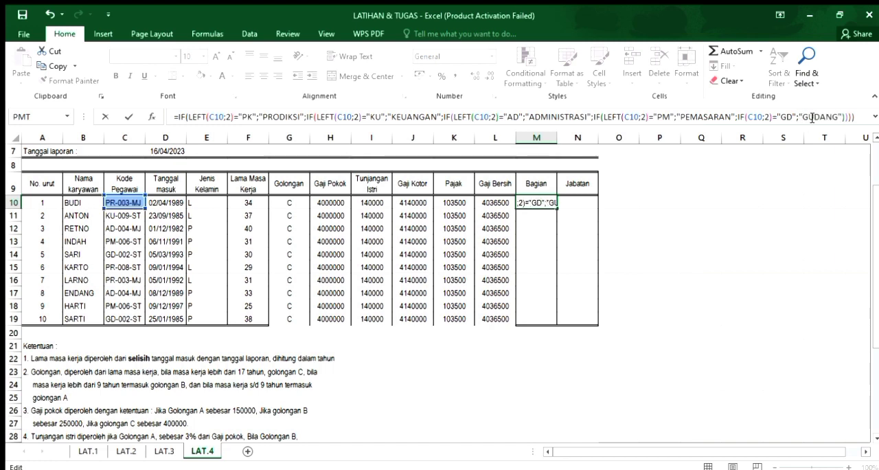
Try to enter the M10 formula with its "GUDANG" result in place.
left_click(861, 118)
key("Return")
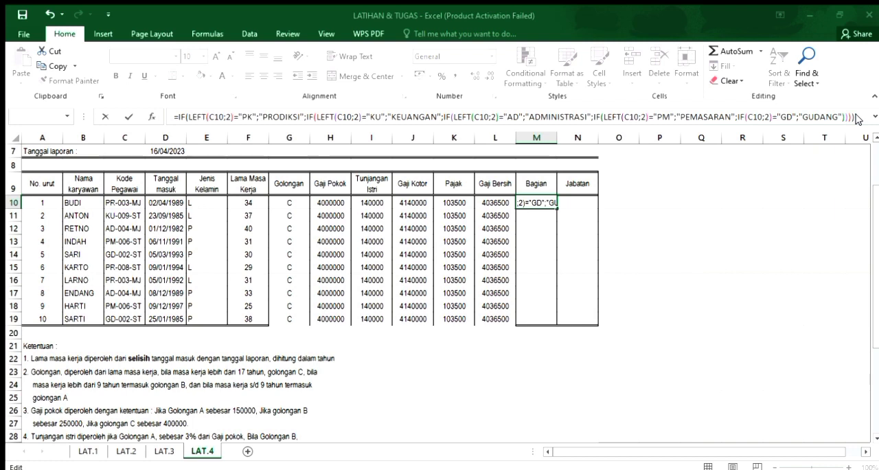
left_click(458, 277)
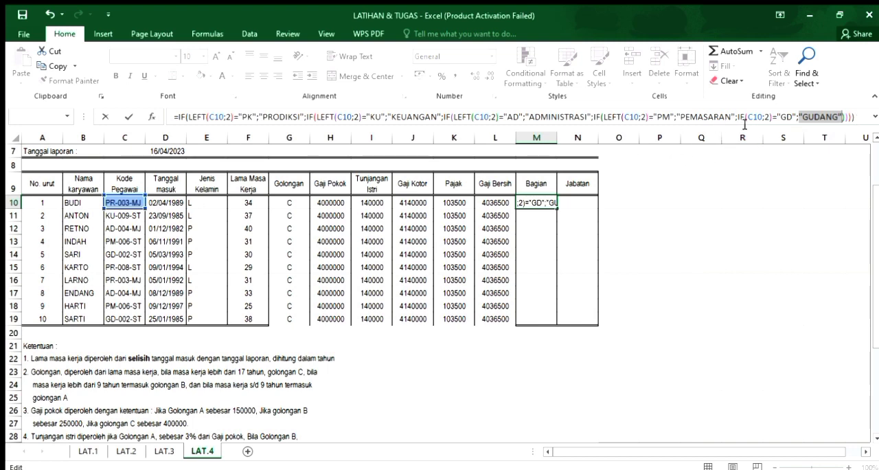
left_click(857, 121)
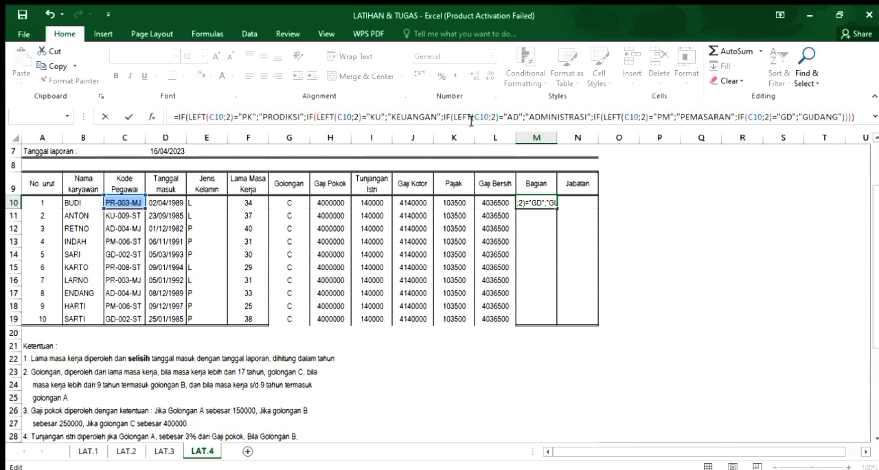
key("Return")
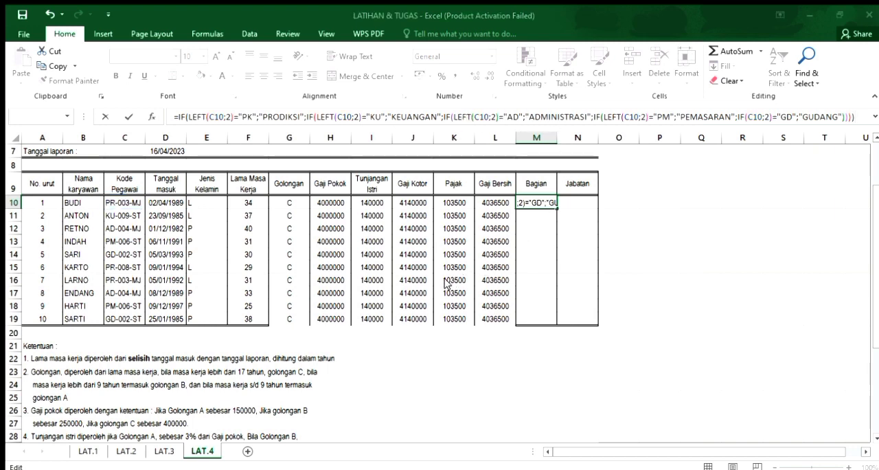
key("Return")
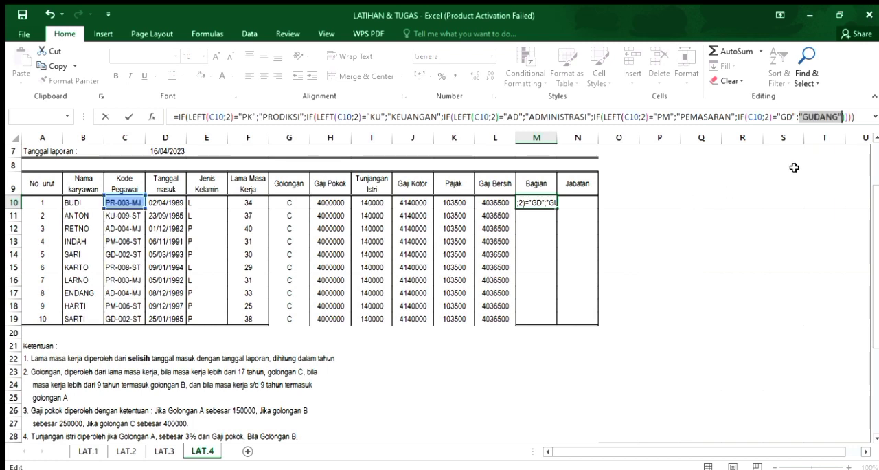
Erase and rewrite the text GUDANG inside its quotation marks in M10, and try to enter the formula again.
left_click(835, 116)
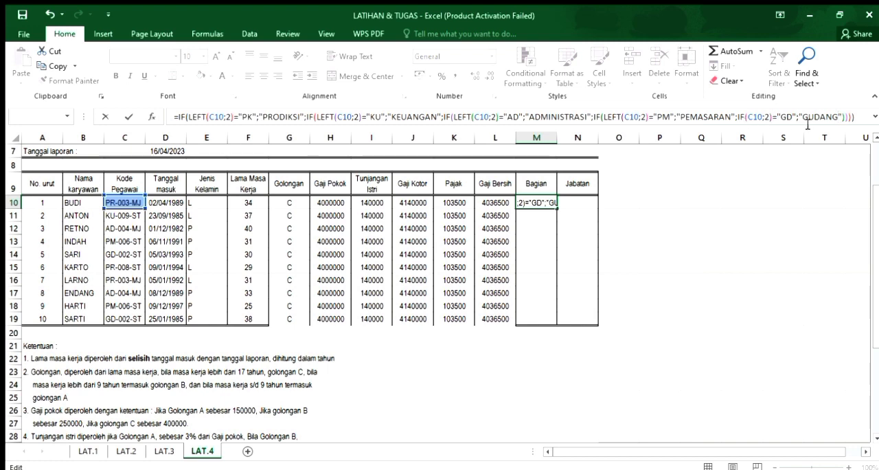
key("BackSpace")
key("BackSpace")
key("BackSpace")
key("BackSpace")
key("BackSpace")
key("BackSpace")
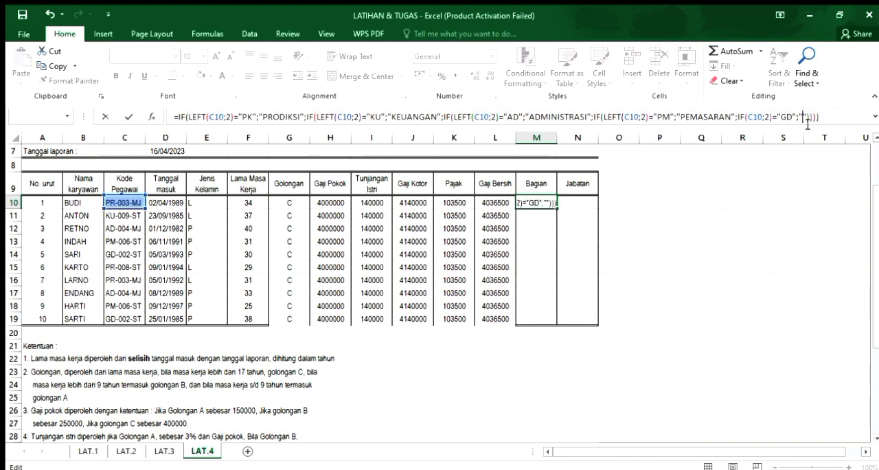
type("GUDANG")
key("Return")
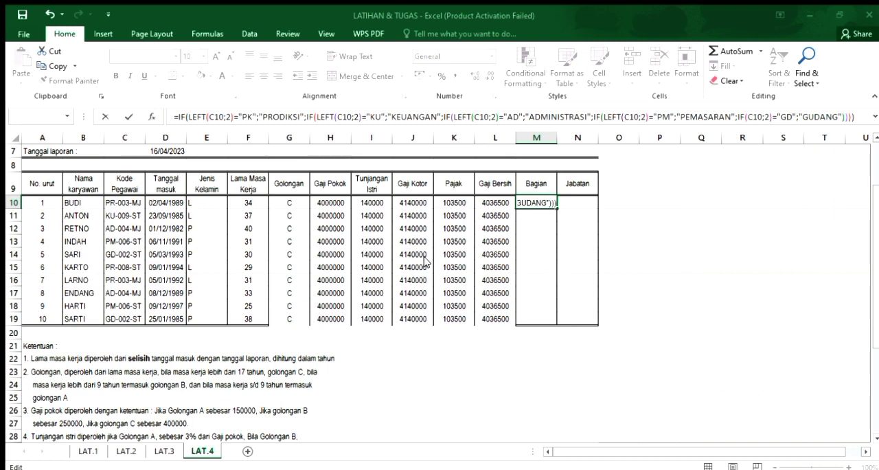
left_click(547, 222)
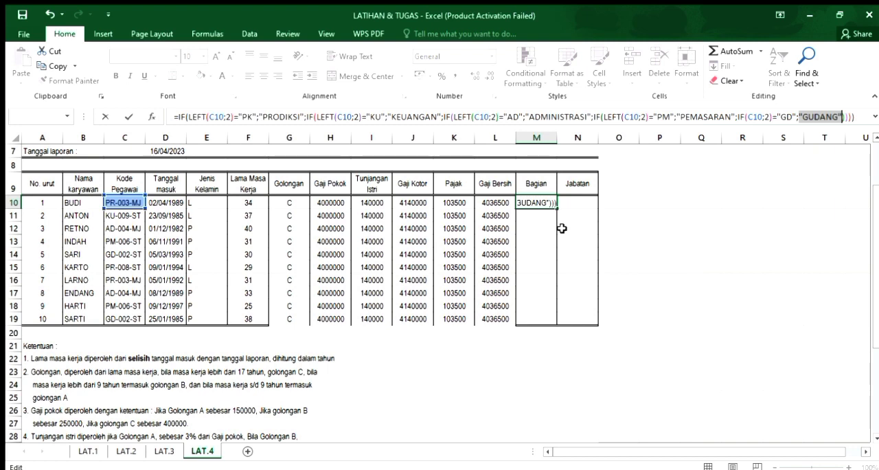
Insert the missing LEFT( before C10 in the fifth IF of the M10 formula and enter it, accepting the suggested correction.
left_click(752, 120)
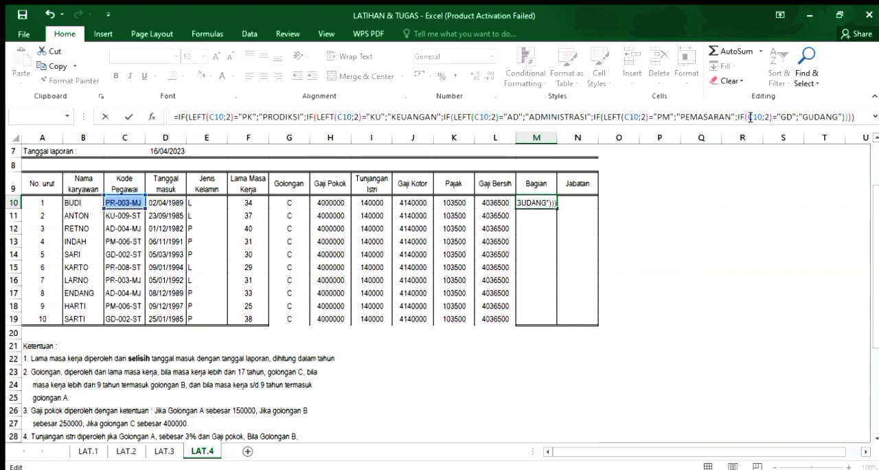
type("F")
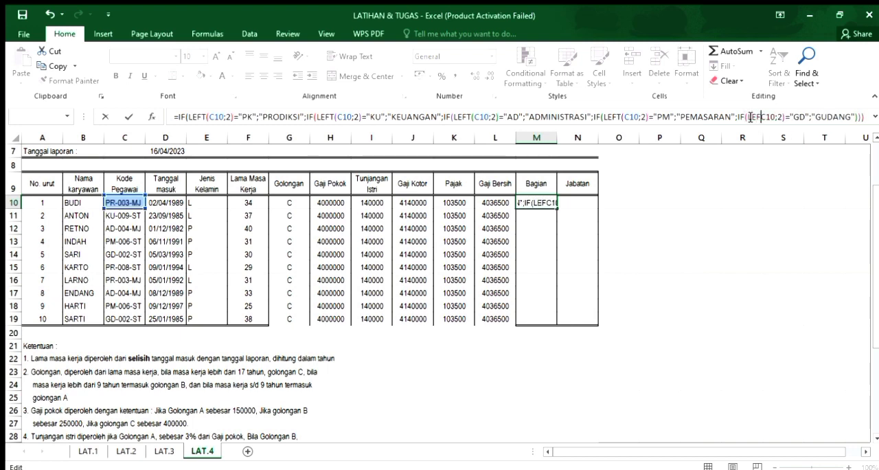
type("T(")
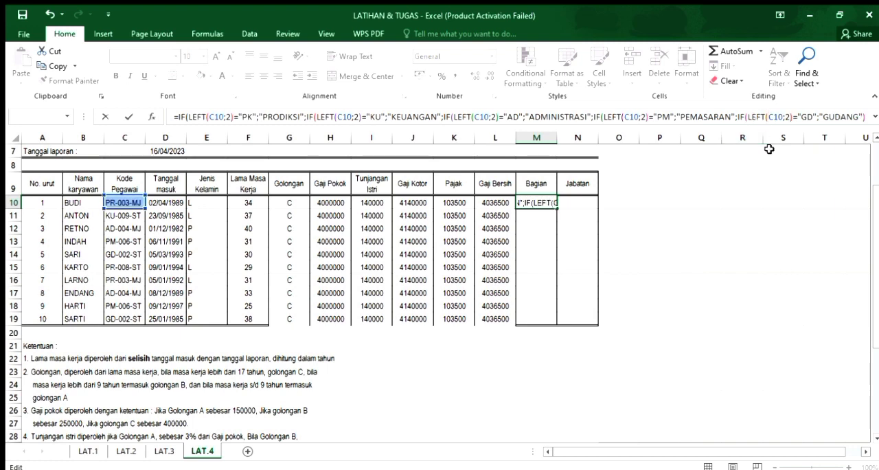
key("Return")
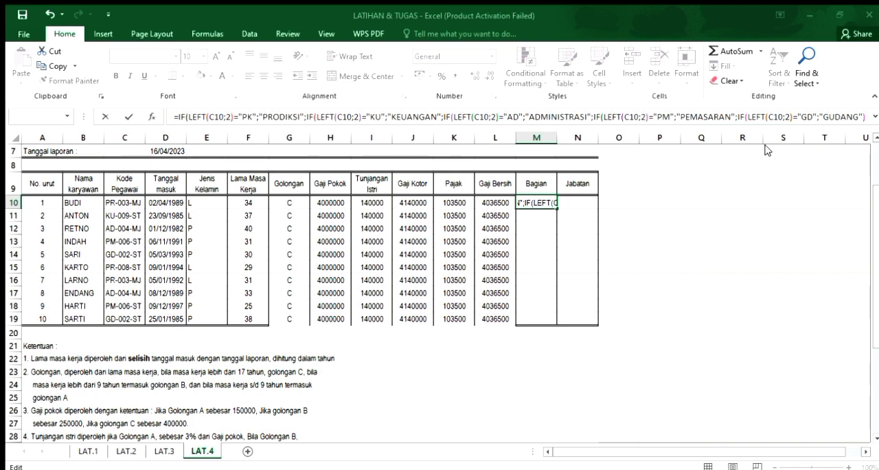
key("Return")
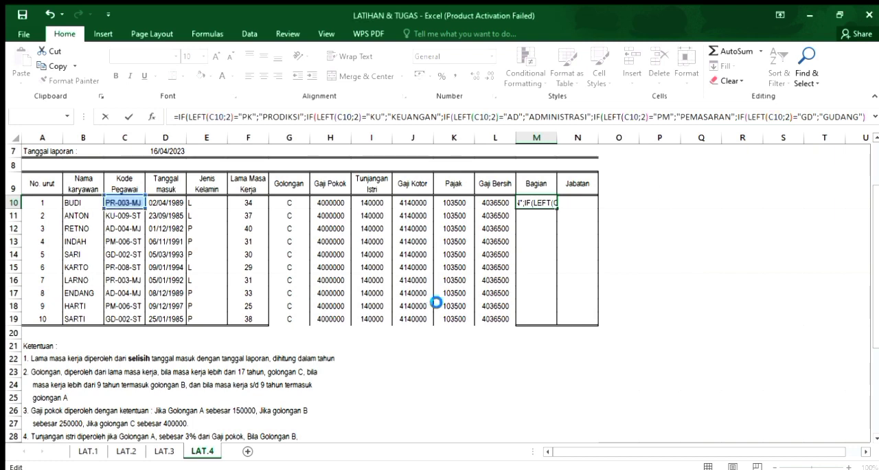
Try adding more closing parentheses to the end of the M10 formula and re-entering it.
left_click(532, 199)
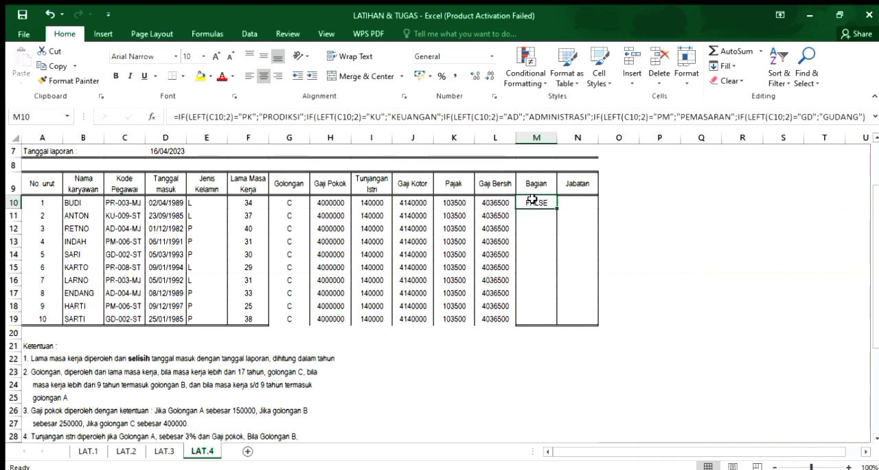
left_click(866, 115)
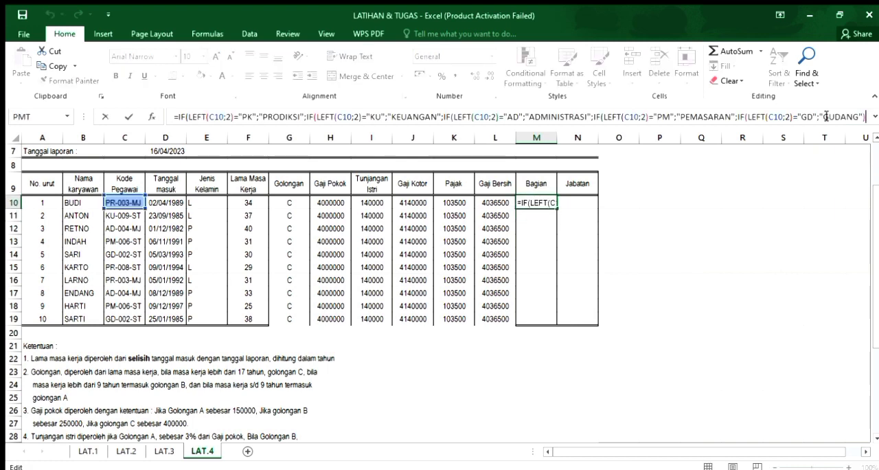
type("))))")
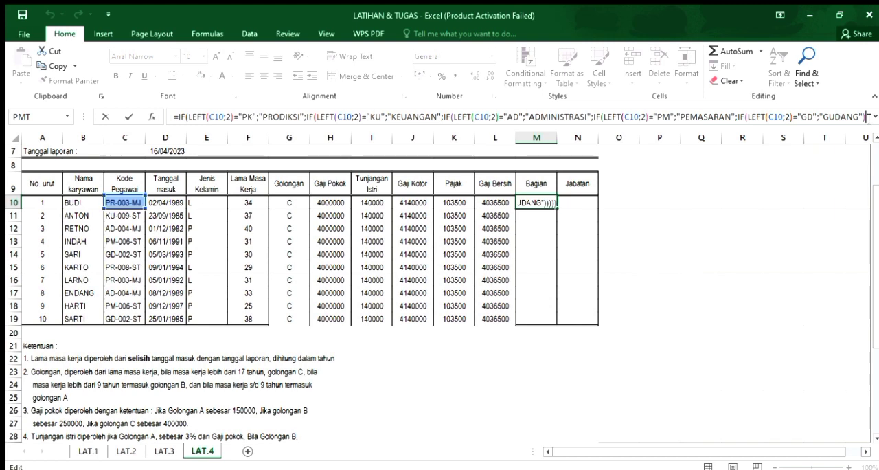
key("Return")
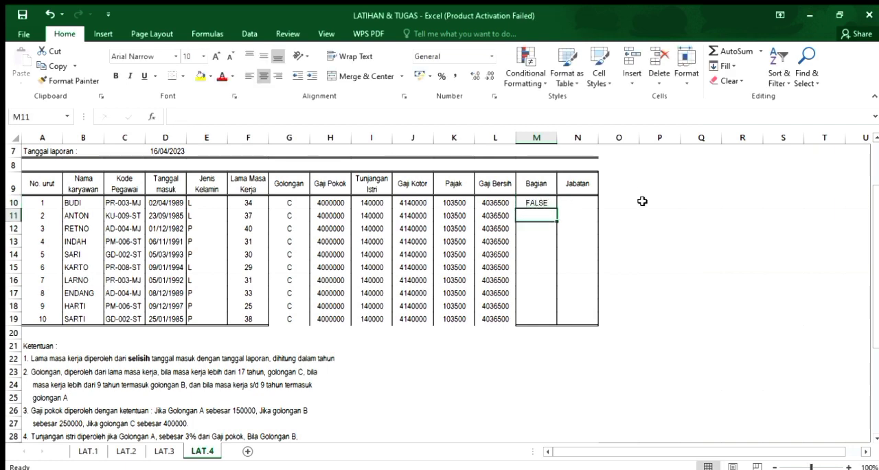
left_click(546, 204)
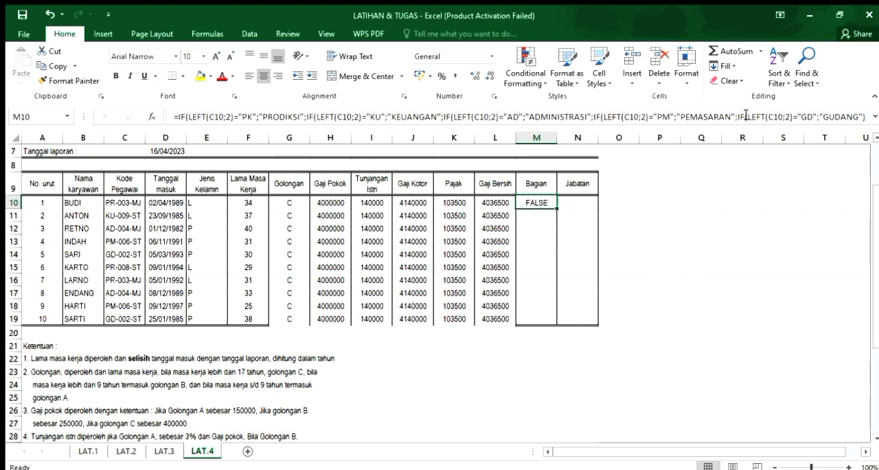
left_click(793, 116)
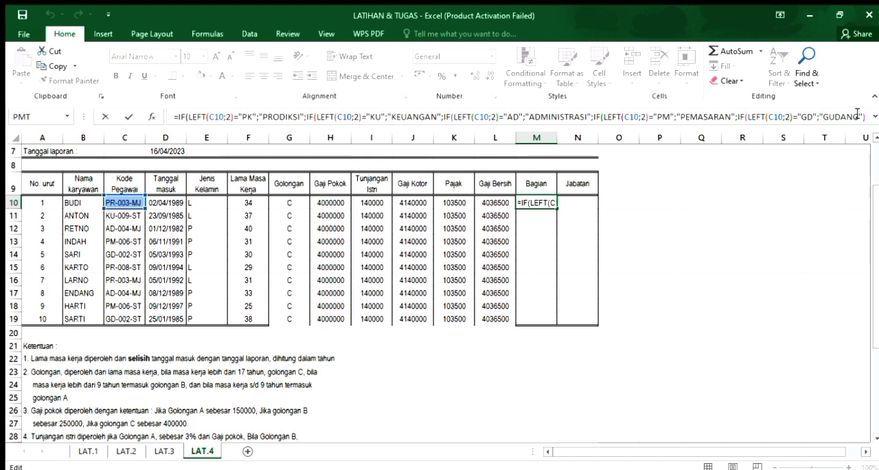
type(")")
key("Return")
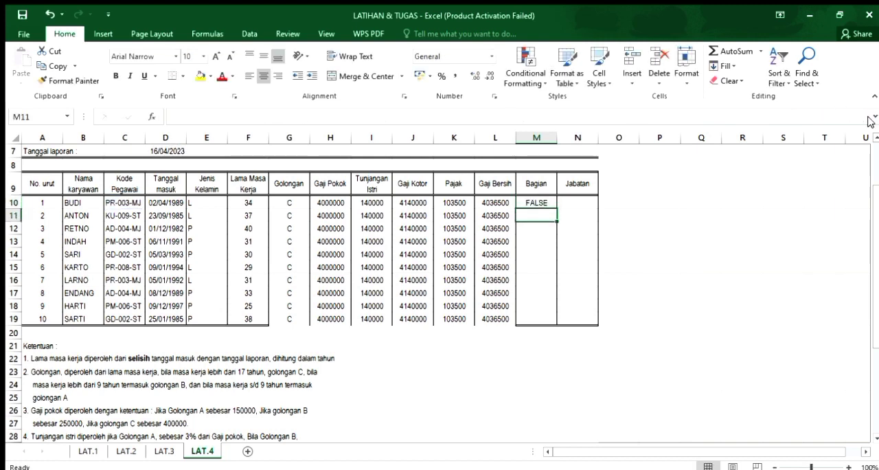
Correct the "PK" result in the M10 formula to "PRODUKSI" and enter it.
left_click(538, 203)
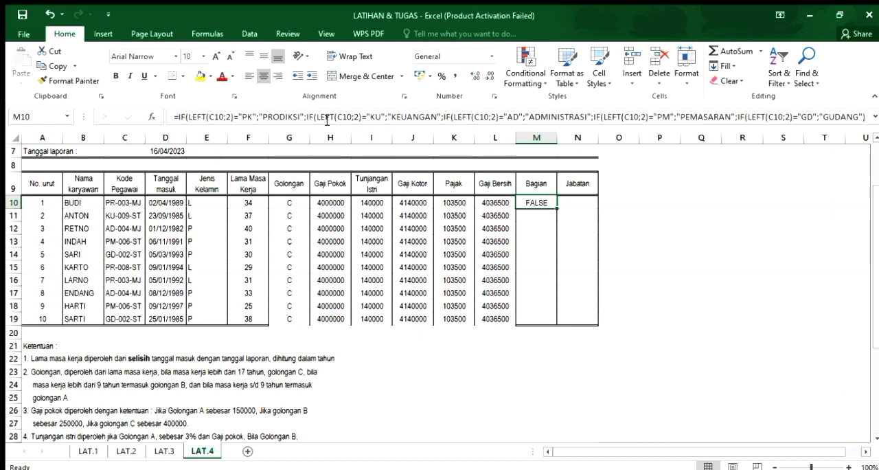
left_click(288, 116)
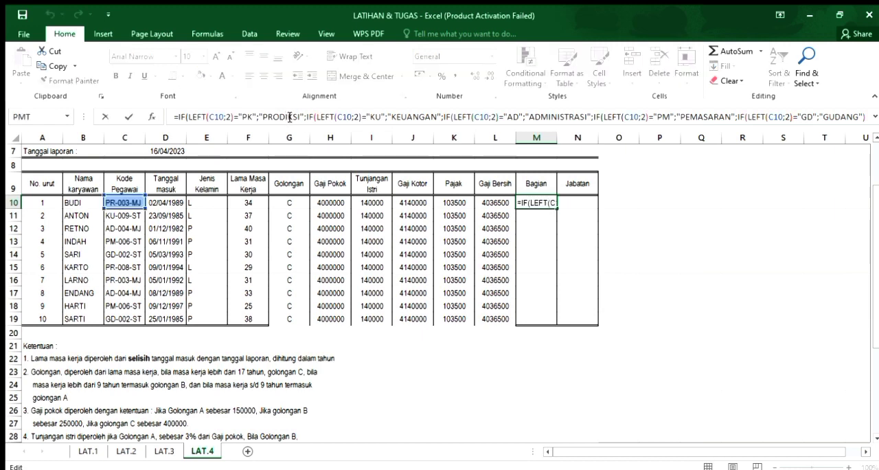
key("BackSpace")
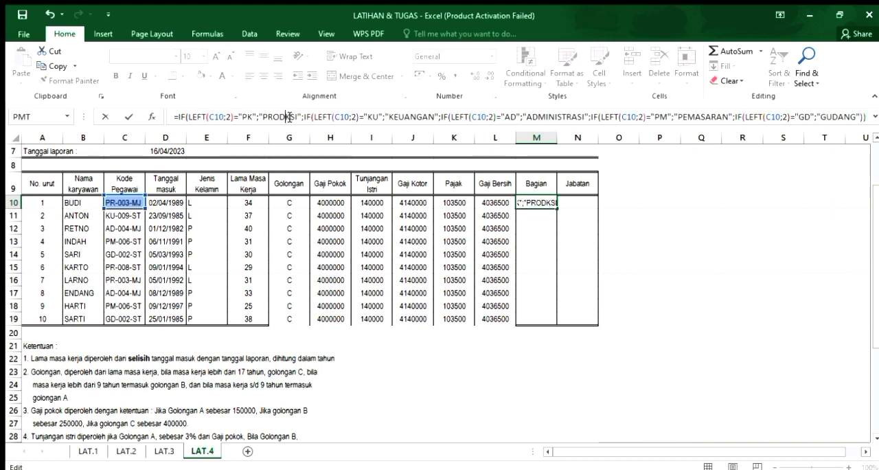
type("U")
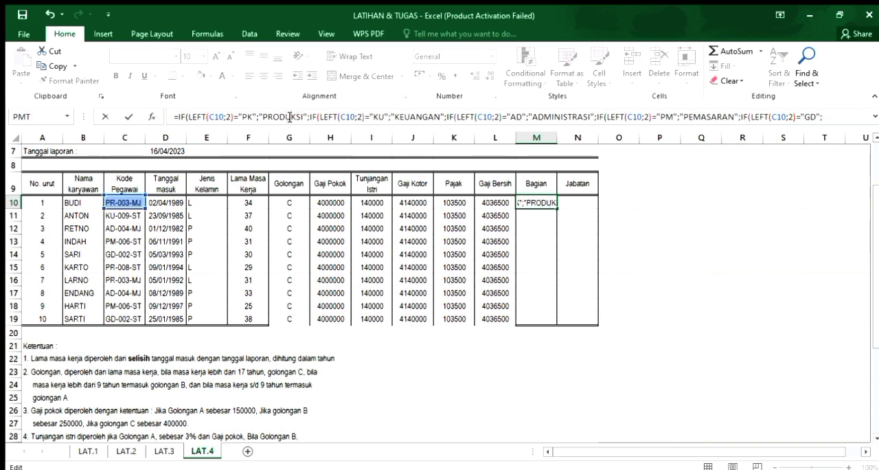
key("Return")
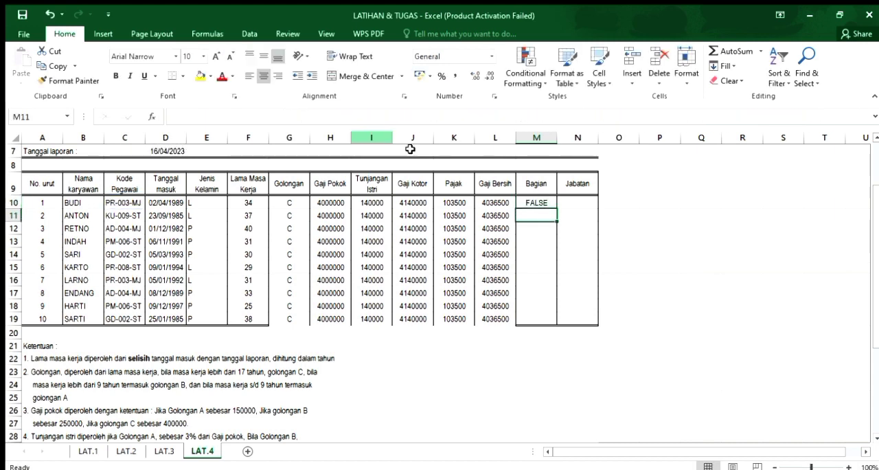
Try the M10 formula with four closing parentheses after "GUDANG" and enter it.
left_click(532, 199)
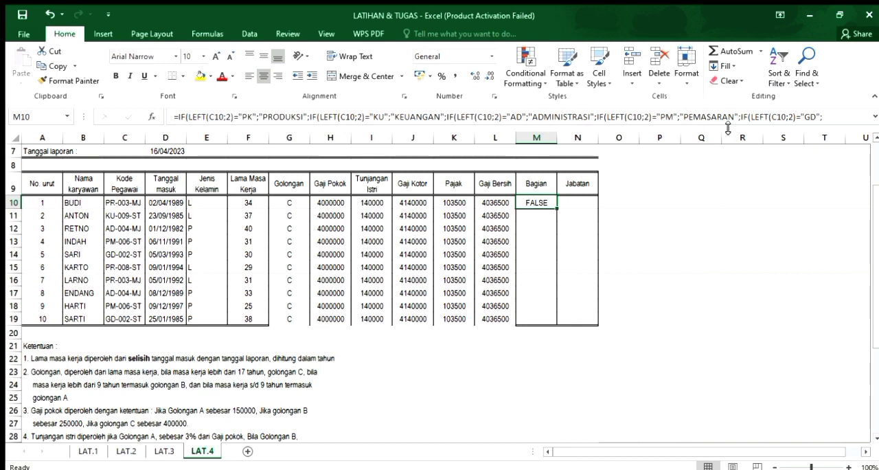
left_click(822, 117)
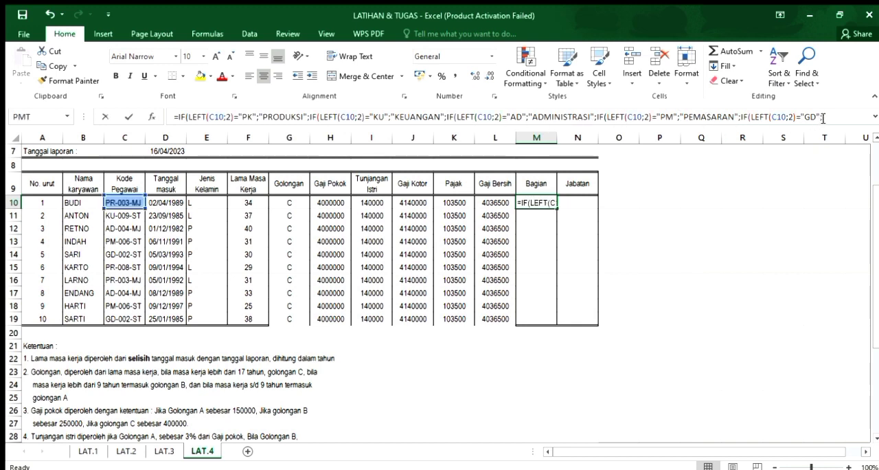
type(";")
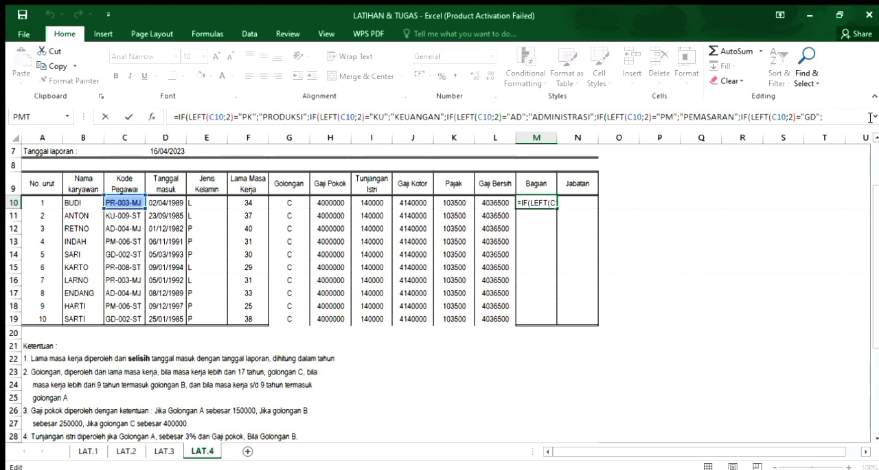
key("Right")
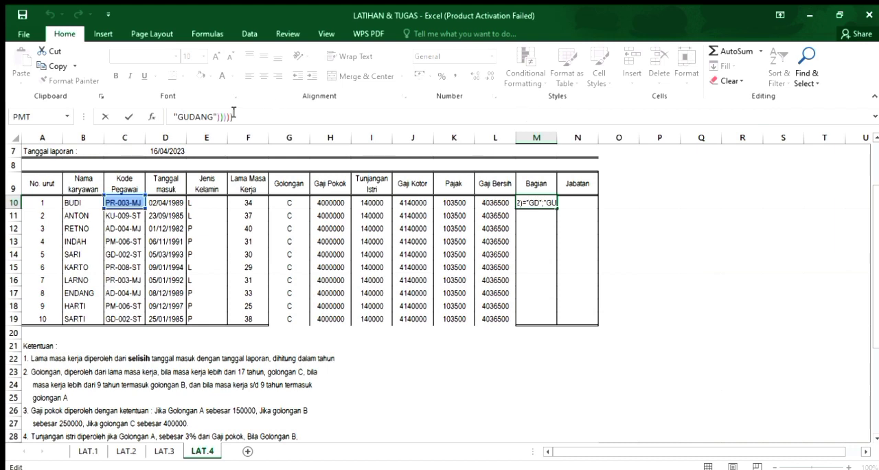
left_click(233, 116)
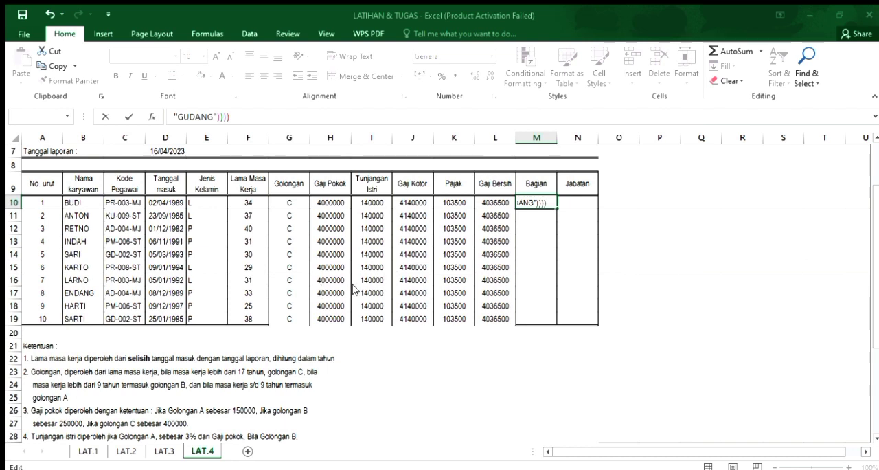
type(")")
key("Return")
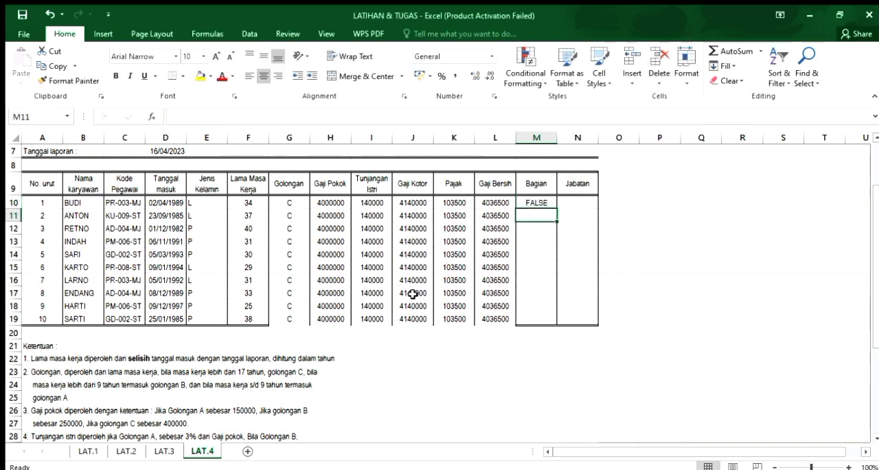
Clear the Bagian formula from M10.
left_click(534, 199)
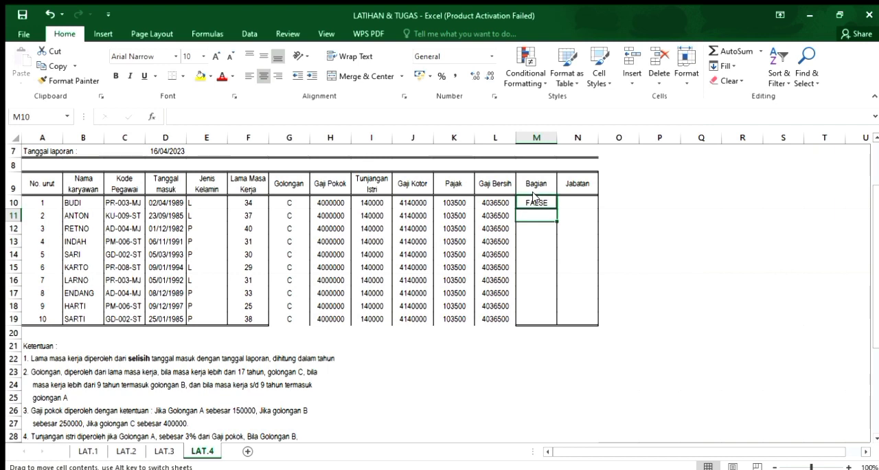
left_click(412, 276)
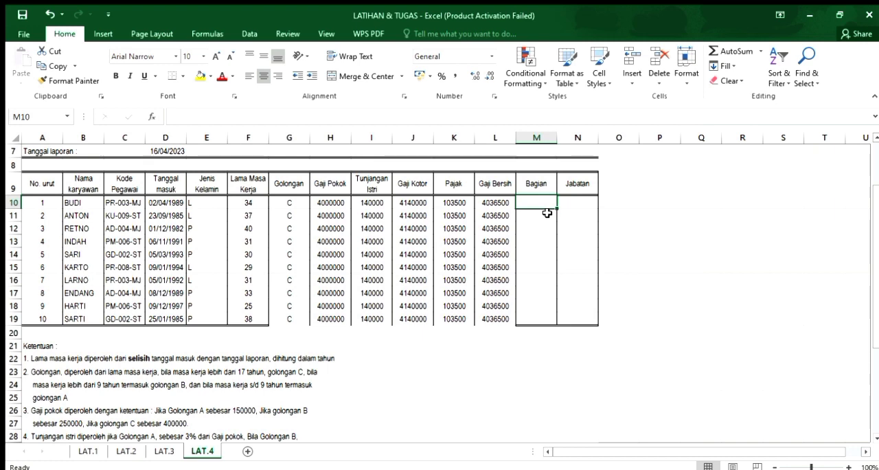
type("=OF")
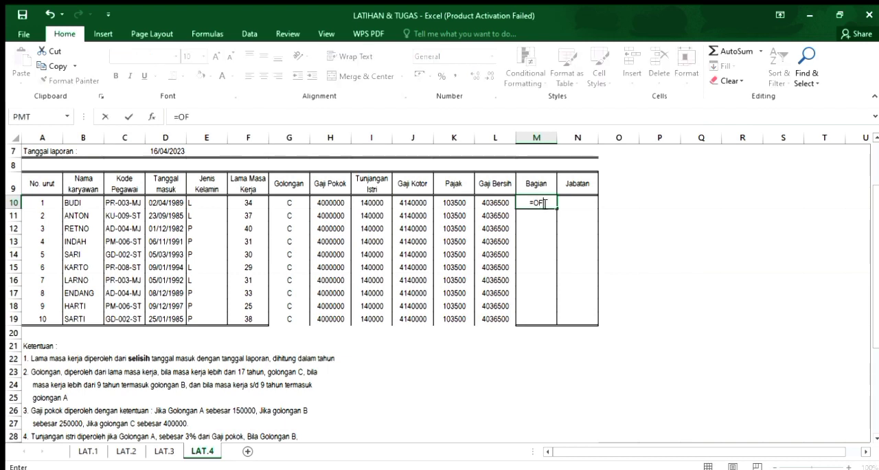
key("BackSpace")
key("BackSpace")
type("ID")
key("BackSpace")
type("F")
key("BackSpace")
key("BackSpace")
key("BackSpace")
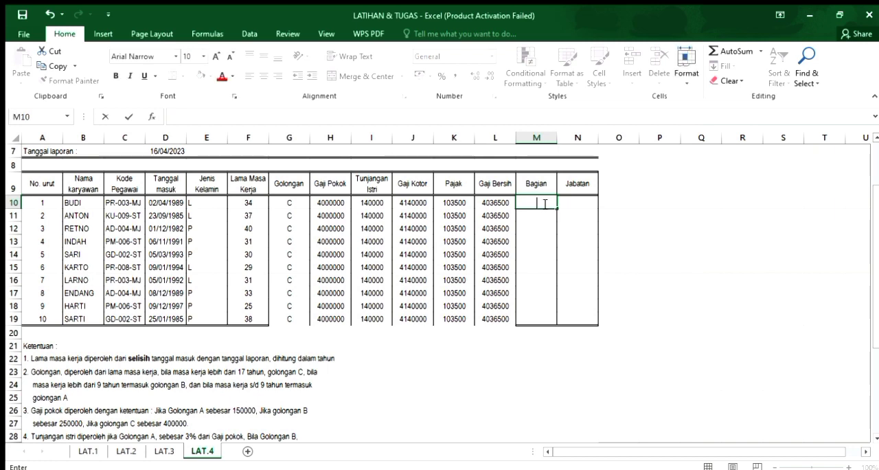
Start a new Bagian formula in M10 with =IF(LEFT(C10;2).
type("=")
type("OF")
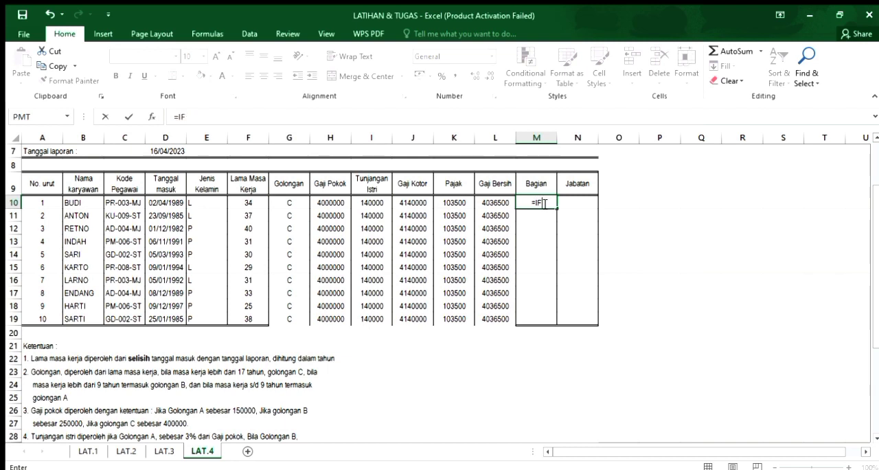
type("(LEFT(")
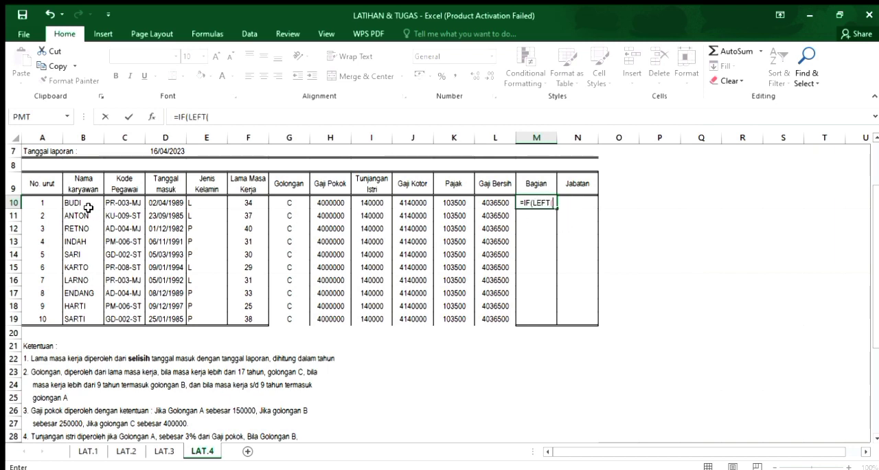
left_click(119, 202)
type(";2")
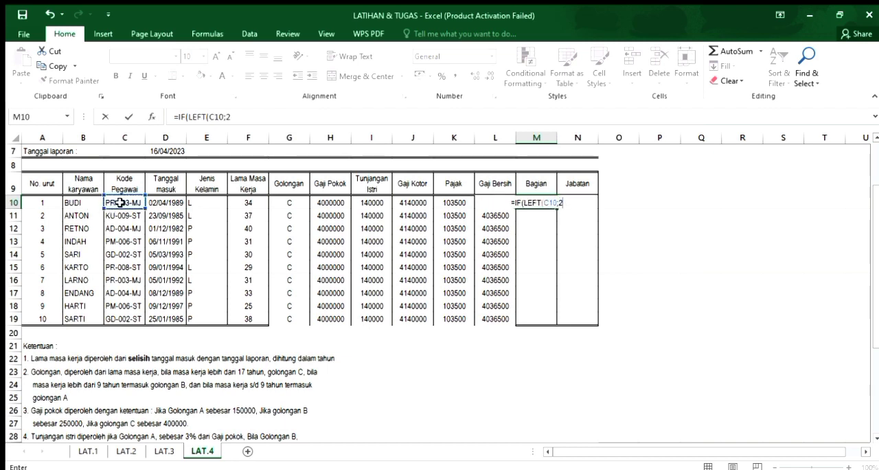
type(")")
key("BackSpace")
type(")=\"")
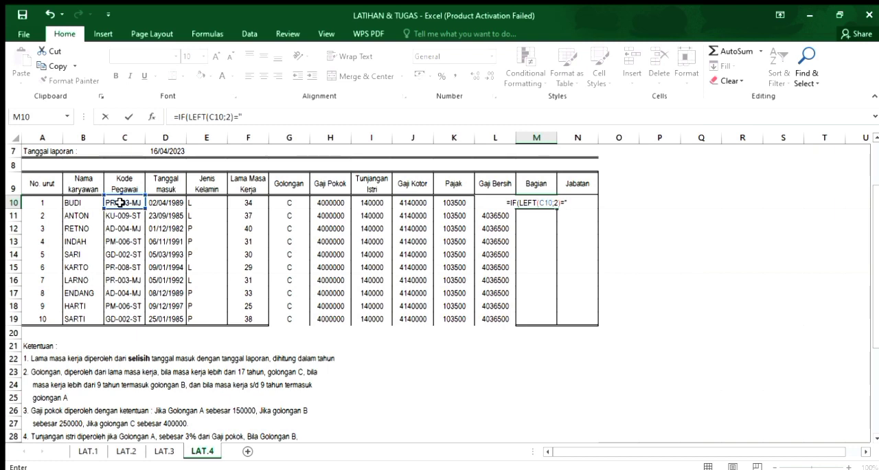
Close the LEFT function in the M10 formula and compare its result with "PK".
type("[")
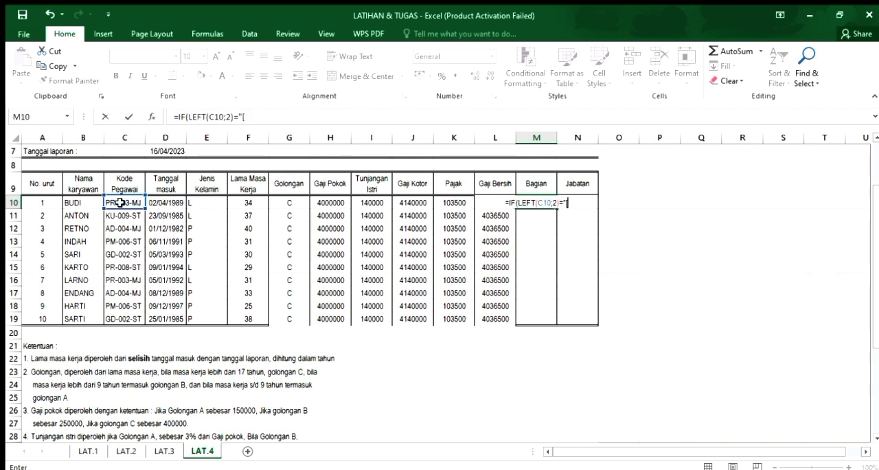
key("BackSpace")
type("PK\"")
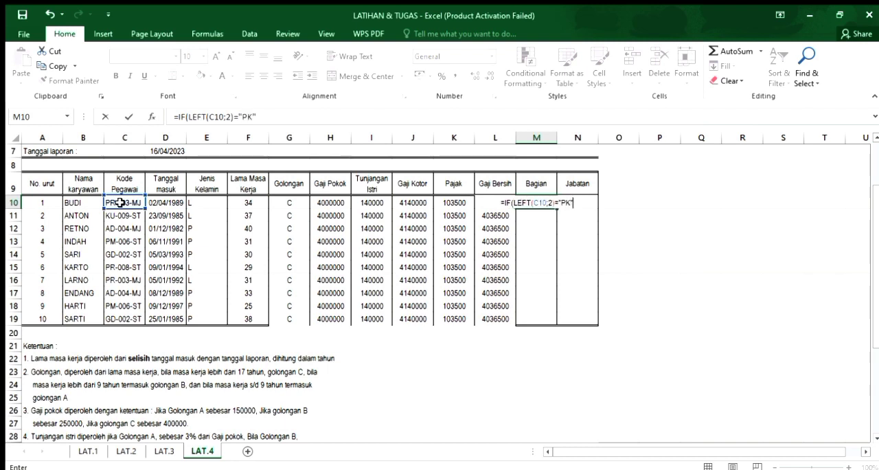
type(";\"")
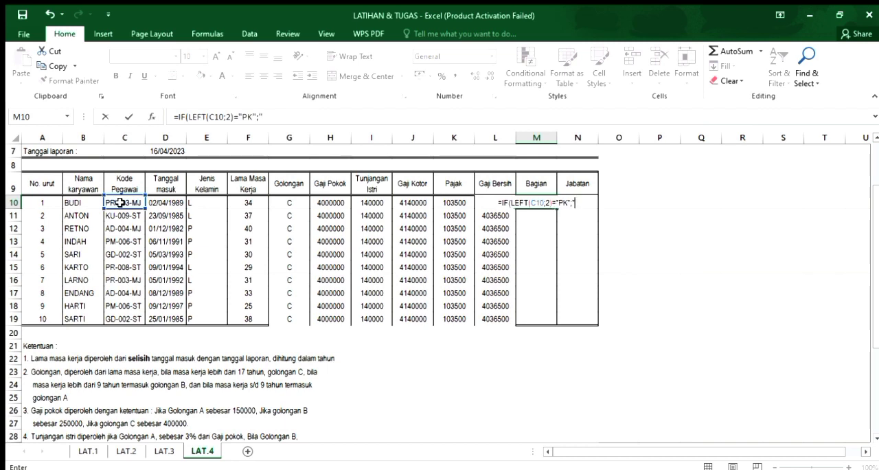
type("PRO")
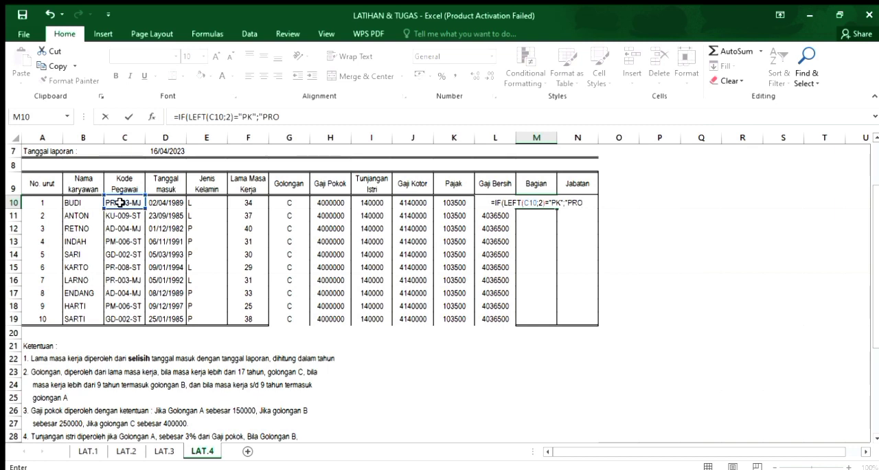
type("DUKSI")
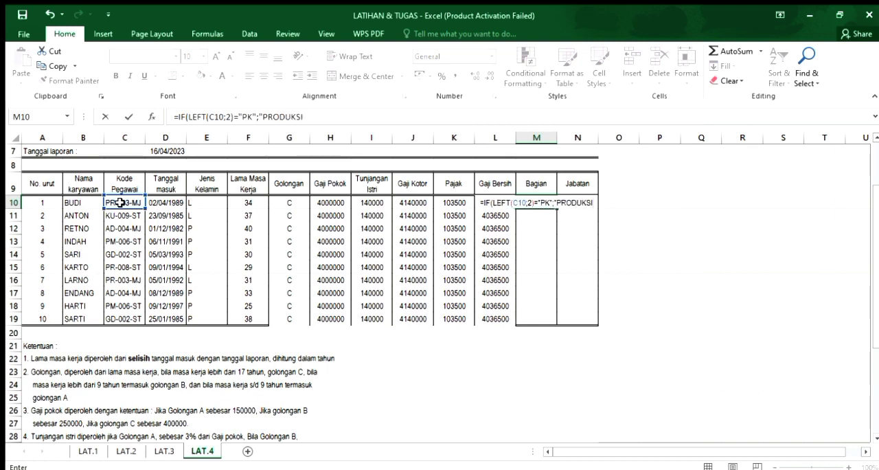
type(":")
Add "PRODUKSI" as the true result of the first IF in M10, followed by a semicolon separator.
key("BackSpace")
type("\";")
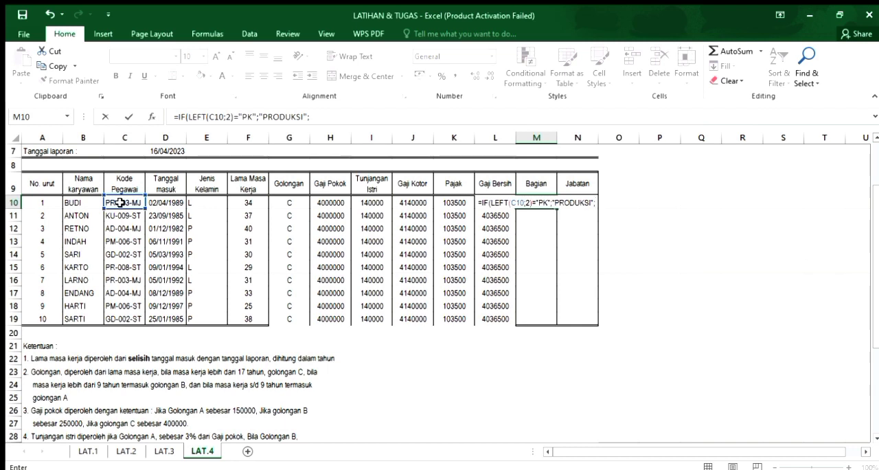
type("IF")
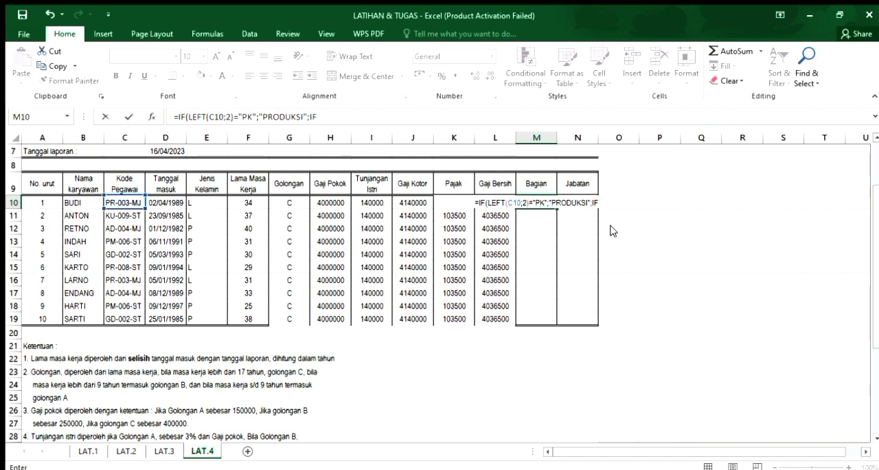
type("(")
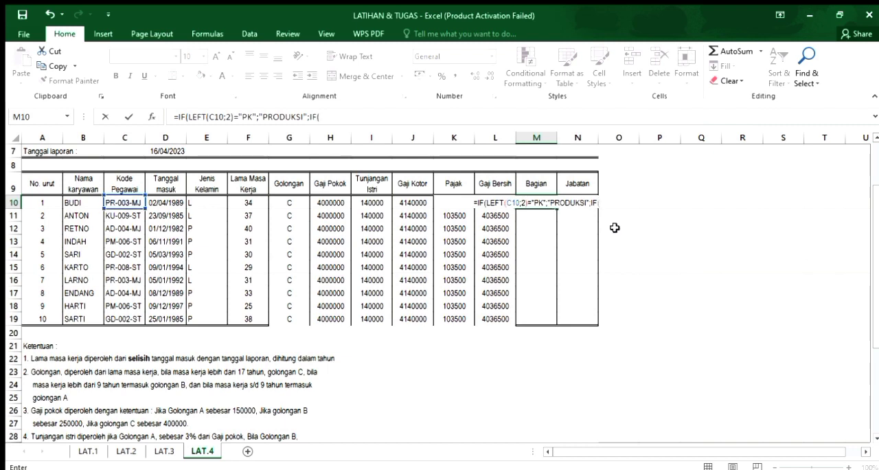
type("LEFT(")
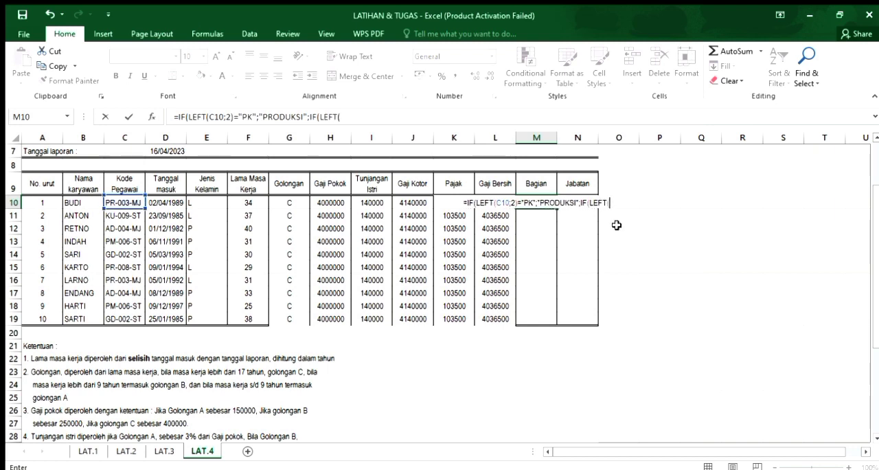
Nest a second condition in the M10 formula with IF(LEFT(C10;2).
left_click(128, 199)
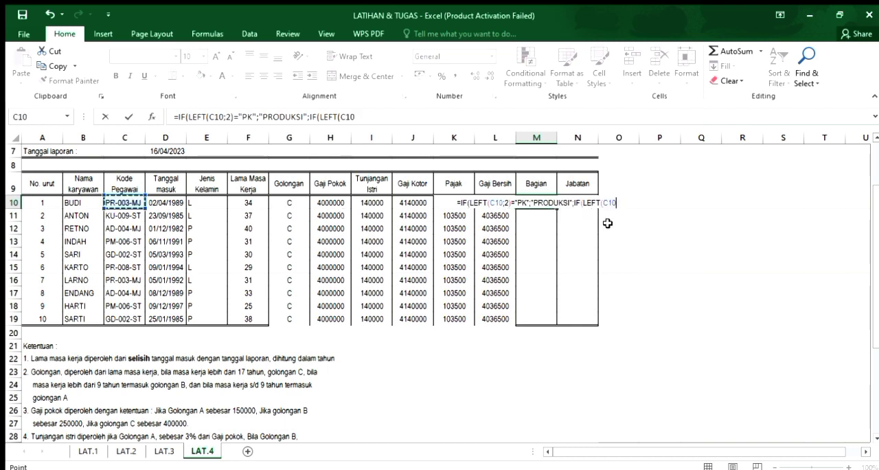
type(";")
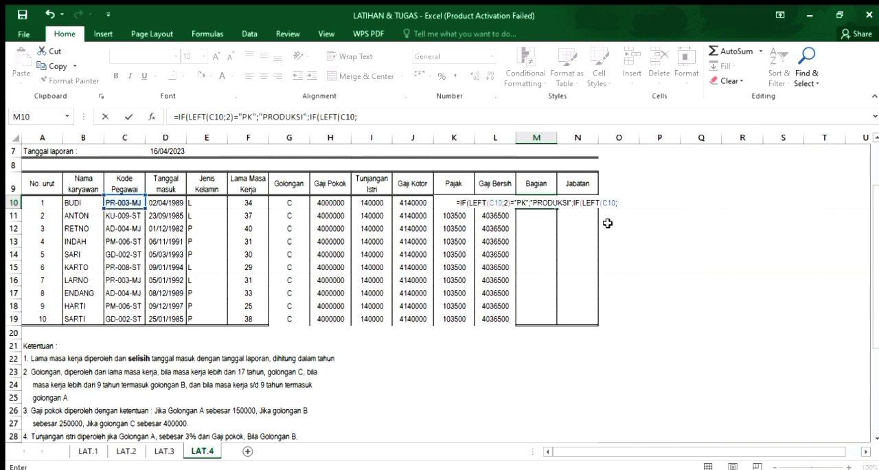
type("2)")
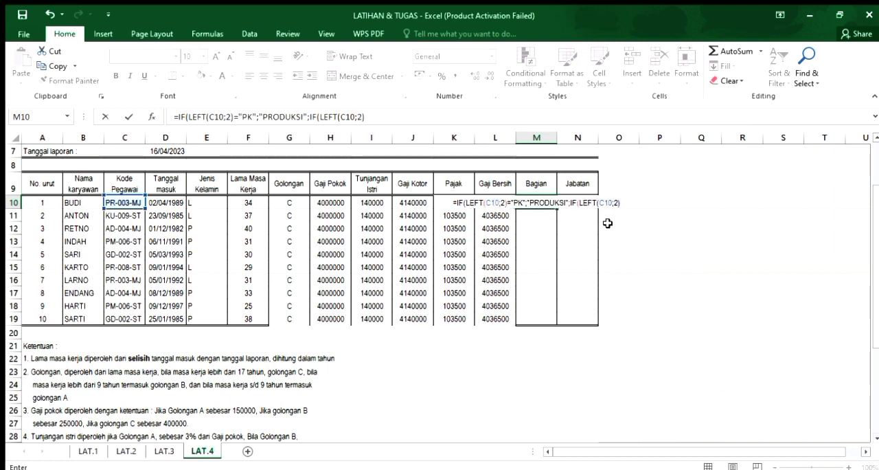
type("=K")
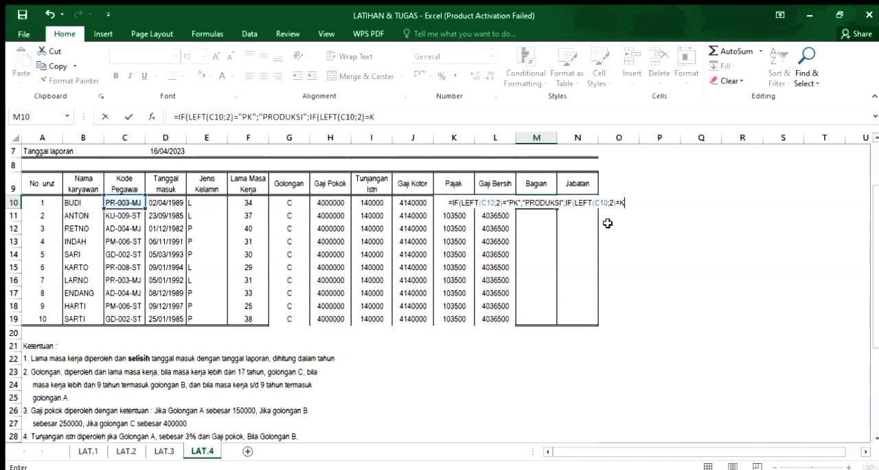
key("BackSpace")
Compare the second LEFT result in the M10 formula with "KU", followed by a semicolon separator.
type("\"")
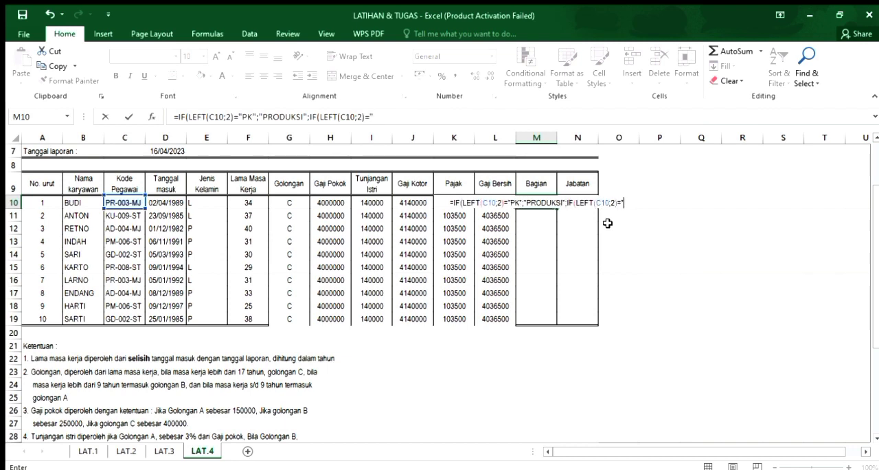
type("KU:L")
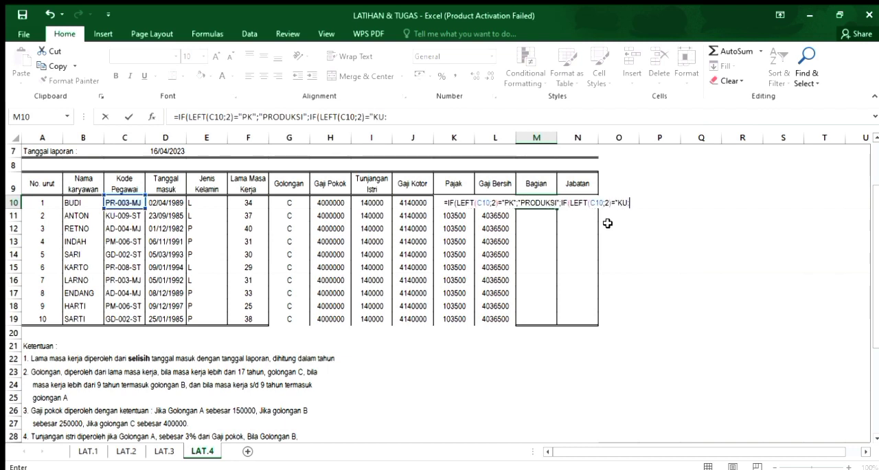
key("BackSpace")
key("BackSpace")
type(";\"")
key("BackSpace")
key("BackSpace")
type("\";")
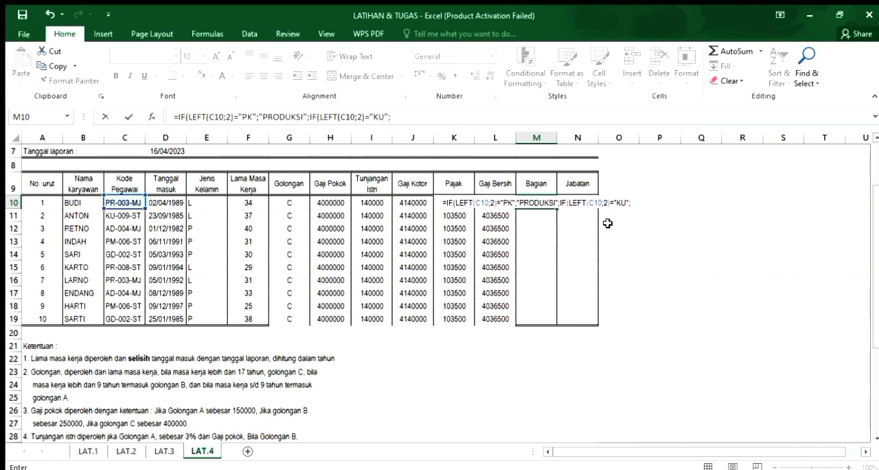
type("\"KEUANGAN\"")
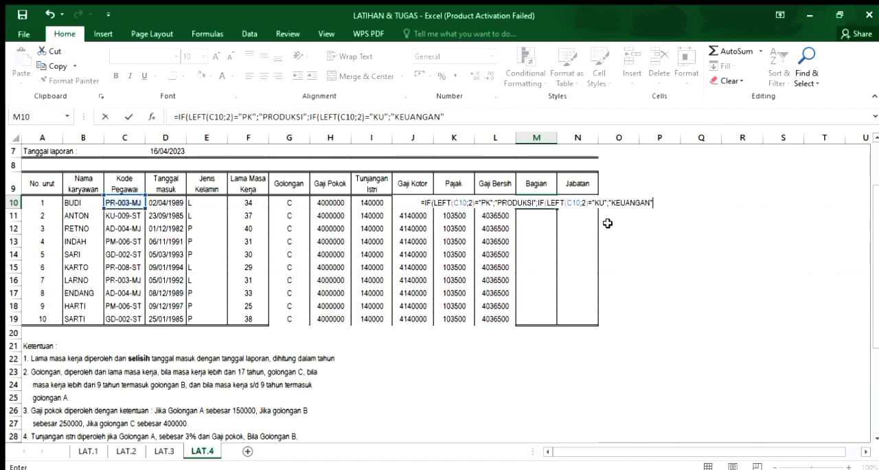
type(";")
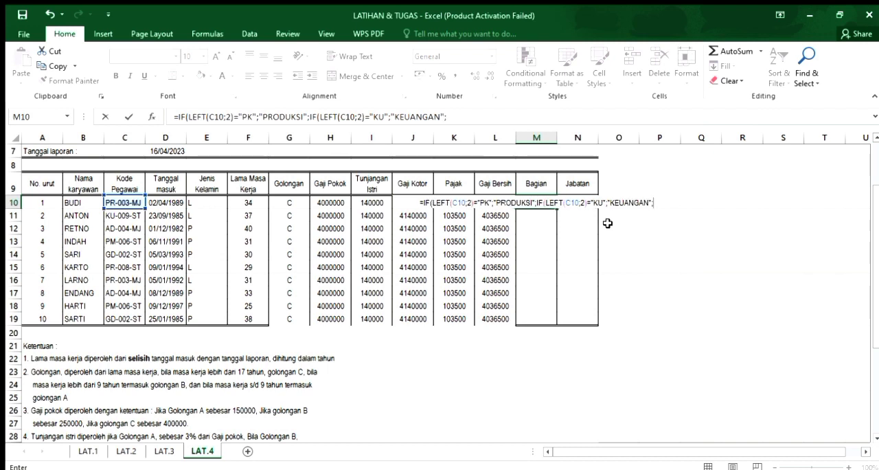
type("IF")
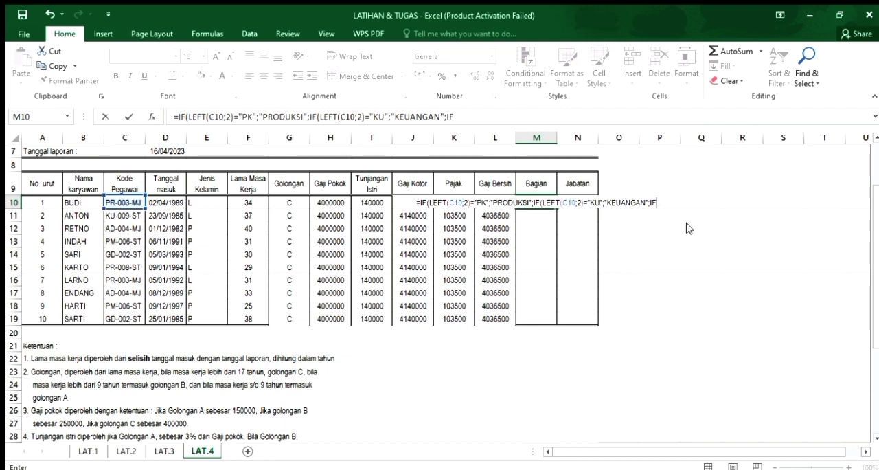
type("(LE")
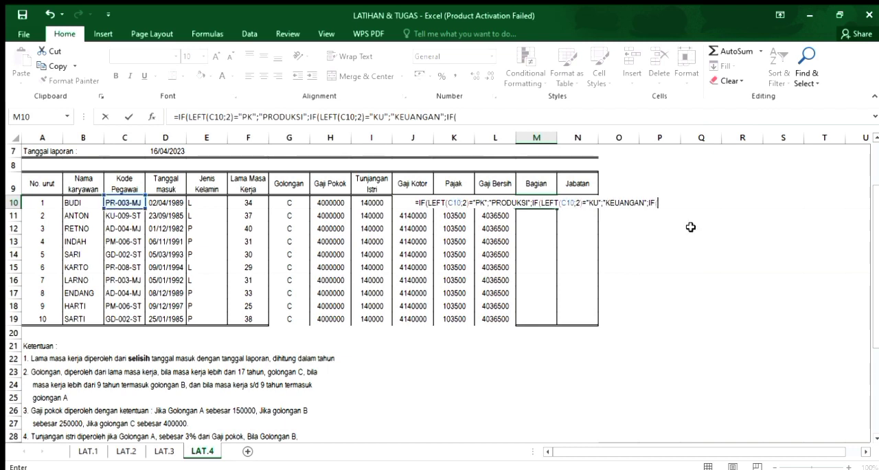
type("F")
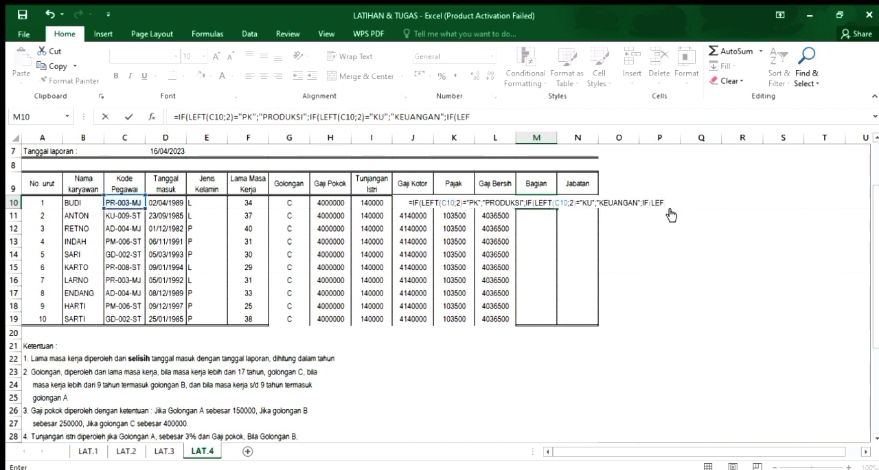
type("T(")
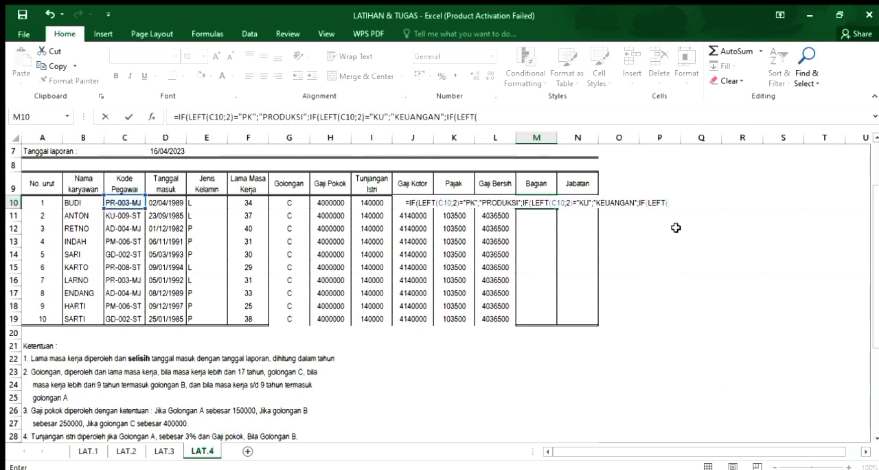
type("C10")
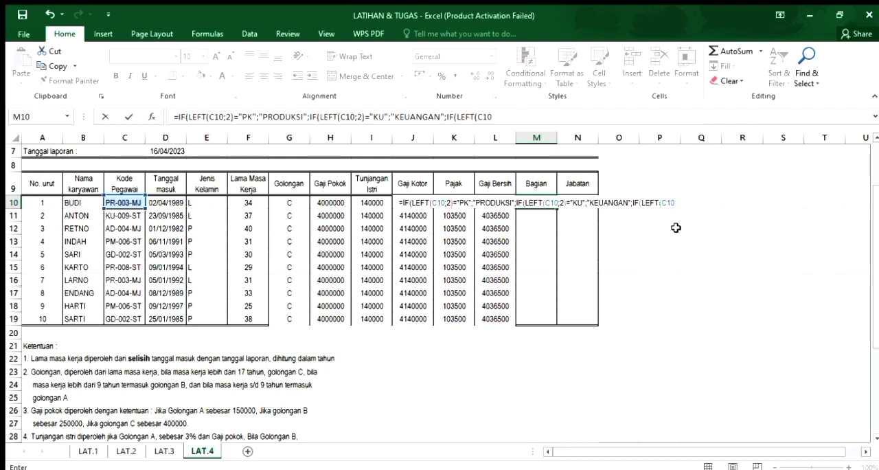
Nest a third condition in the M10 formula with IF(LEFT(C10;2)=.
type(";2")
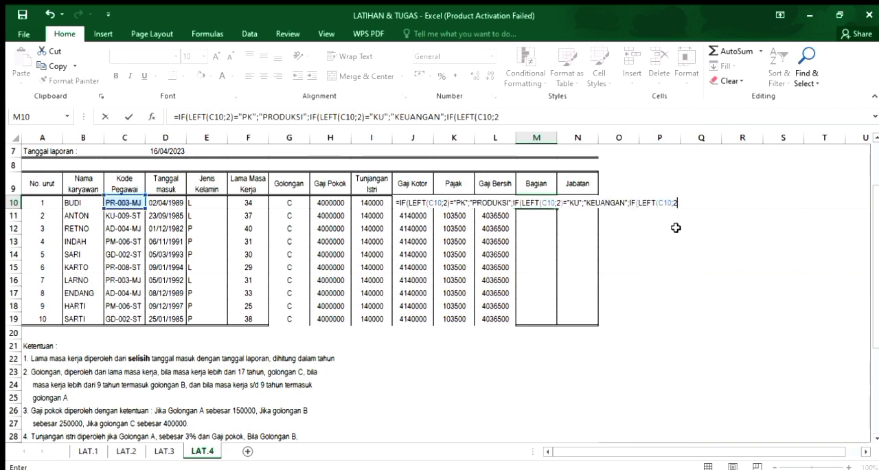
type(")")
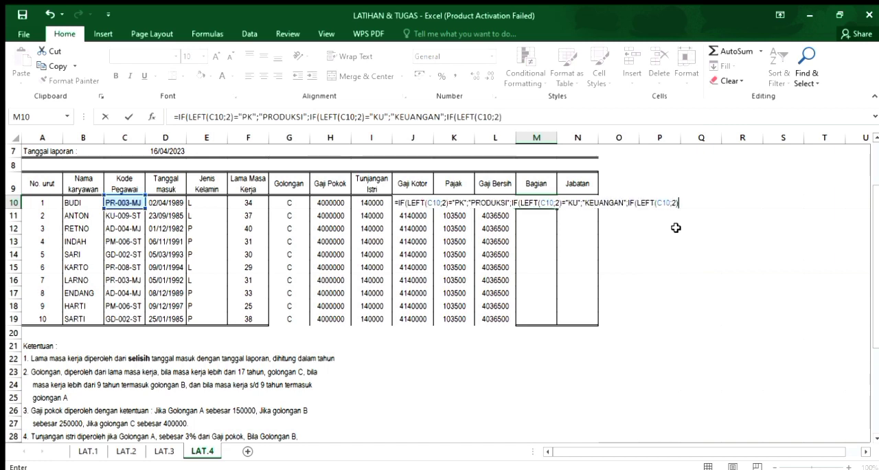
type("=")
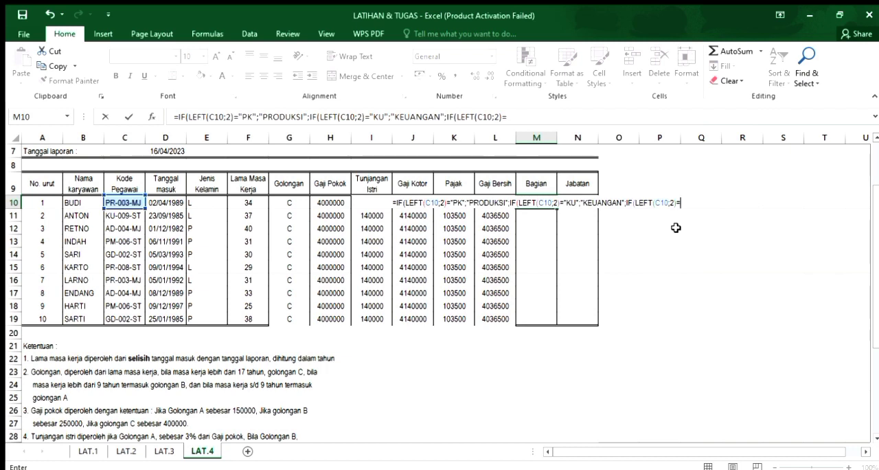
key("BackSpace")
key("BackSpace")
key("BackSpace")
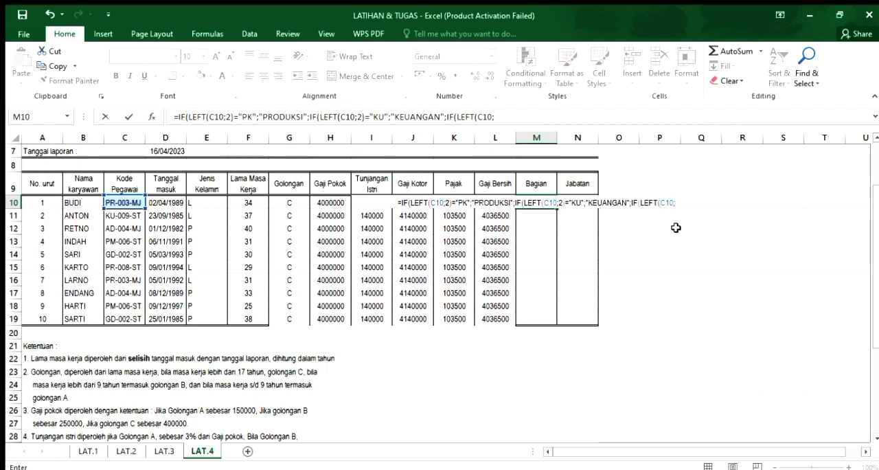
type("2")
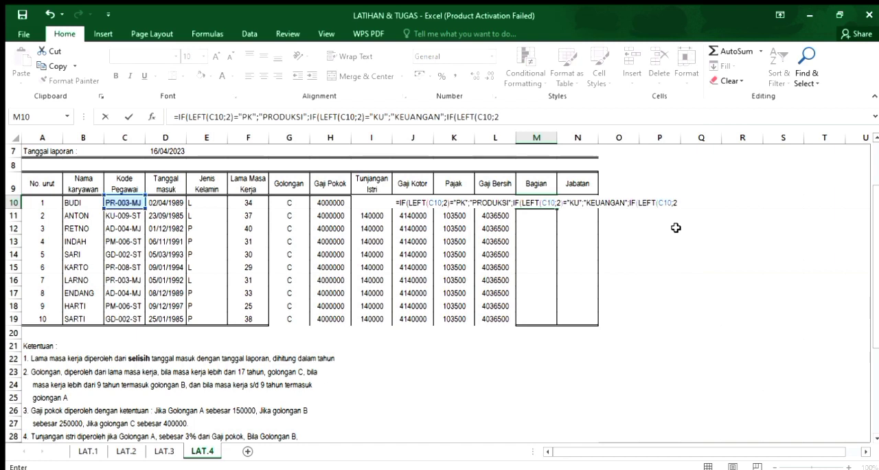
type(")")
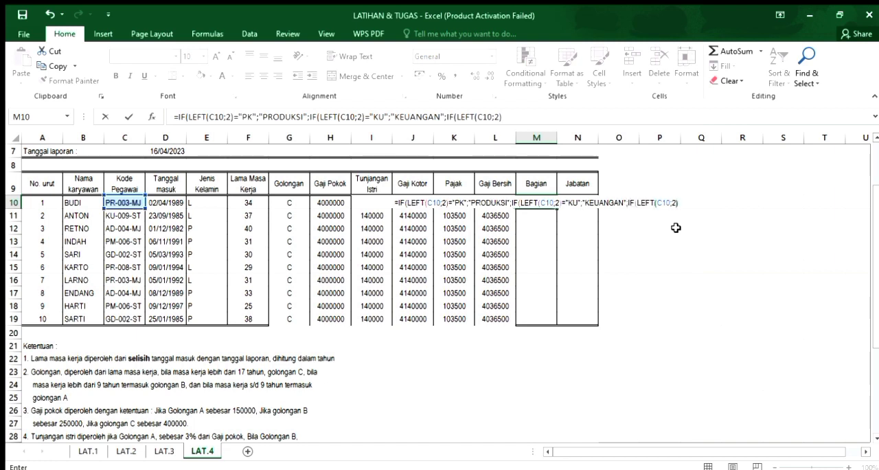
type("=")
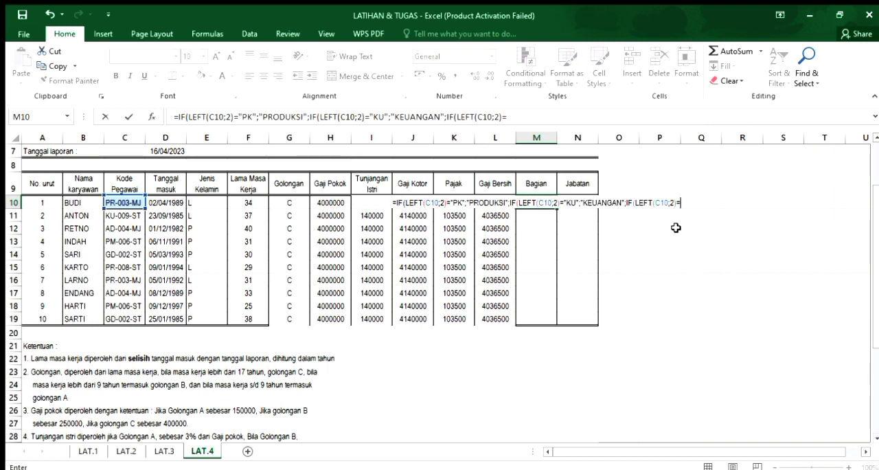
type("\"")
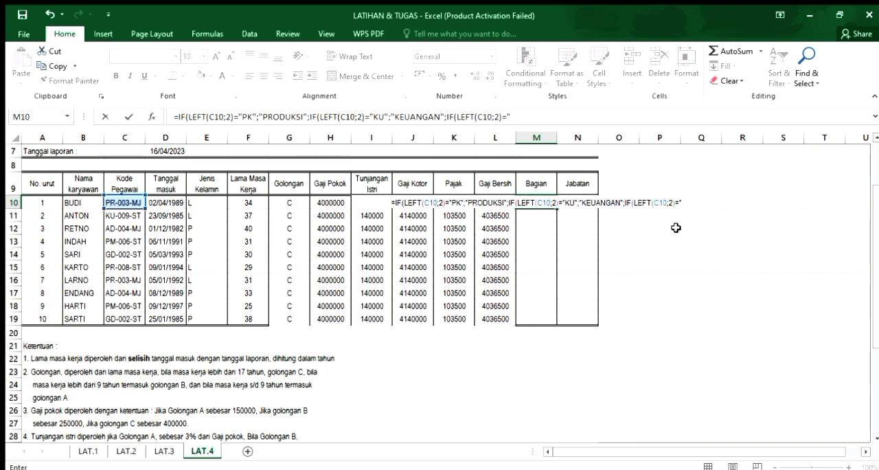
type("AD")
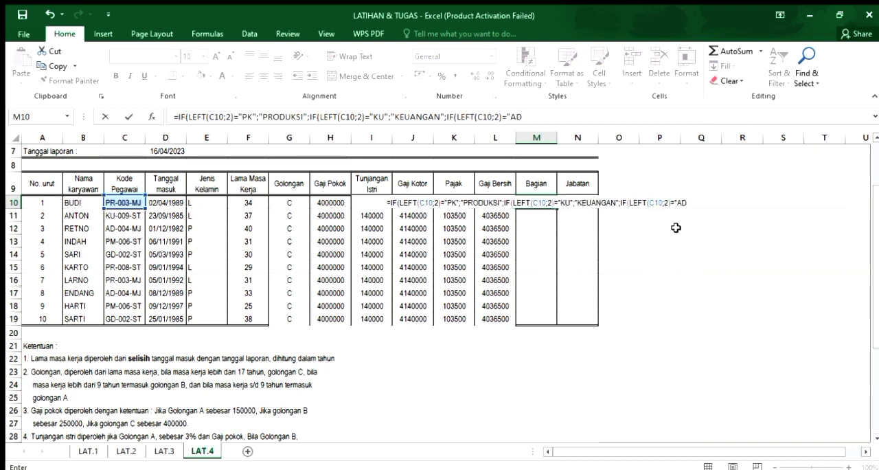
type("\";")
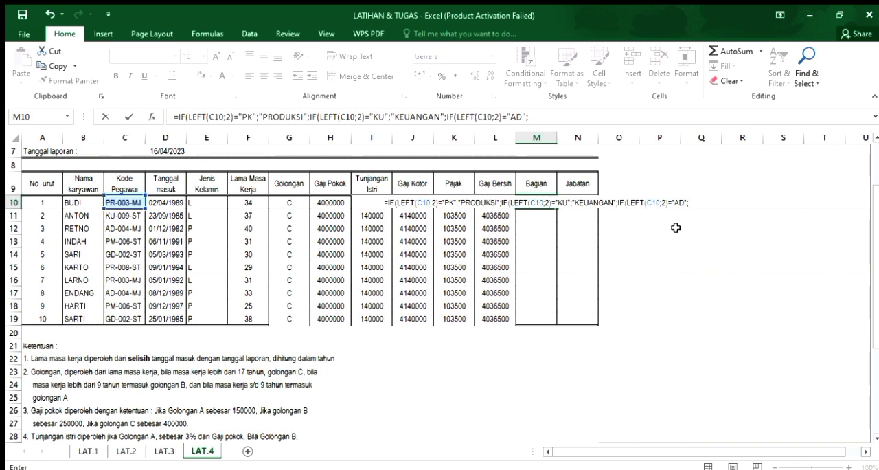
type("ADMI")
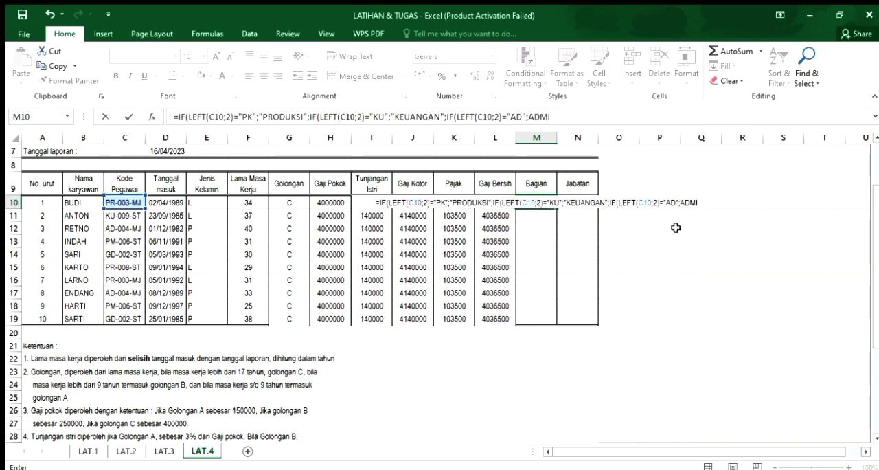
type("NISTRAS")
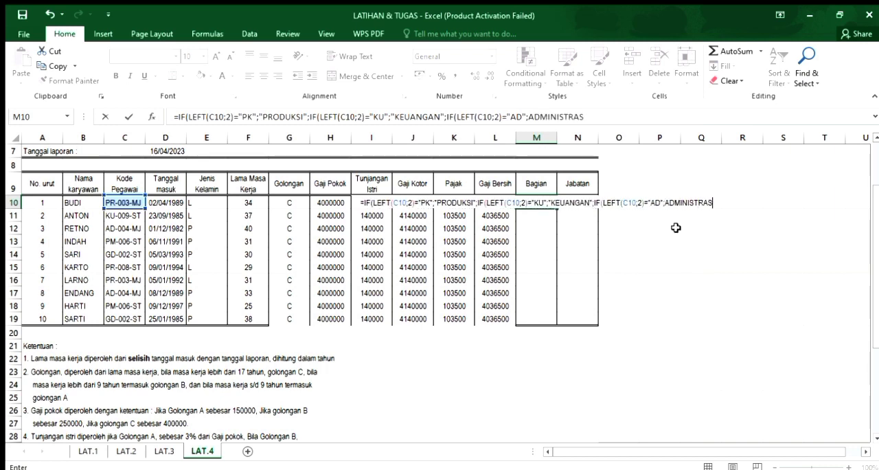
type("I\"")
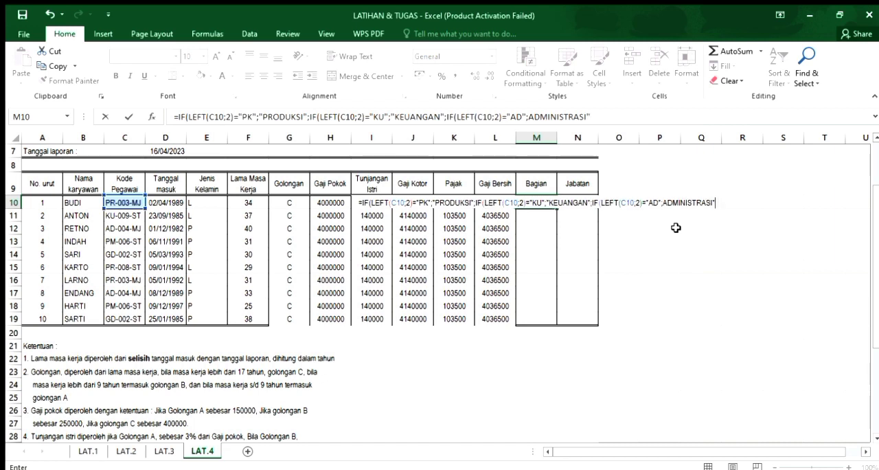
Complete "ADMINISTRASI" in quotes as the true result of the third IF in M10, followed by a semicolon separator.
left_click(664, 203)
type("'")
key("BackSpace")
type("\"")
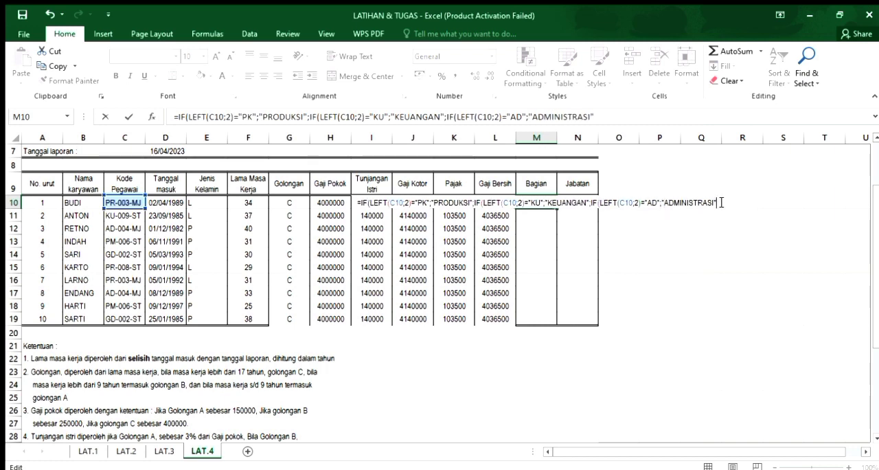
type(";")
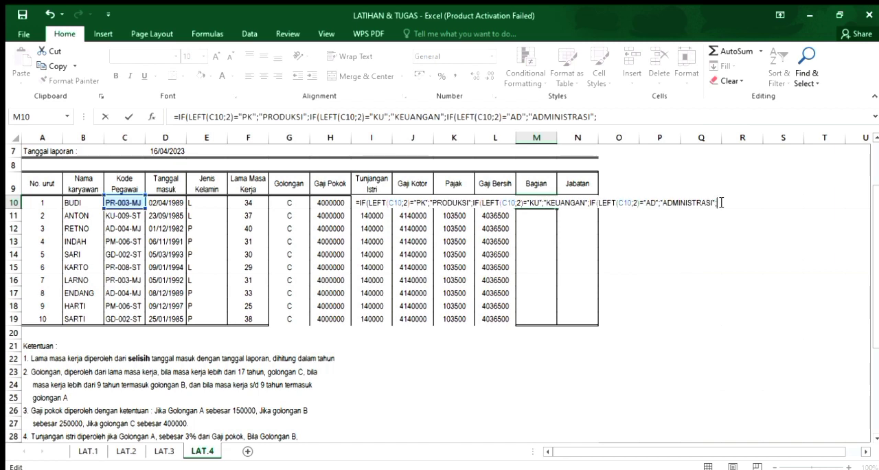
type("IF")
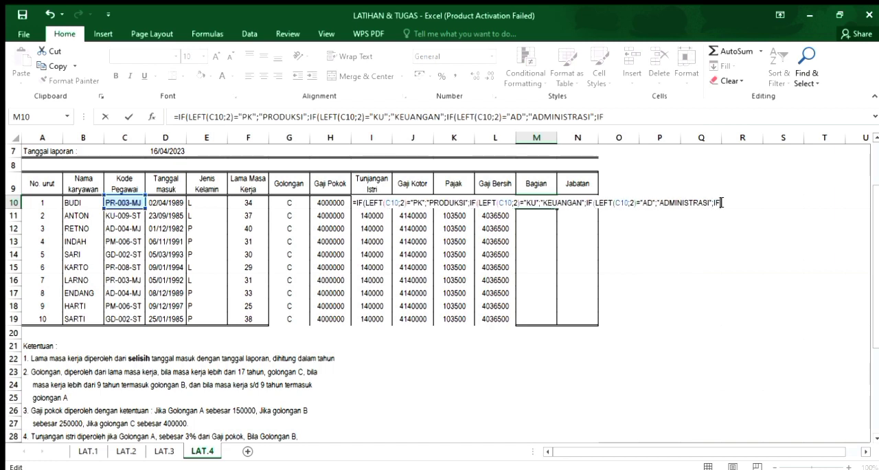
type("(")
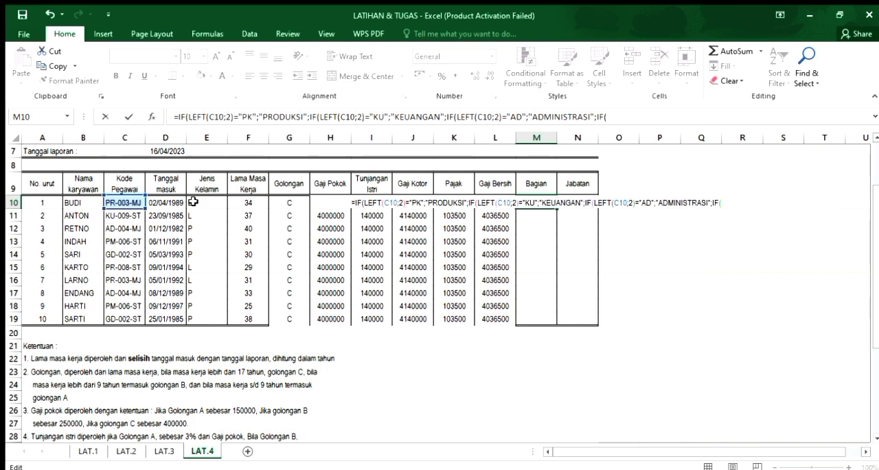
Nest a fourth condition in the M10 formula with IF(LEFT(C10;2)=.
type("LEF")
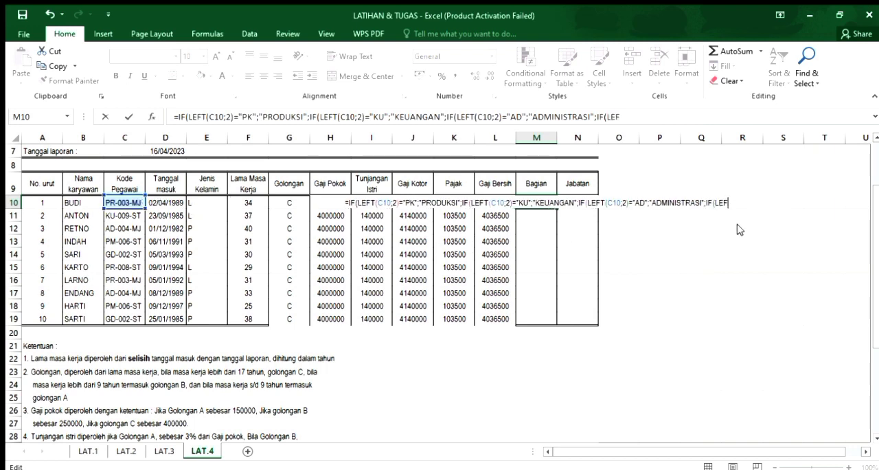
type("T(")
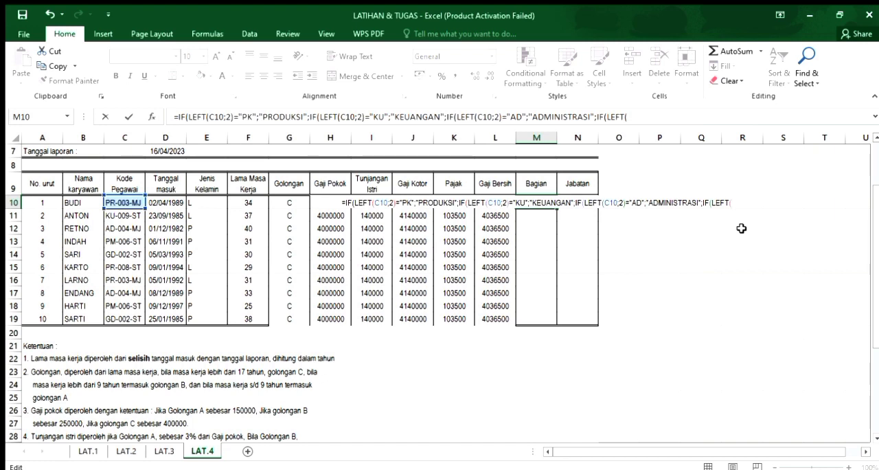
left_click(119, 204)
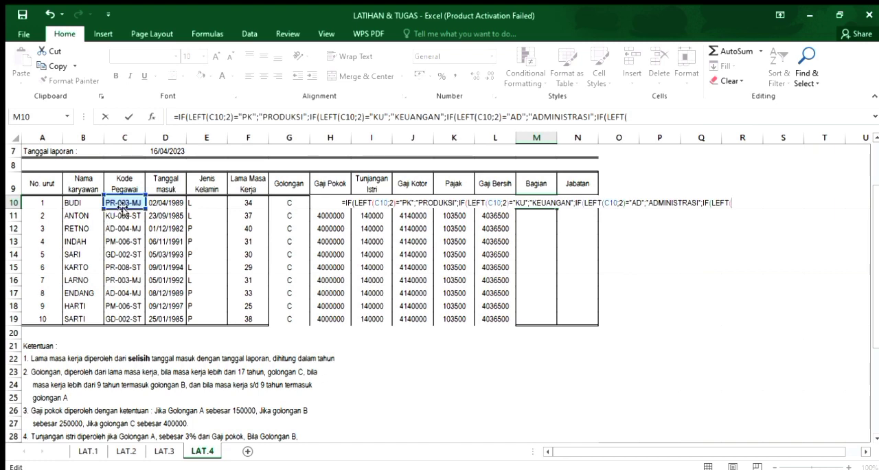
left_click(120, 202)
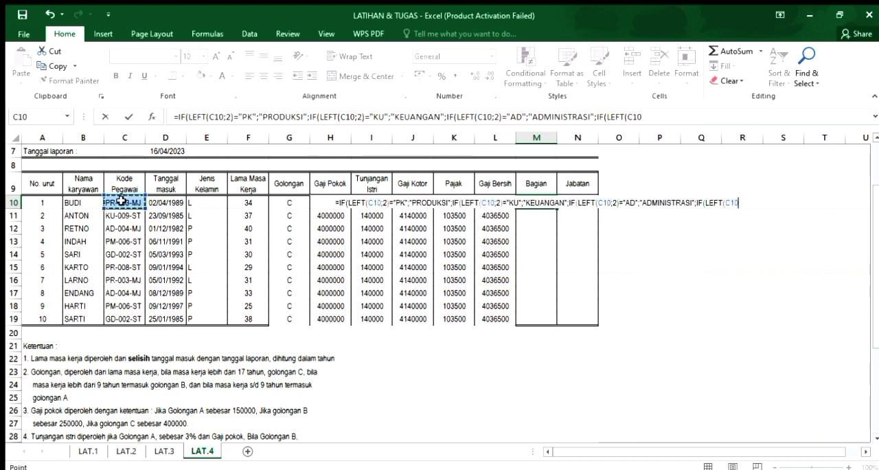
type(";2)")
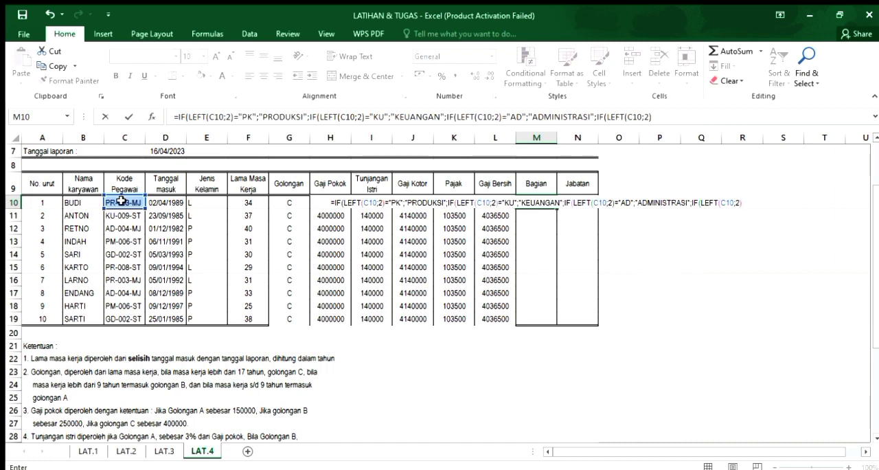
type("=")
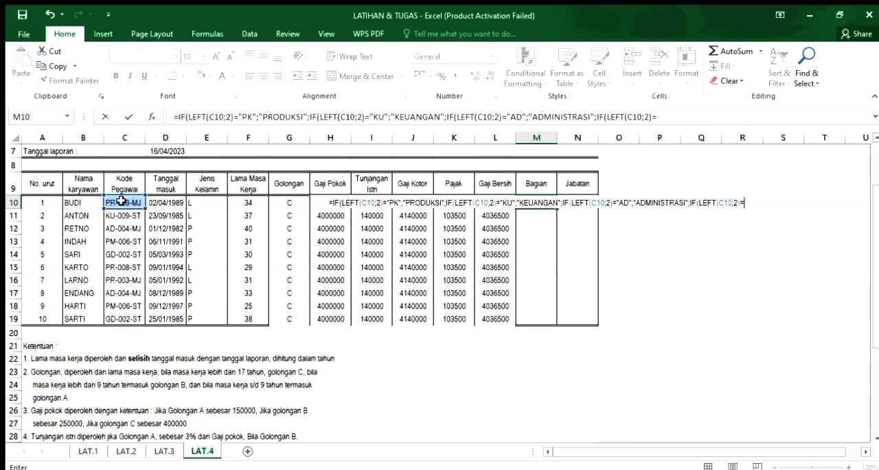
Compare the fourth LEFT result in the M10 formula with "PM", followed by a semicolon separator.
type("\"PE")
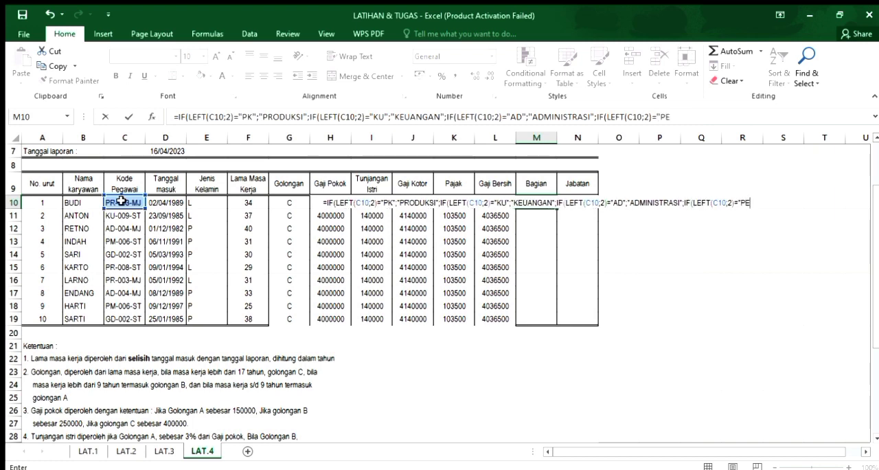
type("MAS")
key("BackSpace")
key("BackSpace")
key("BackSpace")
key("BackSpace")
type("M\";")
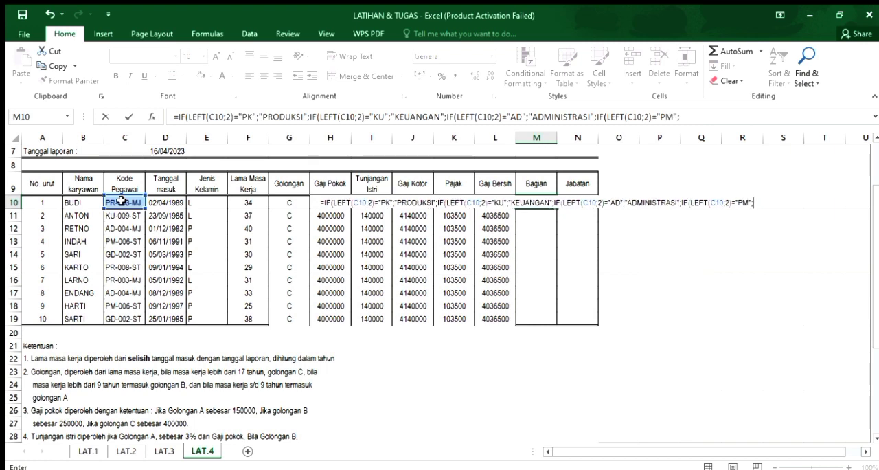
type("\"[EN")
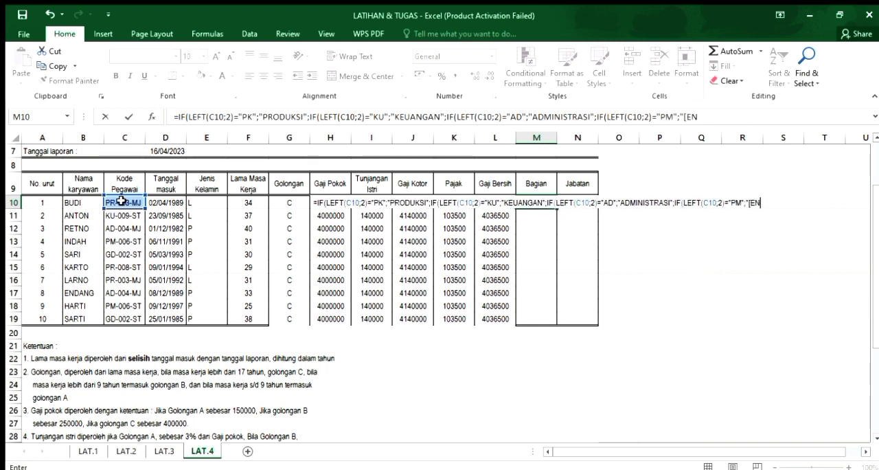
Enter "[EMASARAN as the true result of the fourth IF in M10.
key("BackSpace")
type("MASA")
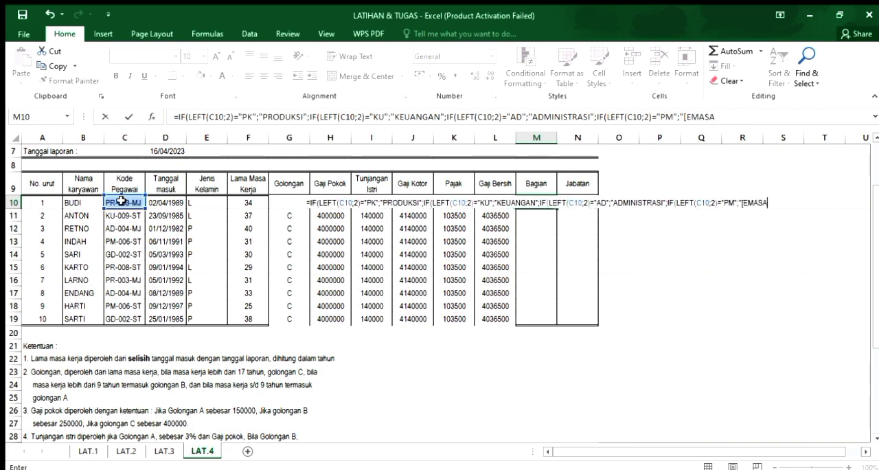
type("RAN")
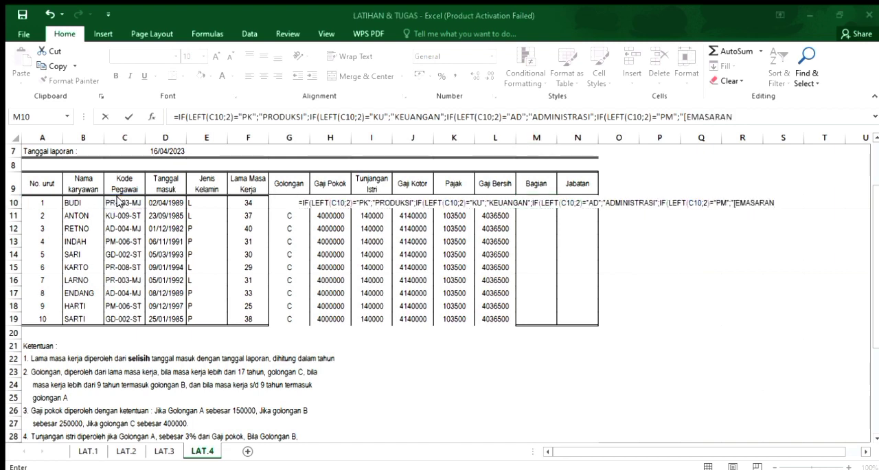